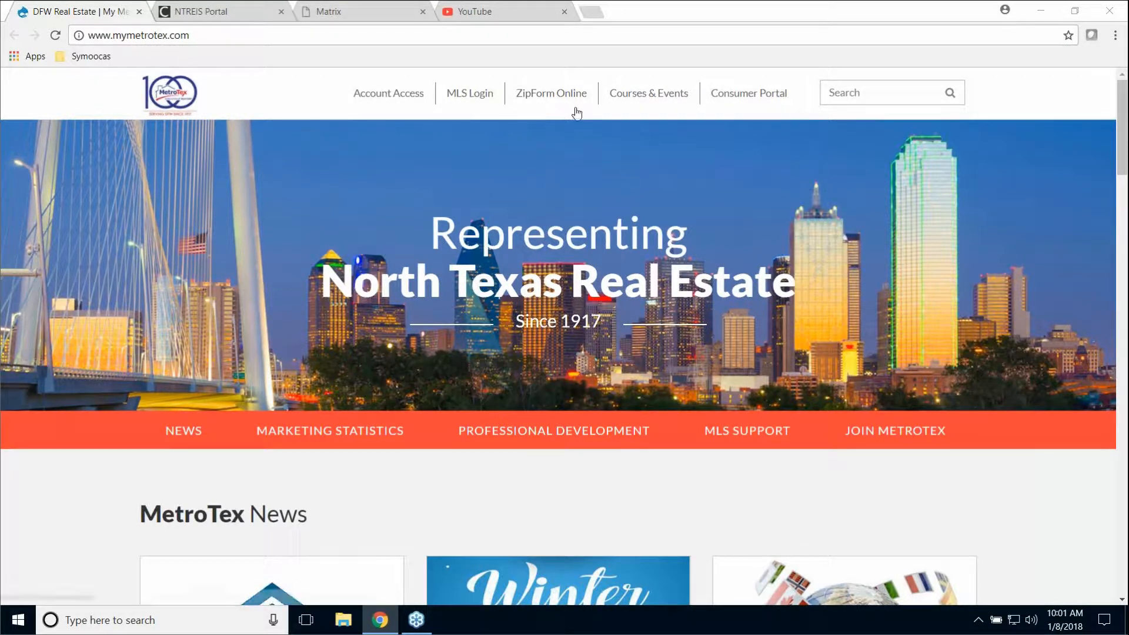
- Open the MetroTex courses and events calendar and filter it to MLS classes only
click(647, 101)
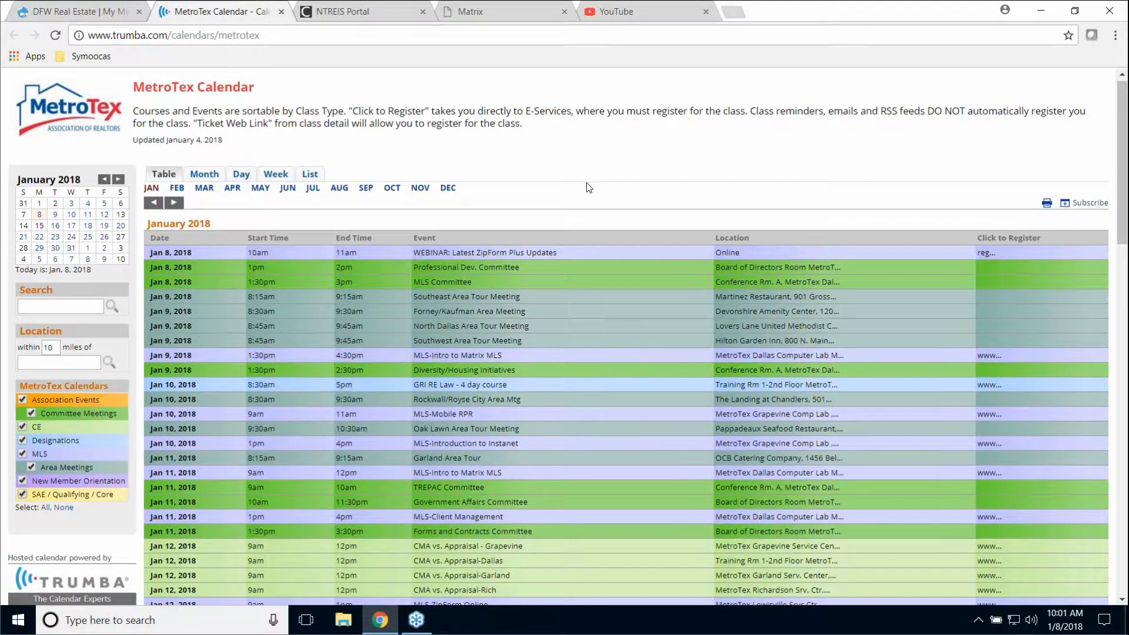
scroll(590, 185, down, 3)
scroll(585, 185, down, 3)
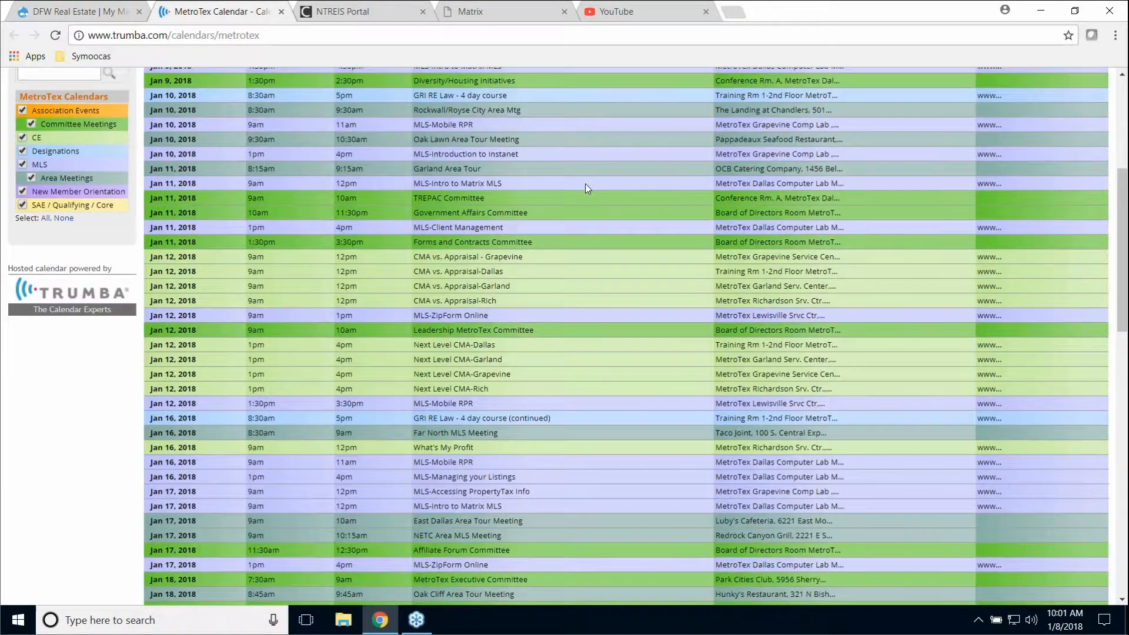
scroll(585, 186, down, 2)
scroll(591, 184, up, 2)
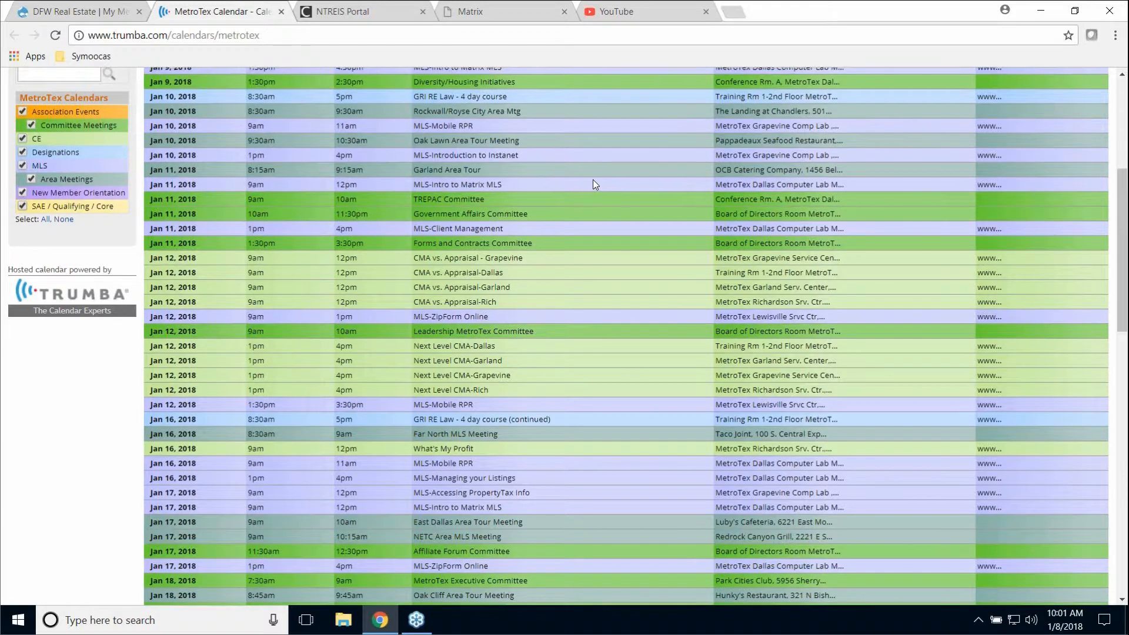
scroll(592, 179, up, 3)
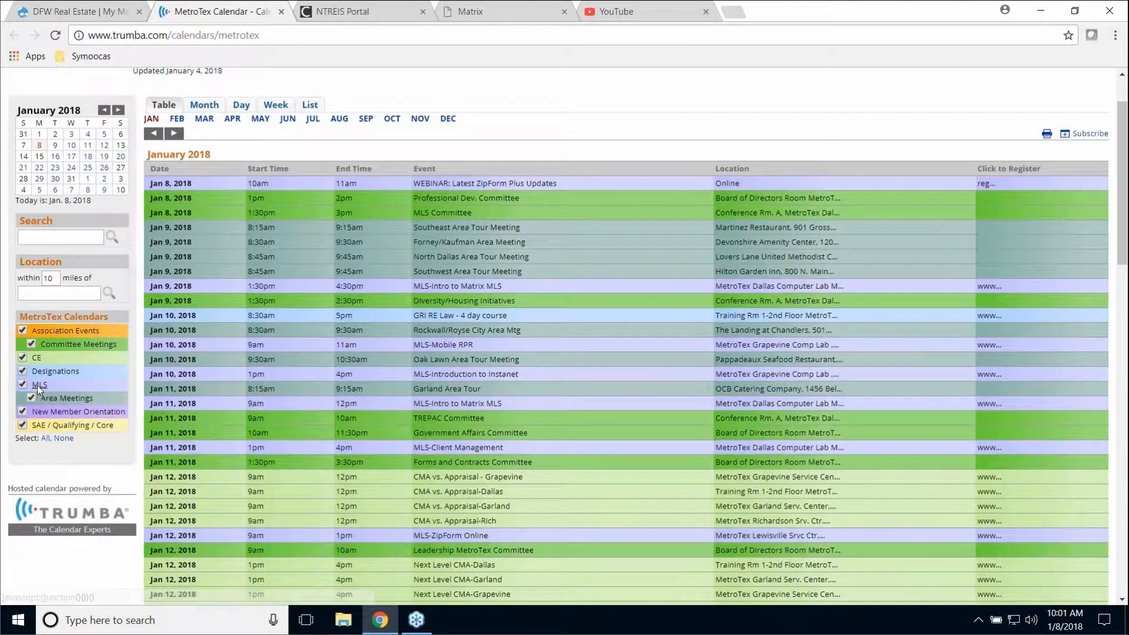
click(41, 383)
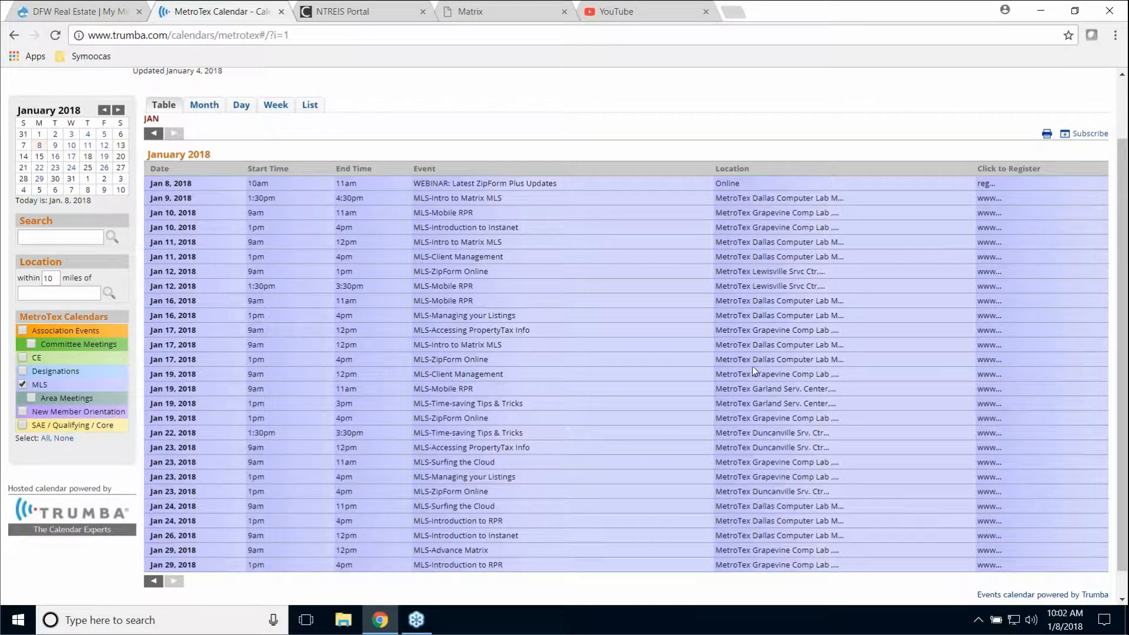
- Close the calendar, then open the zipForm Online login page and close it again
click(281, 12)
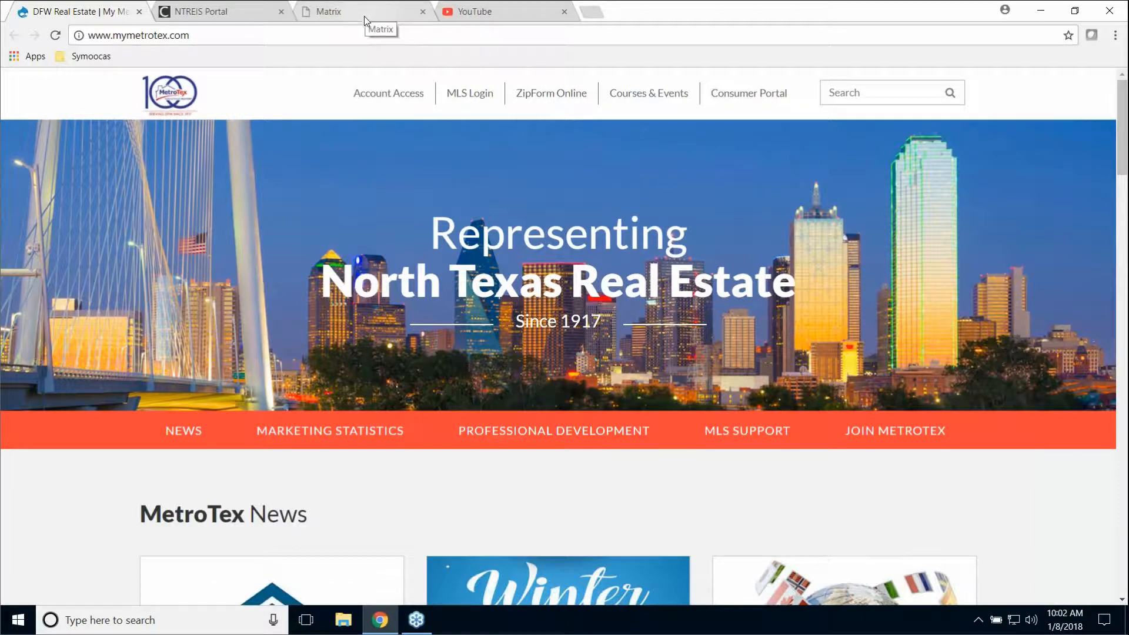
click(554, 96)
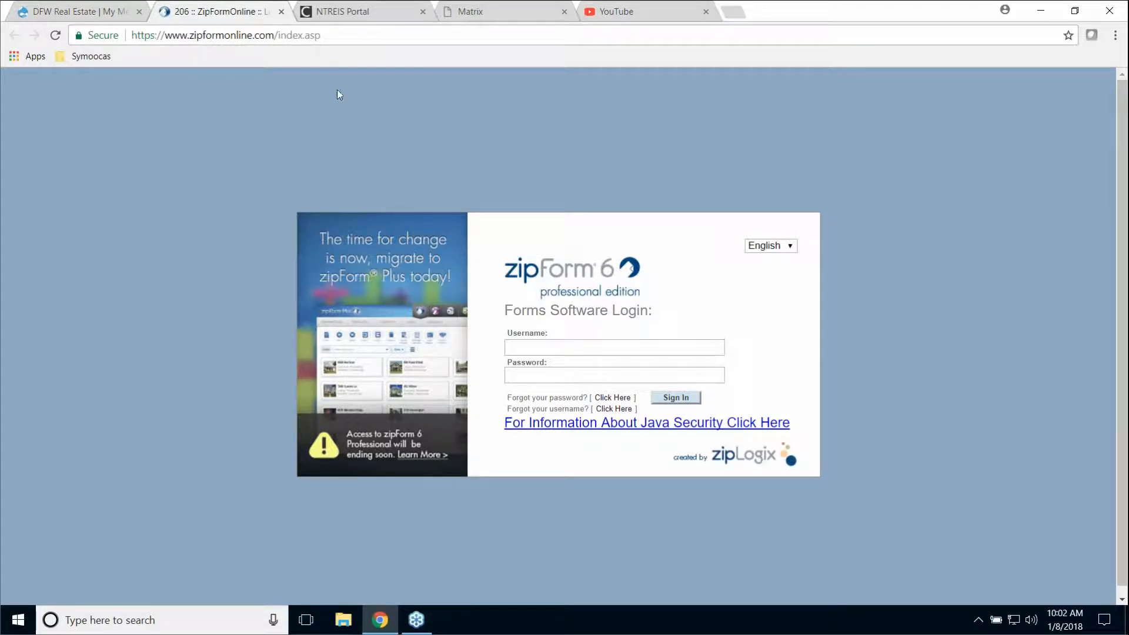
click(281, 12)
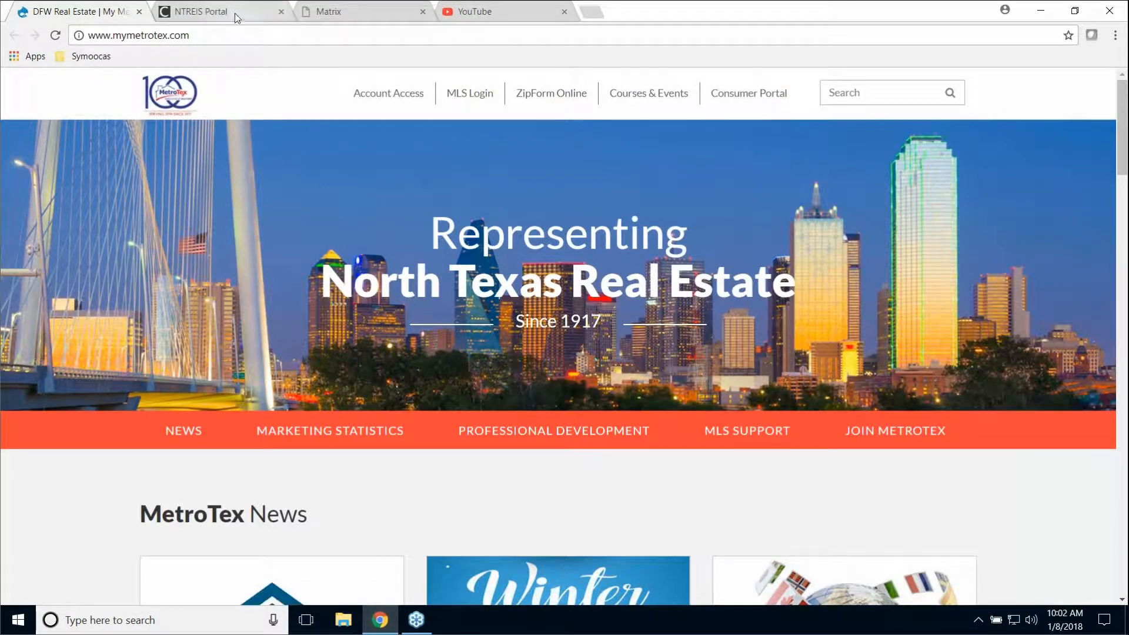
- In NTREIS Matrix, expand External Links, view the System Links page, and return Home
click(250, 12)
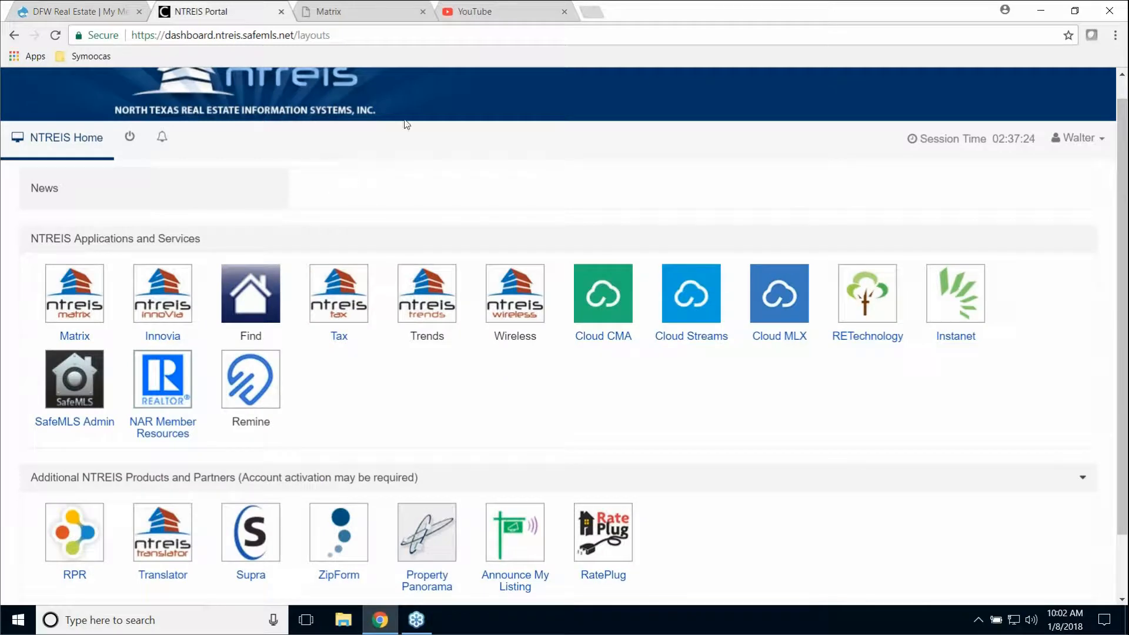
click(363, 16)
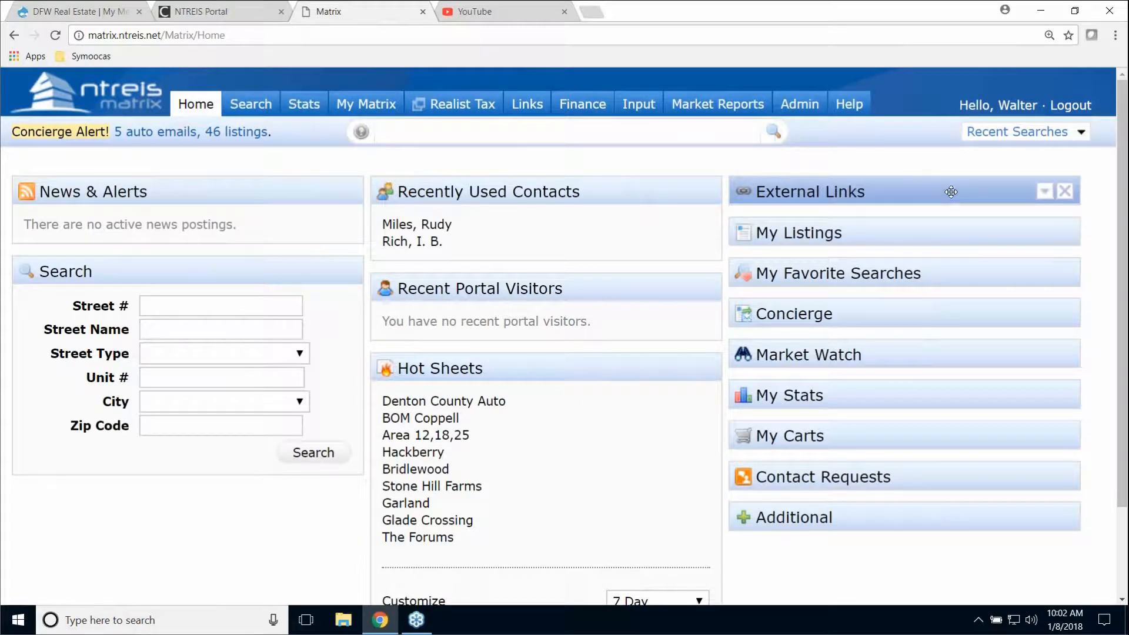
click(1045, 191)
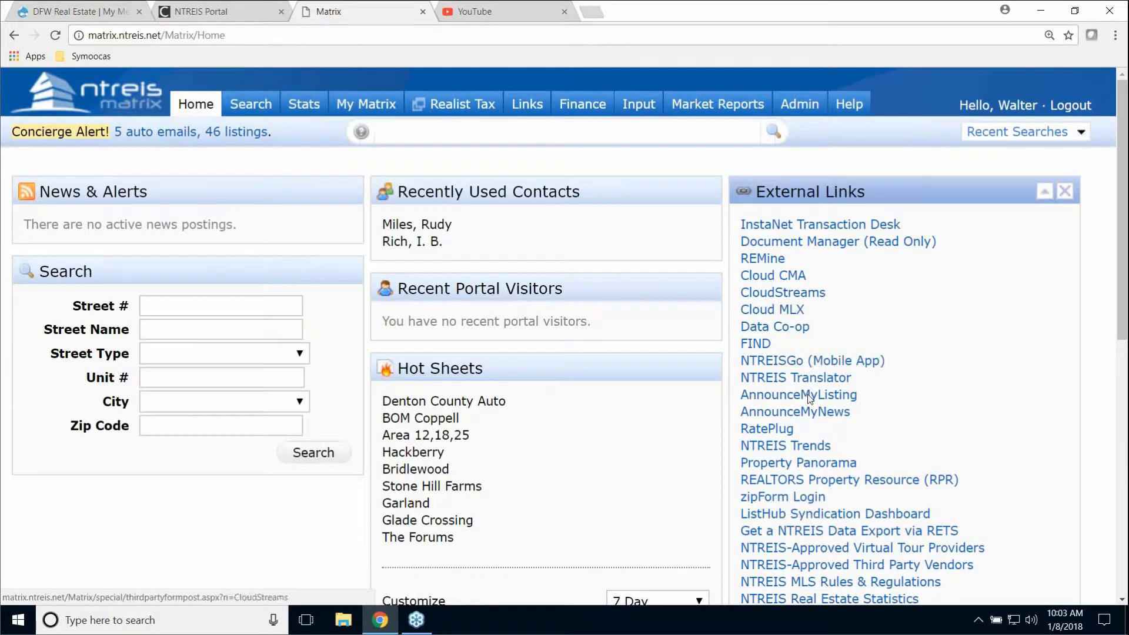
click(529, 110)
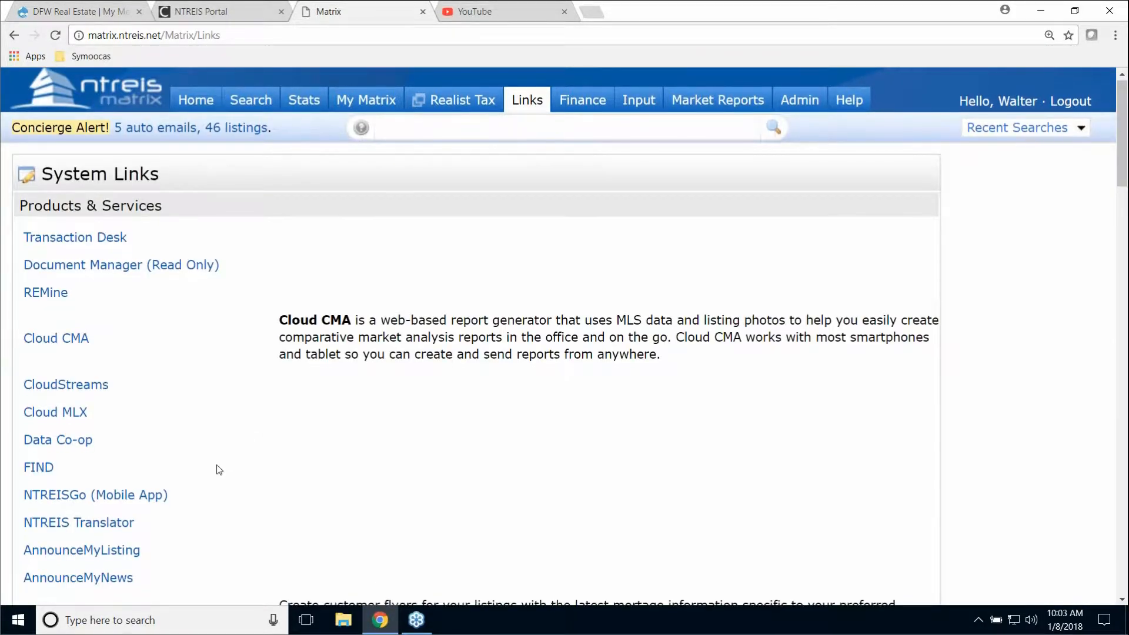
scroll(194, 494, down, 5)
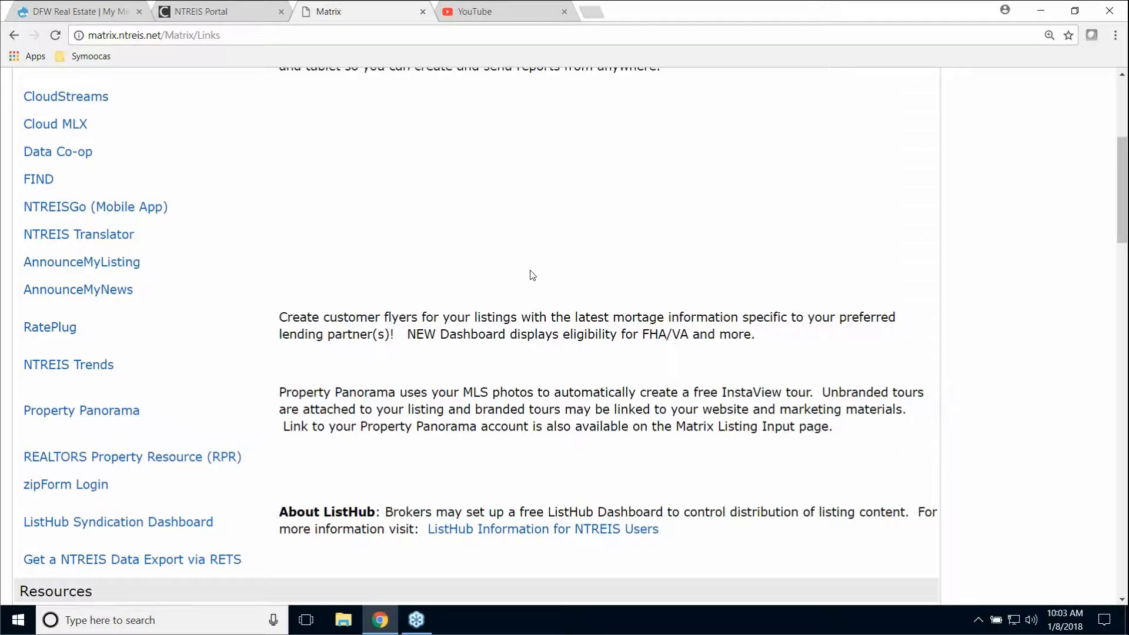
scroll(532, 275, up, 5)
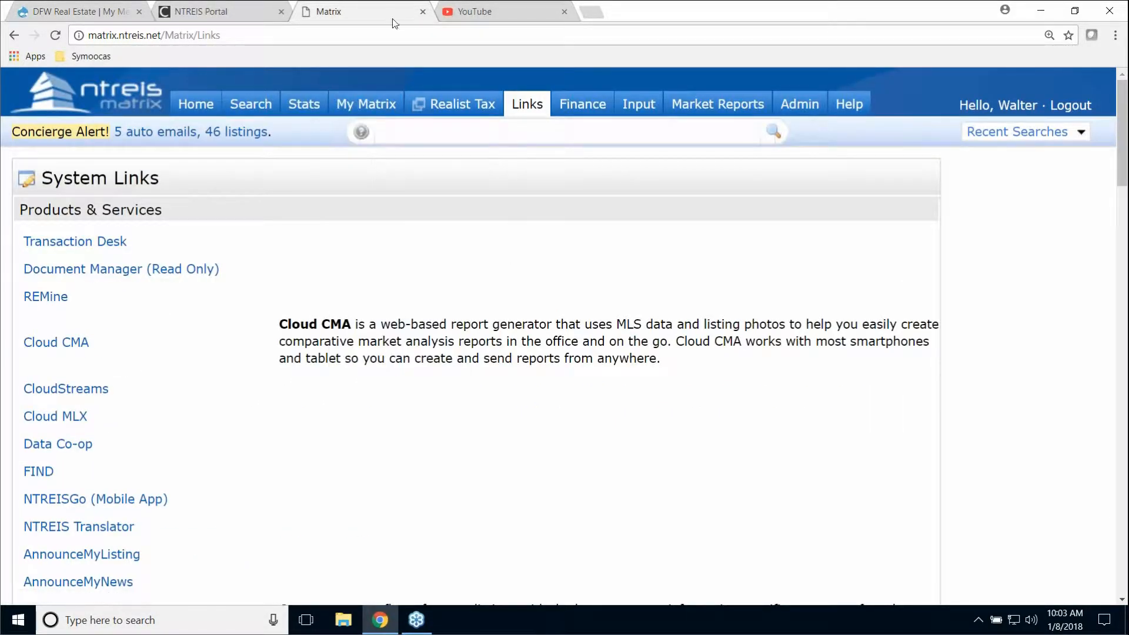
click(196, 104)
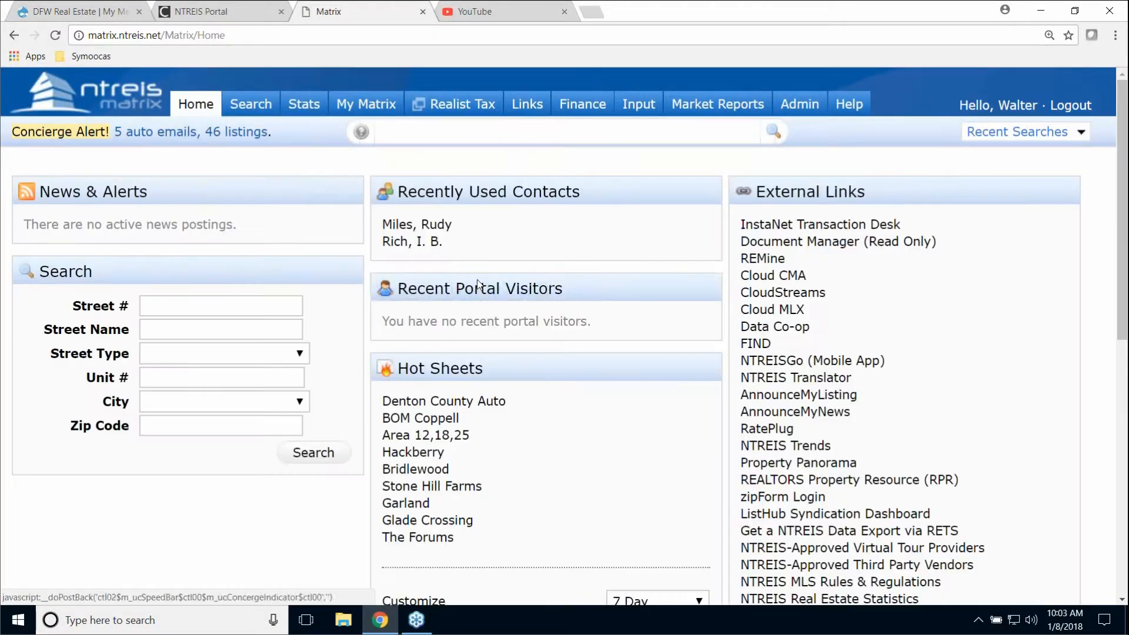
- Launch zipForm Plus via Matrix's zipForm Login link and bring up the Guided Help panel
click(790, 499)
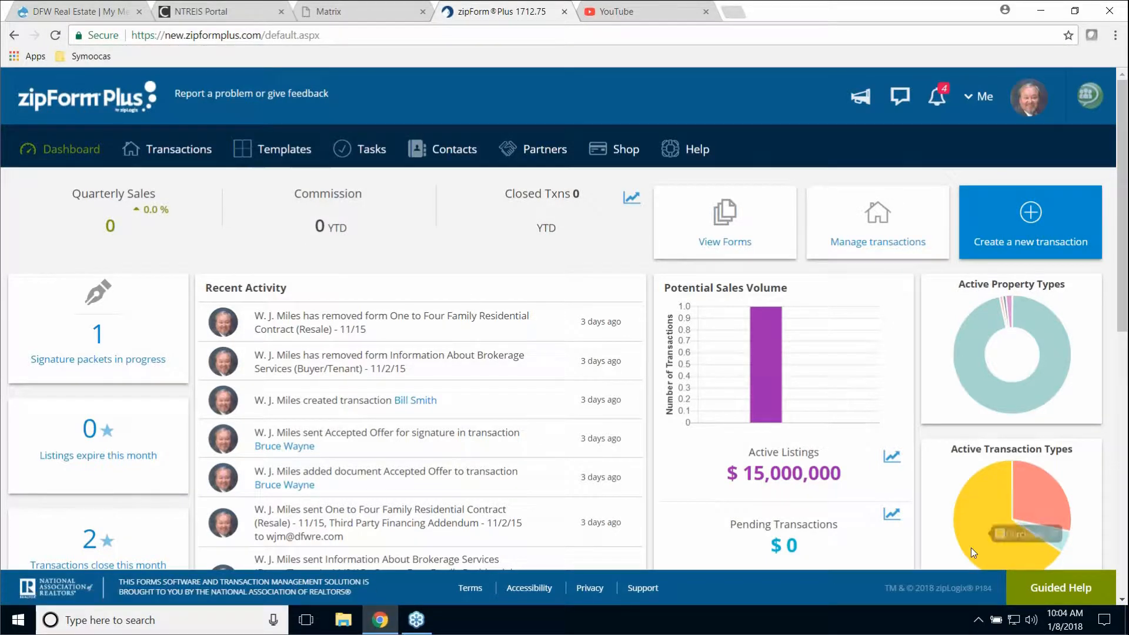
click(1078, 599)
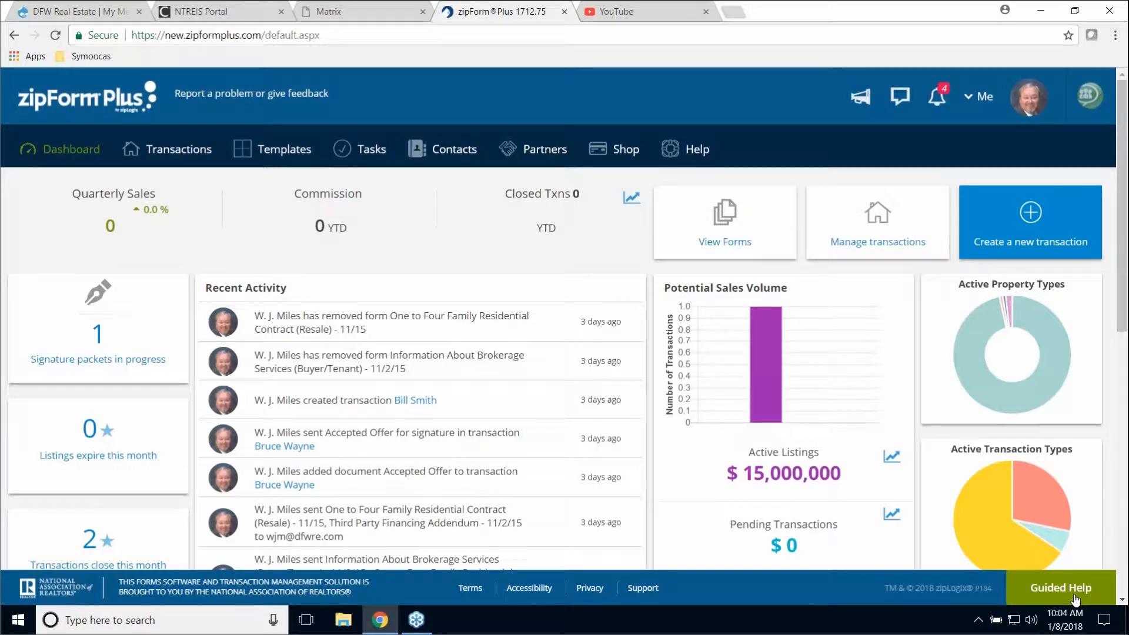
click(1076, 599)
click(1076, 598)
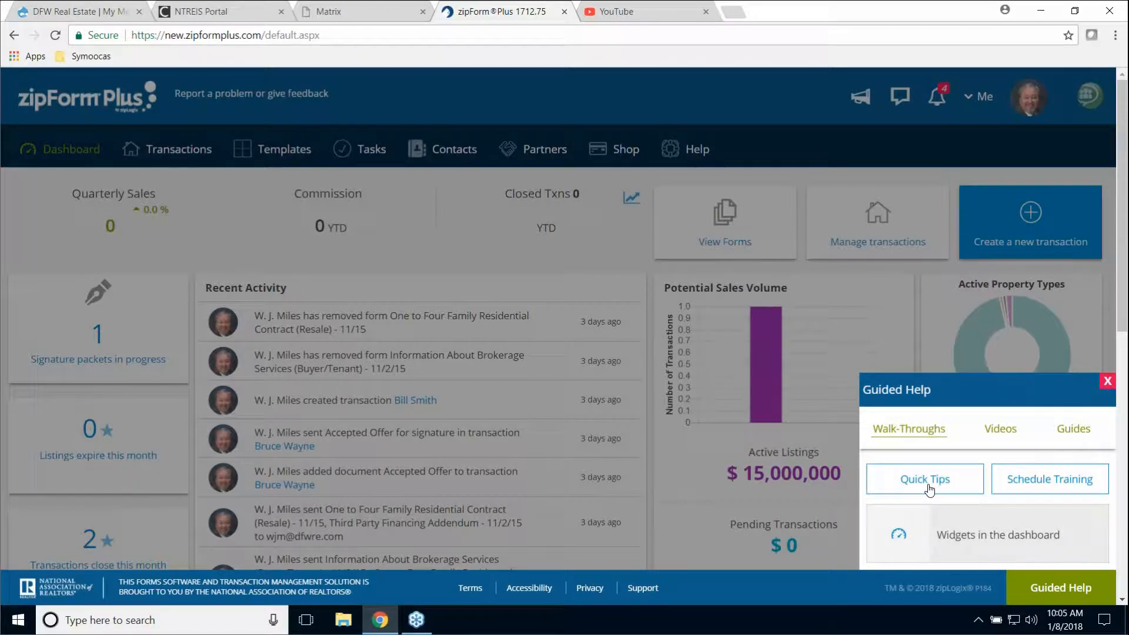
click(927, 486)
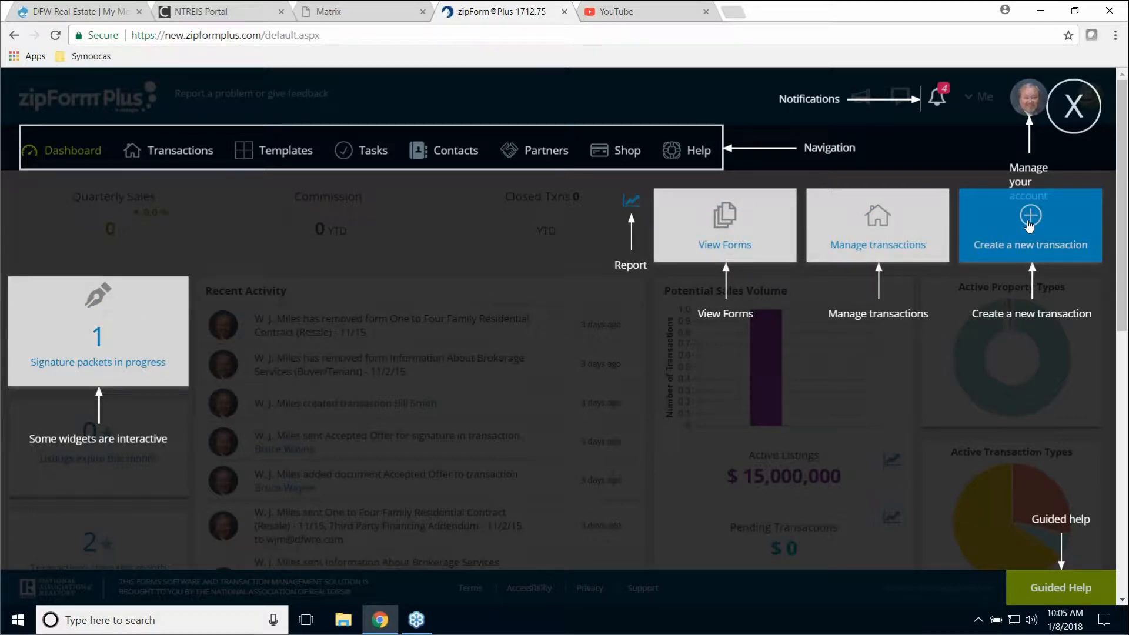
click(1071, 114)
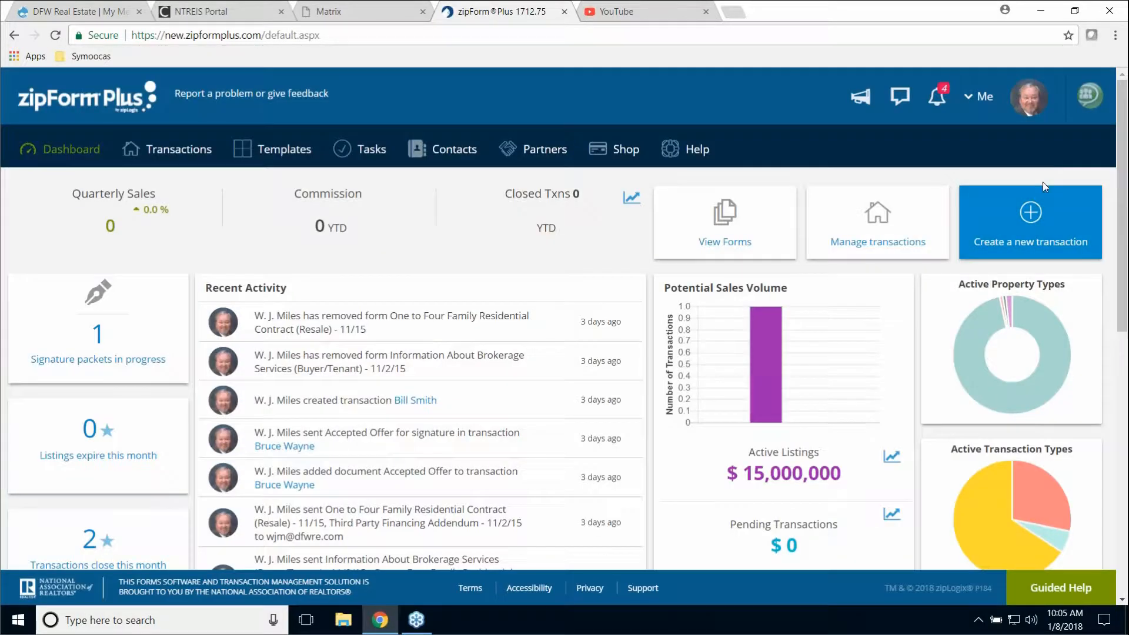
- Start the dashboard widget tour and step from Closed Txns through retentions ending in 30 days
click(1060, 596)
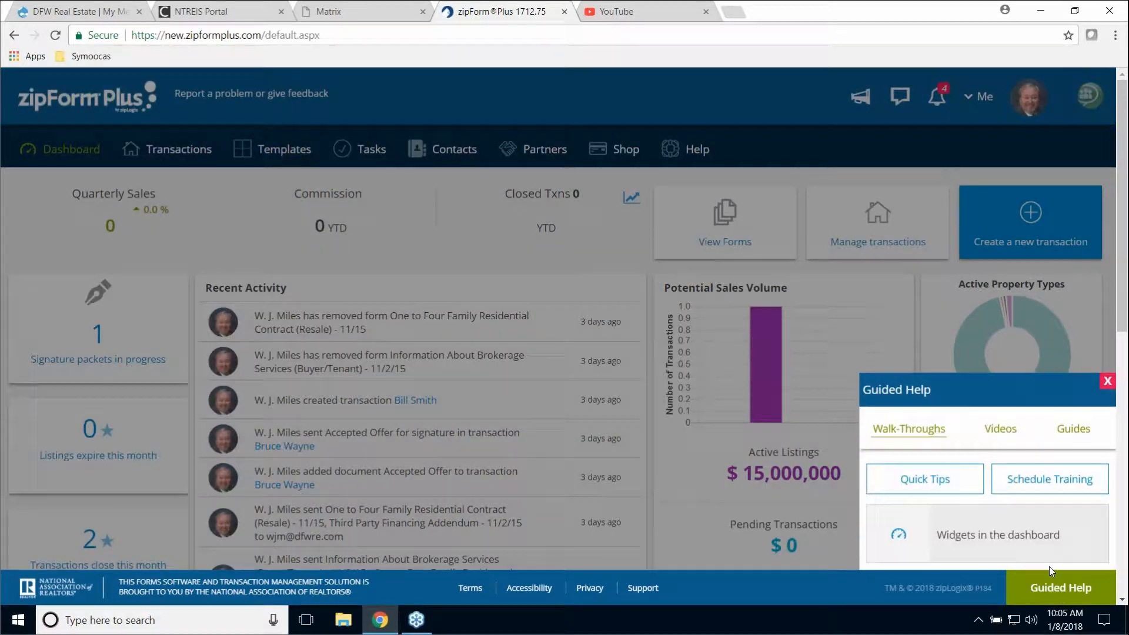
click(894, 536)
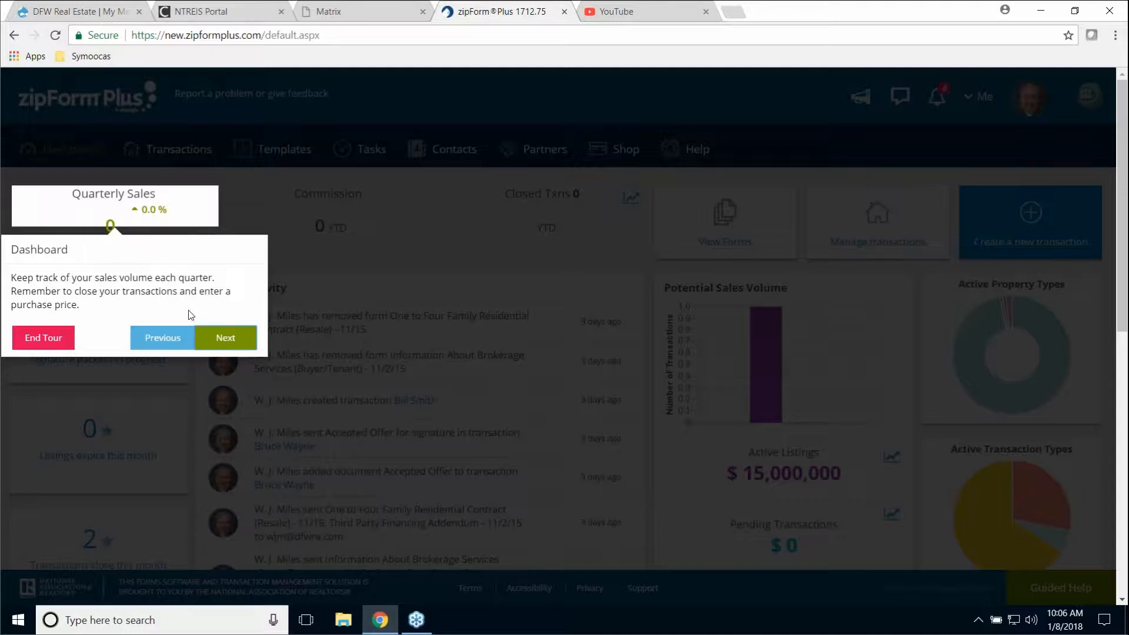
click(227, 337)
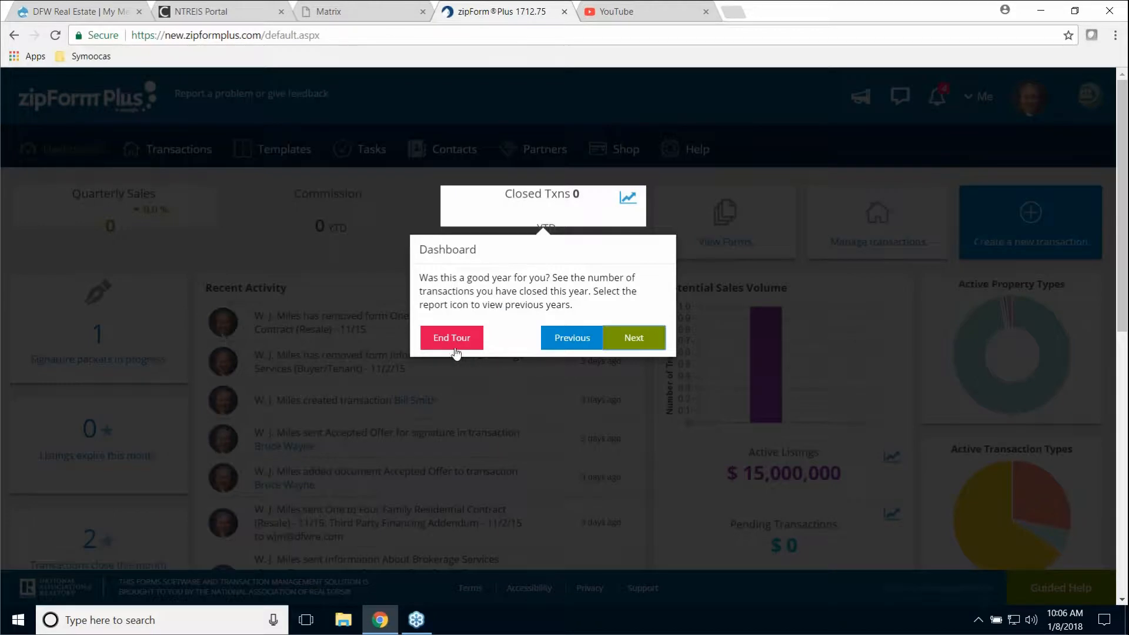
click(635, 345)
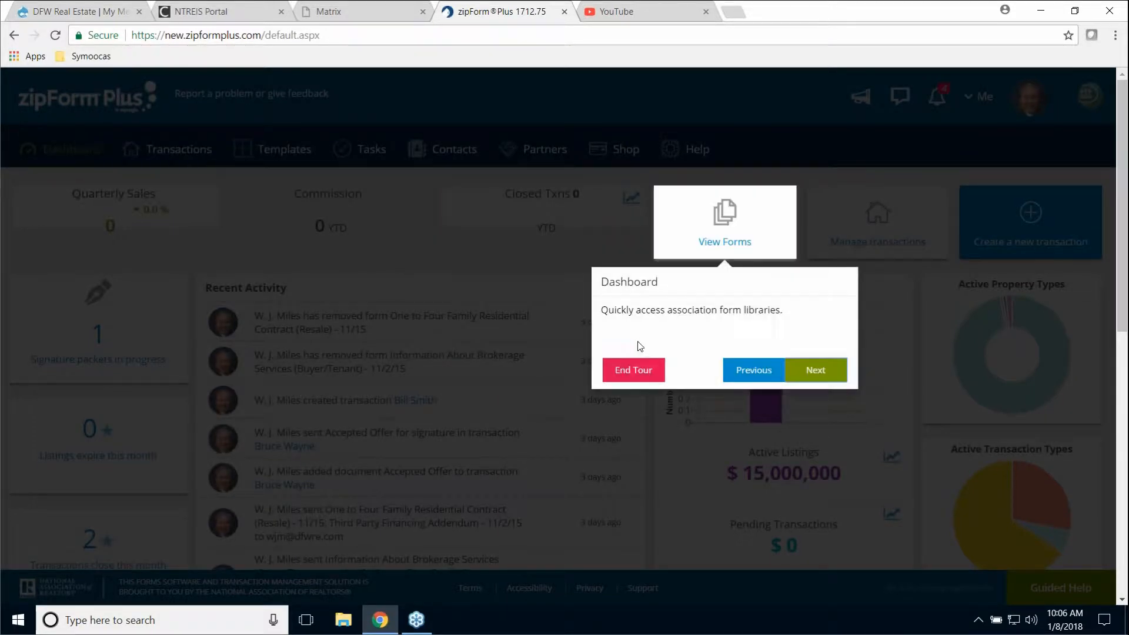
click(816, 372)
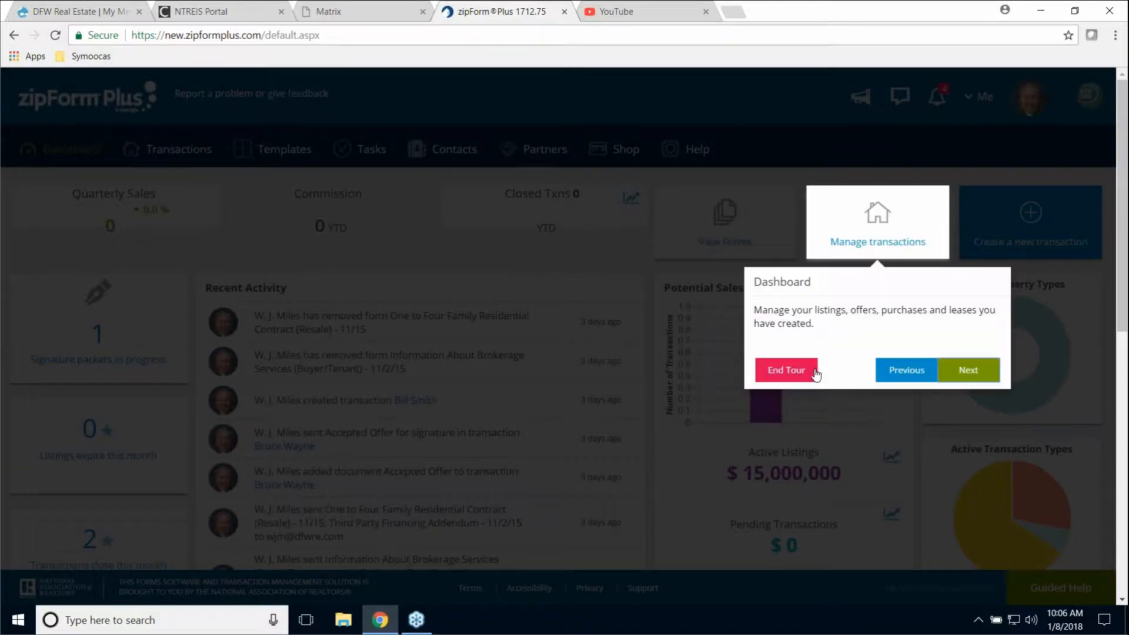
click(981, 375)
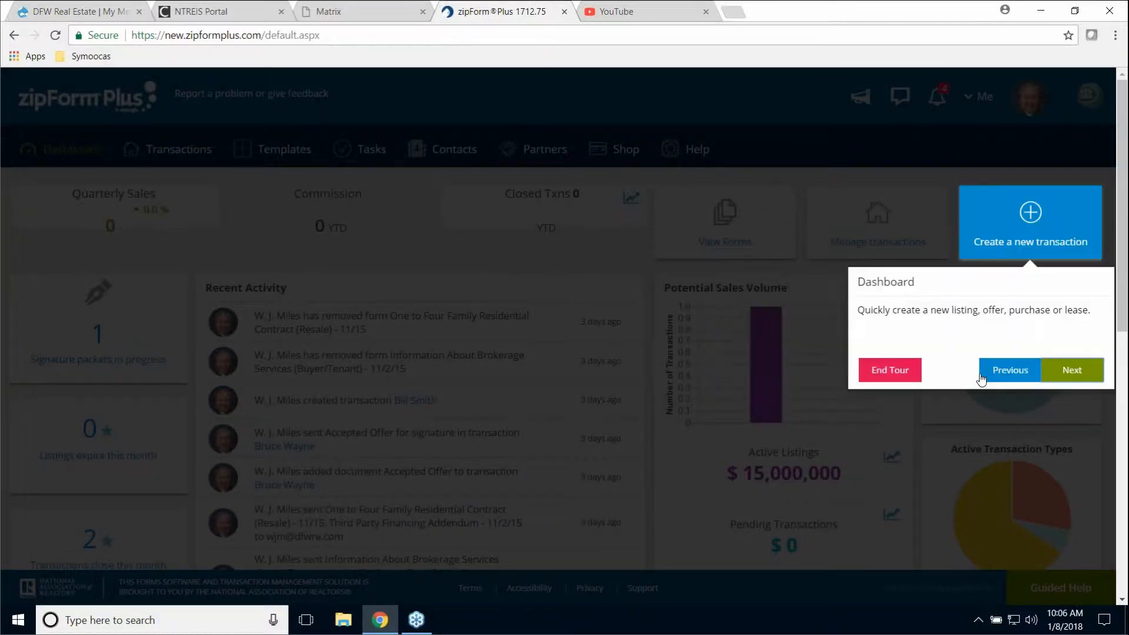
click(1069, 375)
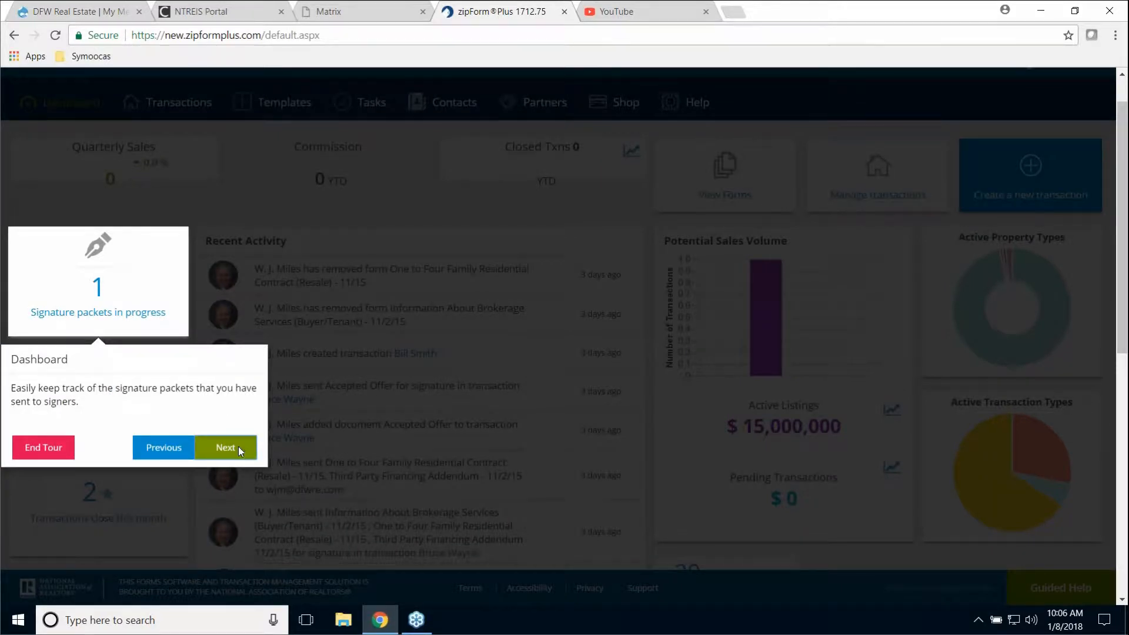
click(239, 447)
click(242, 451)
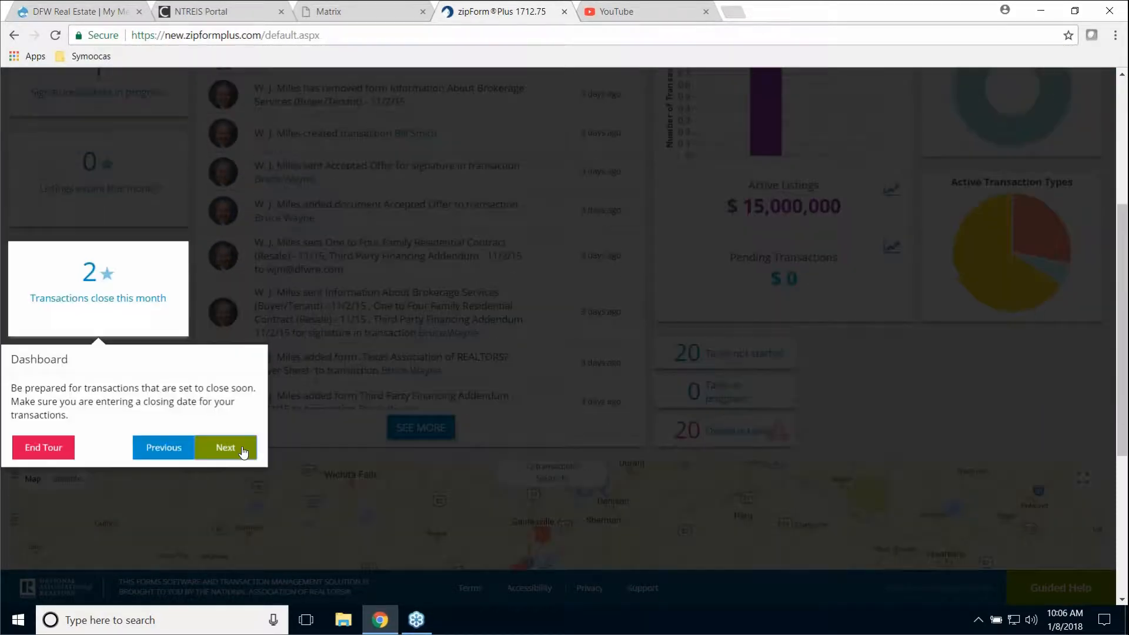
click(243, 451)
- Continue the tour through activity, sales volume, property types, map, search and filters, then finish it
click(240, 473)
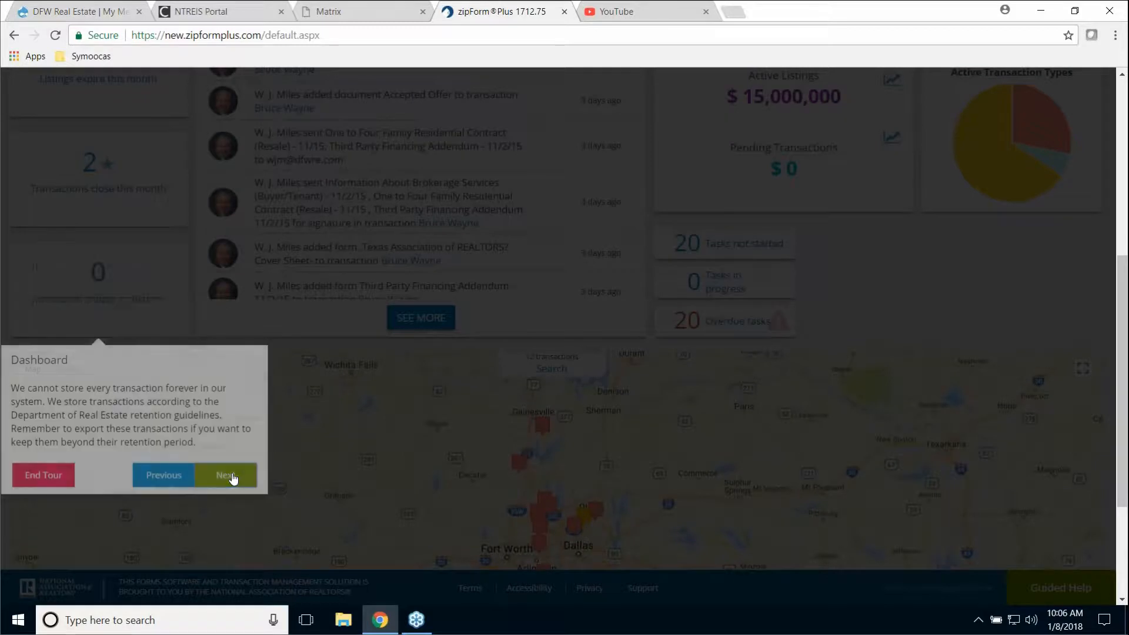
click(514, 465)
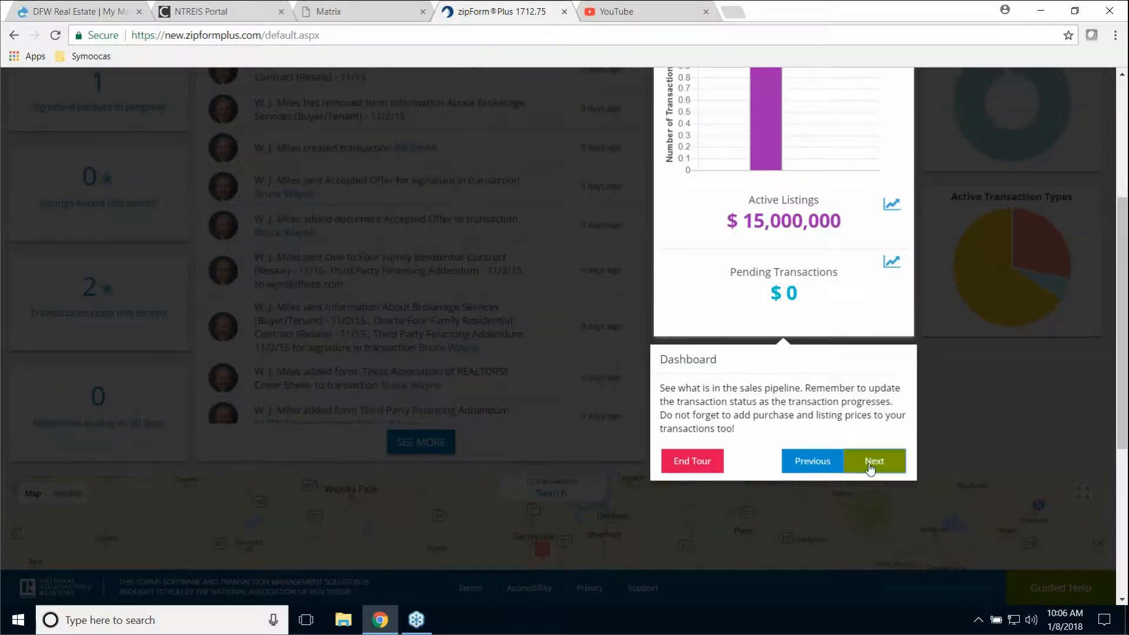
click(871, 465)
click(1072, 453)
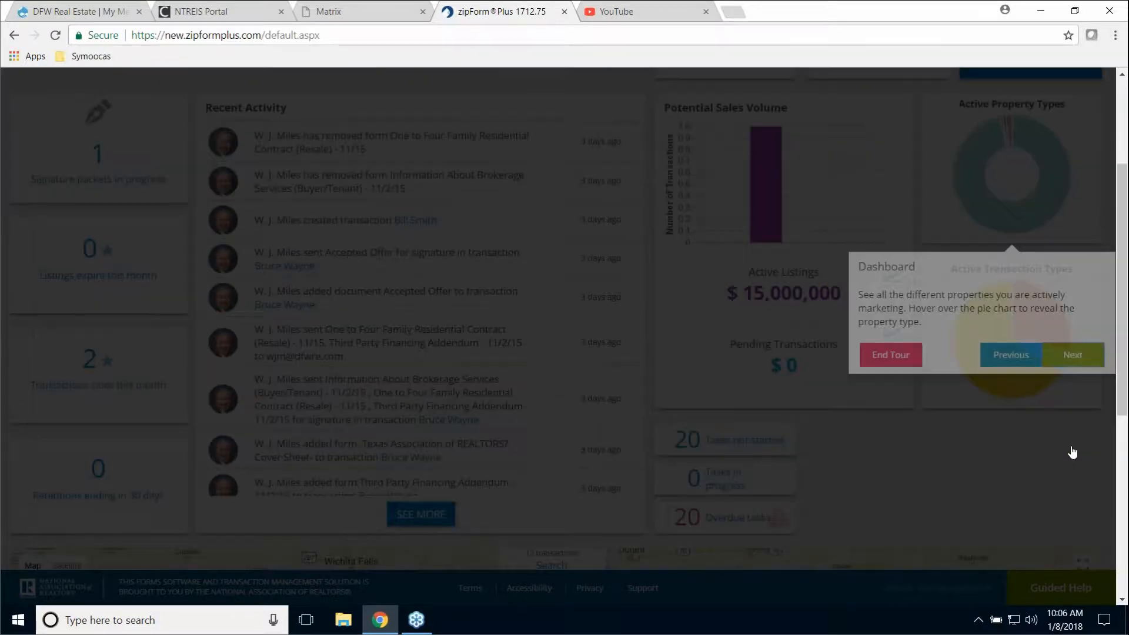
click(1070, 448)
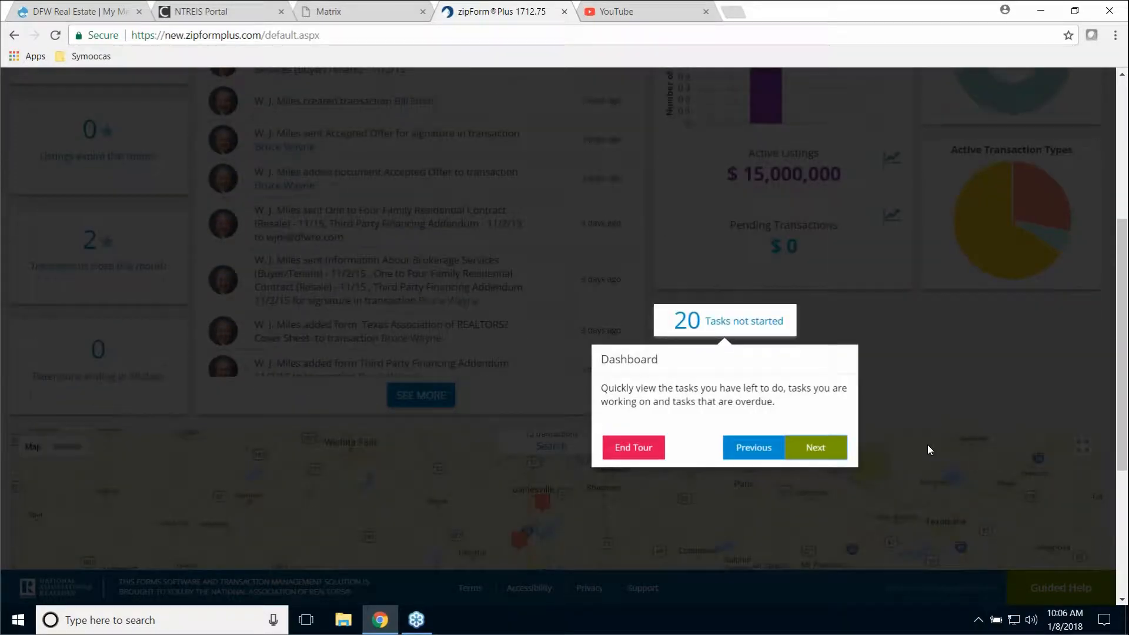
click(818, 448)
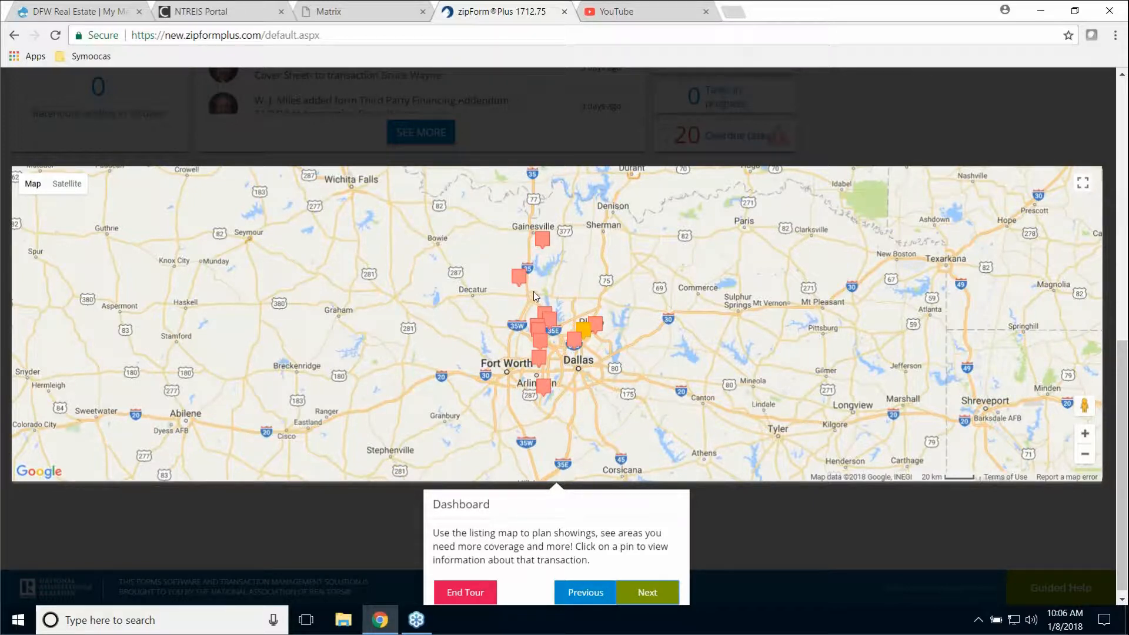
click(646, 597)
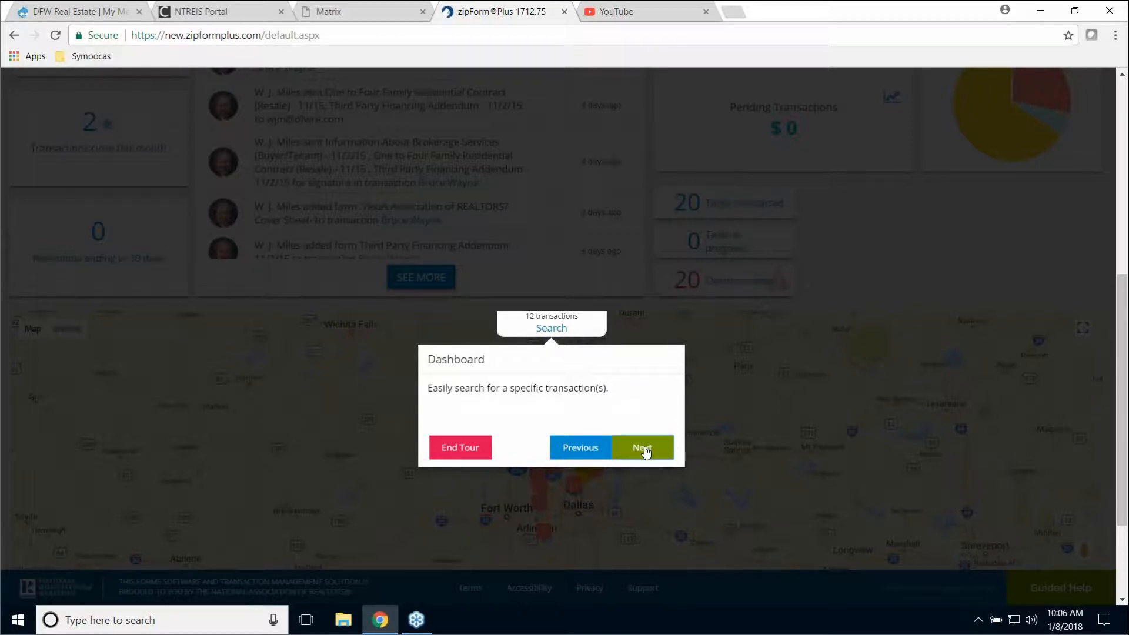
click(644, 448)
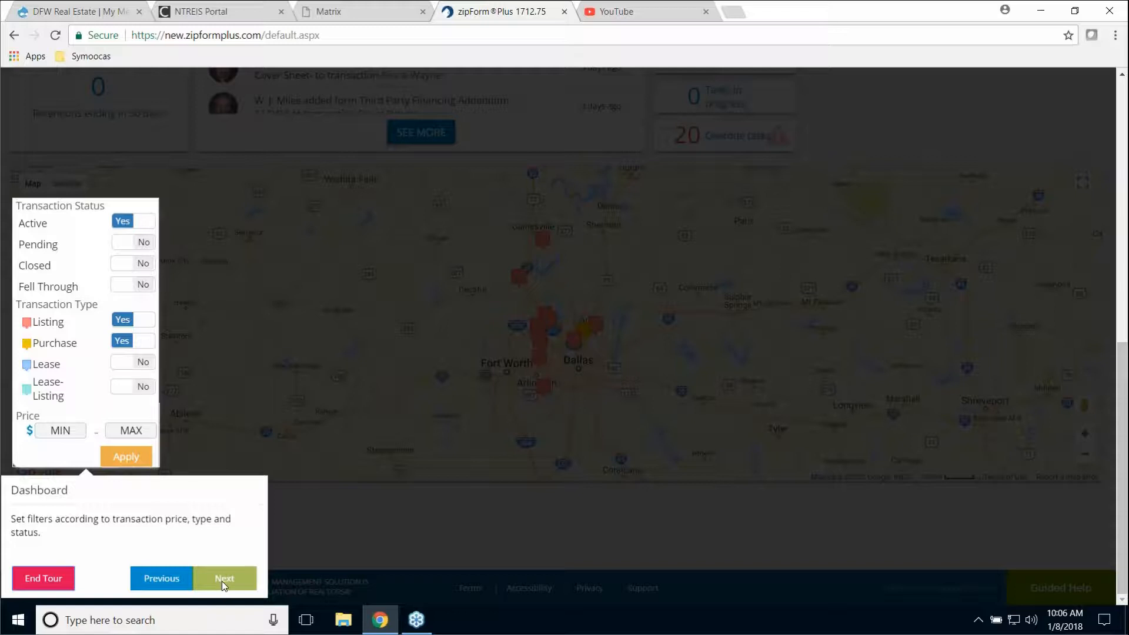
click(39, 579)
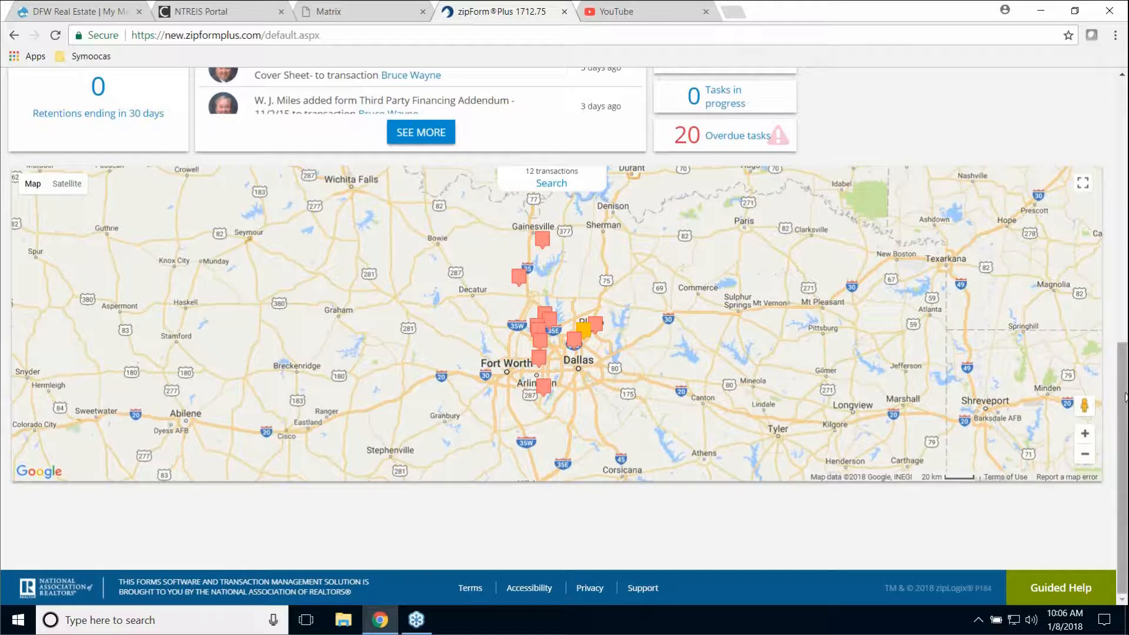
- Scroll back to the top and open the Transactions list
scroll(1123, 382, up, 5)
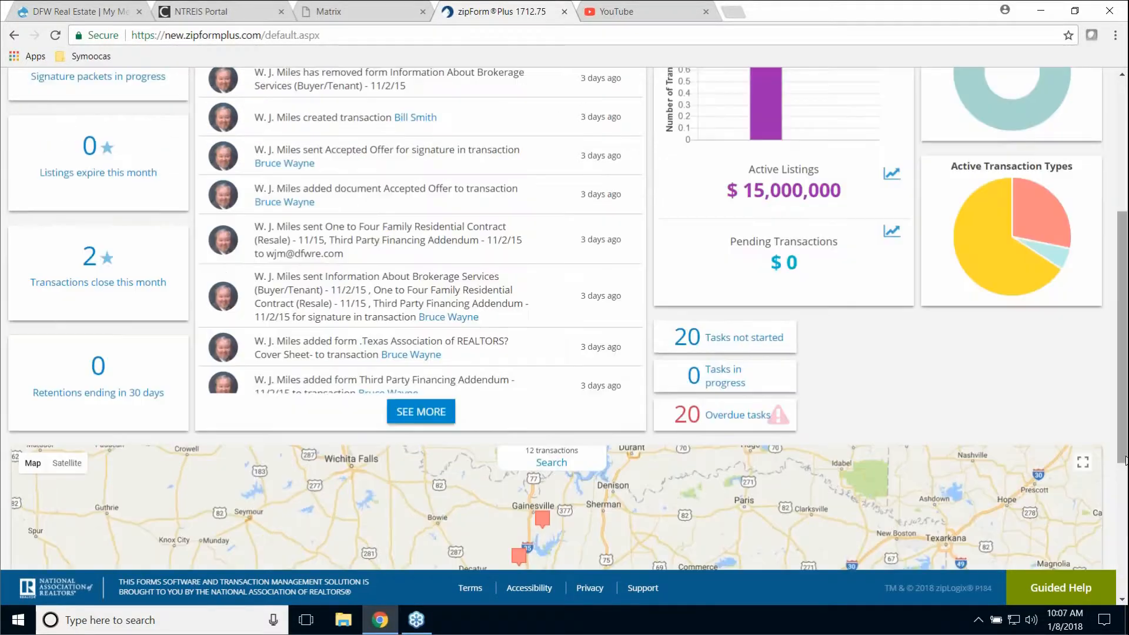
scroll(378, 469, up, 5)
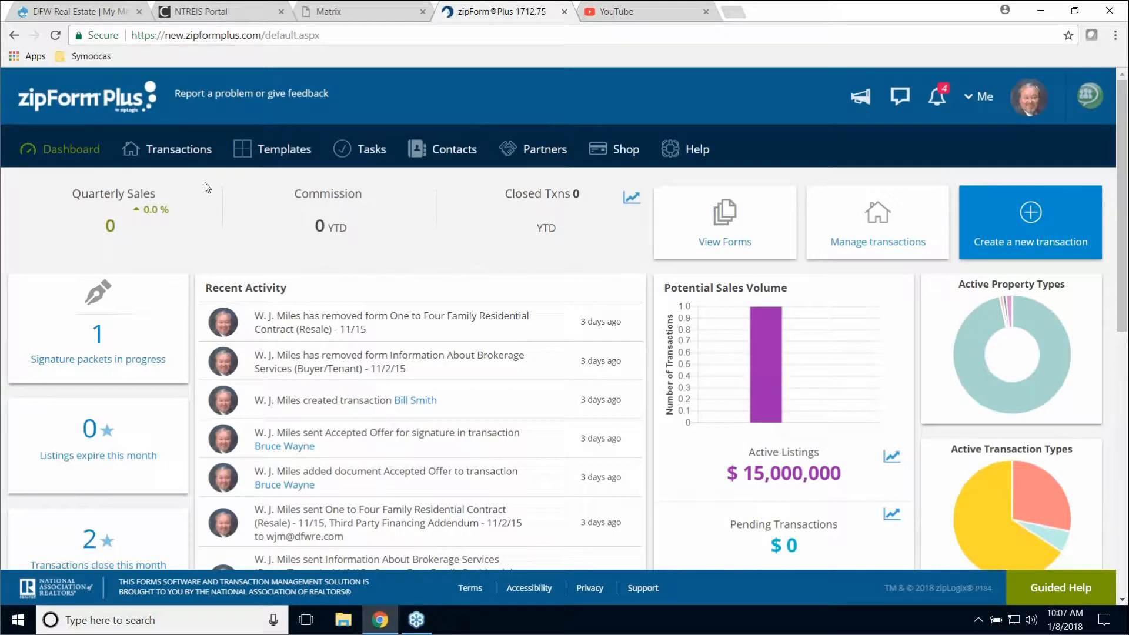
click(178, 151)
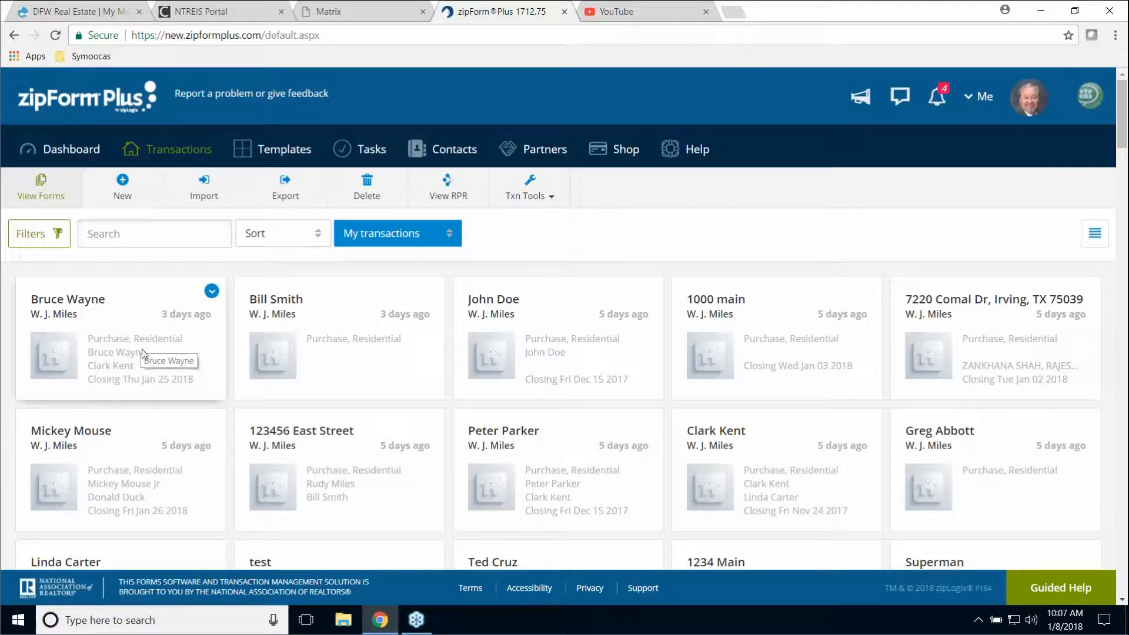
- Toggle transactions between table and card layouts, leave cards showing, and open Templates
click(1094, 240)
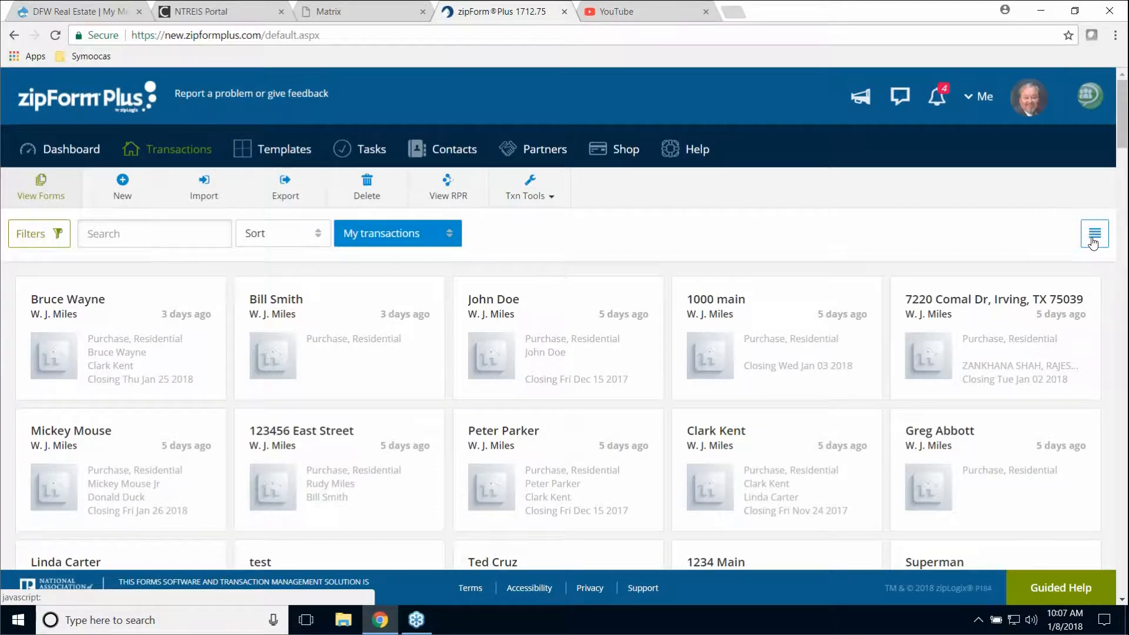
click(1095, 238)
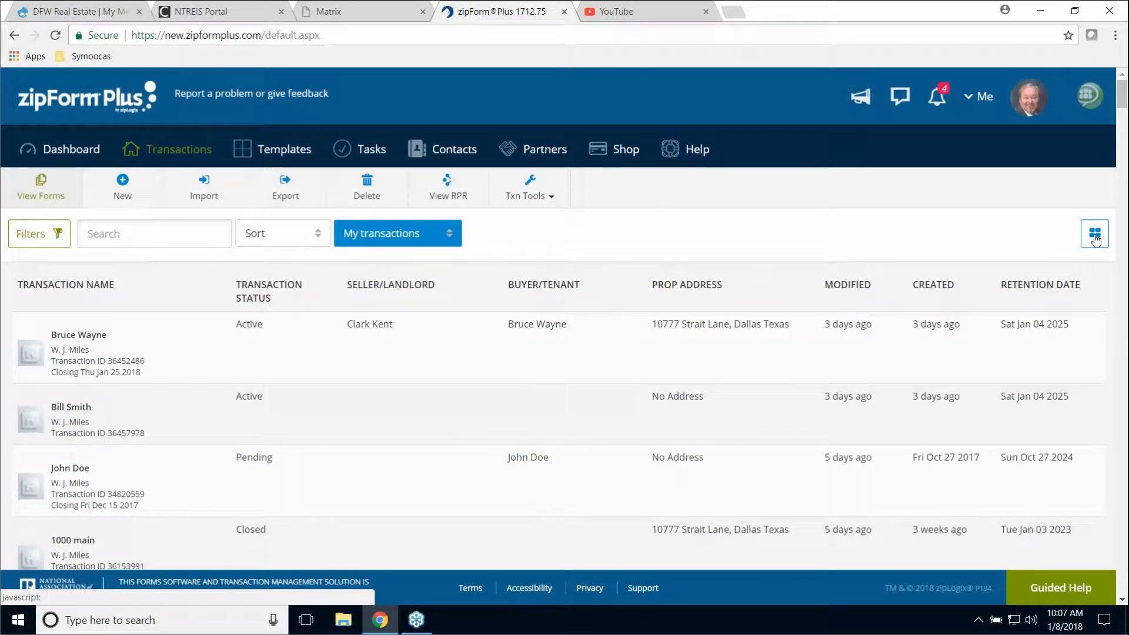
click(1095, 237)
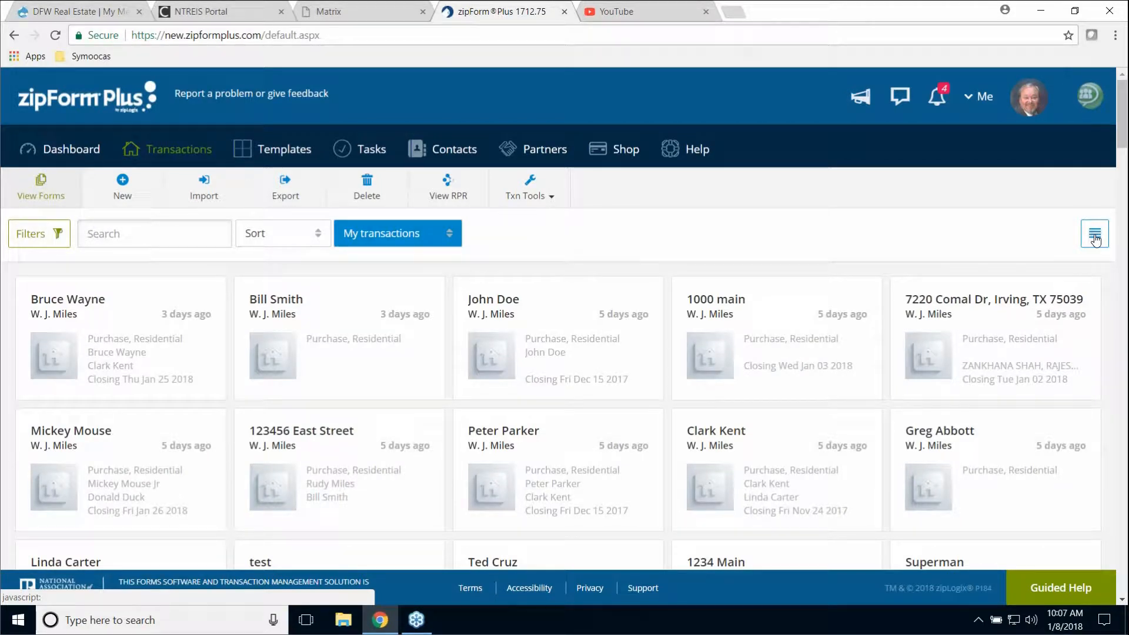
click(1095, 237)
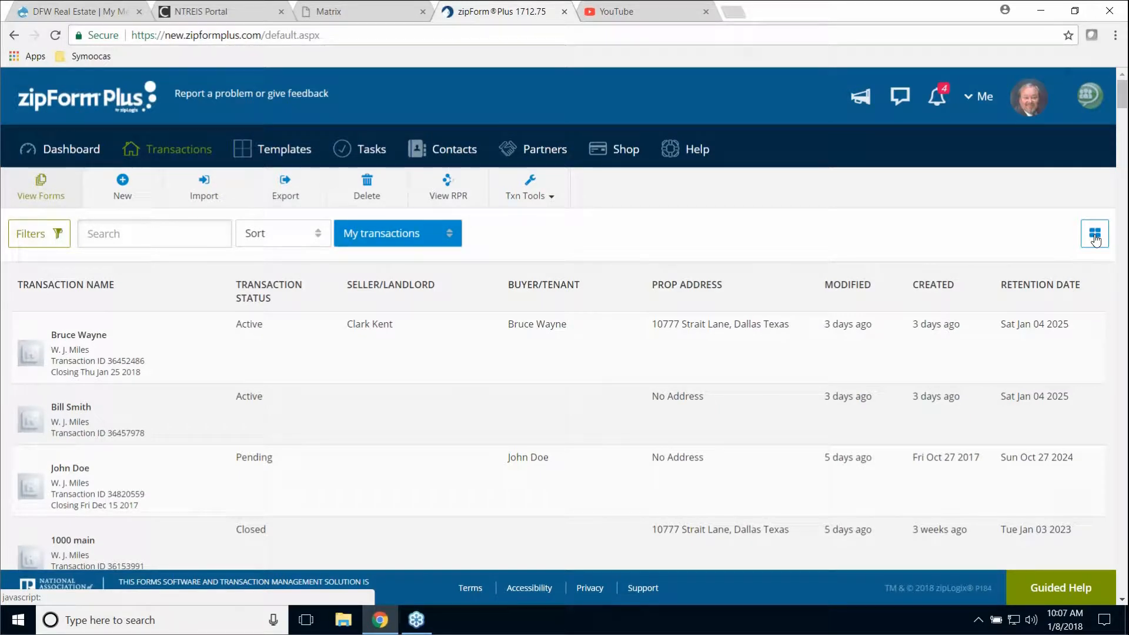
click(1095, 238)
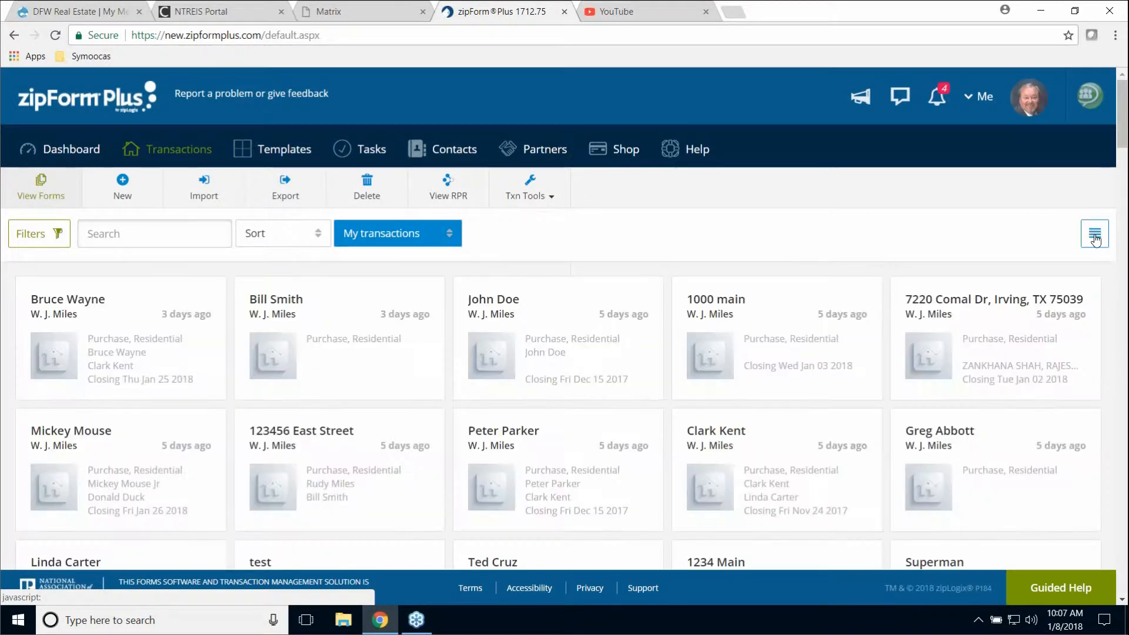
mouse_move(650, 430)
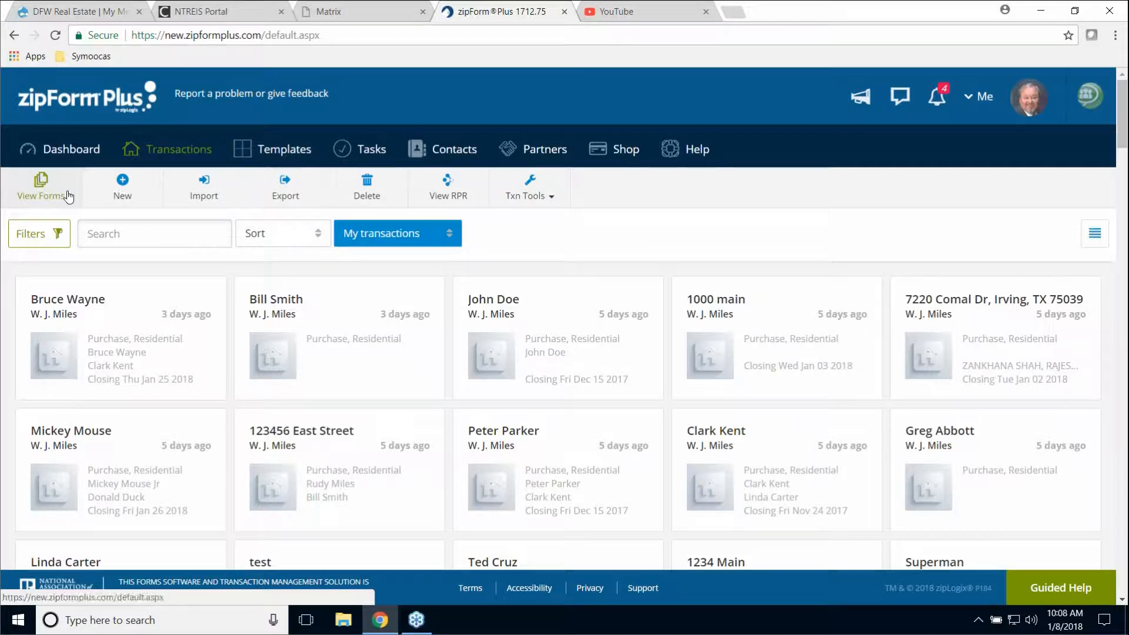
click(280, 154)
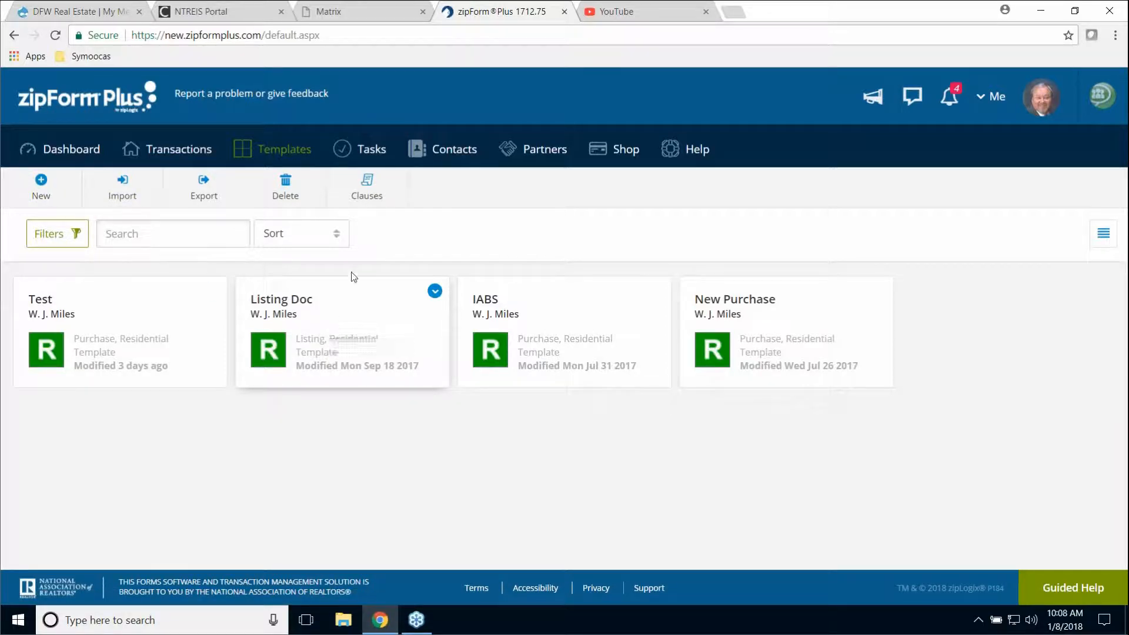
- Open the Tasks page showing urgent tasks for Jan 7–13, 2018, like Put sign in yard
click(374, 154)
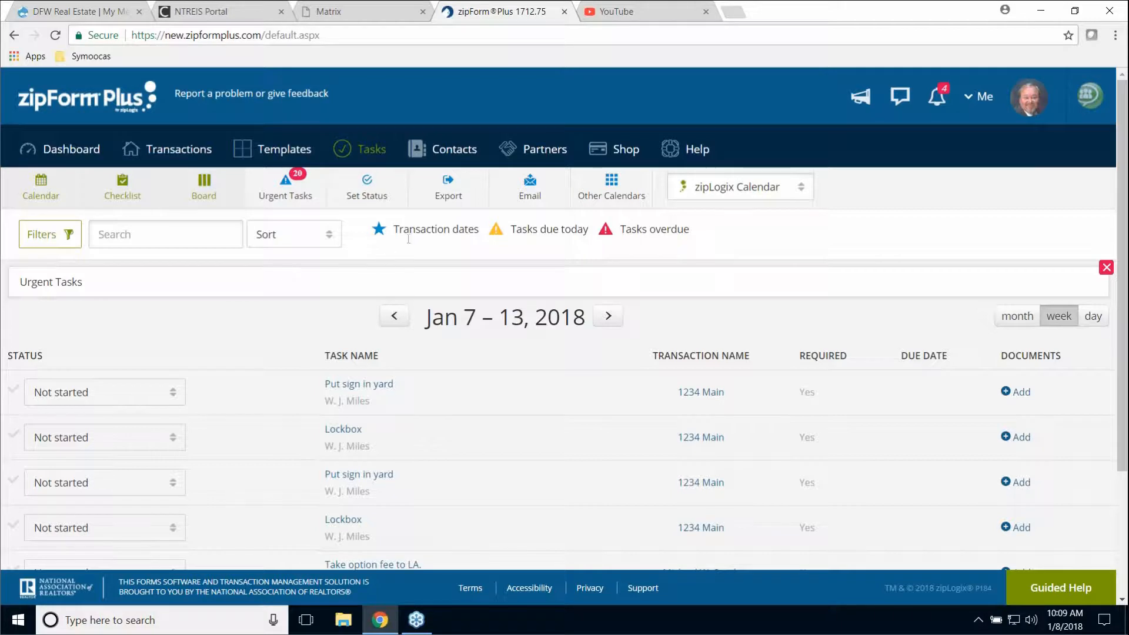
- View the three saved contacts, then go to the Partners services directory
click(459, 156)
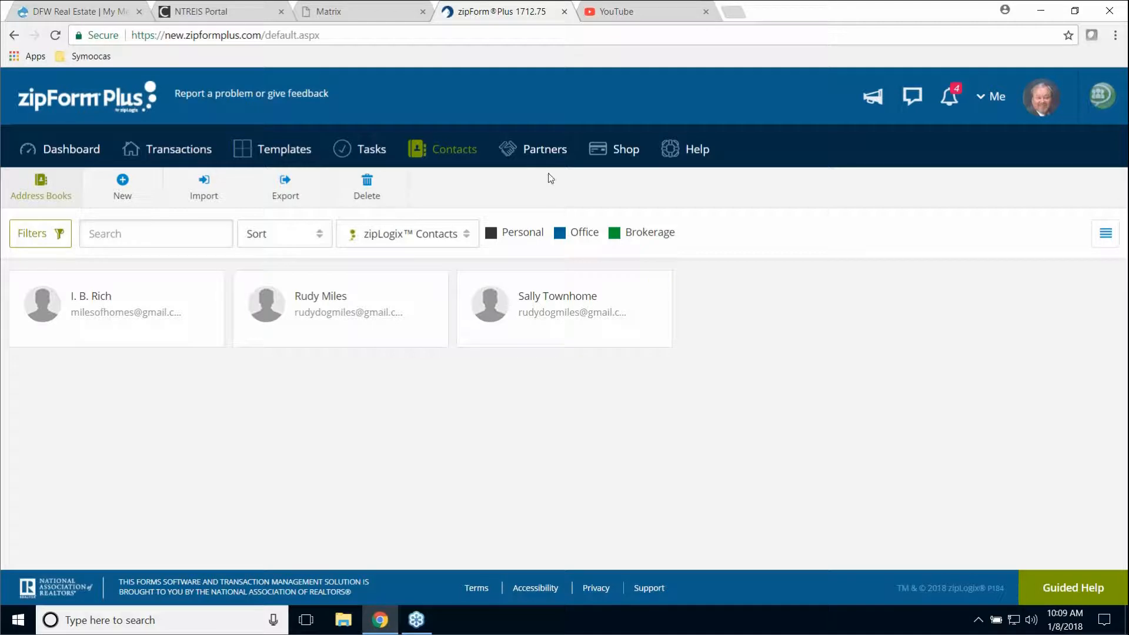
click(545, 149)
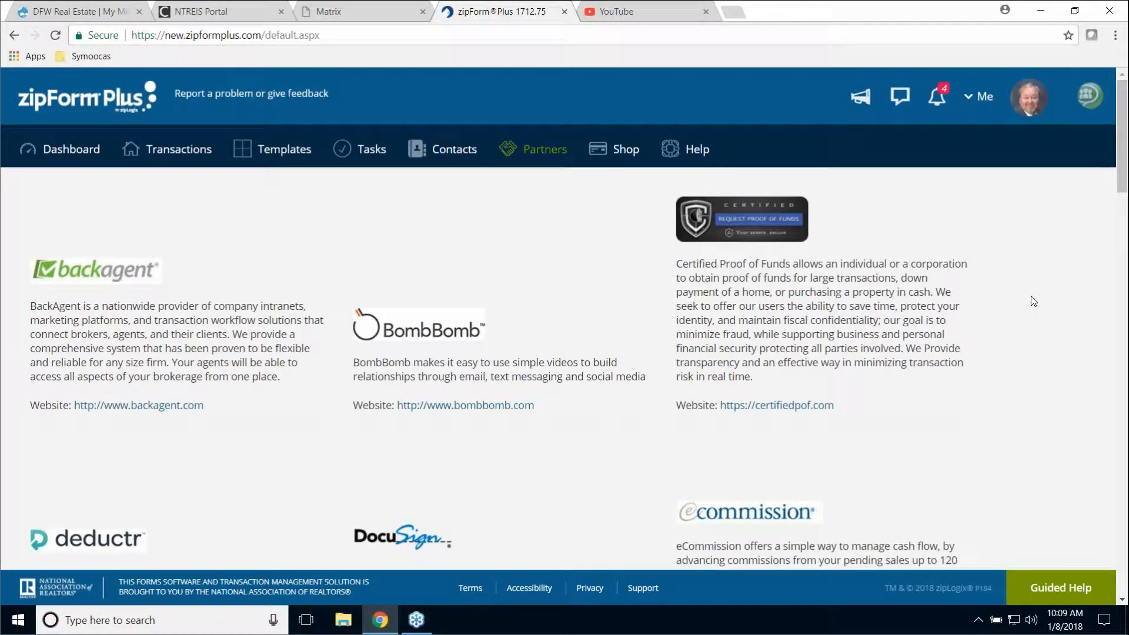
- Scroll through the Partners listings and back, then open the Shop of form libraries expiring 2/15/2018
scroll(1035, 297, down, 5)
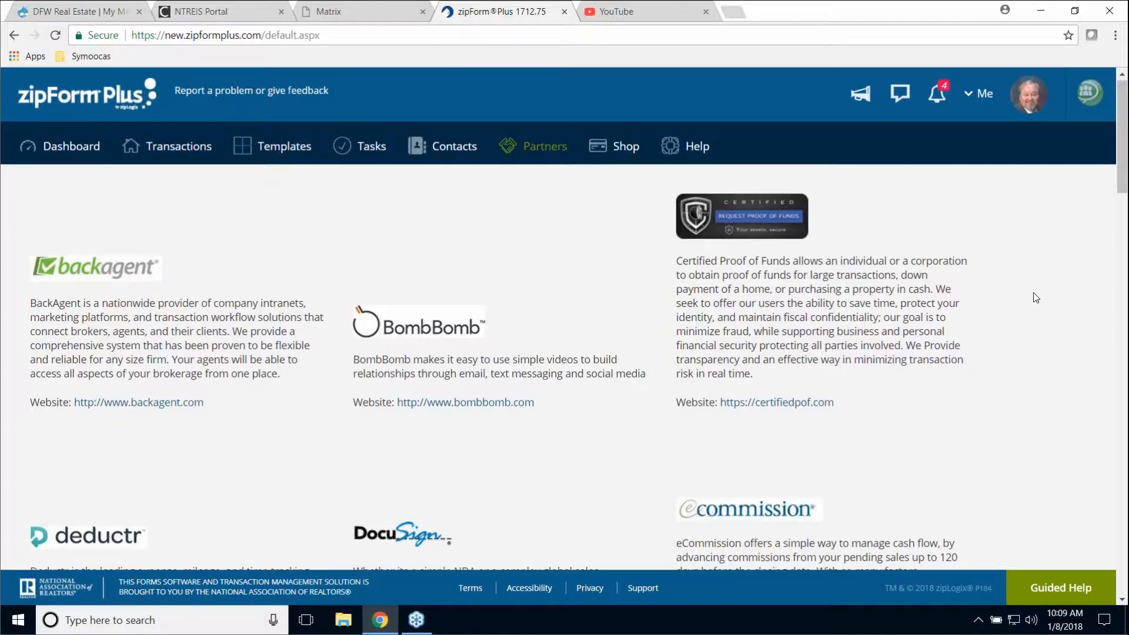
scroll(1038, 298, down, 5)
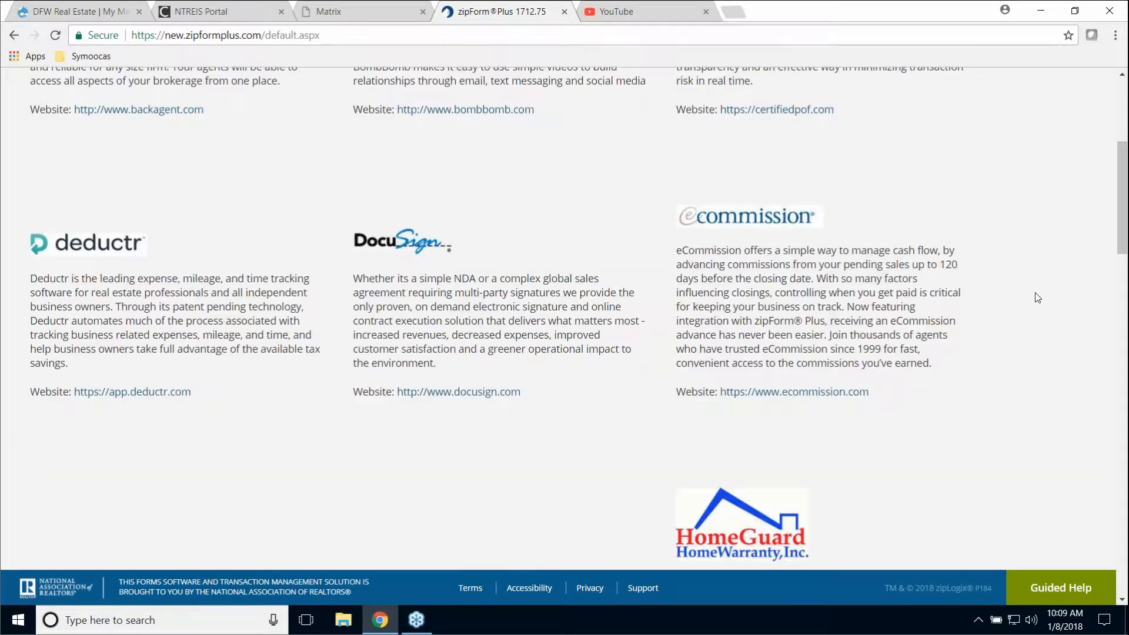
scroll(1043, 297, down, 9)
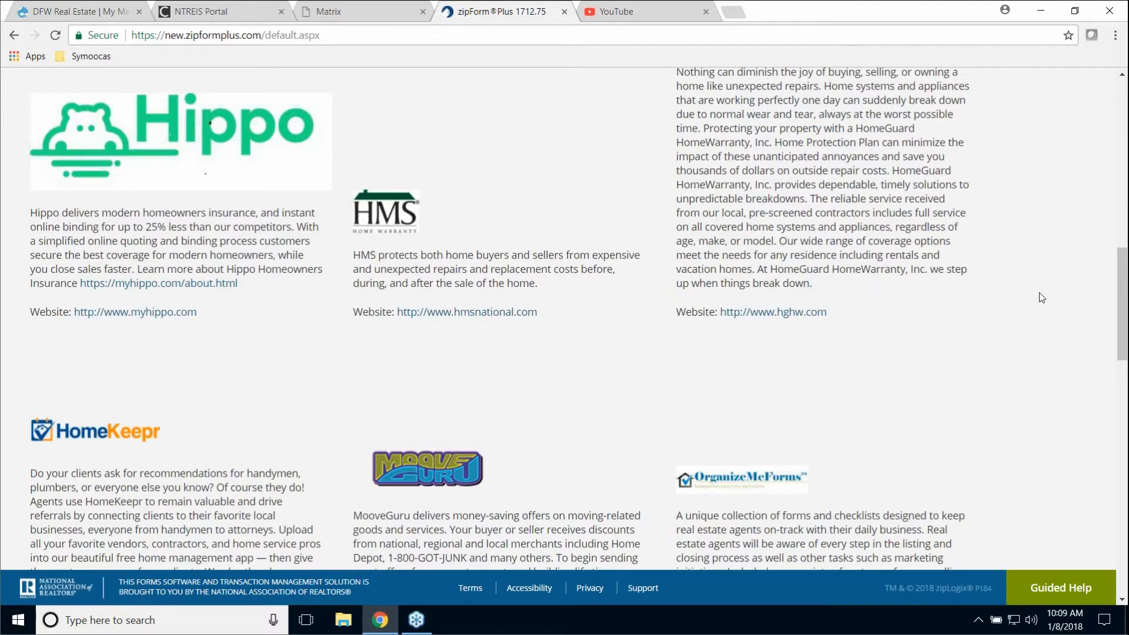
scroll(1043, 297, down, 10)
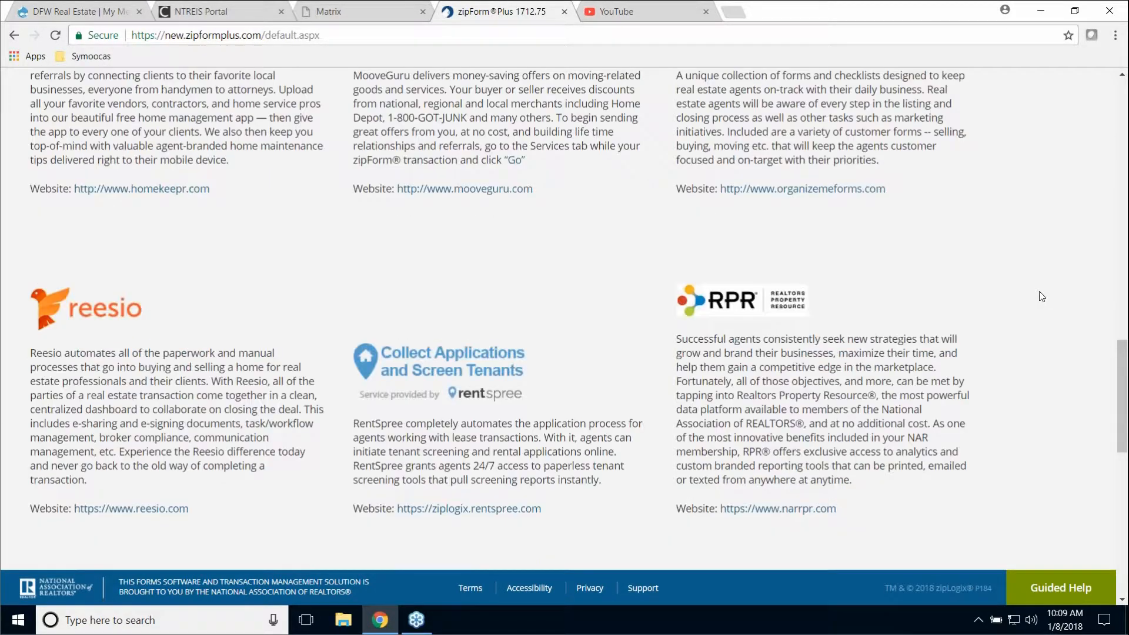
scroll(1042, 295, down, 4)
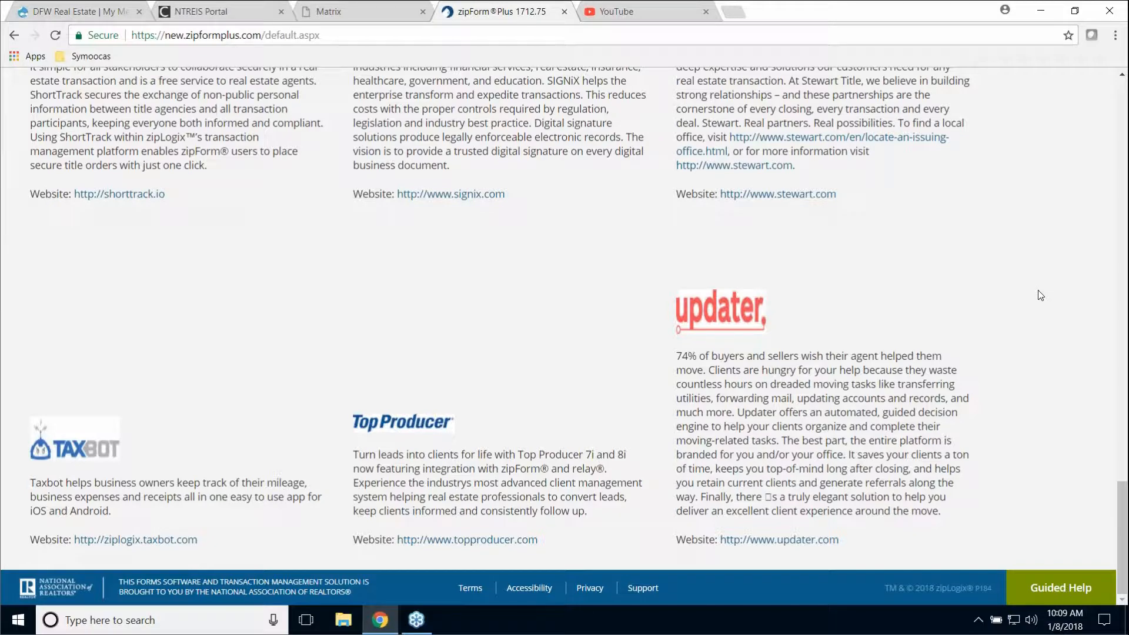
scroll(1041, 296, up, 6)
scroll(1038, 295, up, 12)
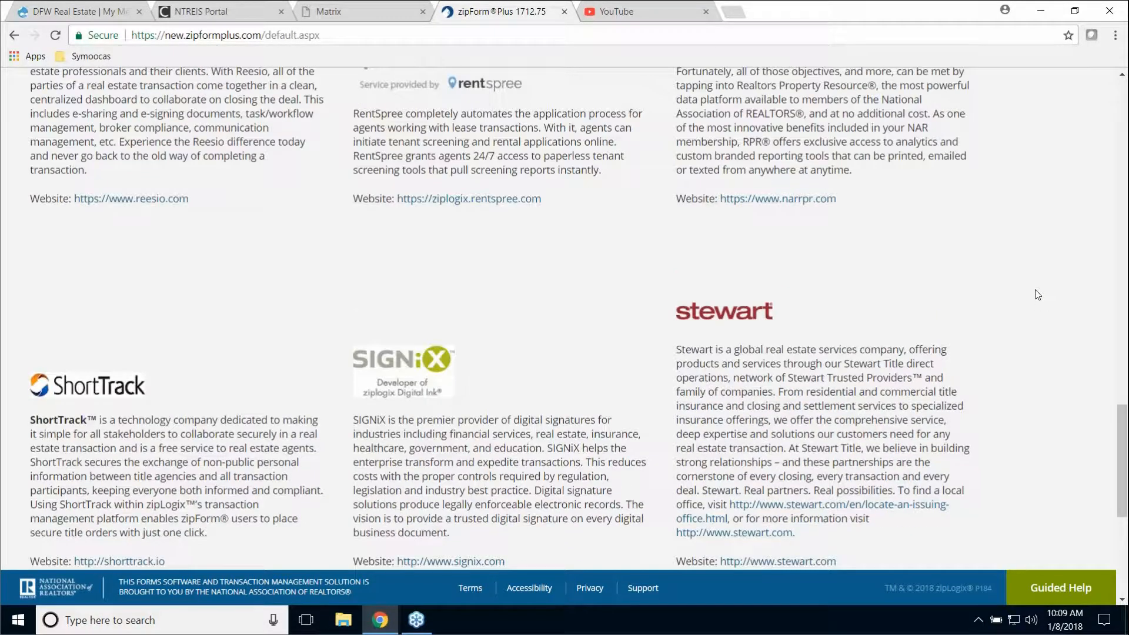
scroll(1032, 296, up, 13)
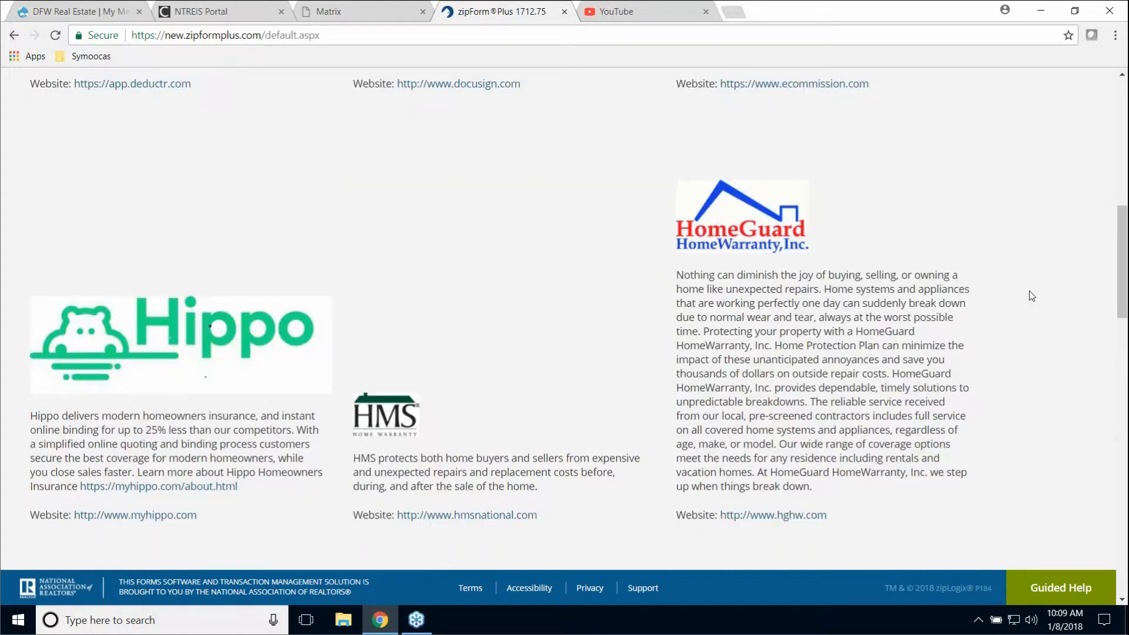
scroll(1033, 295, up, 3)
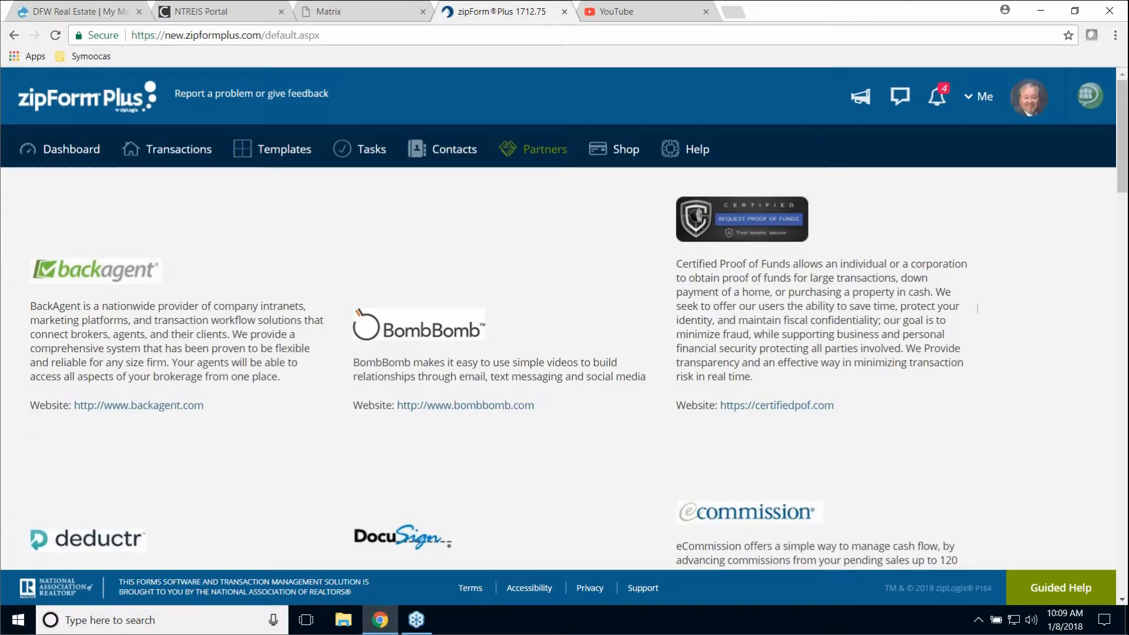
click(625, 151)
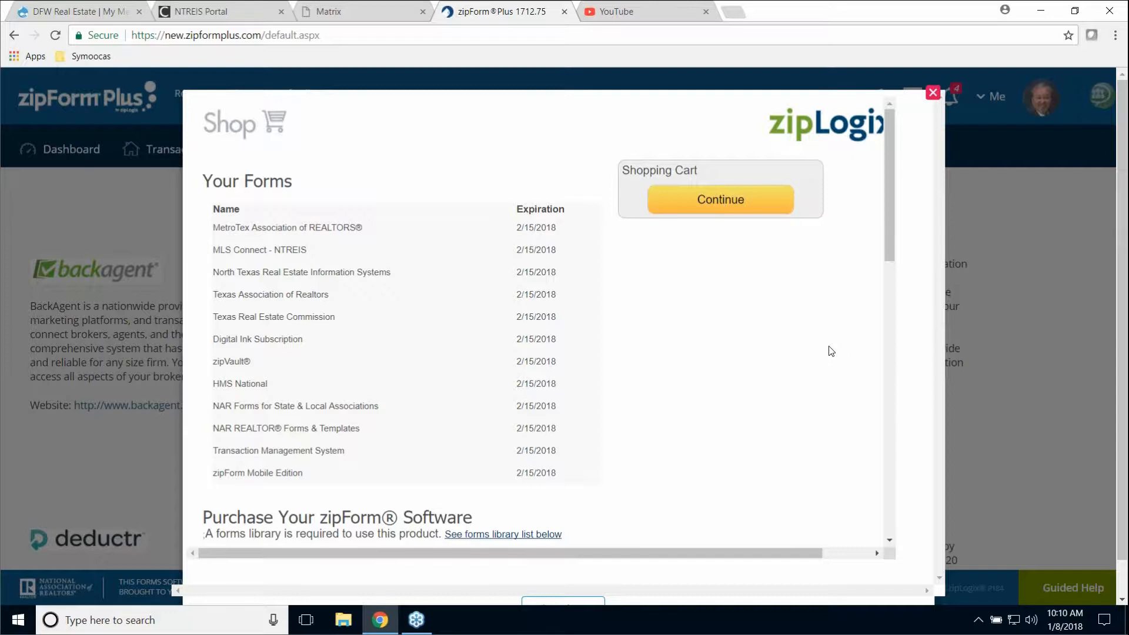
- Close the Shop window and choose Help > Support Material
click(934, 93)
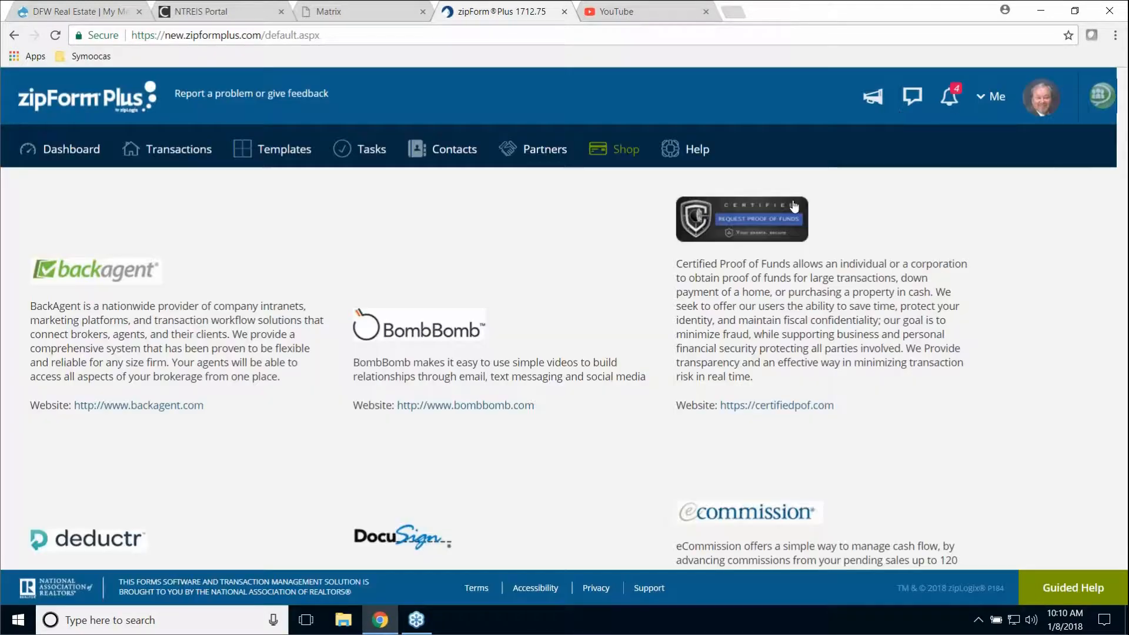
click(693, 154)
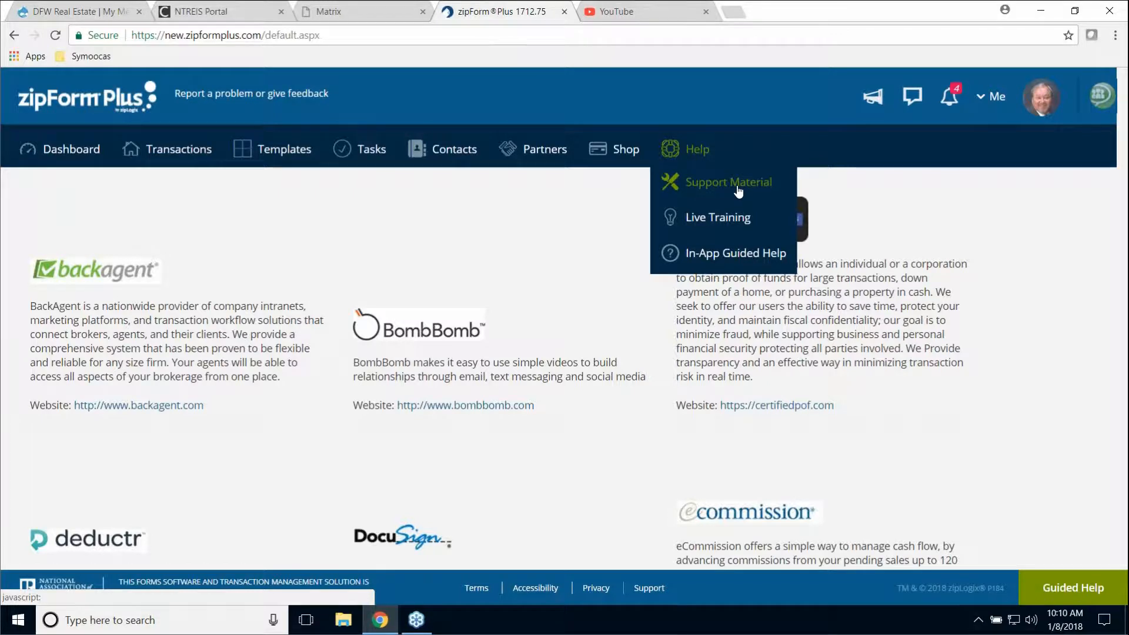
click(700, 187)
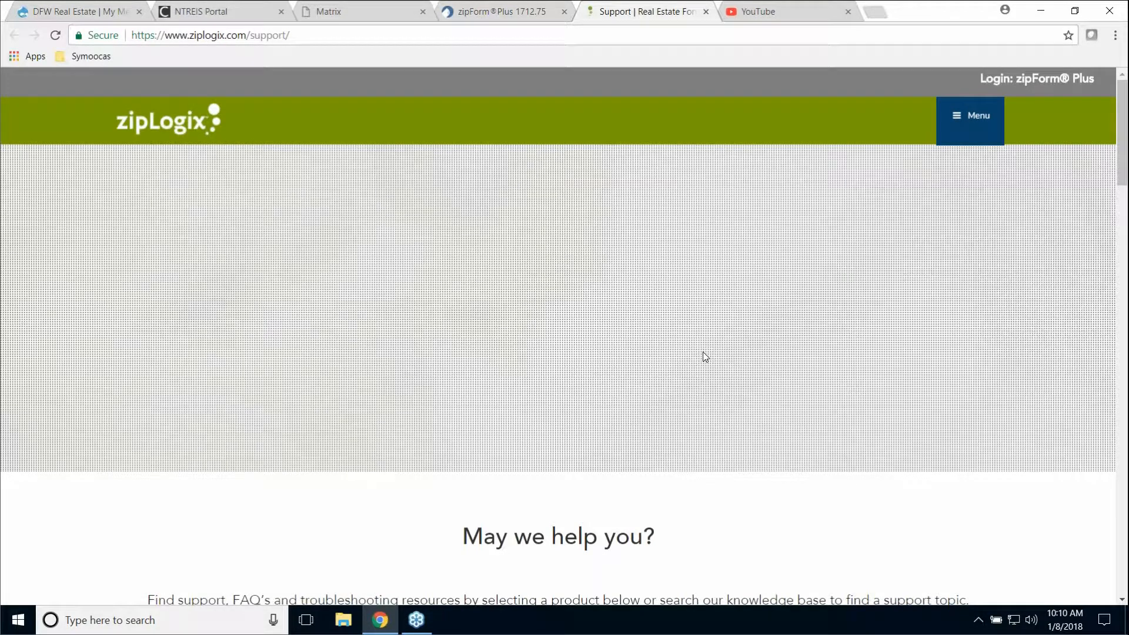
- Scroll through the zipLogix support tiles like zipTMS and zipConsult, then close the Support tab
scroll(1045, 375, down, 4)
scroll(1045, 374, down, 7)
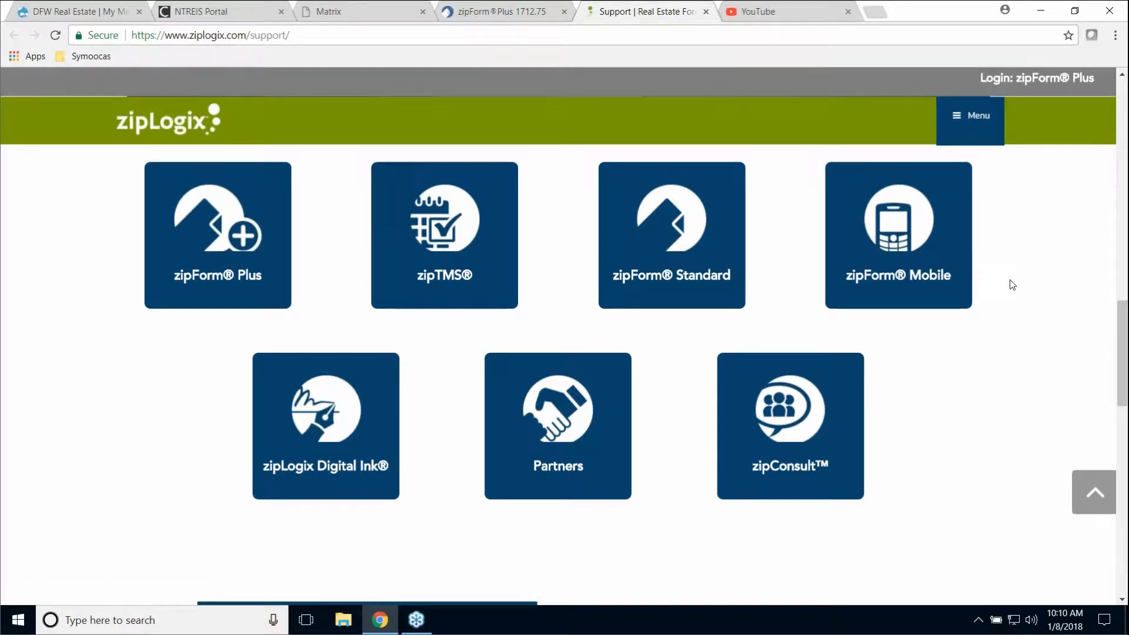
scroll(695, 150, up, 1)
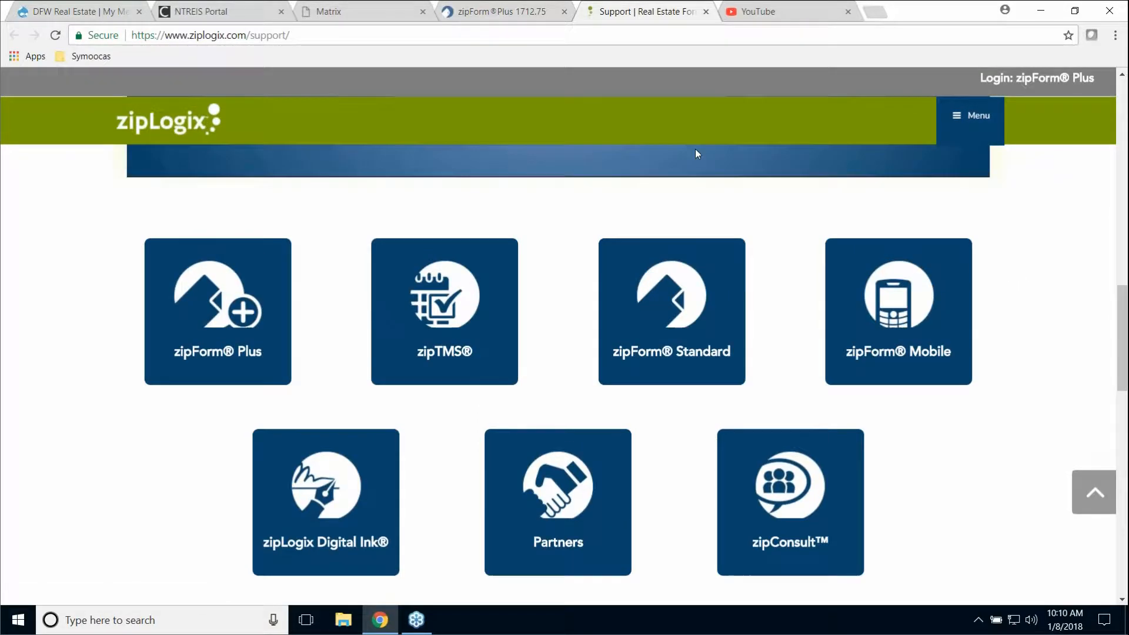
click(706, 12)
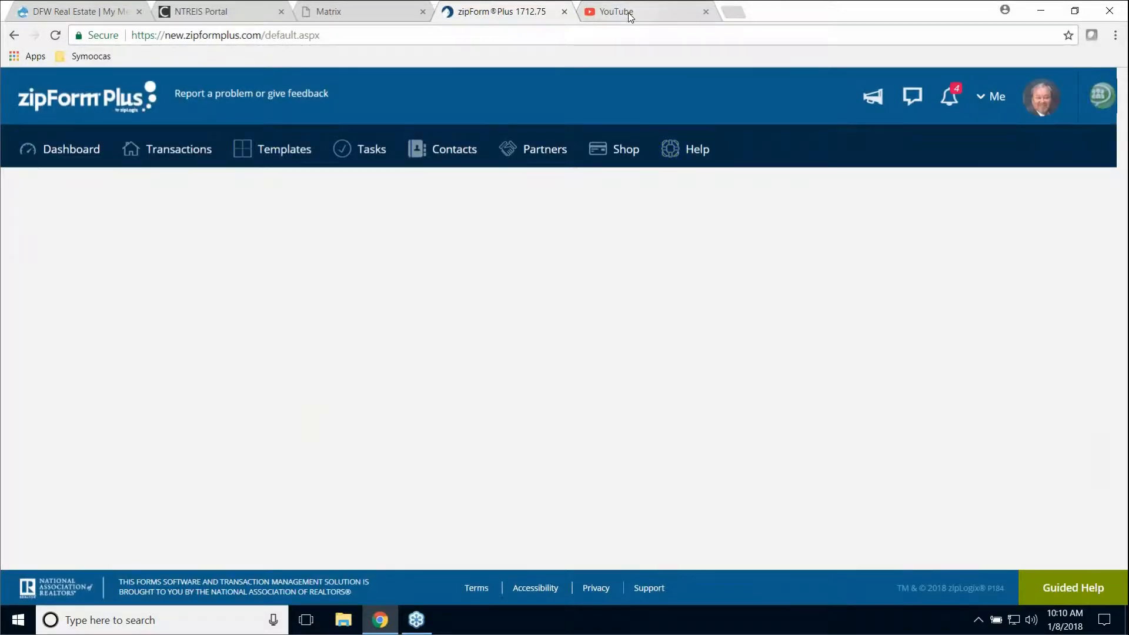
- On YouTube, search 'ziplogix training' and open the zipLogix channel page
click(627, 13)
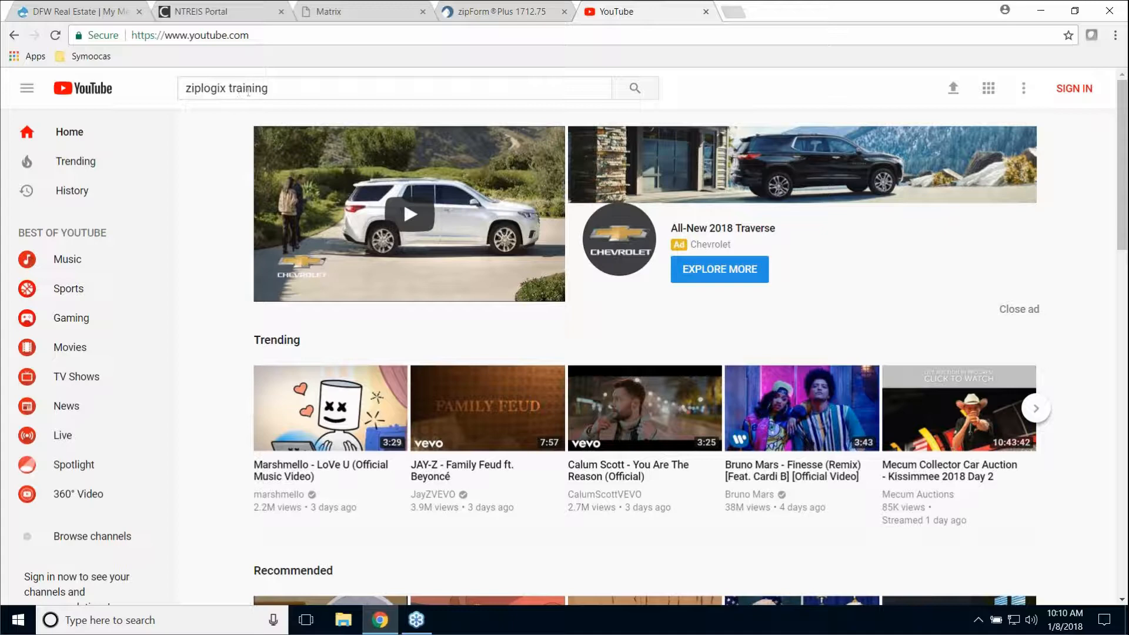
click(636, 89)
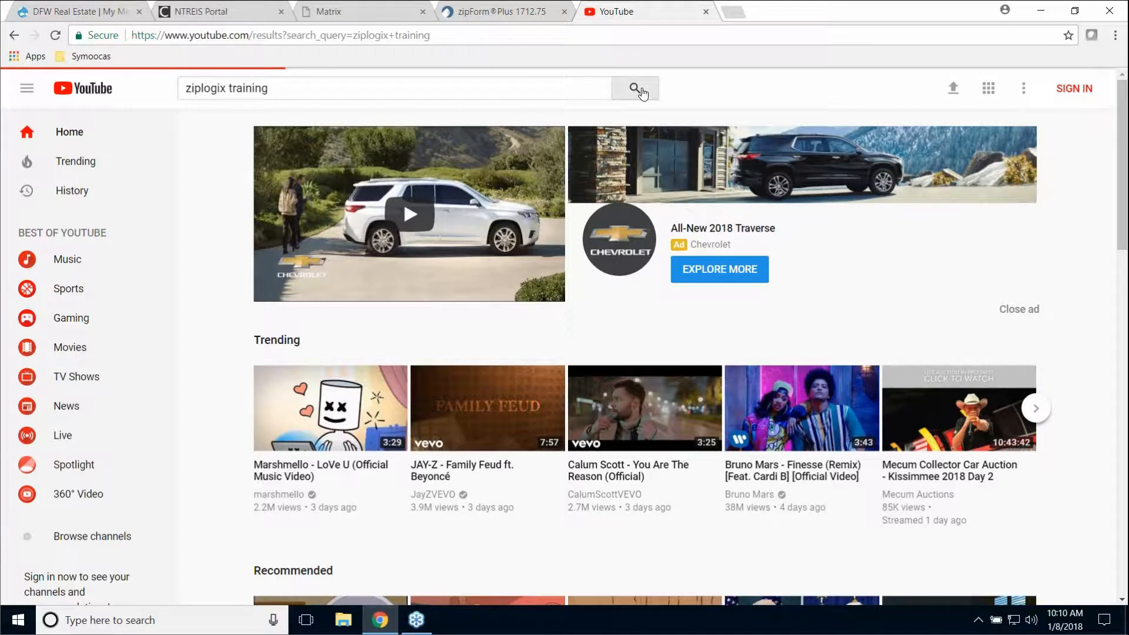
scroll(857, 319, down, 3)
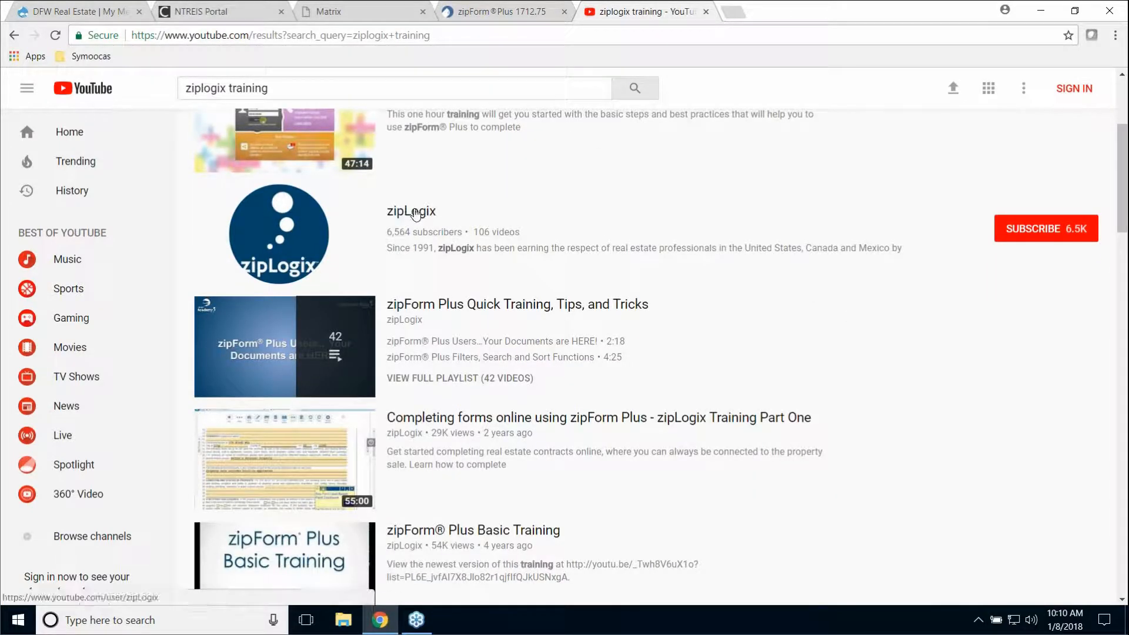
click(420, 213)
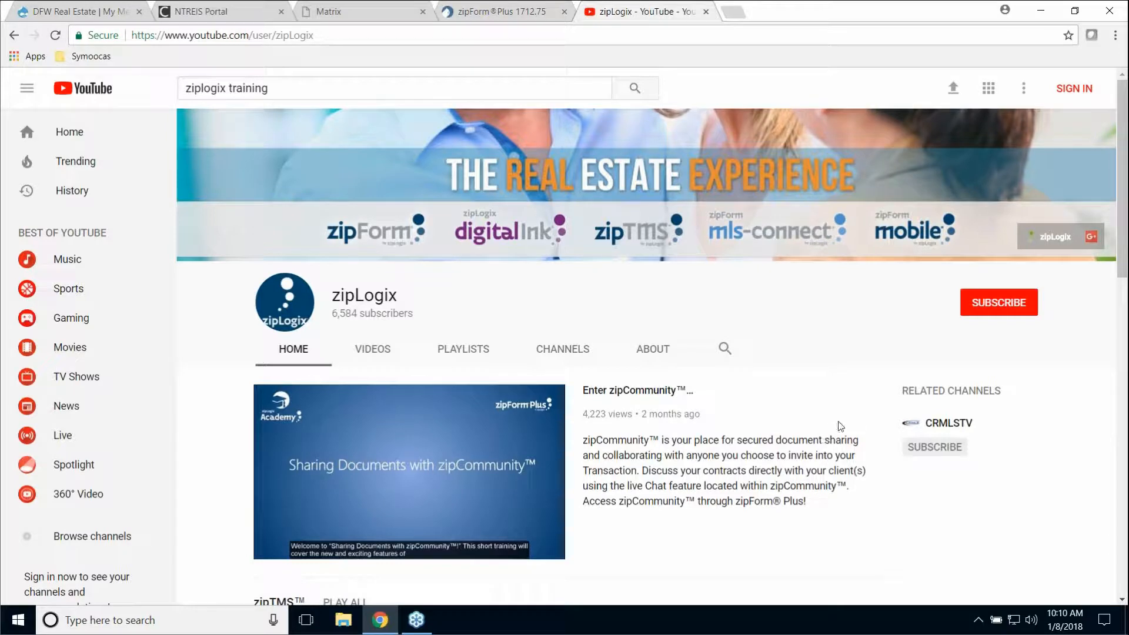
- Scroll through the zipLogix training playlists, then close the YouTube tab
scroll(840, 423, down, 1)
scroll(847, 422, down, 12)
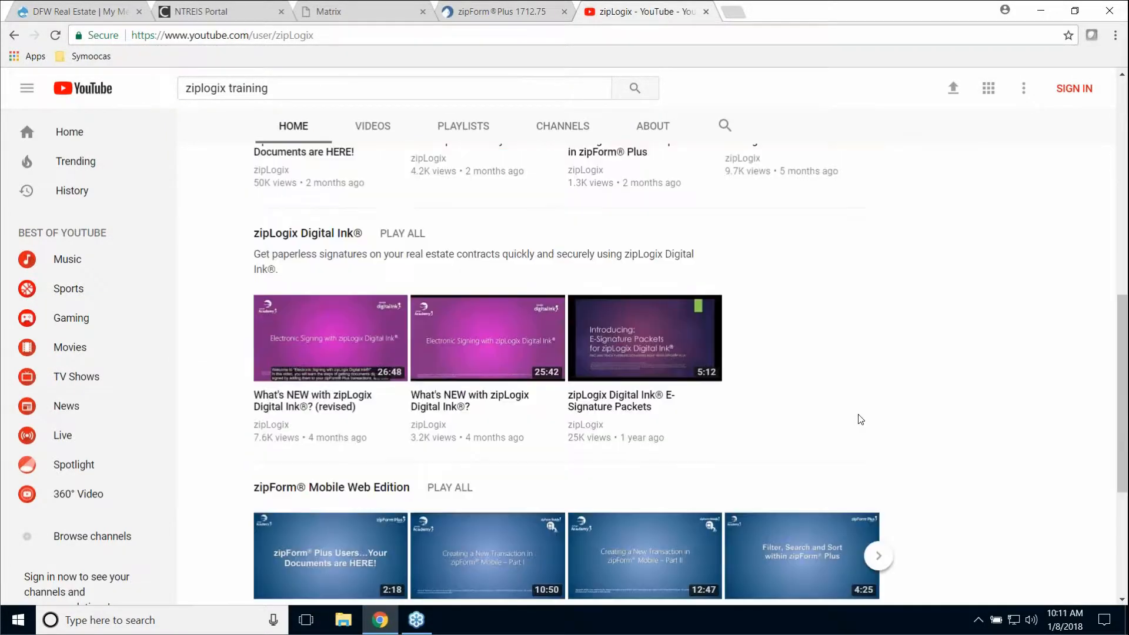
scroll(860, 419, down, 2)
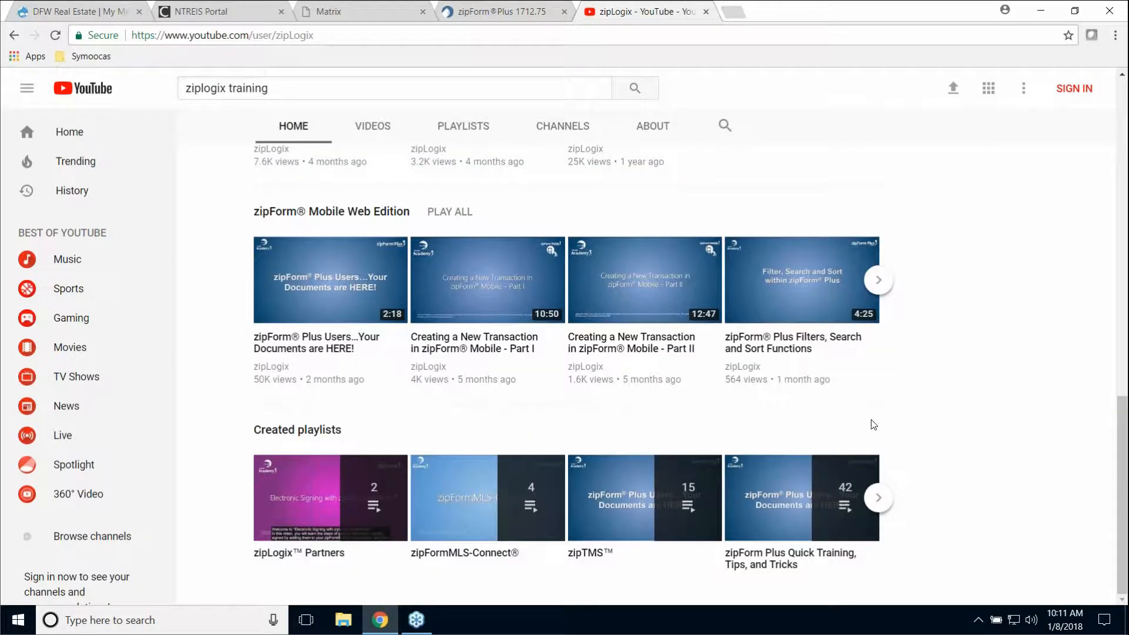
scroll(965, 356, up, 4)
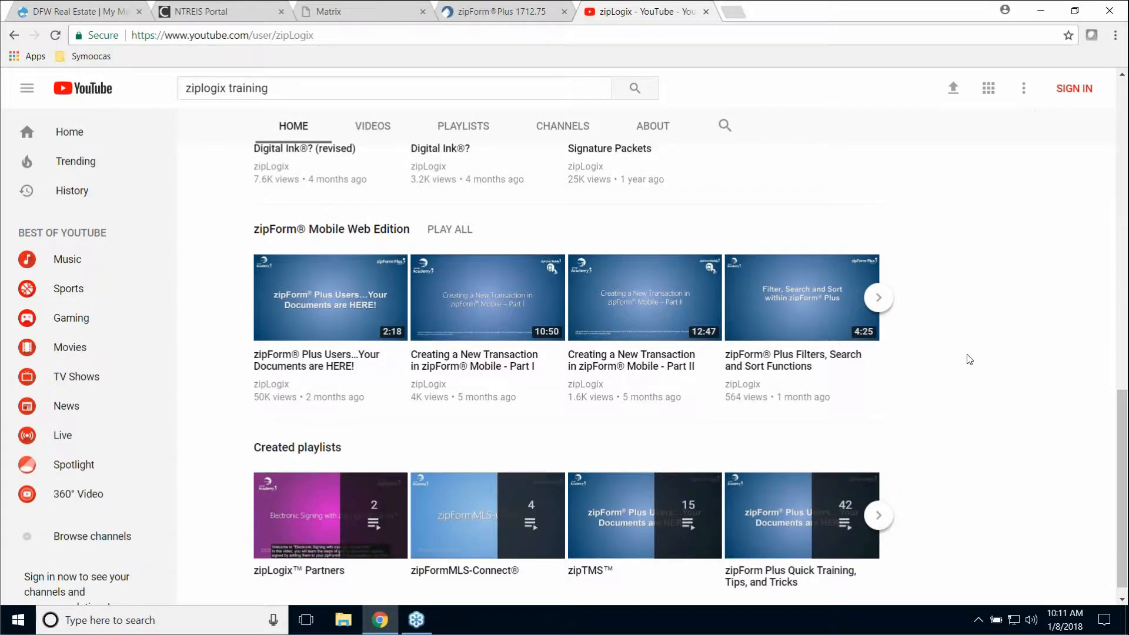
scroll(975, 355, up, 9)
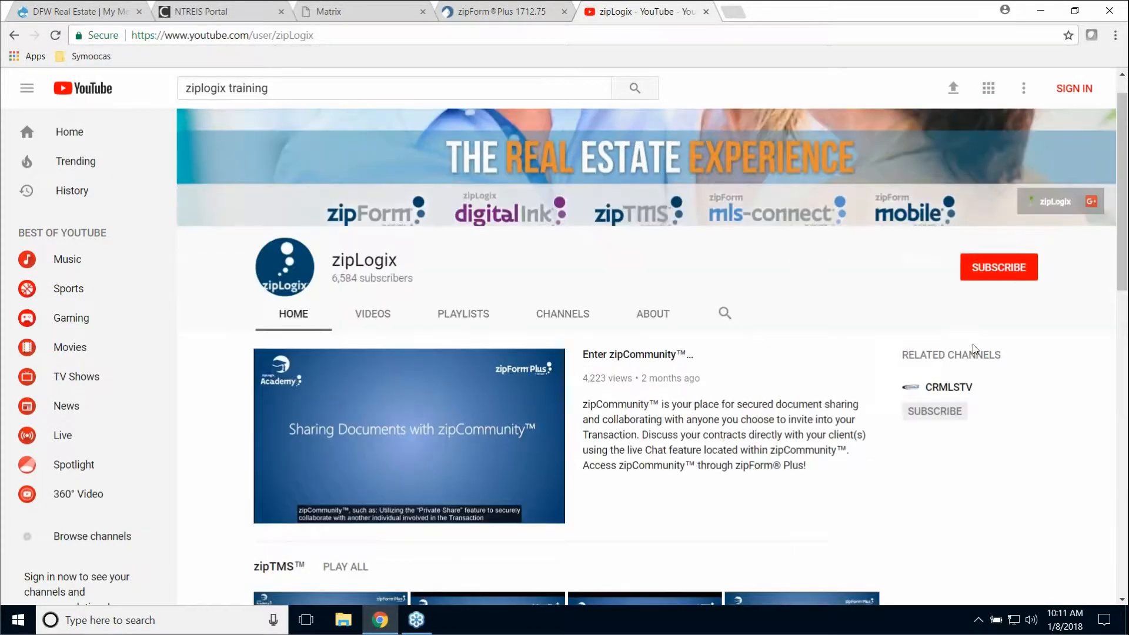
click(706, 11)
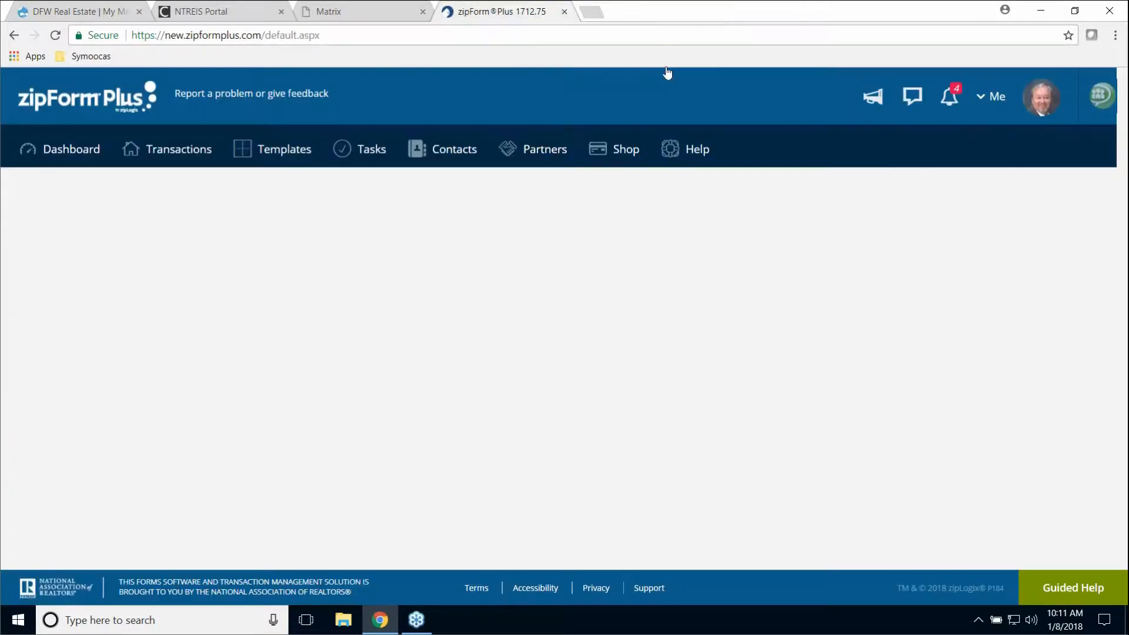
- Go to the Transactions list and choose New to show the transaction type options
click(161, 161)
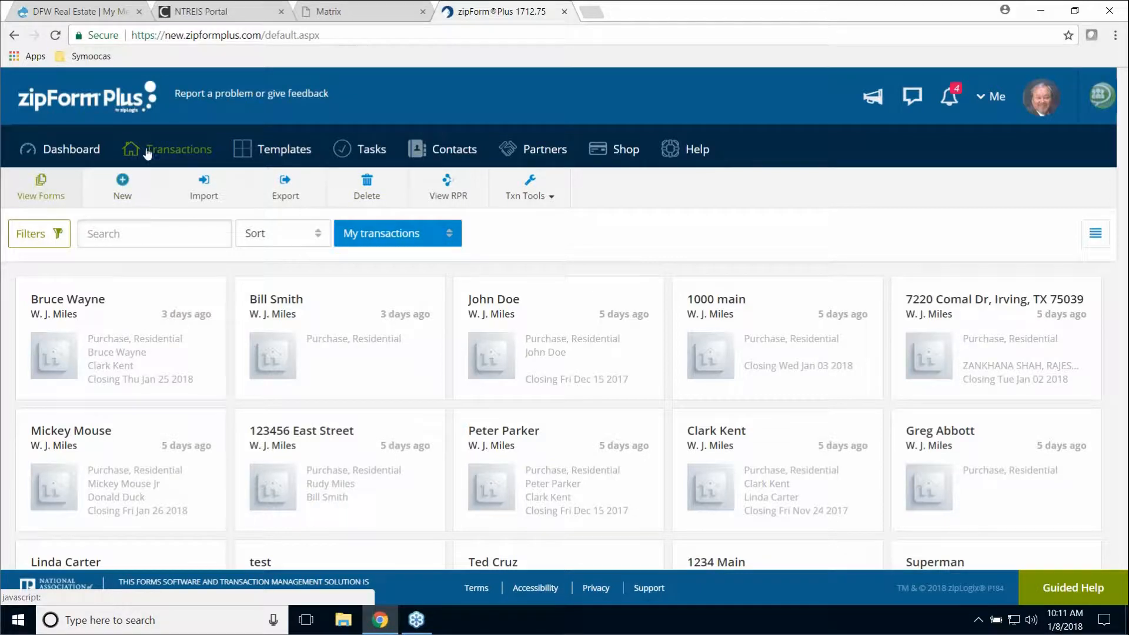
click(122, 187)
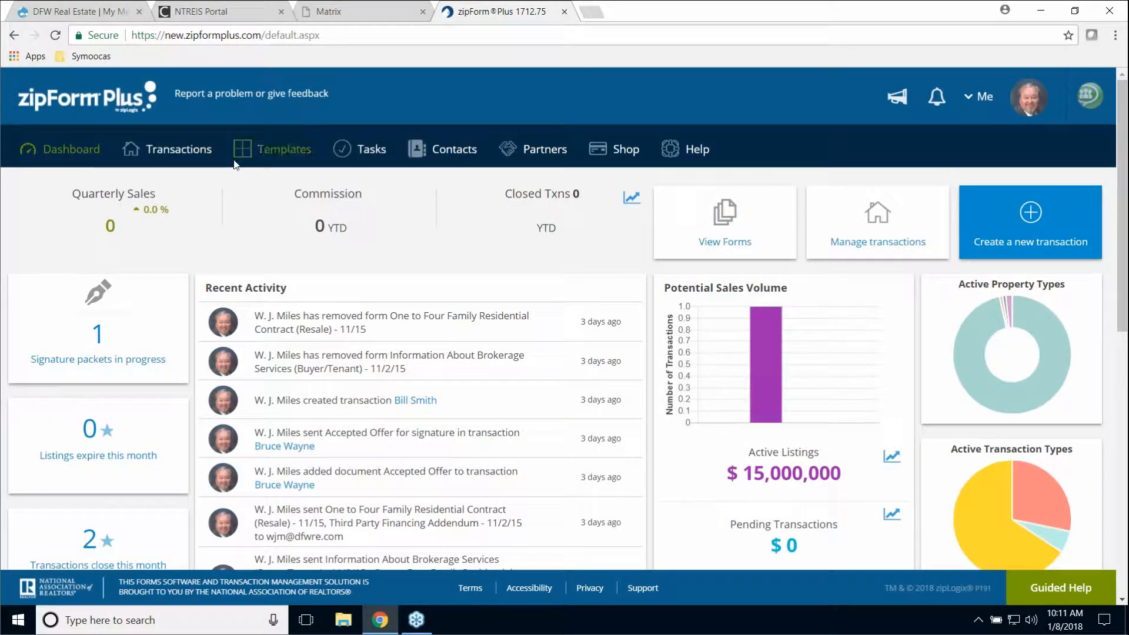
click(176, 155)
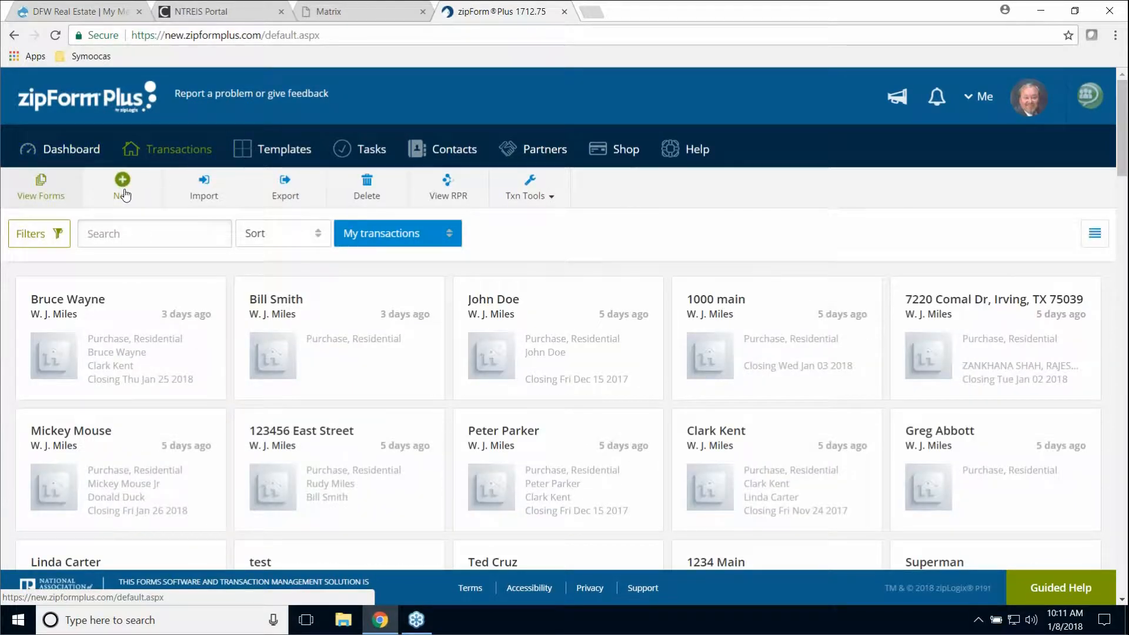
click(123, 189)
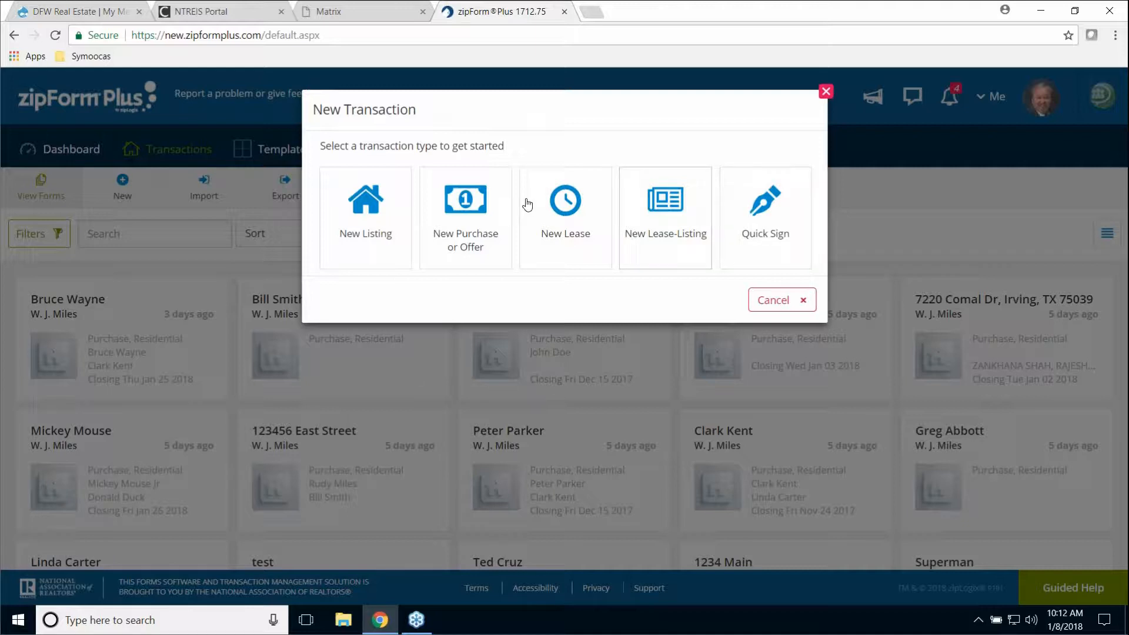
- Create a Residential New Purchase or Offer transaction named for the buyer, using the Agent - New Purchase template
click(475, 206)
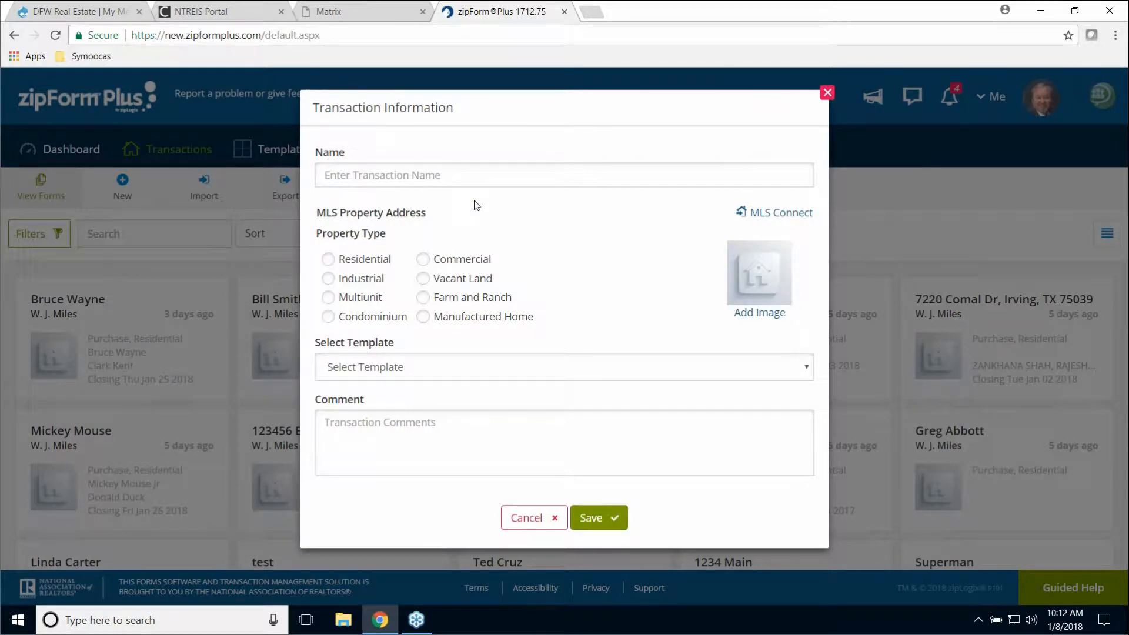
click(434, 172)
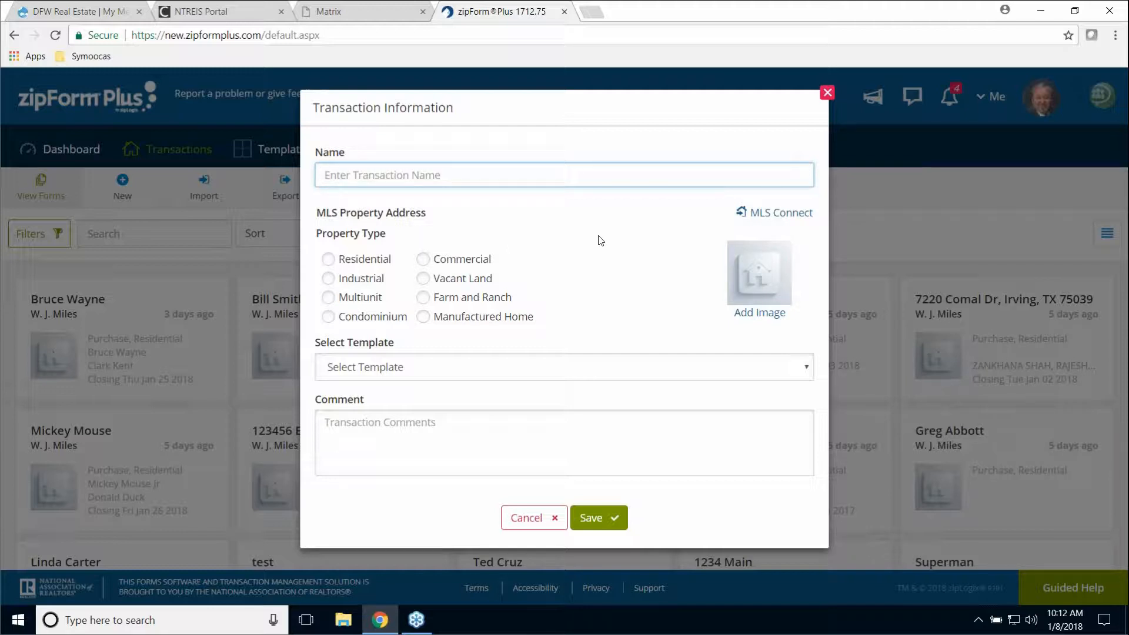
text(Dak Prescott)
click(329, 263)
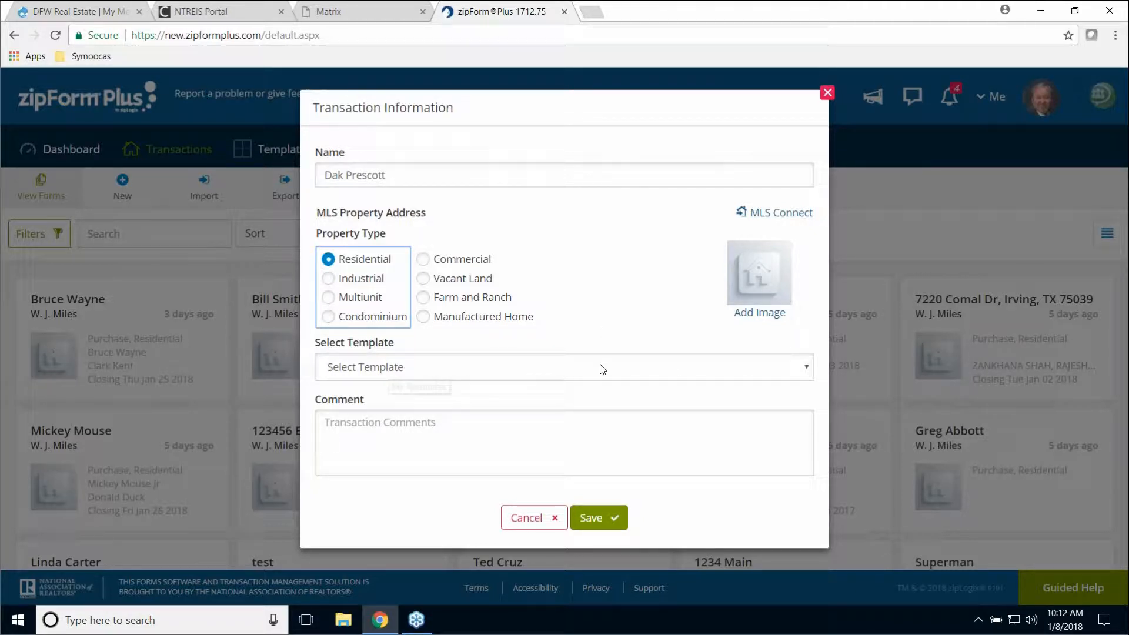
click(425, 372)
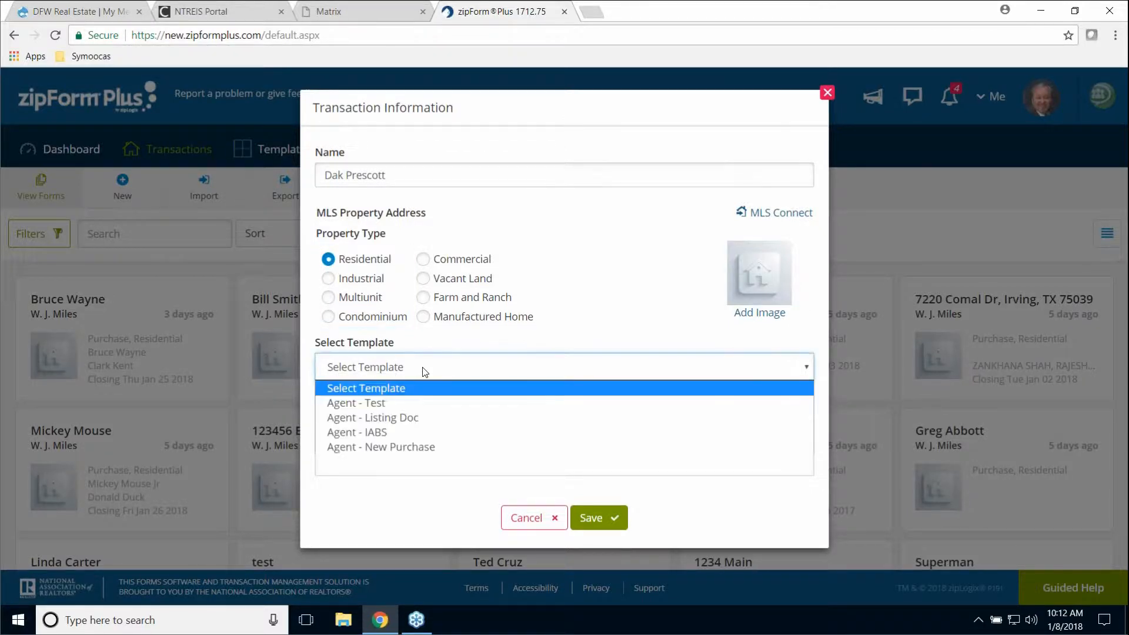
click(410, 453)
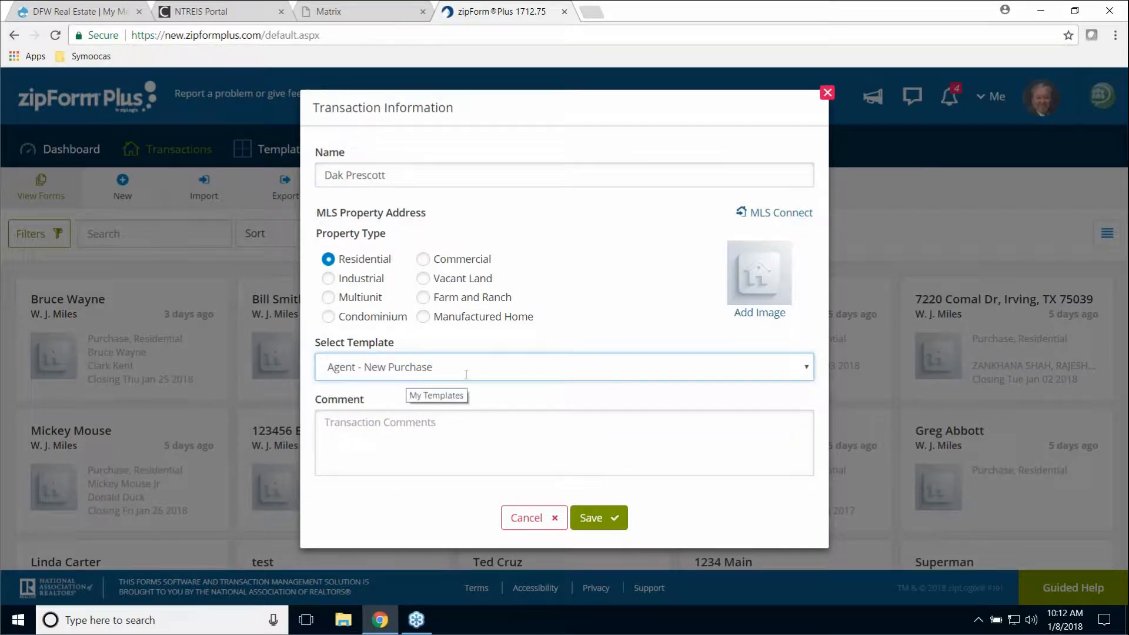
click(611, 520)
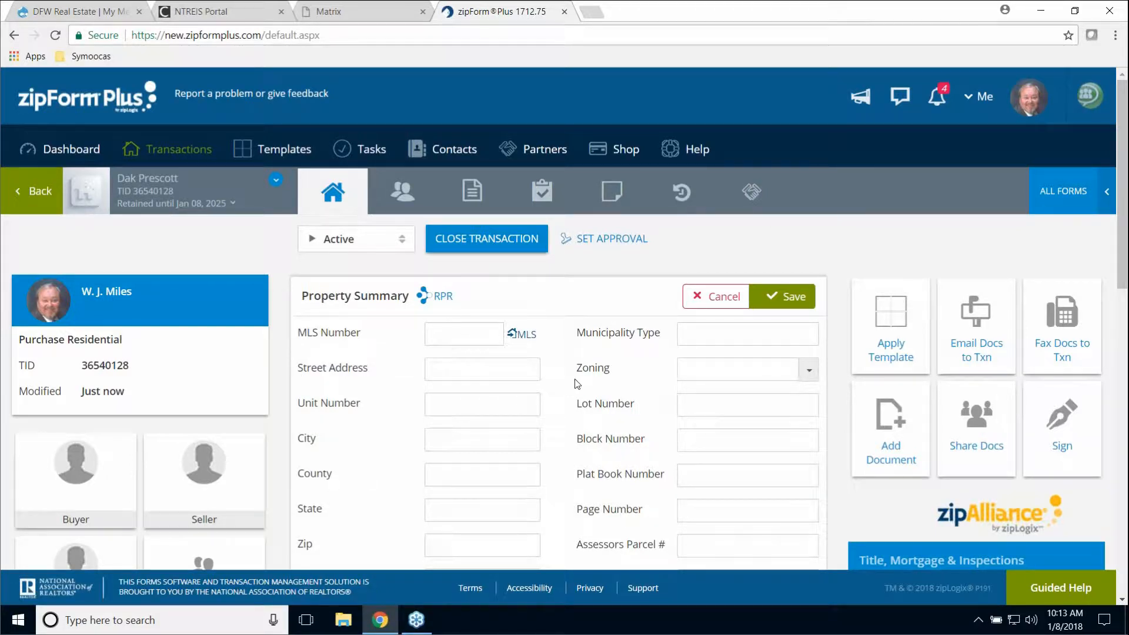
- Scroll through the new transaction's empty Property Summary, MLS Number to School District
scroll(577, 383, down, 4)
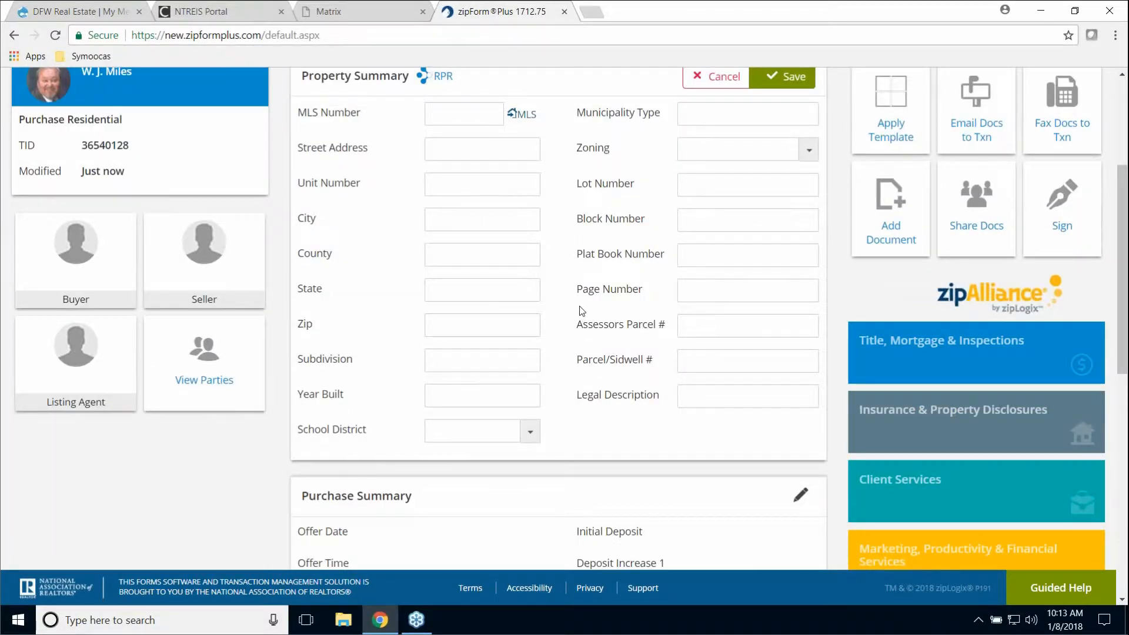
scroll(582, 310, up, 4)
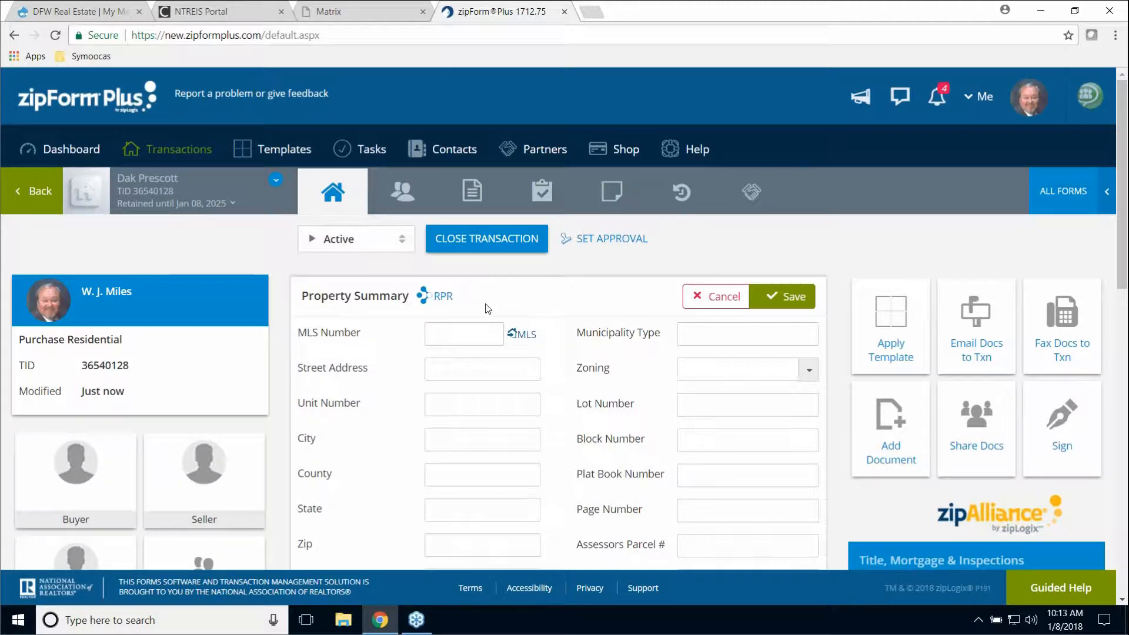
- Open the Buyer One row from the transaction's Parties list for editing
click(403, 196)
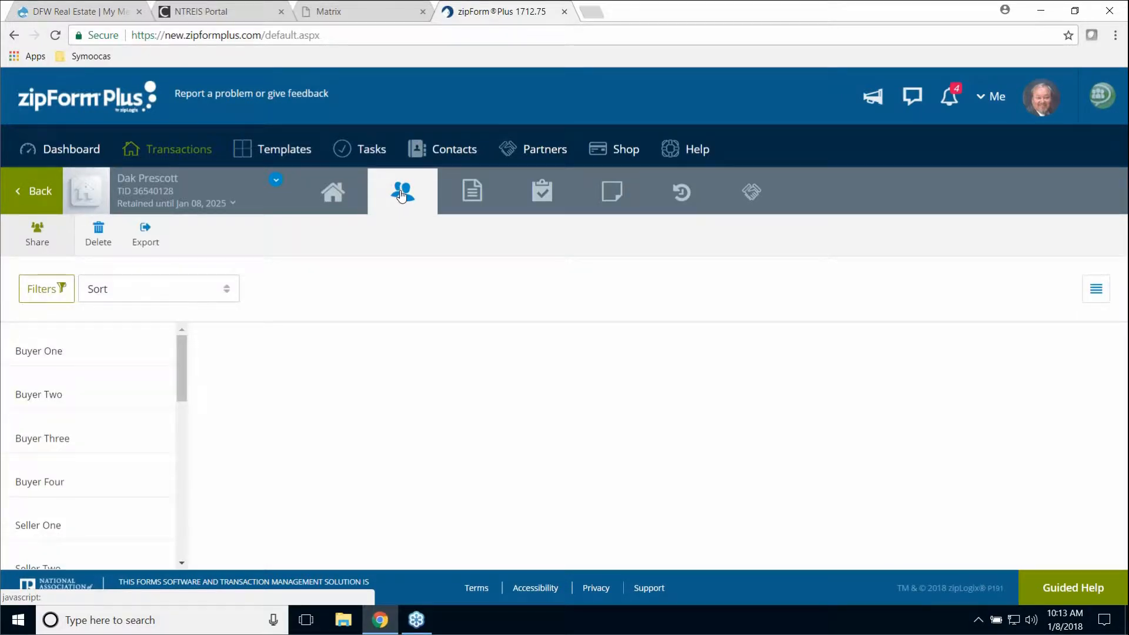
mouse_move(100, 349)
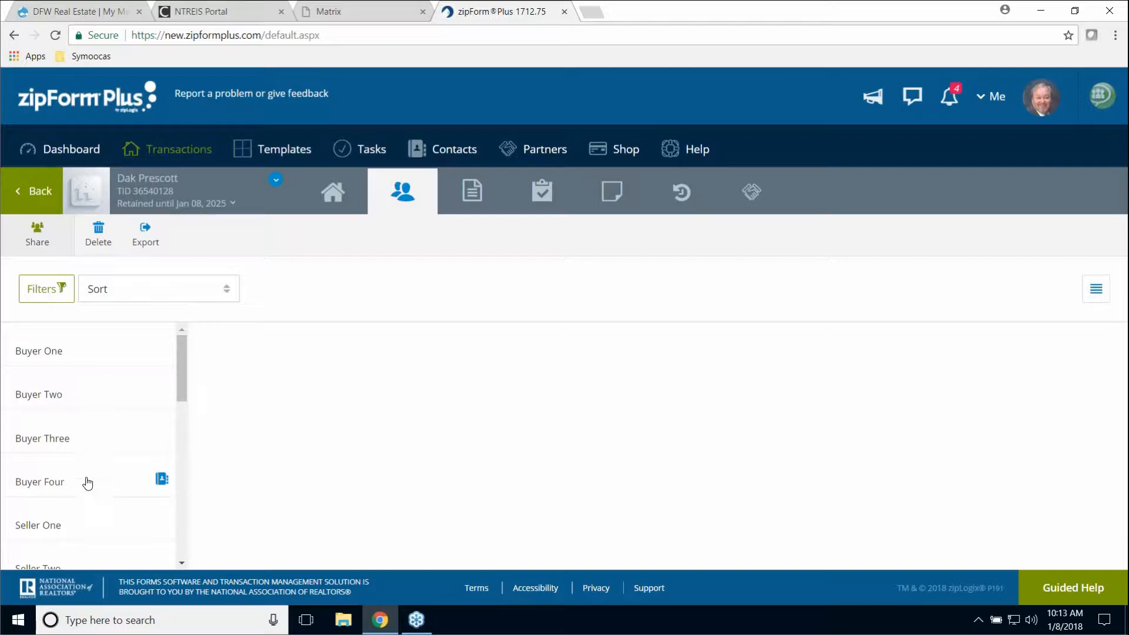
click(52, 356)
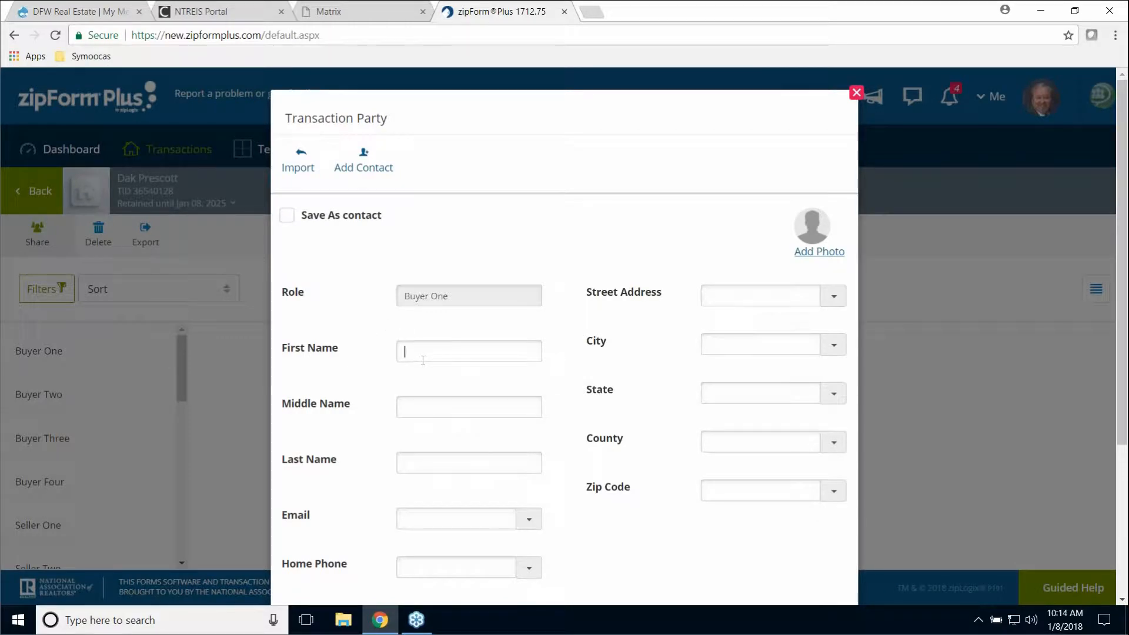
- Enter the buyer's first and last name in the Buyer One party form
click(423, 361)
text(Da)
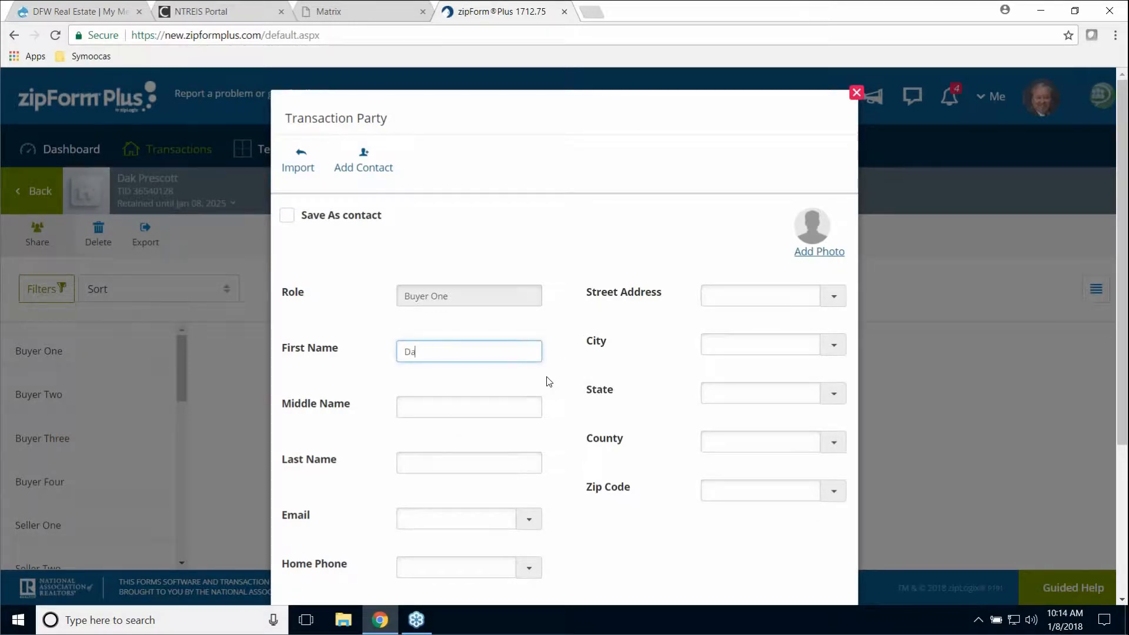
text(k)
click(470, 451)
click(452, 464)
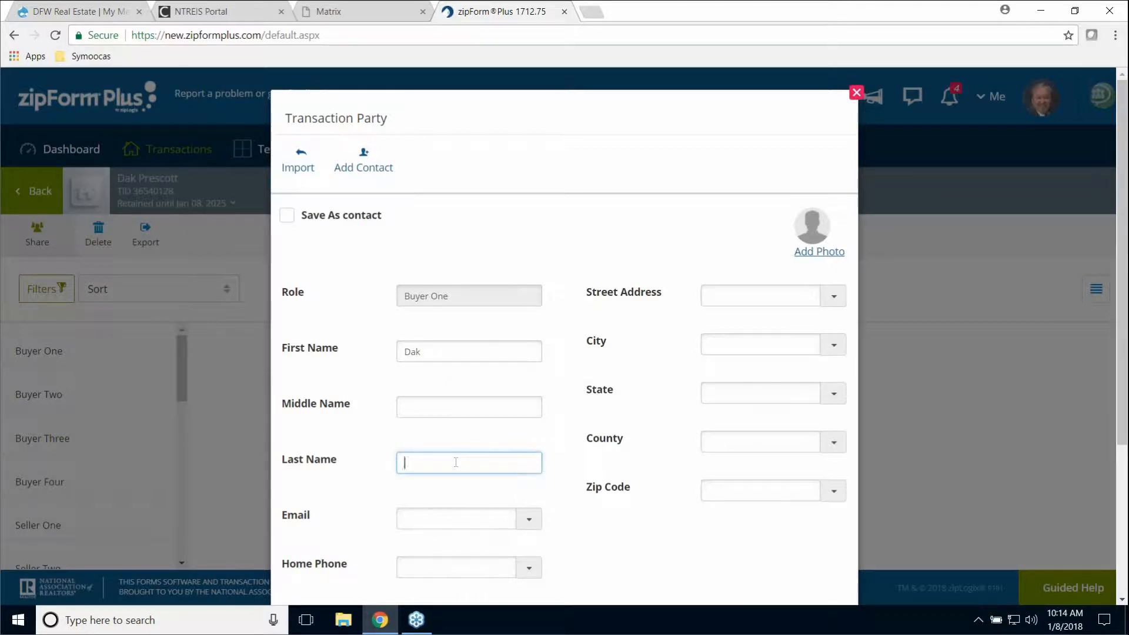
text(Prescott)
- Fill in the buyer's e-mail address, fix a stray leading character, and save the party
click(445, 528)
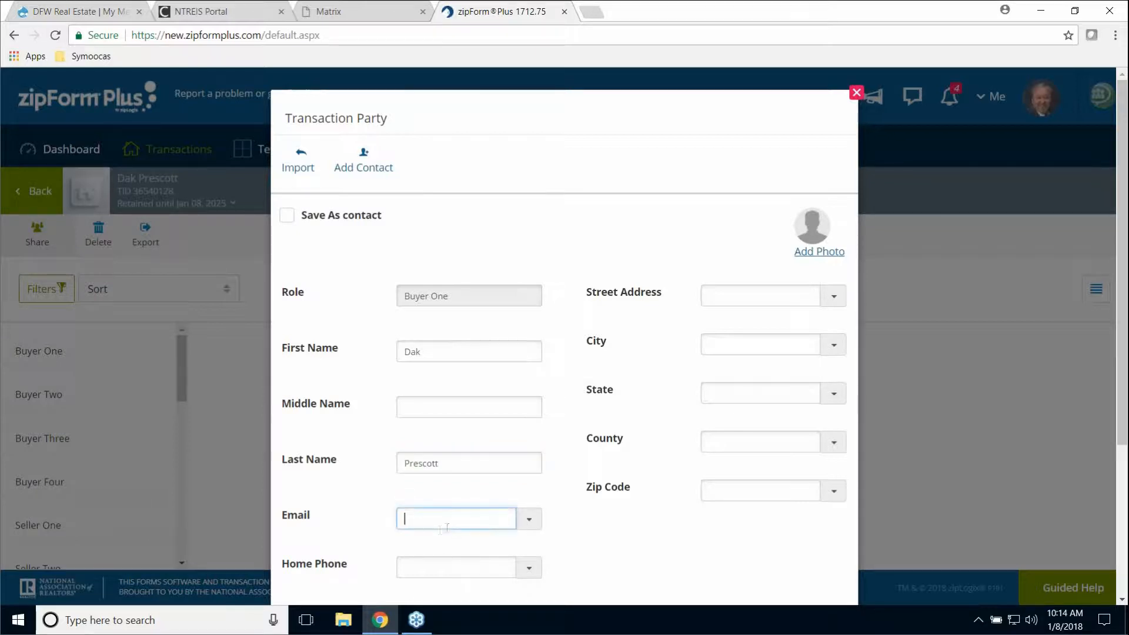
key(Home)
scroll(653, 395, down, 4)
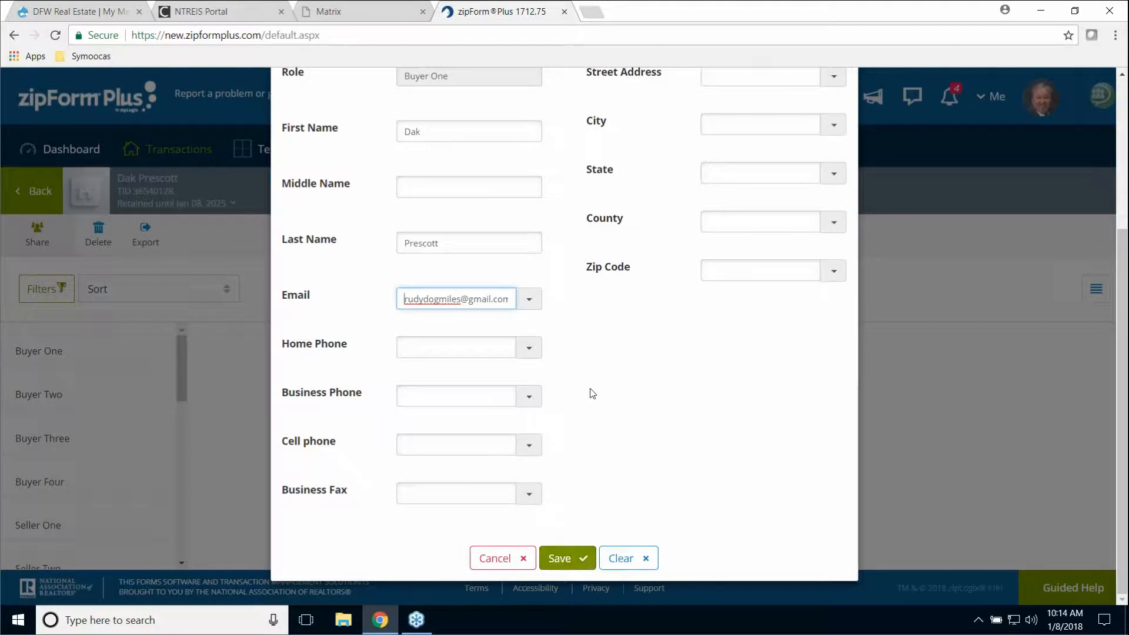
scroll(597, 381, up, 3)
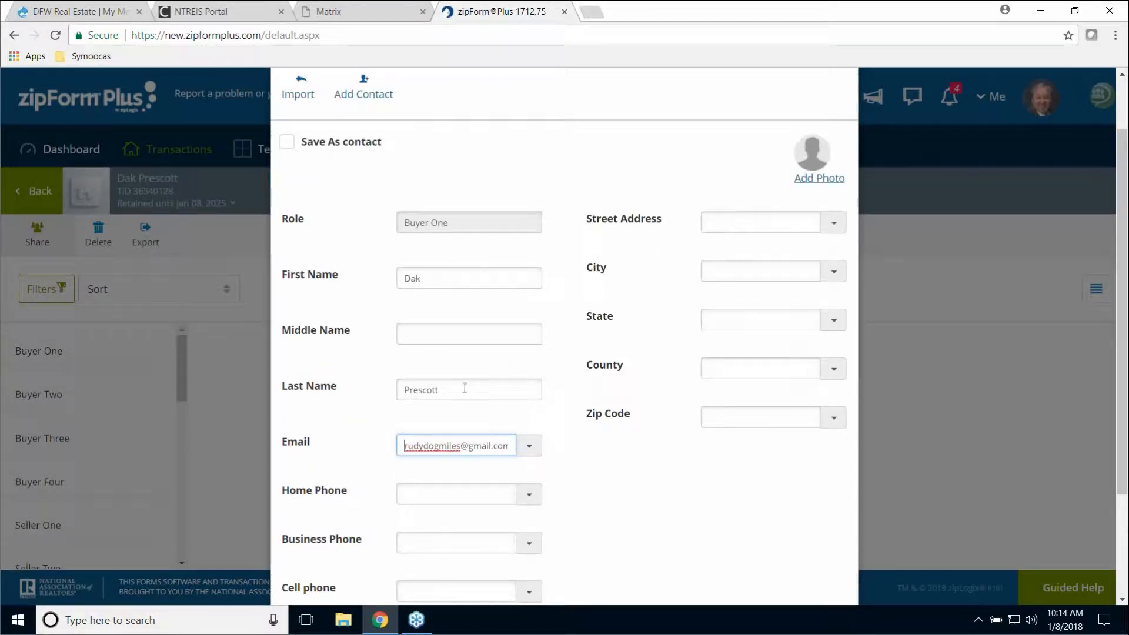
scroll(612, 453, down, 3)
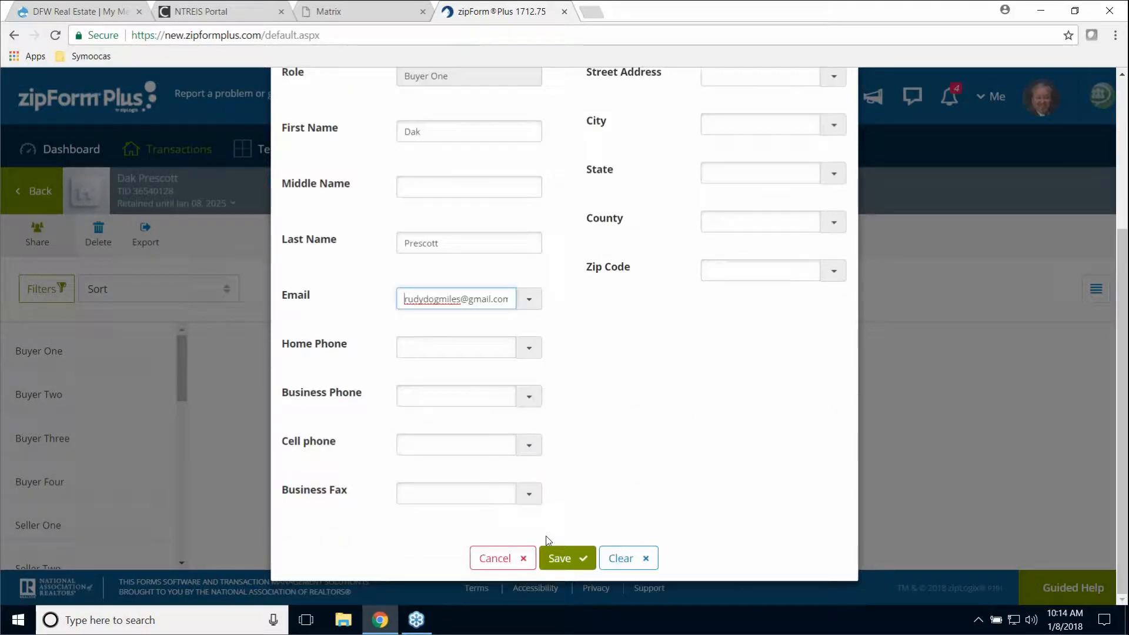
click(568, 560)
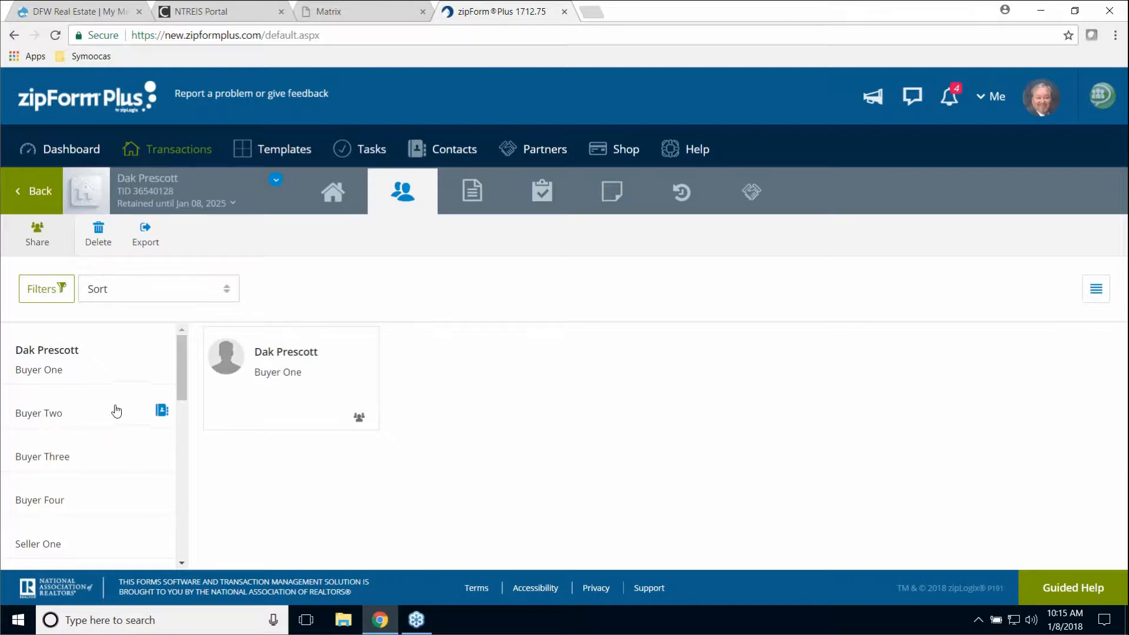
- Switch to the transaction's documents: Cover Sheet, TREC20-13, TREC40-7 and TAR-2501B
mouse_move(182, 368)
mouse_down()
mouse_move(181, 463)
mouse_move(199, 370)
mouse_move(184, 370)
mouse_up()
click(473, 191)
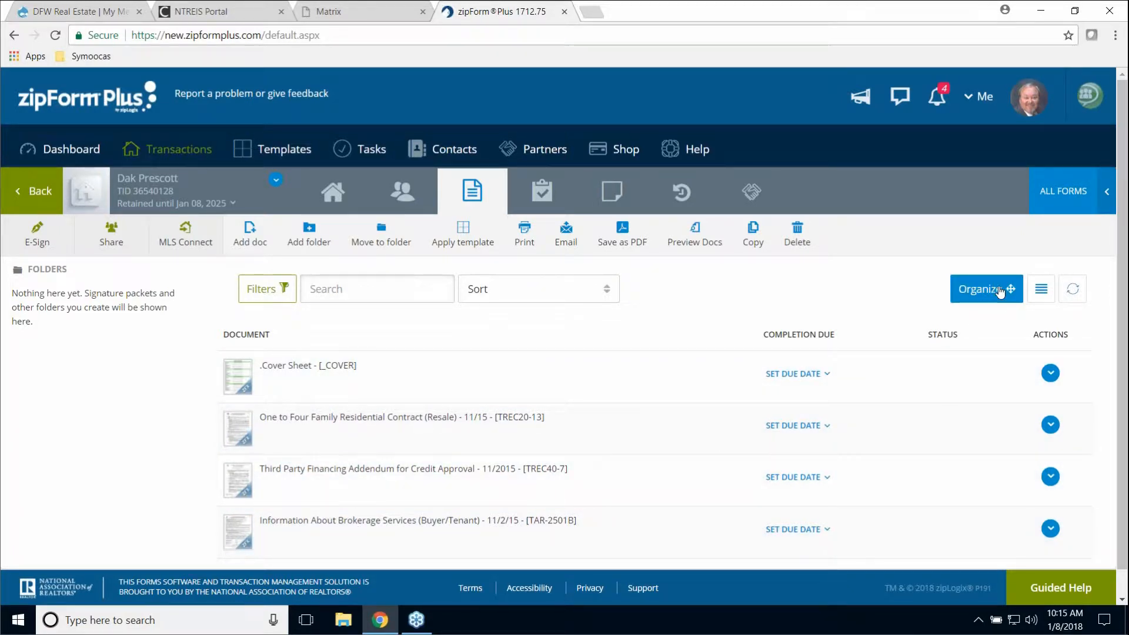
- In Organize mode, drag the Cover Sheet down and TAR-2501B brokerage information to the top
click(1003, 292)
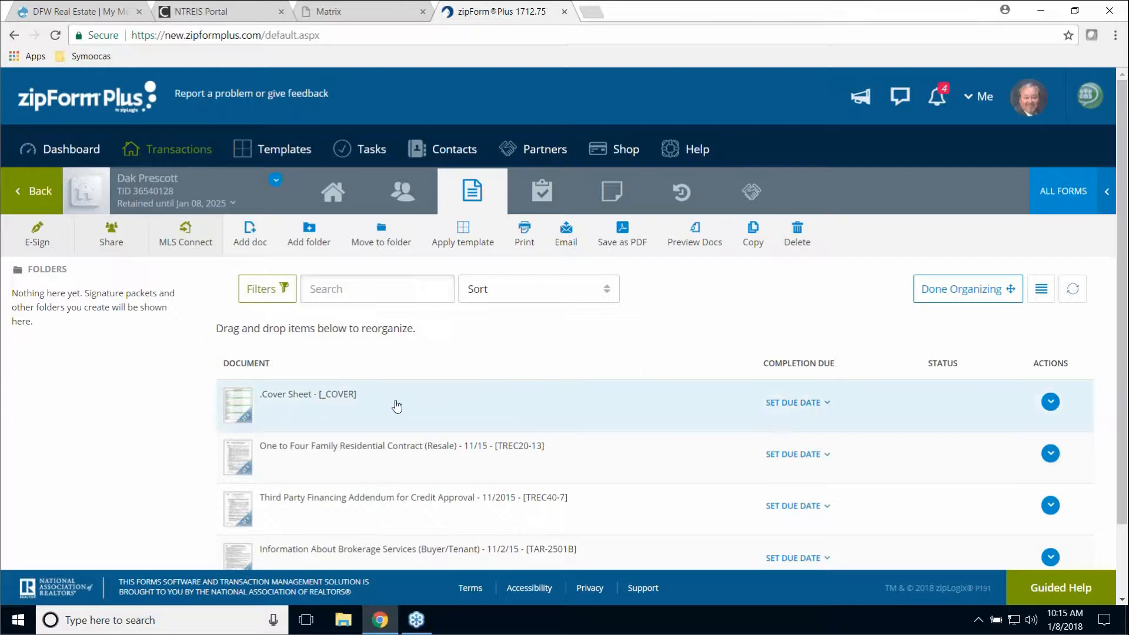
drag(396, 404, 737, 458)
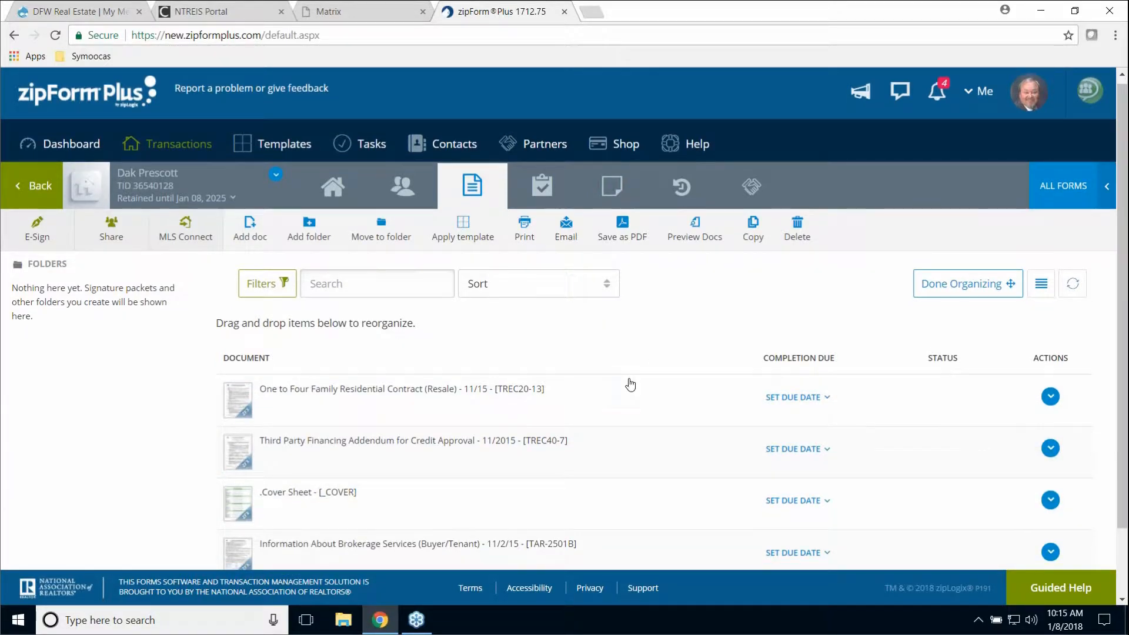
scroll(628, 386, down, 1)
drag(404, 542, 445, 385)
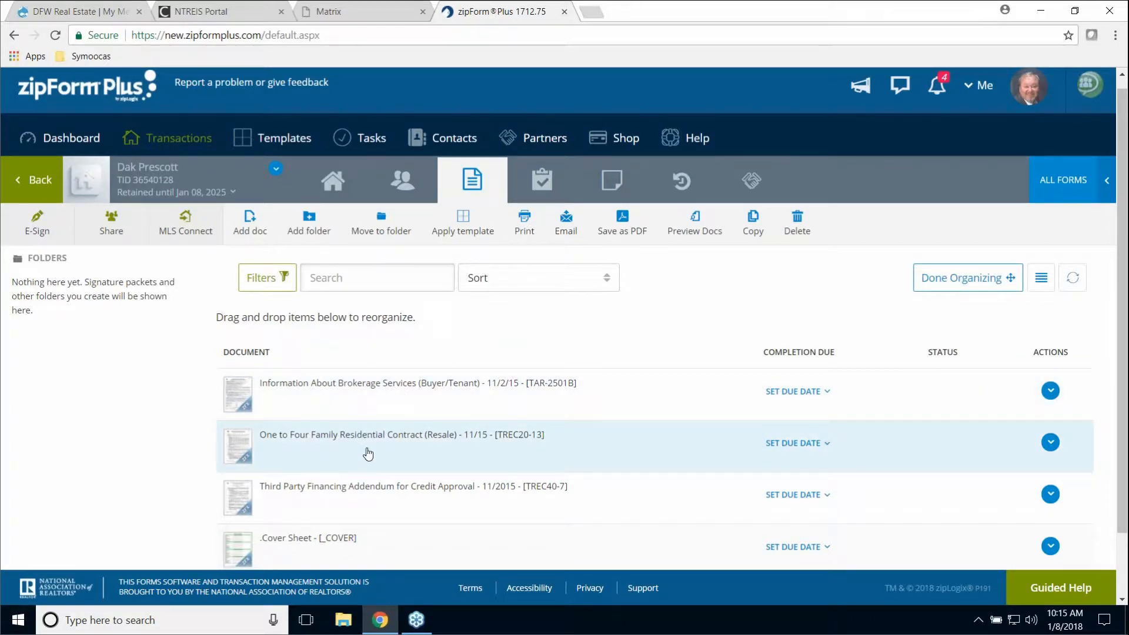
scroll(595, 438, down, 1)
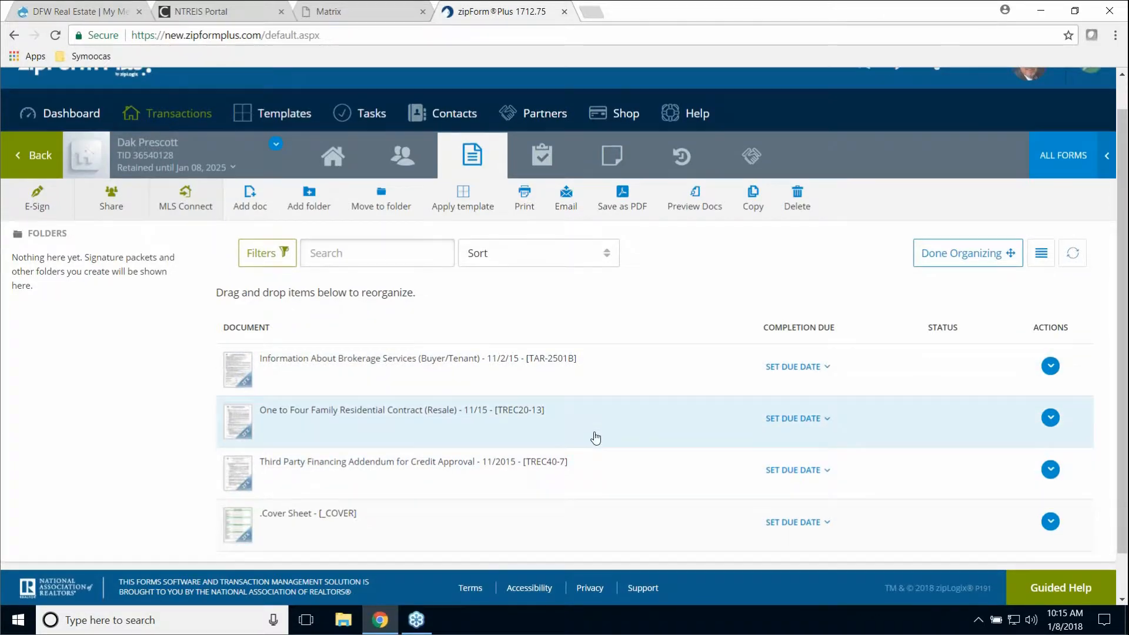
scroll(596, 438, up, 1)
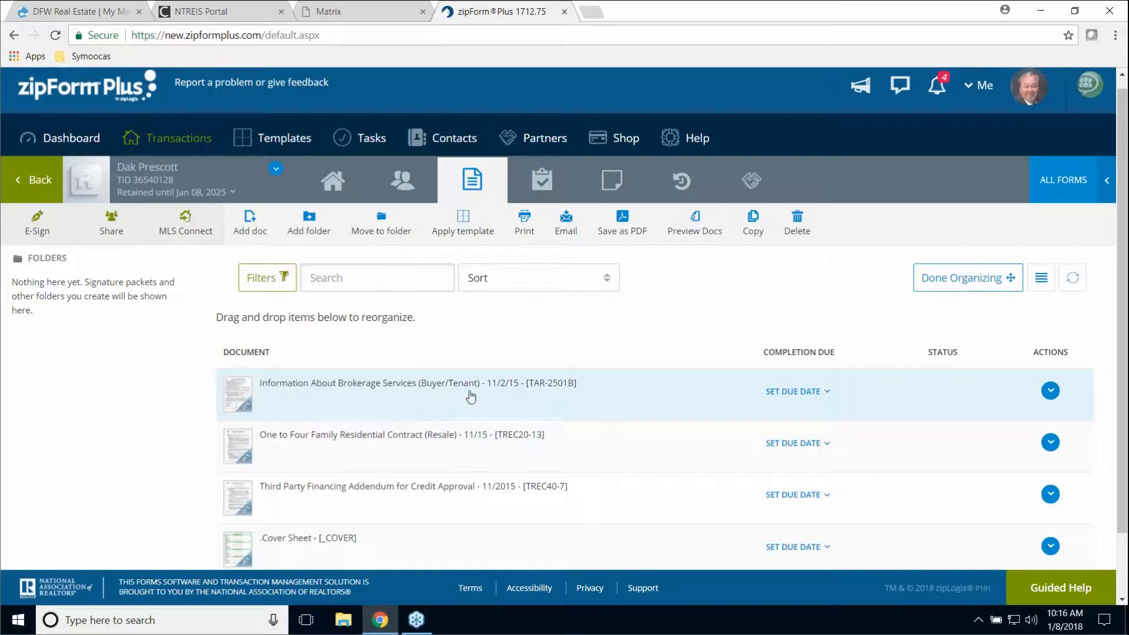
scroll(644, 384, down, 2)
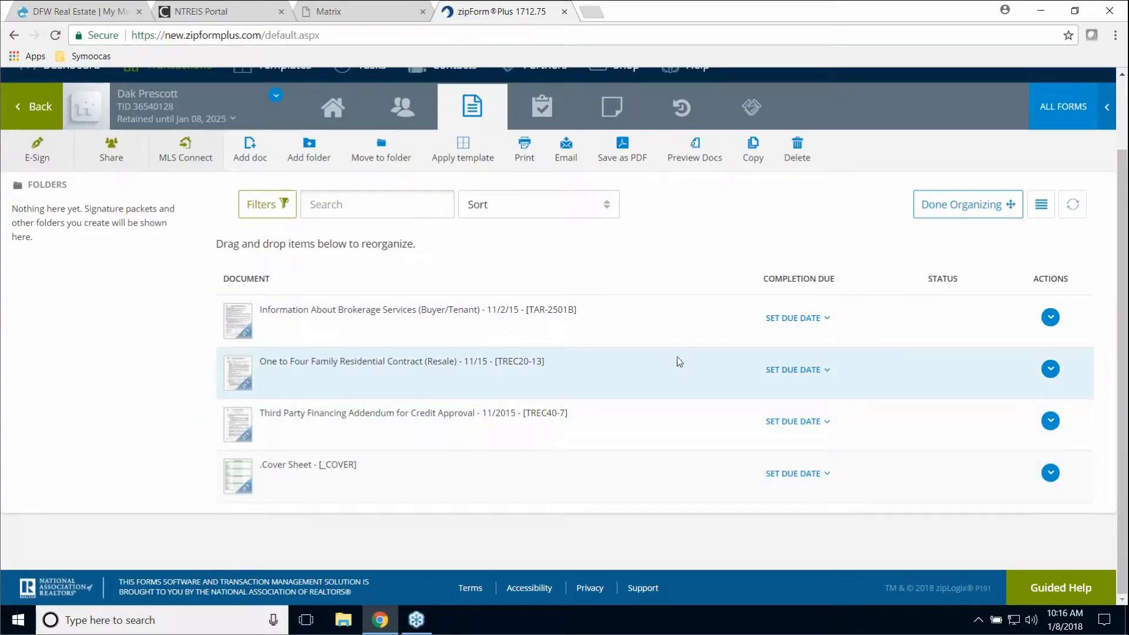
scroll(688, 352, up, 2)
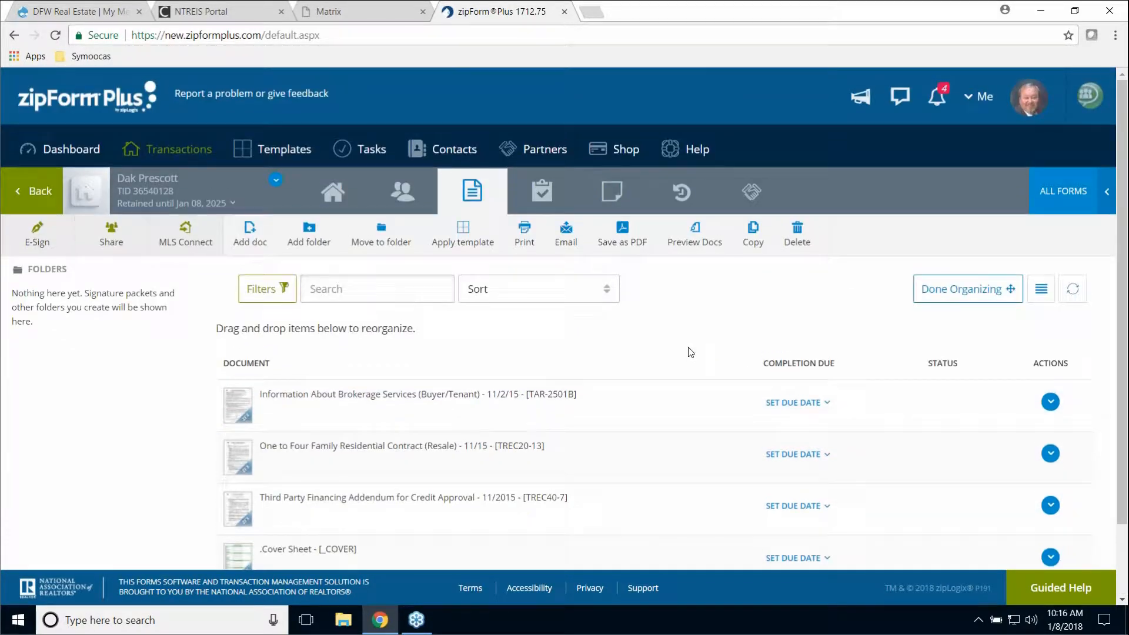
- Check the transaction's empty Notes page, then go back to the Documents list
click(612, 200)
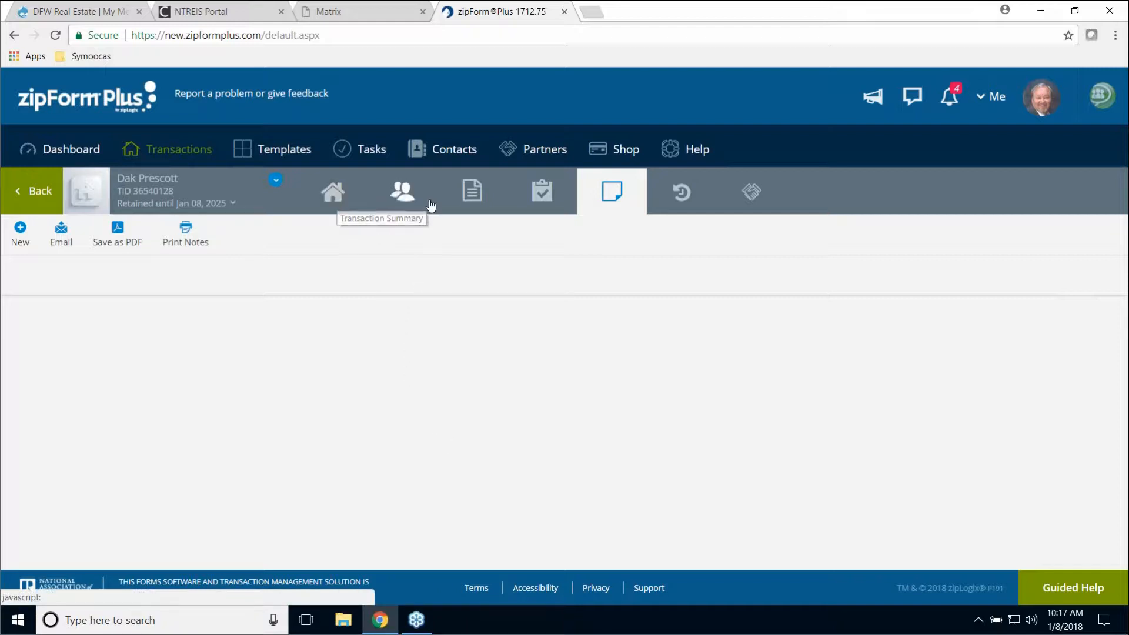
click(472, 199)
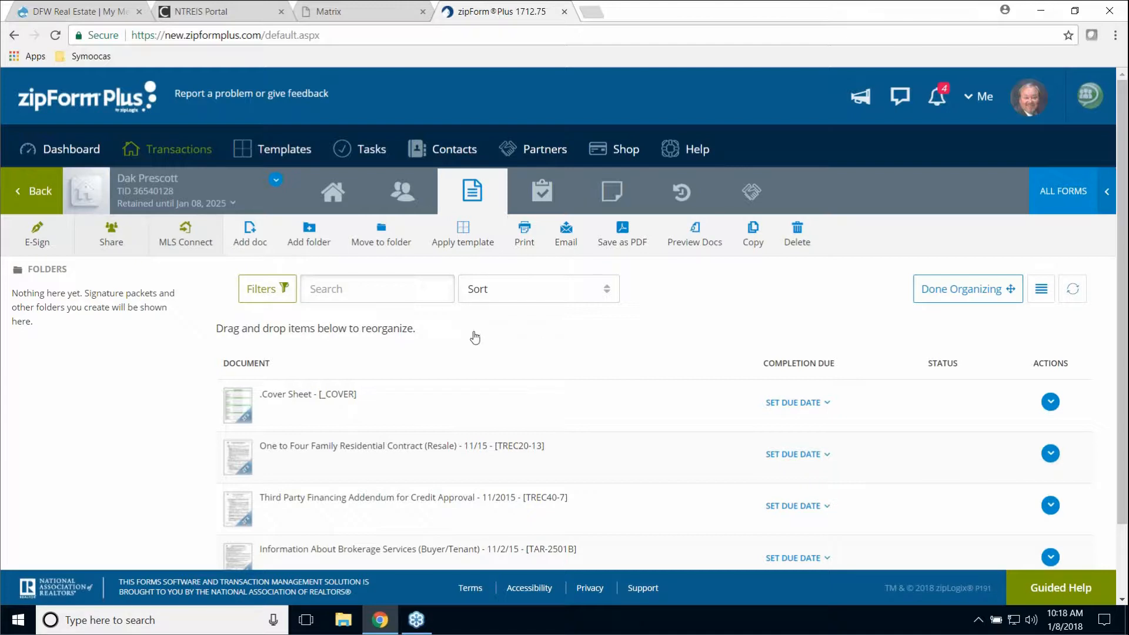
- Return to all transactions, reopen this one, view its four documents, then its Home overview
click(40, 200)
click(41, 194)
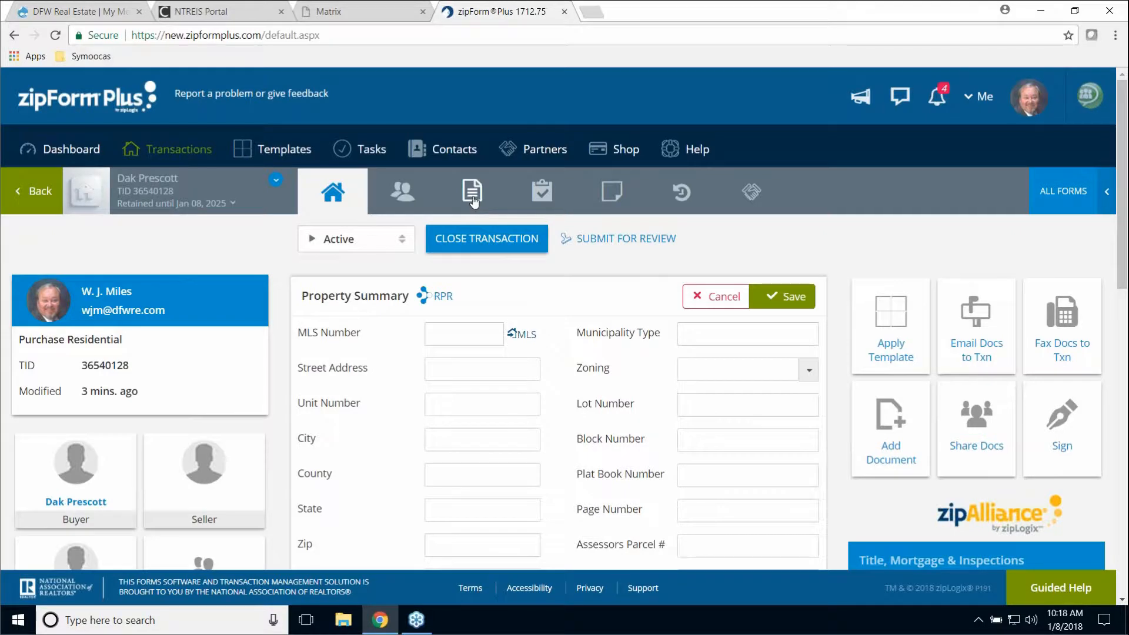
click(474, 203)
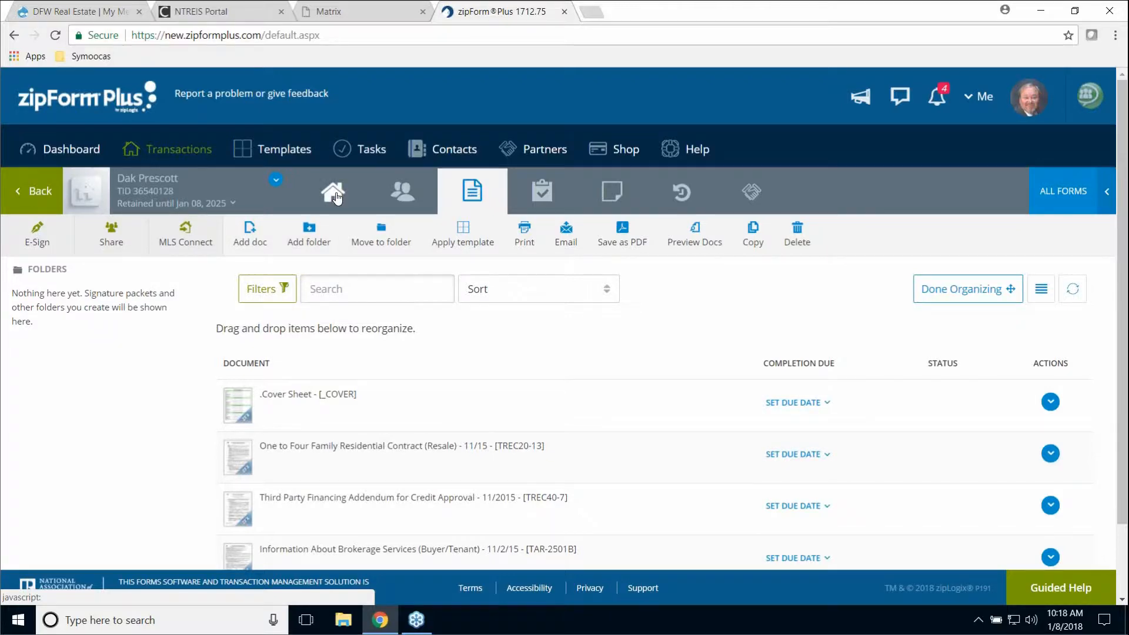
click(334, 194)
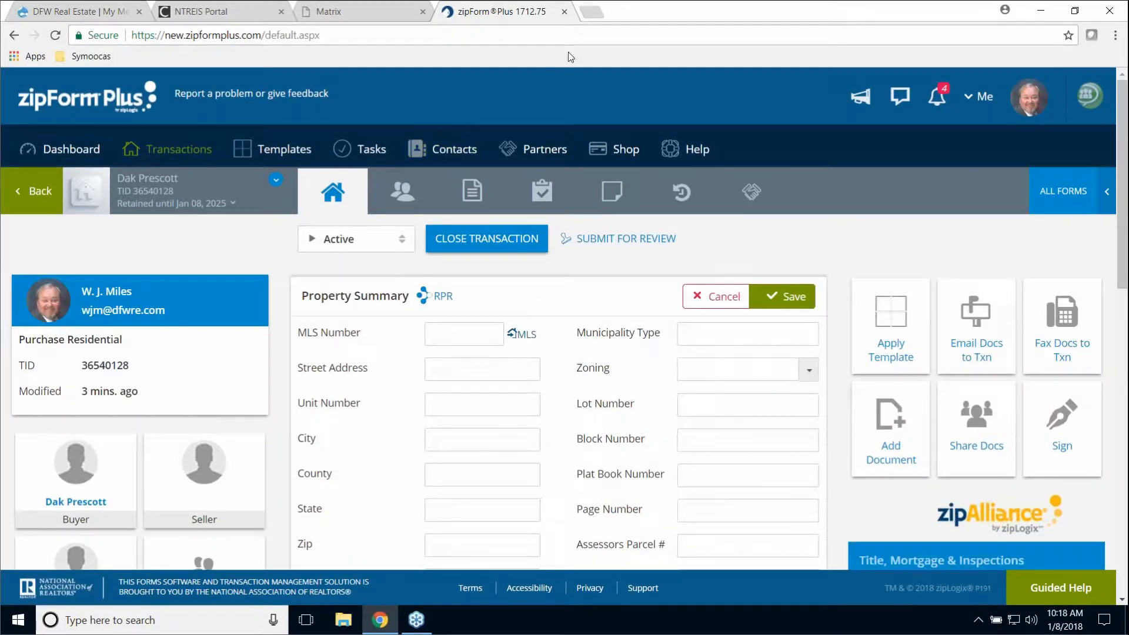
- Close the zipForm tab and relaunch zipForm from the Matrix zipForm Login link
click(564, 12)
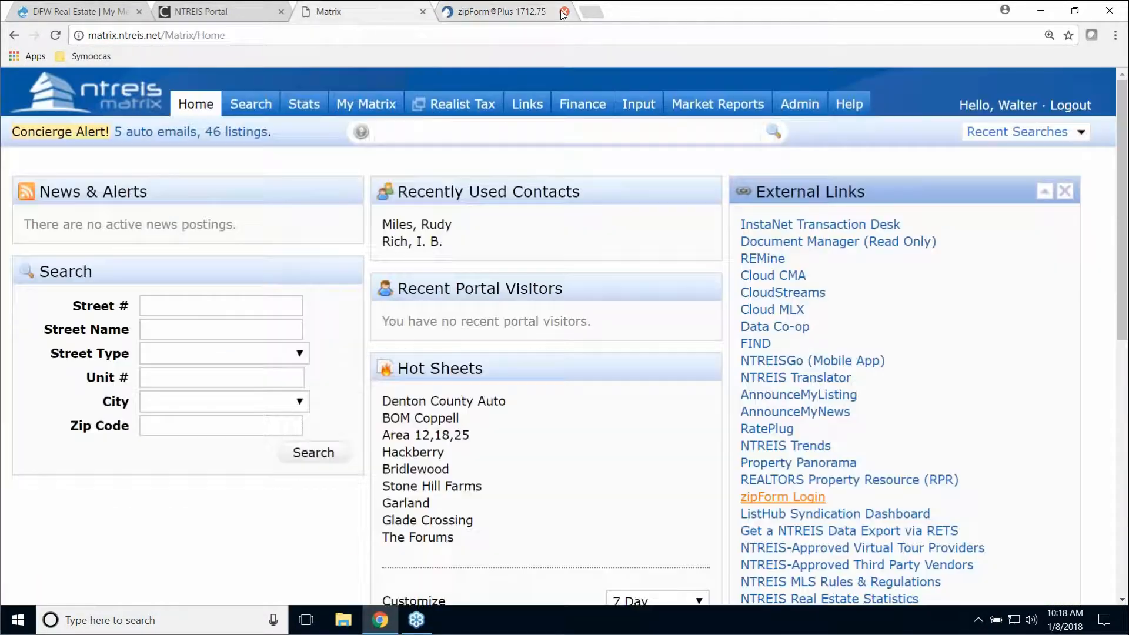
click(795, 498)
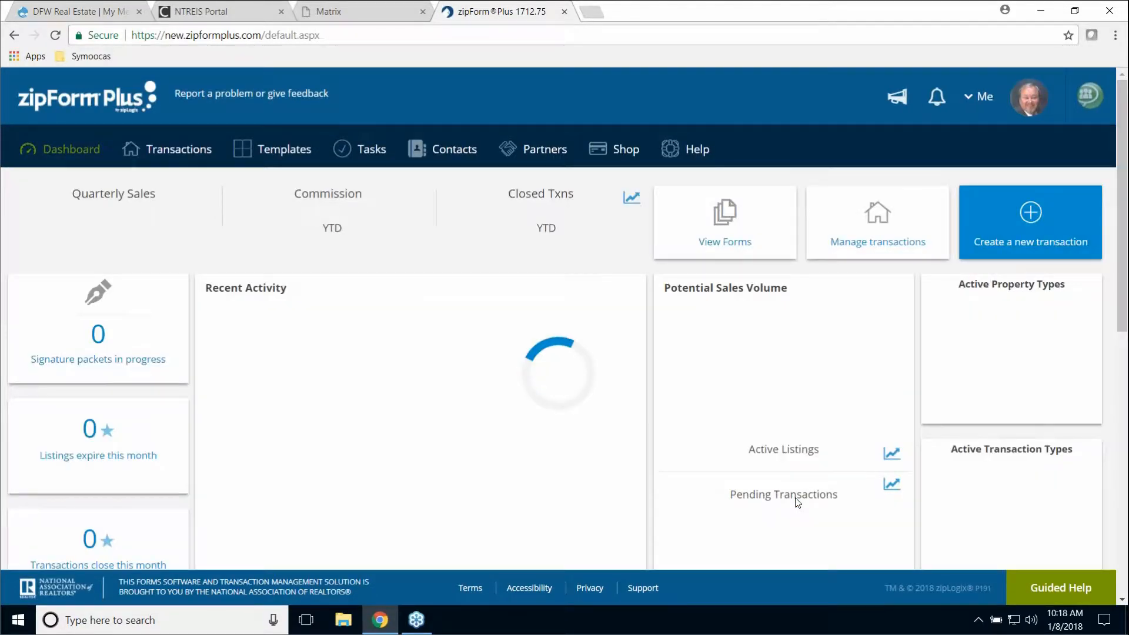
- Open the buyer's transaction's e-signature packets and start a new signature packet
click(179, 156)
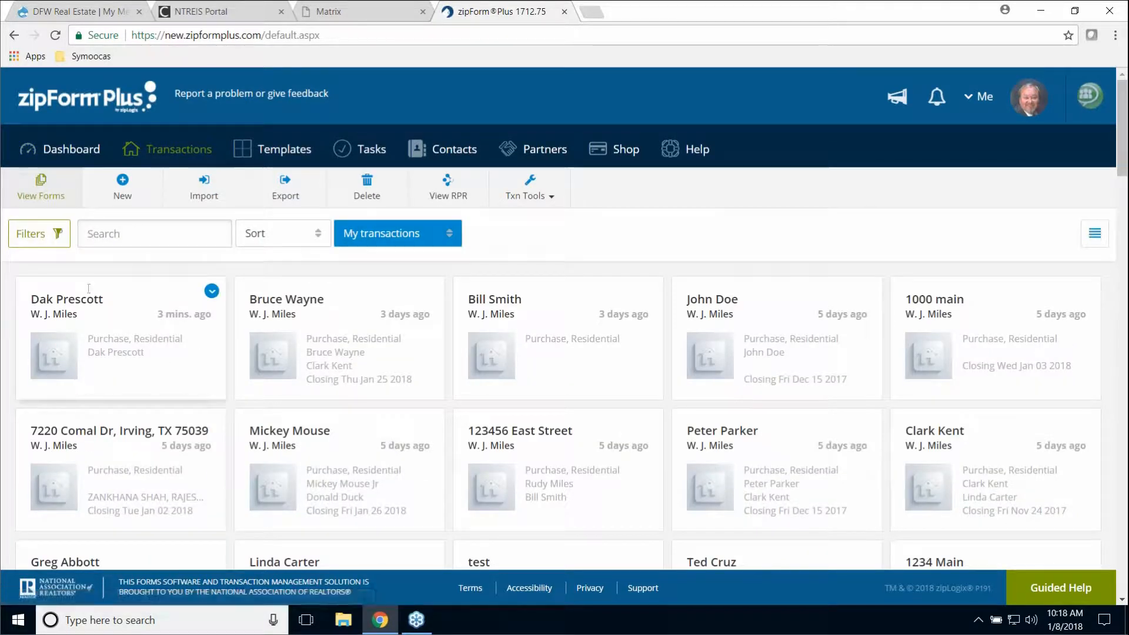
double_click(76, 302)
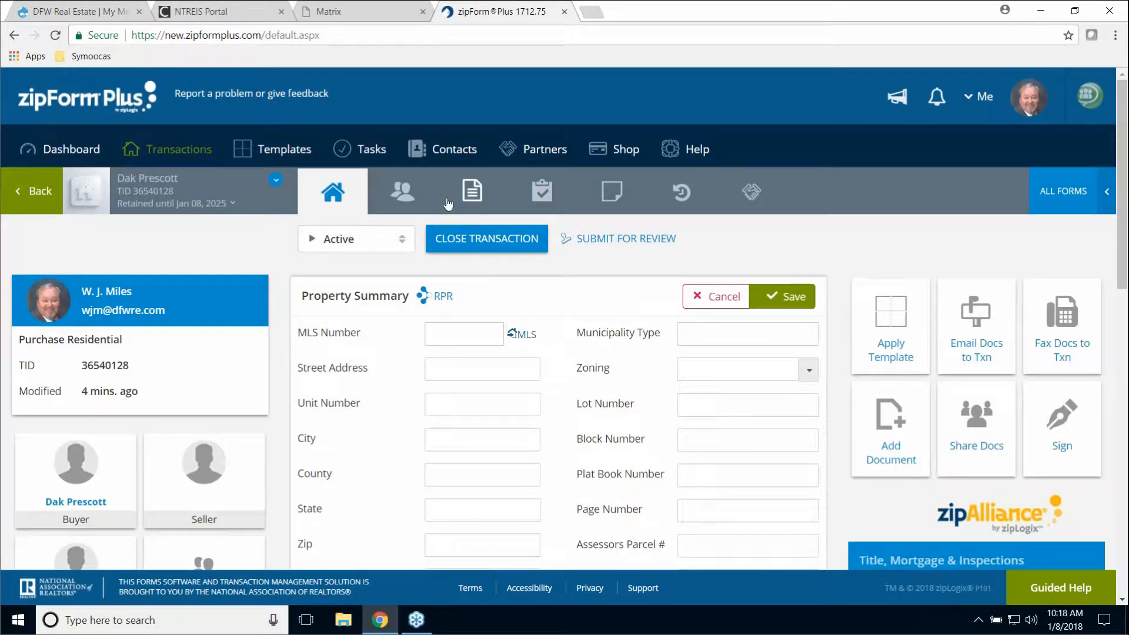
click(473, 191)
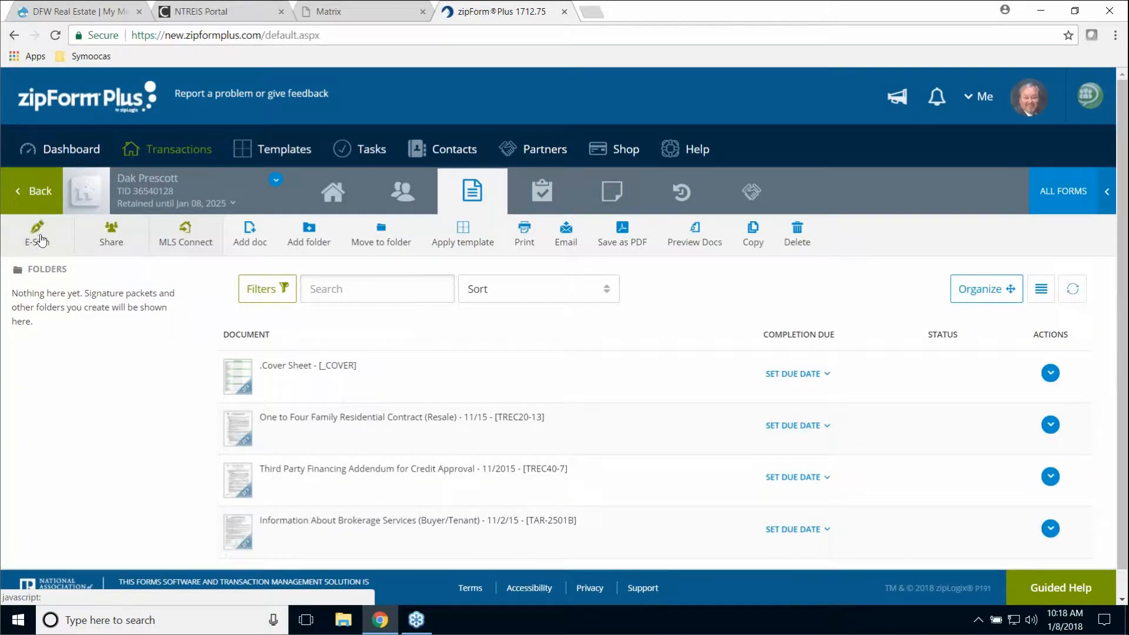
click(40, 230)
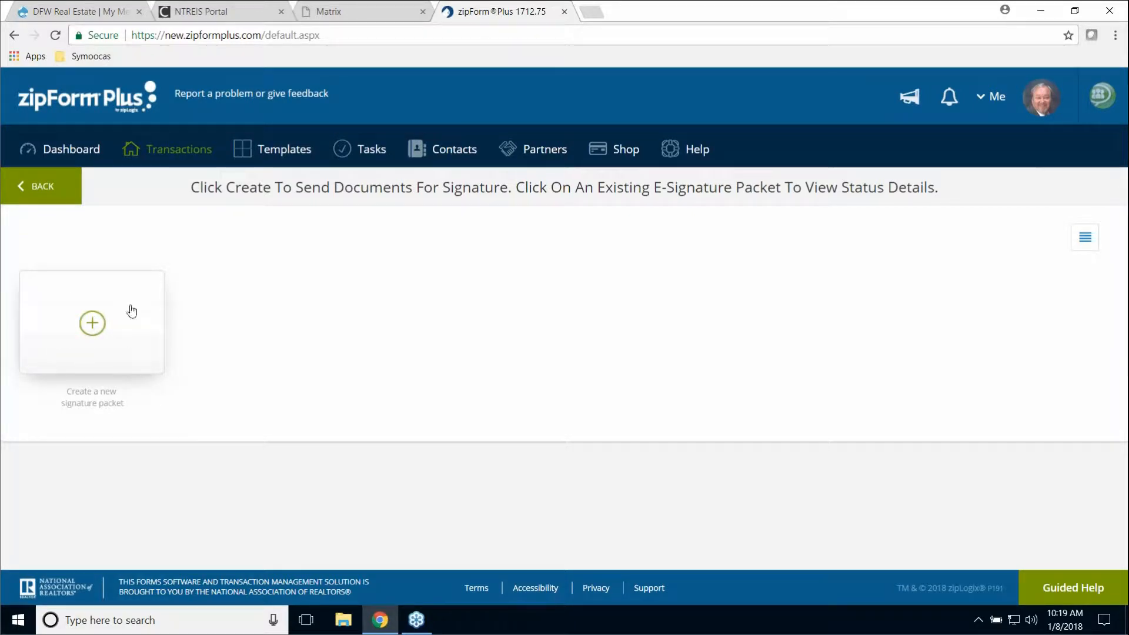
click(94, 330)
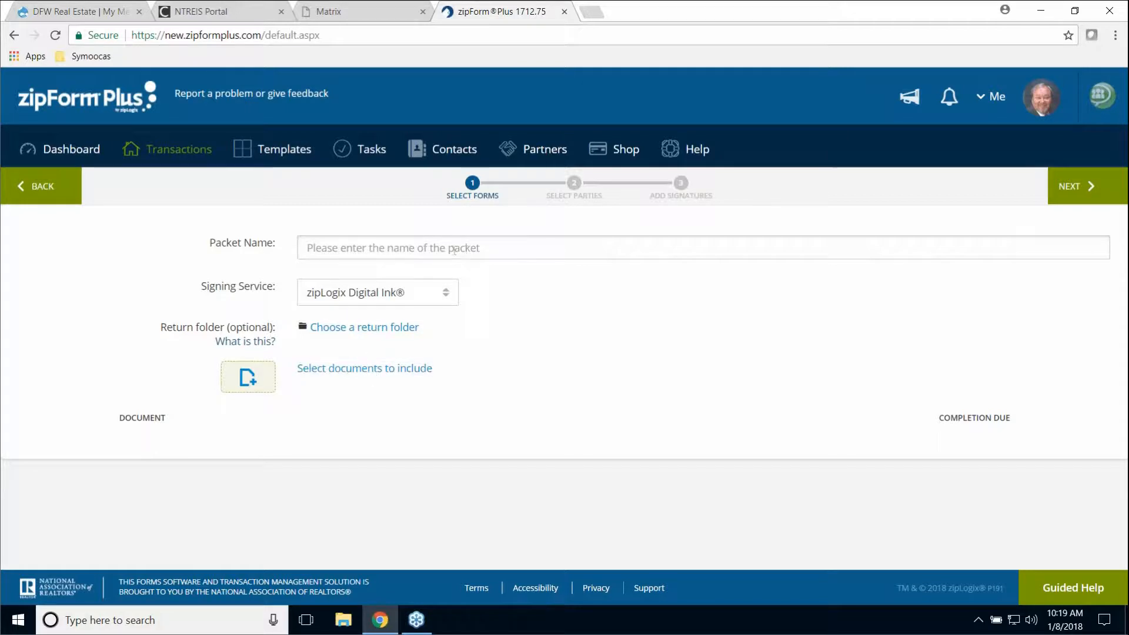
- Name the packet 'Initial Signing' and keep zipLogix Digital Ink® as the signing service
click(355, 250)
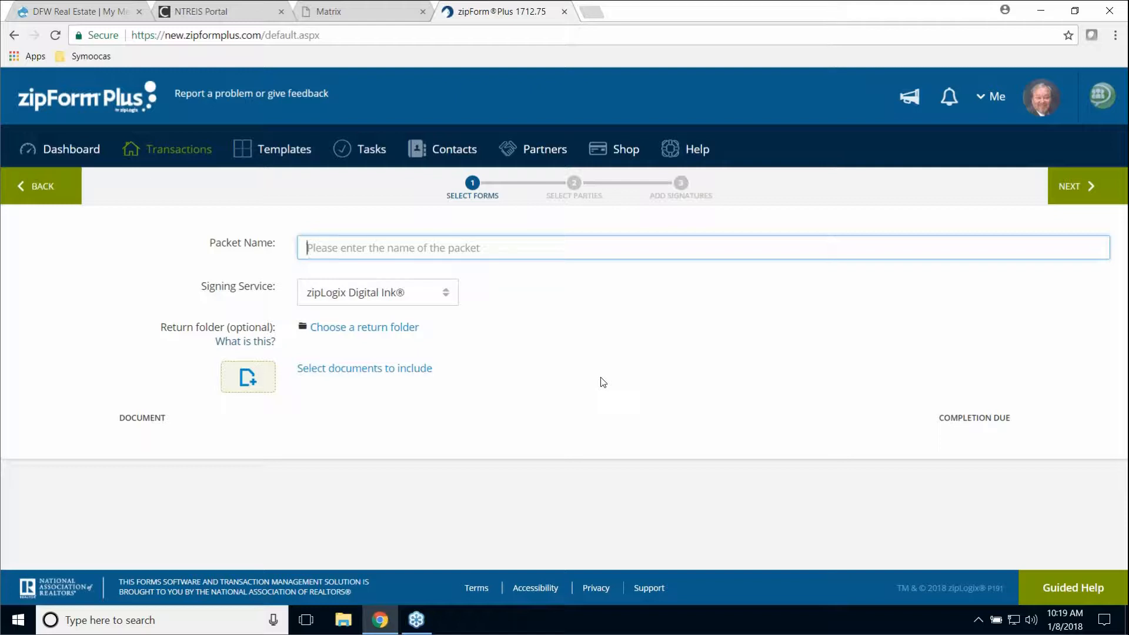
text(Initial)
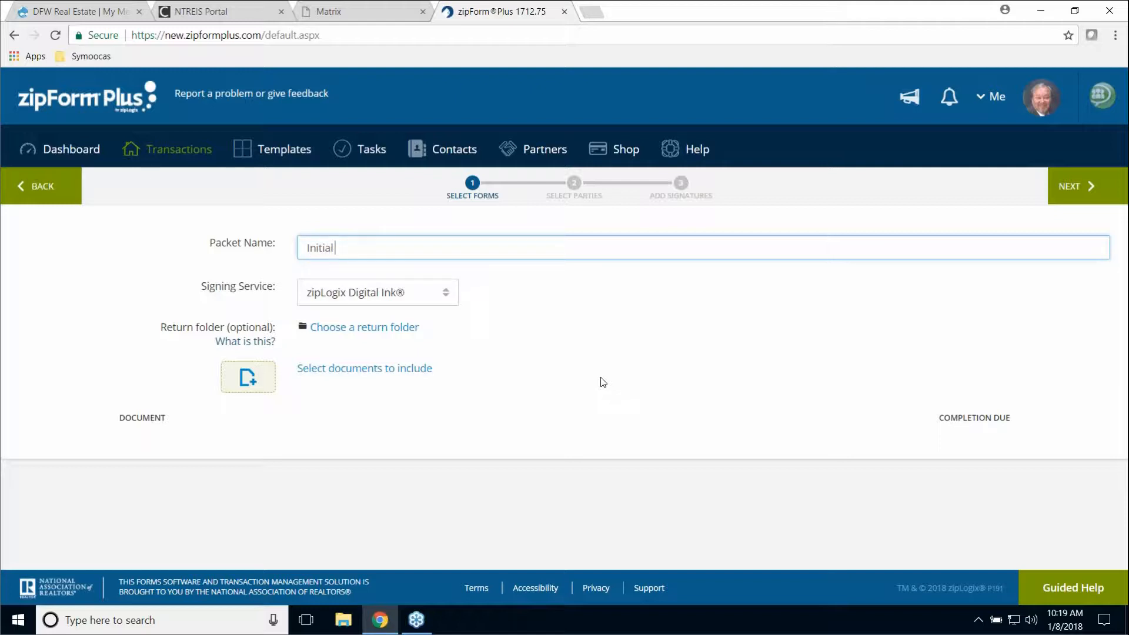
text( Signing)
click(447, 297)
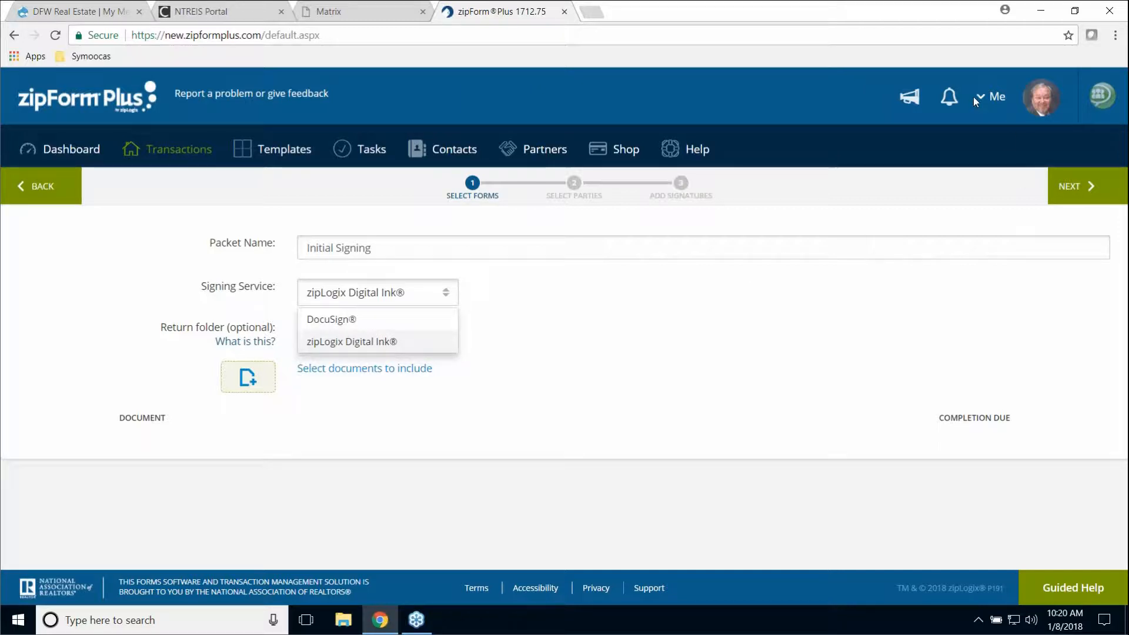
click(360, 343)
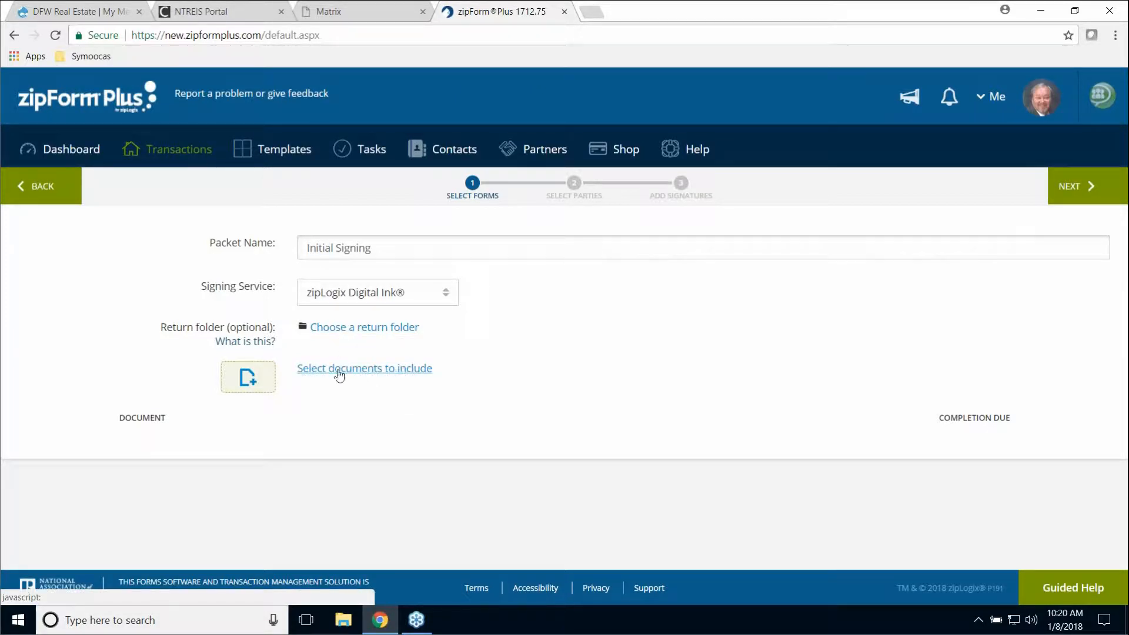
- Add the Brokerage Services, One to Four Family Residential Contract and Third Party Financing Addendum forms
click(370, 372)
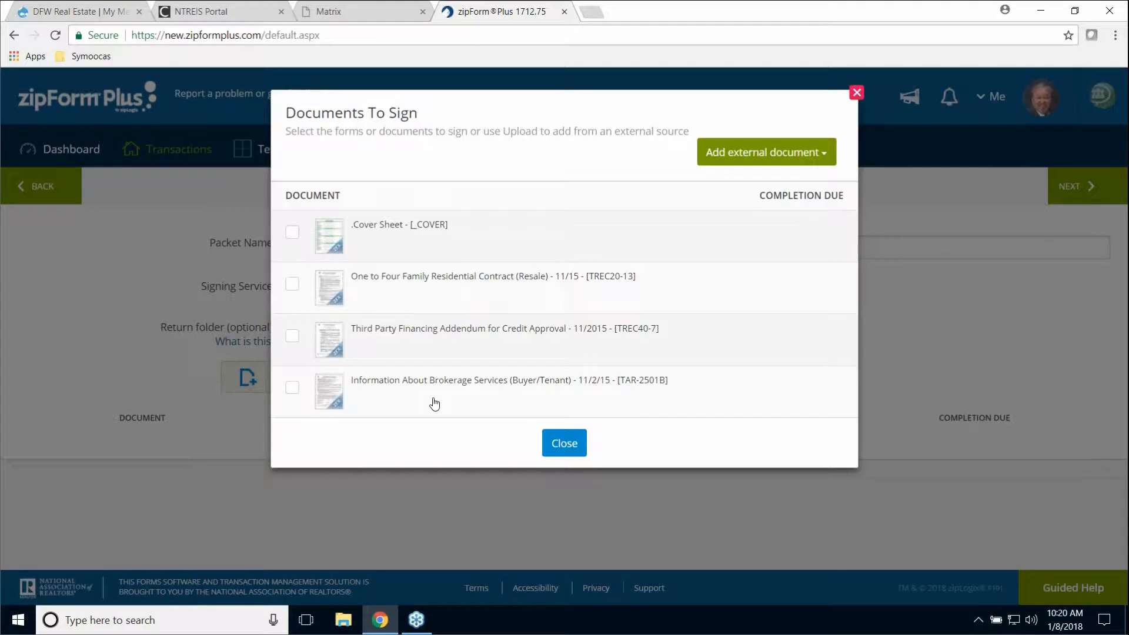
click(292, 388)
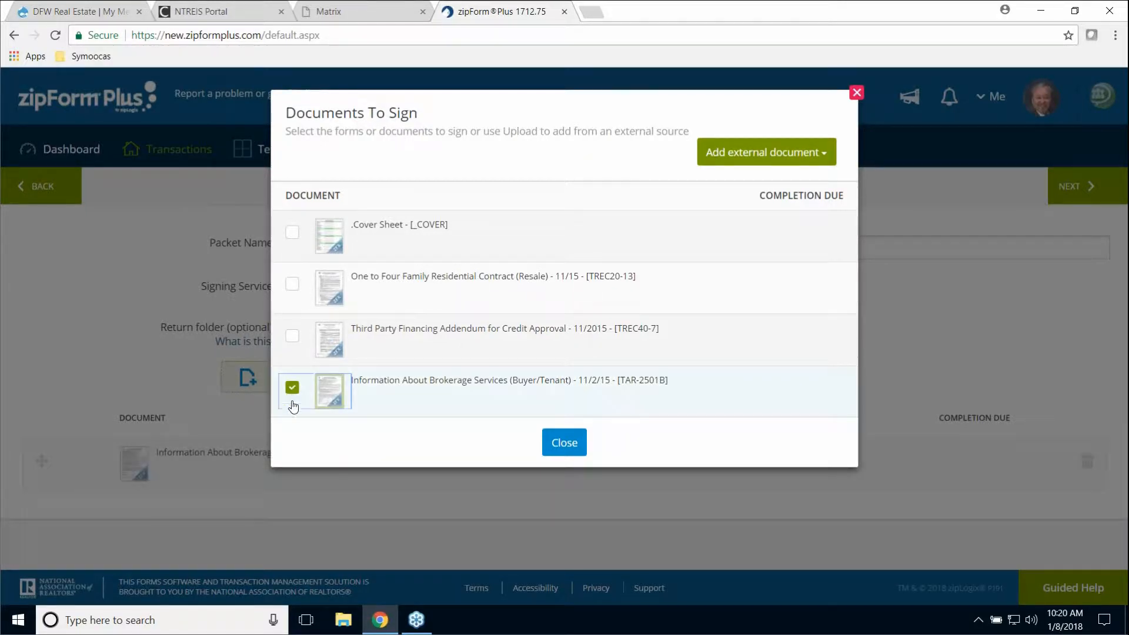
click(297, 285)
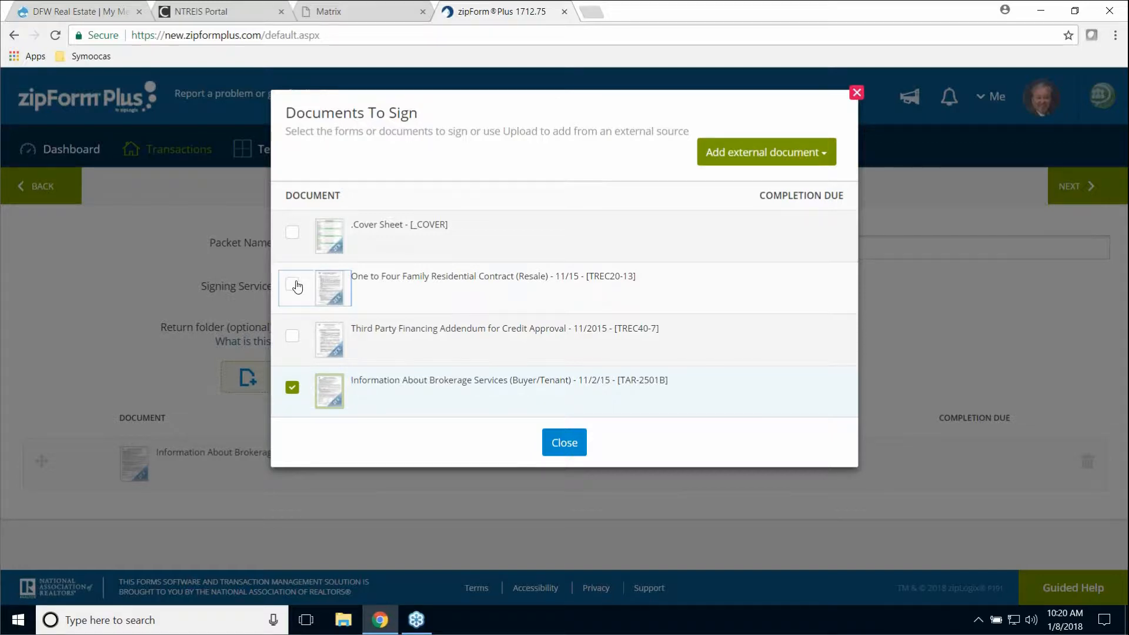
click(291, 338)
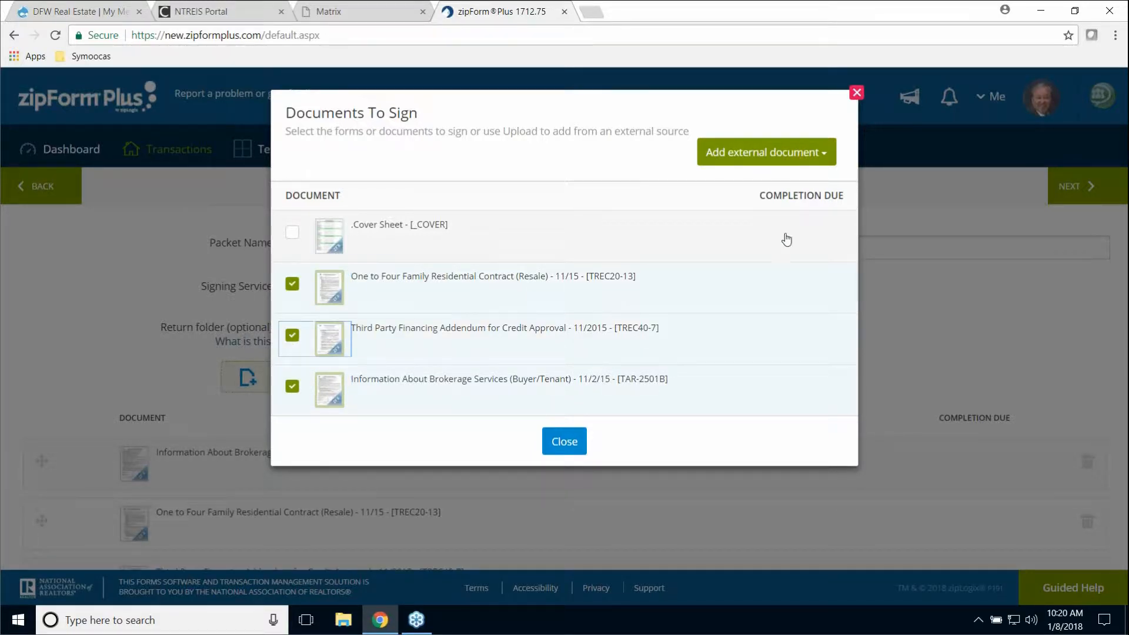
- Look at uploading an outside document from the computer, then cancel without choosing a file
click(805, 164)
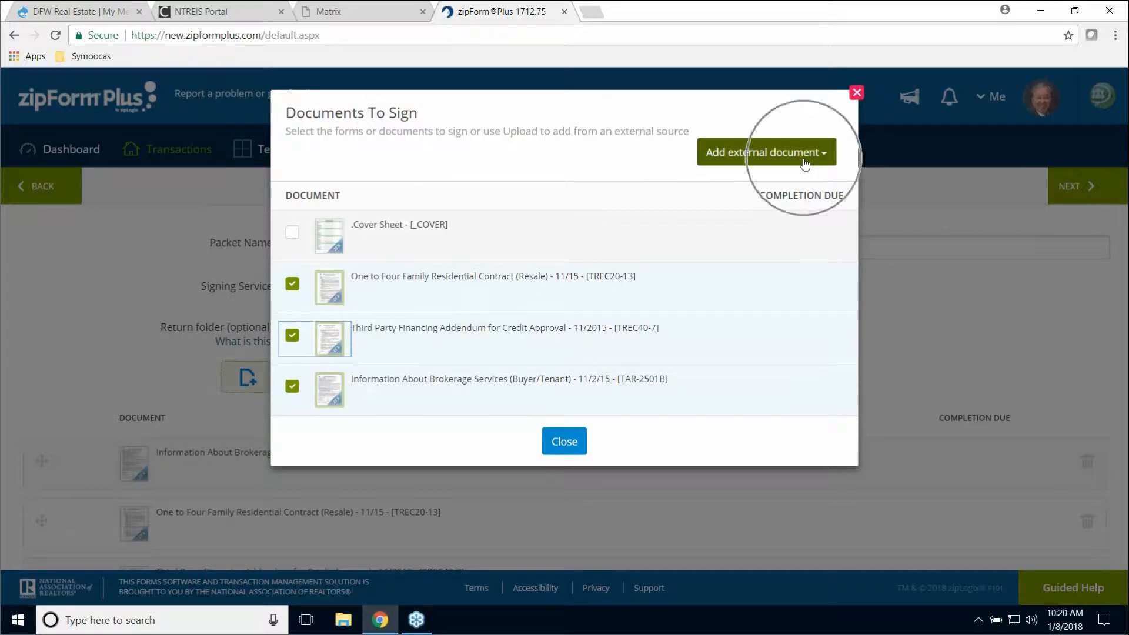
key(ctrl)
key(ctrl)
key(ctrl)
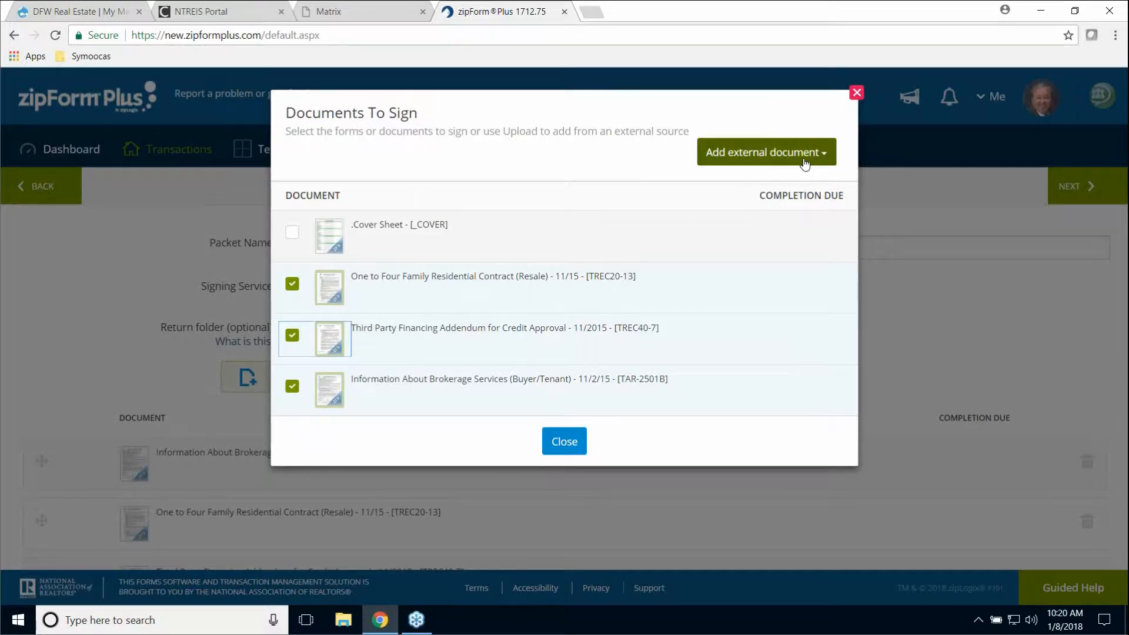
click(804, 162)
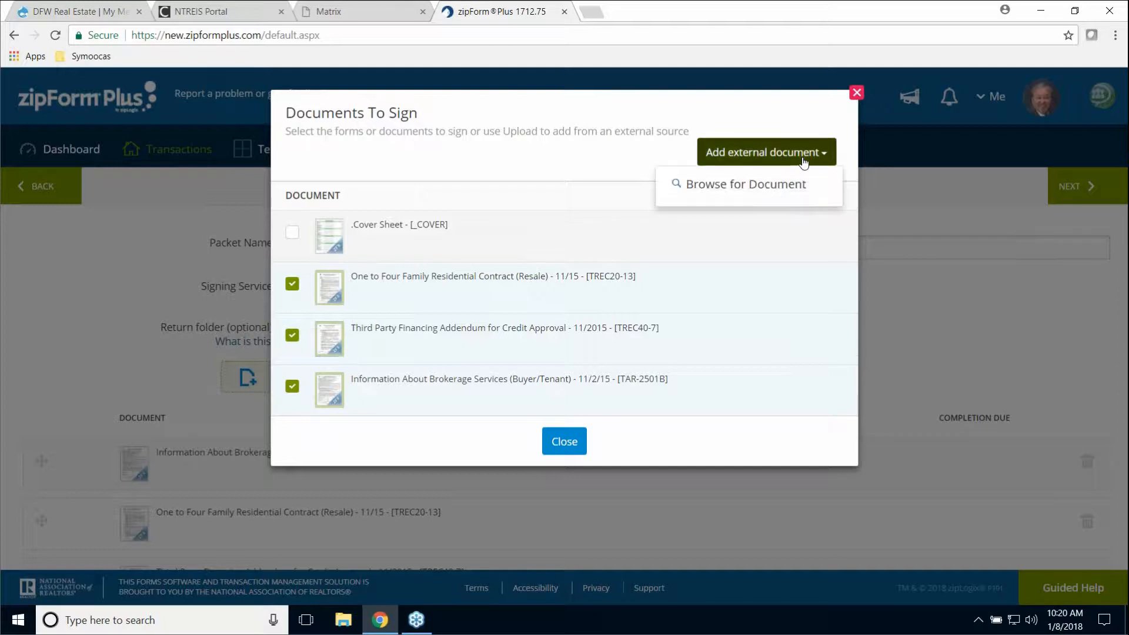
click(782, 195)
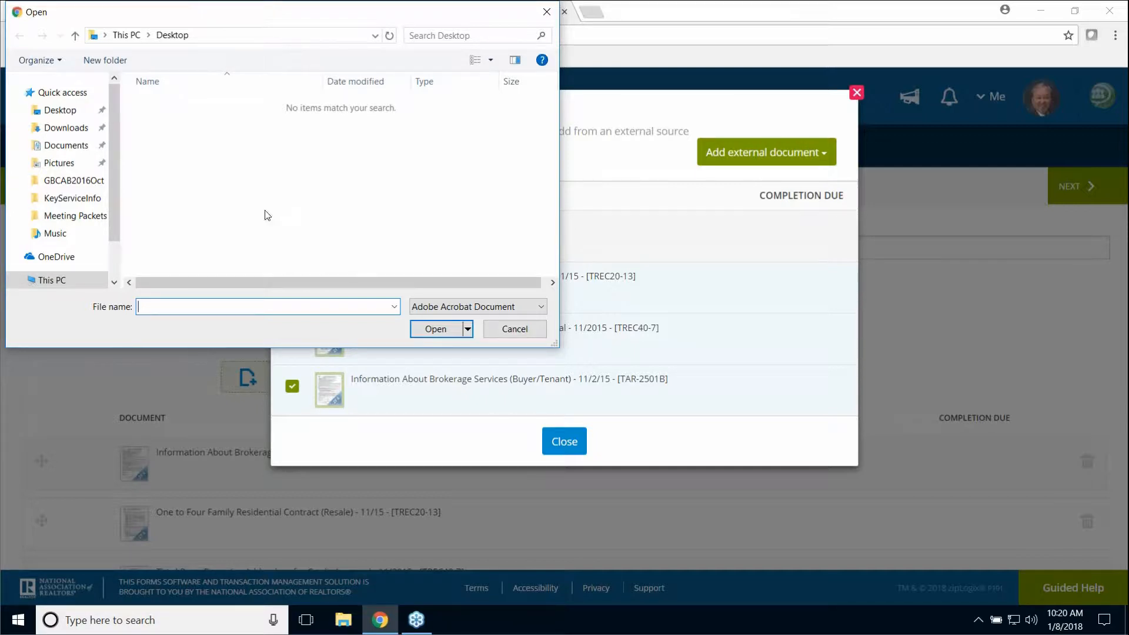
click(545, 12)
- Close the form list, review the three listed documents, and continue to the next step
click(564, 442)
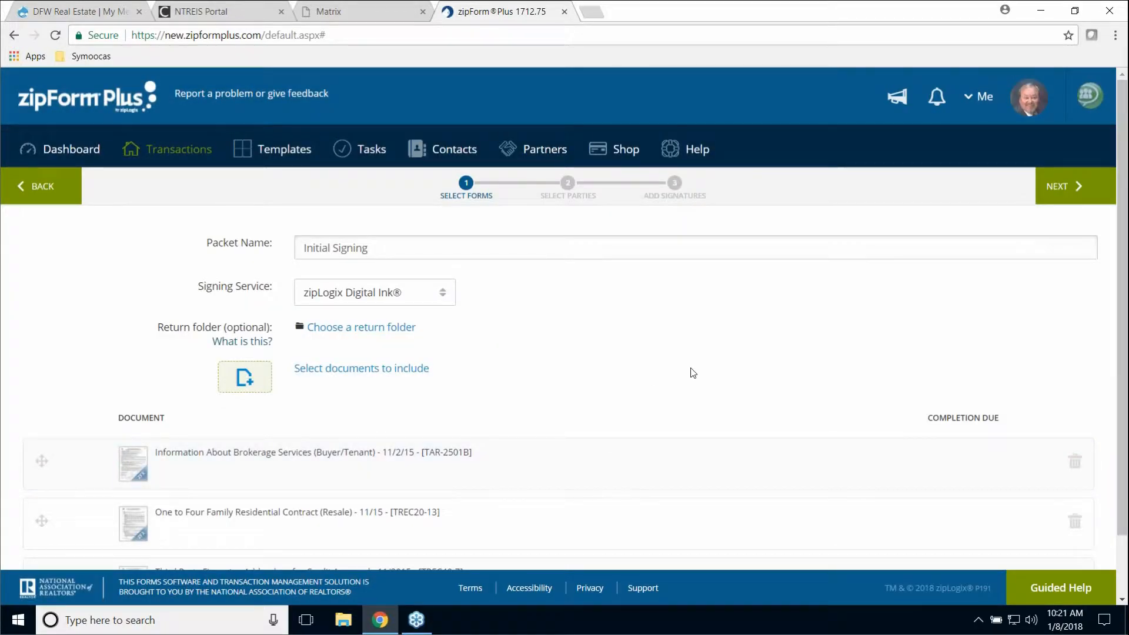
scroll(688, 373, down, 1)
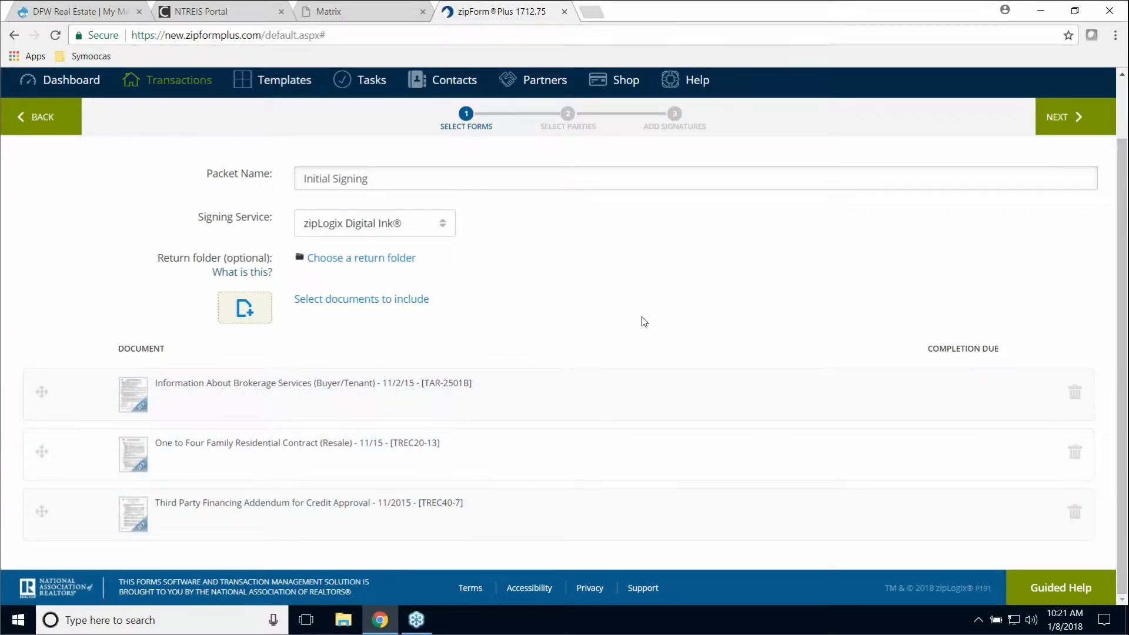
scroll(644, 321, up, 1)
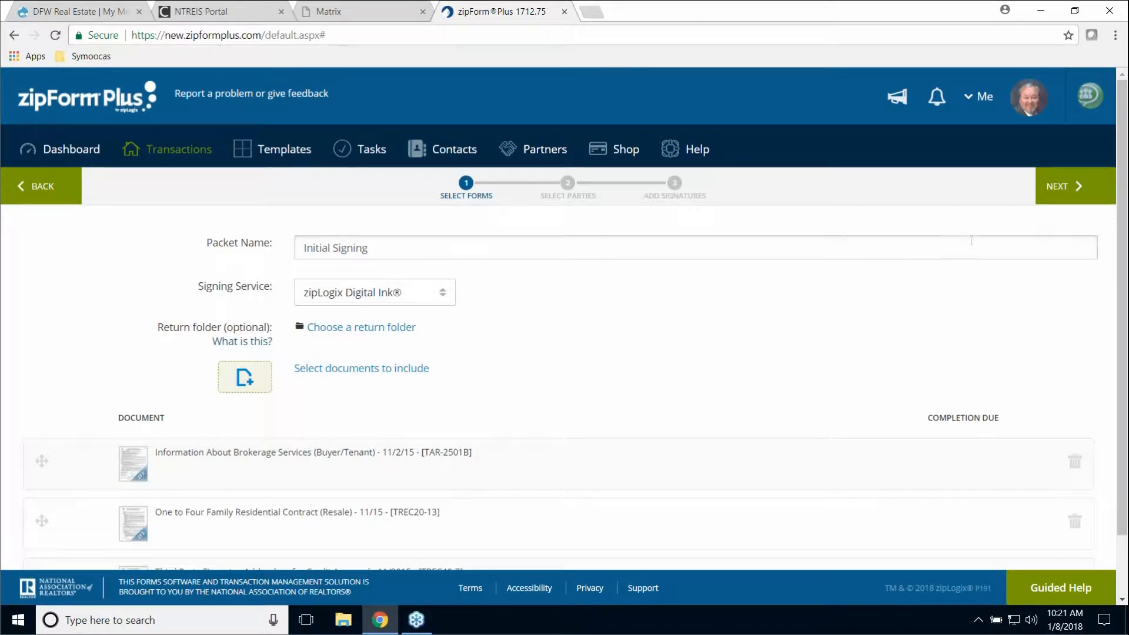
click(1067, 196)
click(1066, 196)
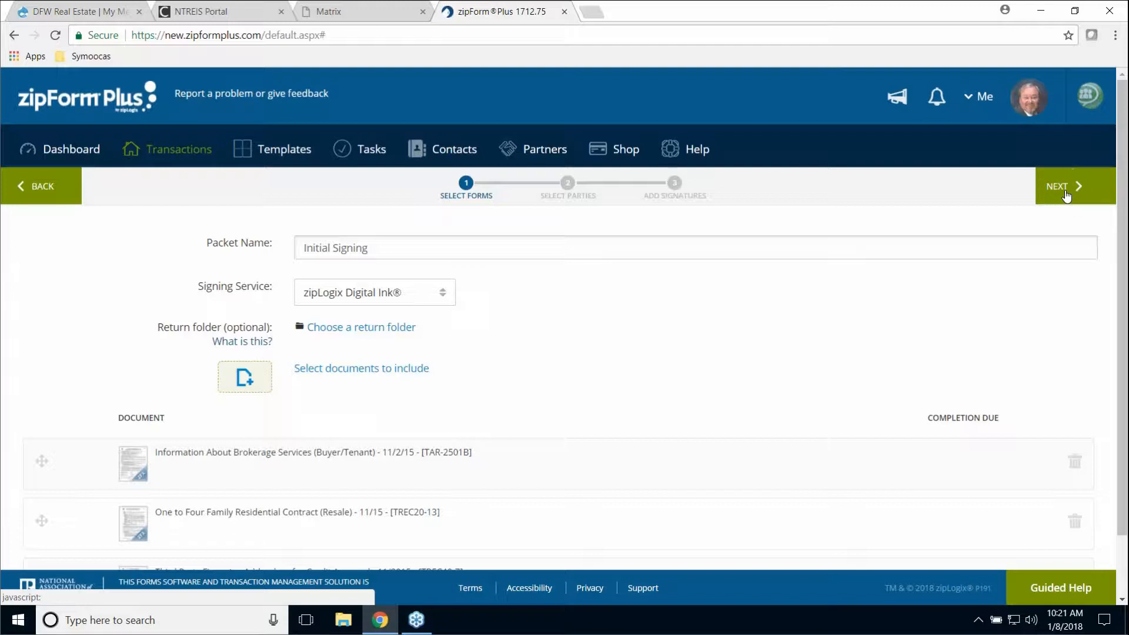
click(1066, 196)
- Reach Select Parties and open the Add person dialog offering Transaction Parties, Google Contacts, Create New
click(1067, 195)
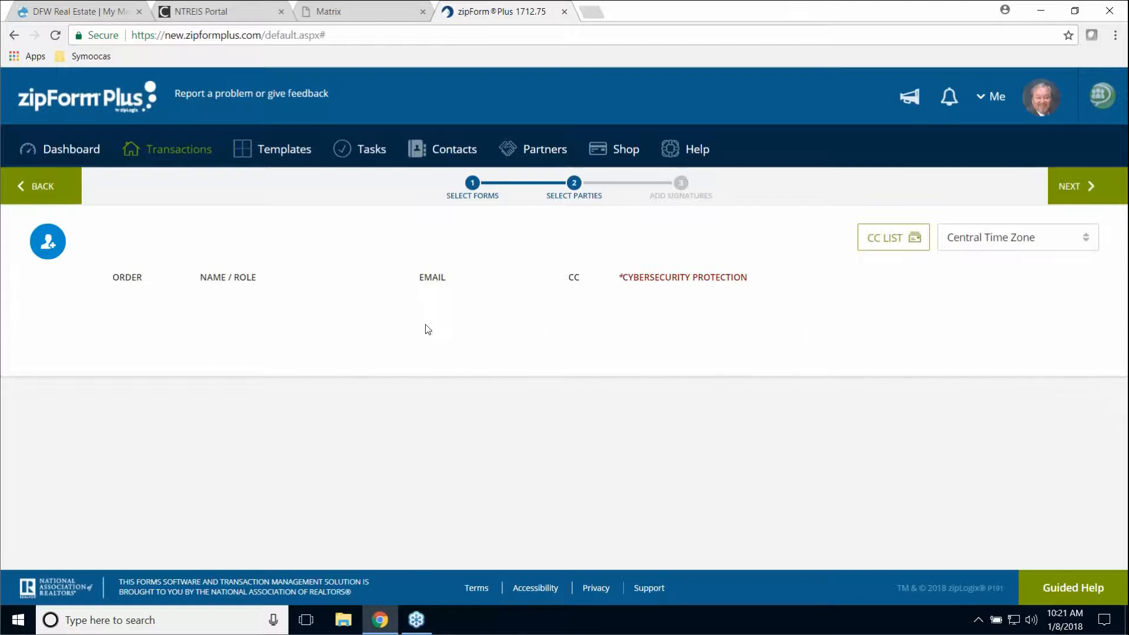
click(53, 249)
click(53, 251)
key(ctrl)
key(ctrl)
key(ctrl)
key(ctrl)
click(51, 246)
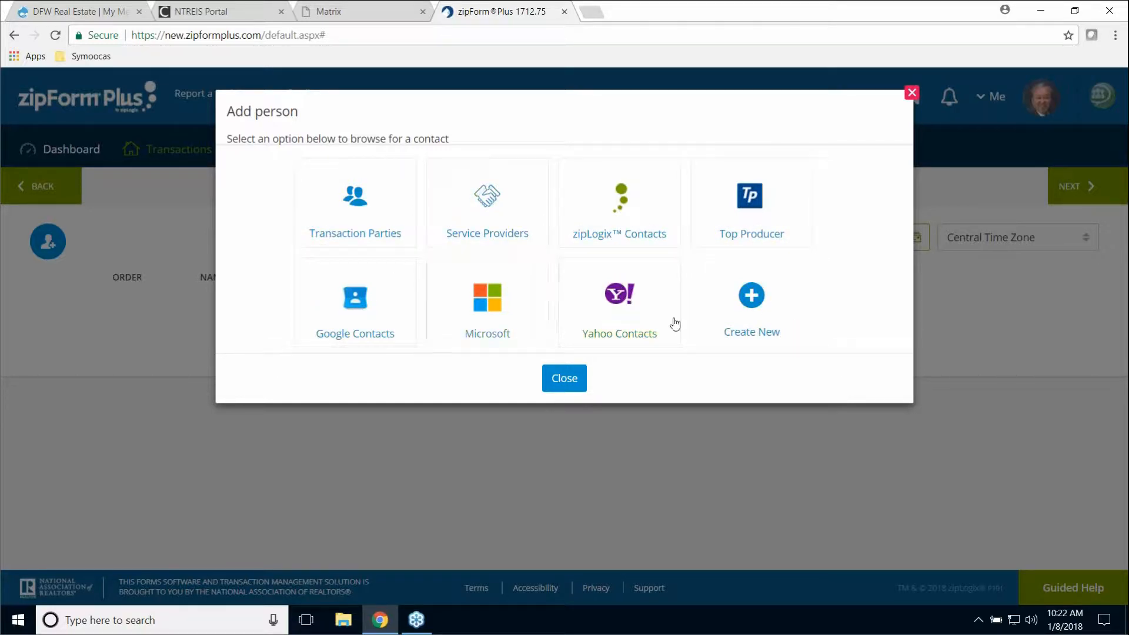
- Pick Buyer One from the Transaction Parties list as the packet's first signer
click(359, 219)
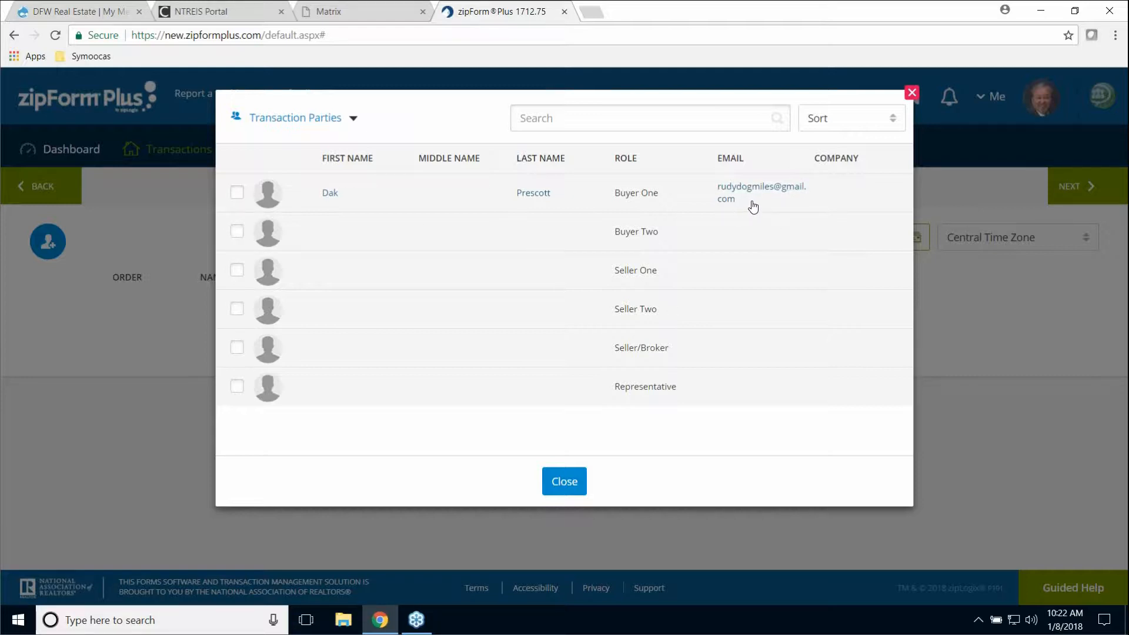
click(238, 194)
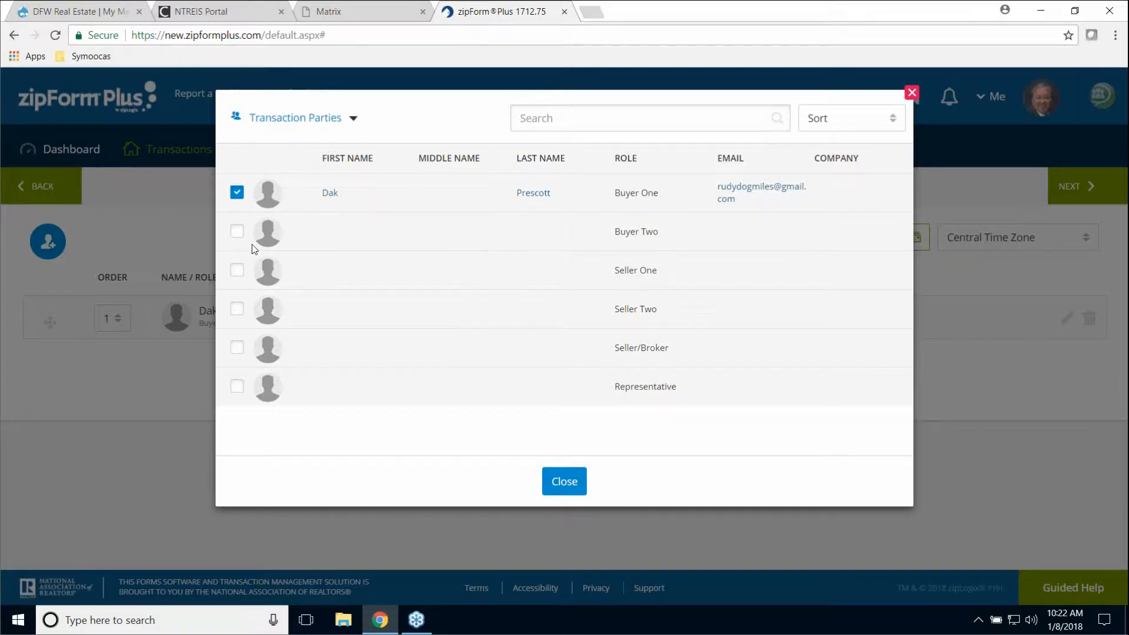
click(565, 488)
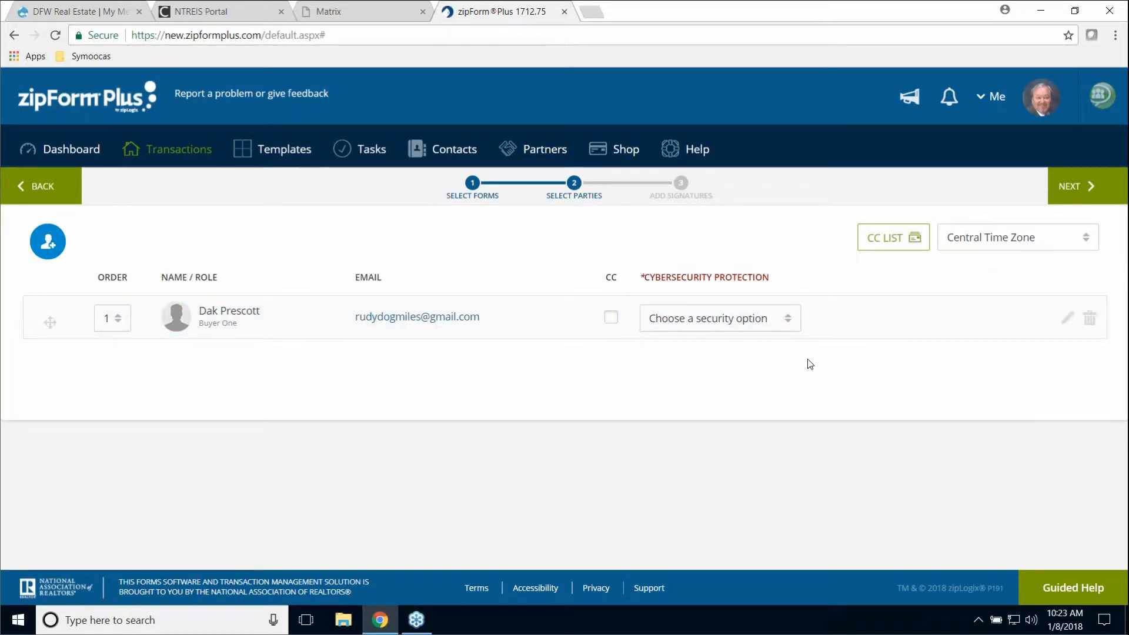
- Leave Buyer One's Cybersecurity Protection unset and decline the $5-per-transaction protection offer
click(788, 320)
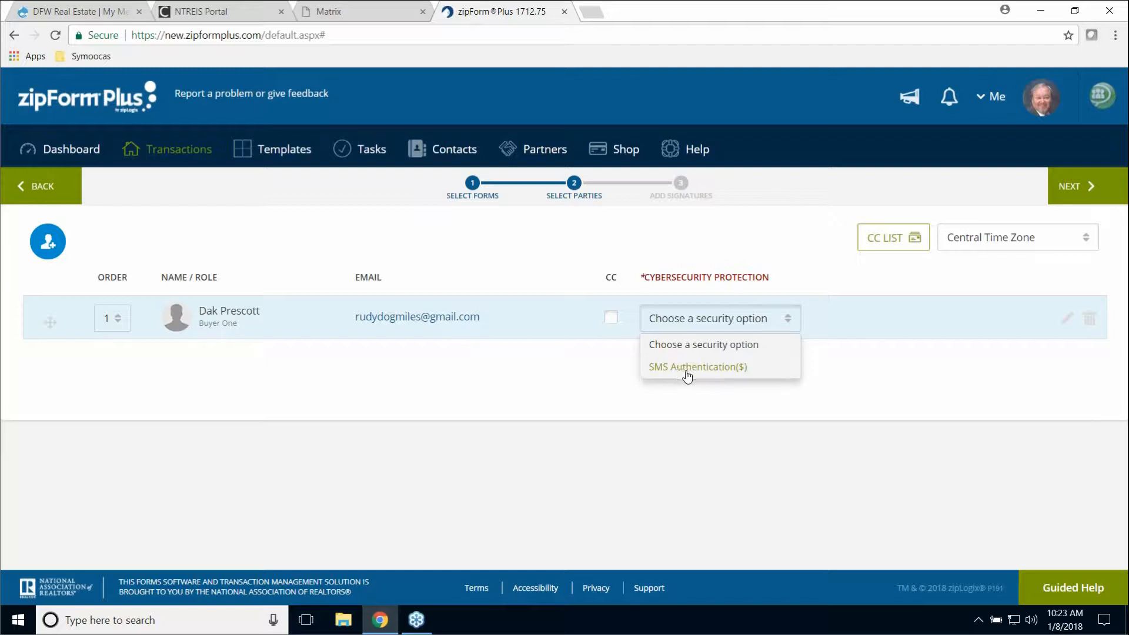
click(710, 348)
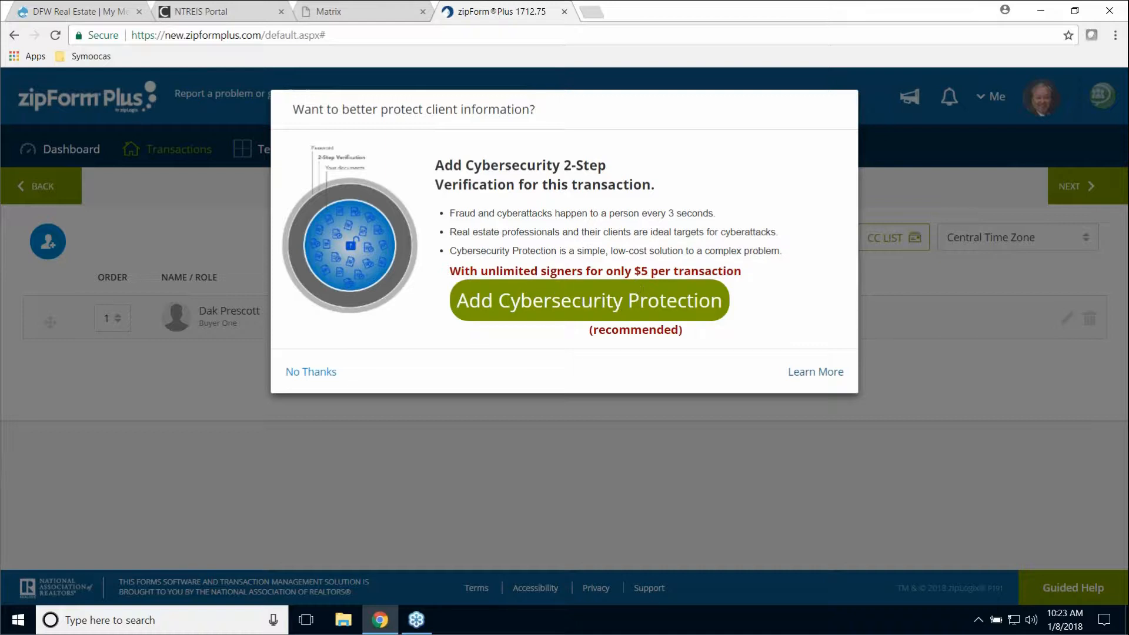
drag(633, 266, 758, 300)
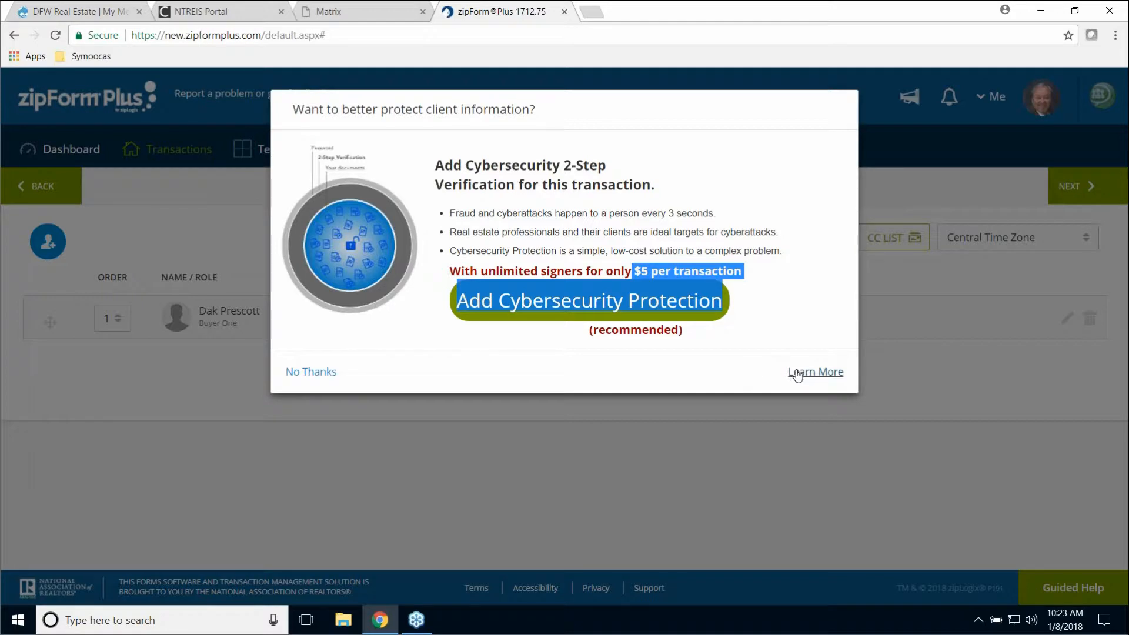
click(310, 375)
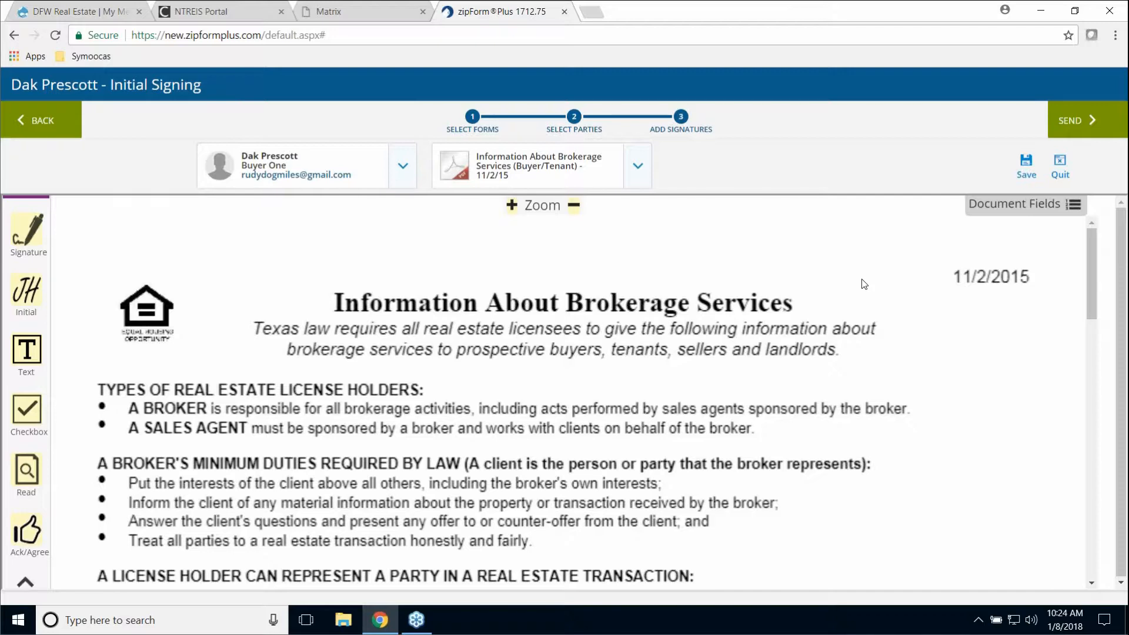
- Place Buyer One's initials box on the contract footer's 'Initialed for identification by Buyer' line
scroll(864, 284, down, 2)
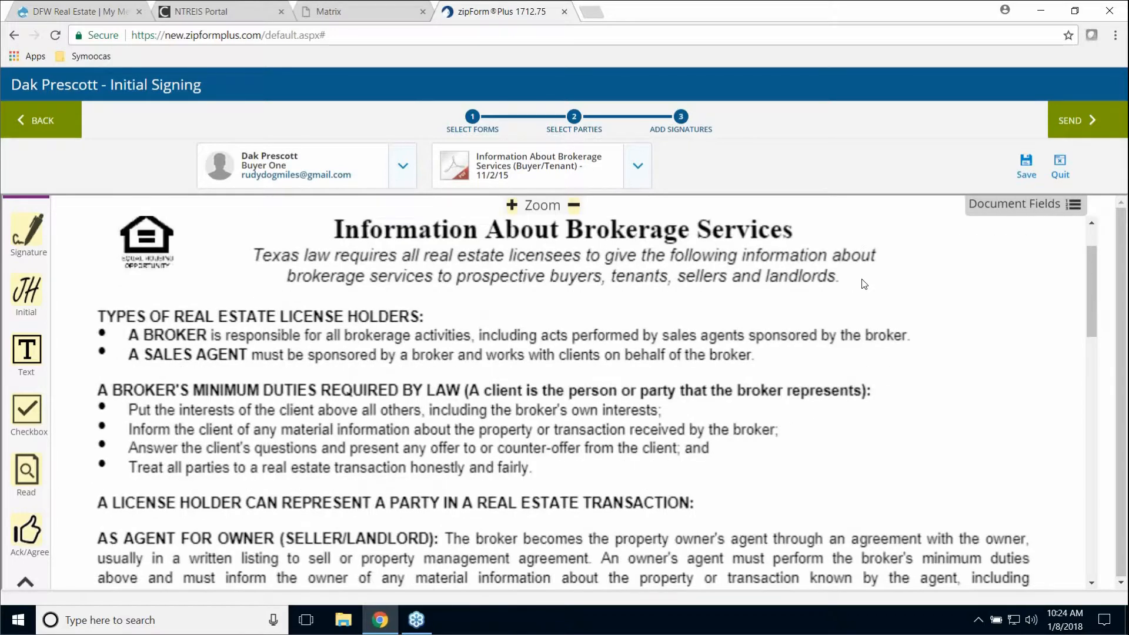
scroll(864, 284, down, 4)
scroll(864, 286, down, 20)
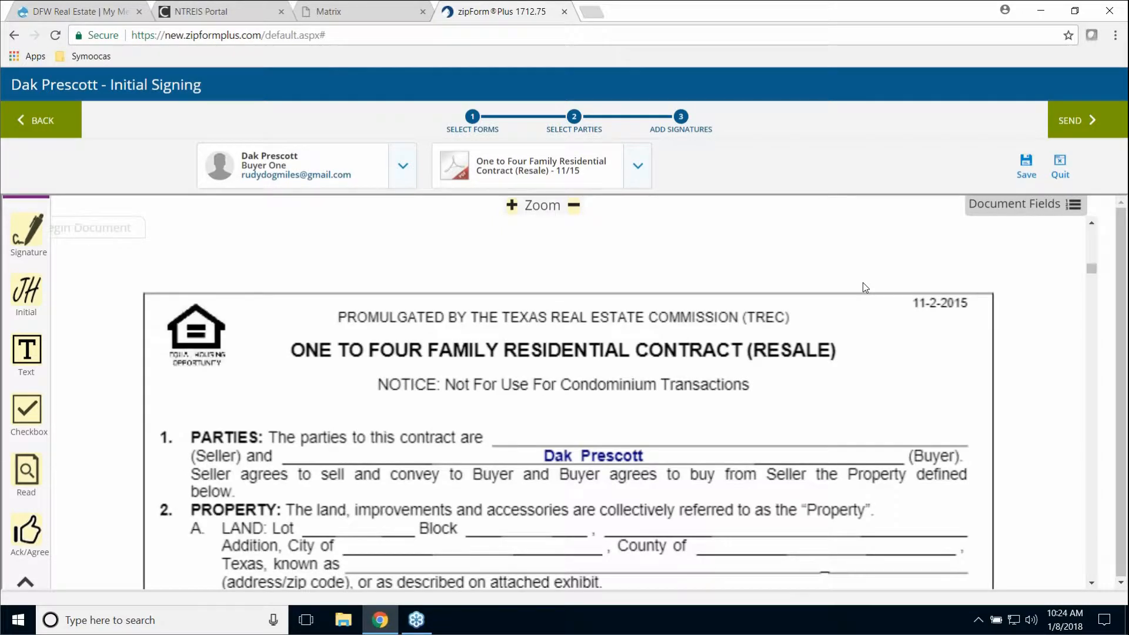
scroll(863, 286, up, 5)
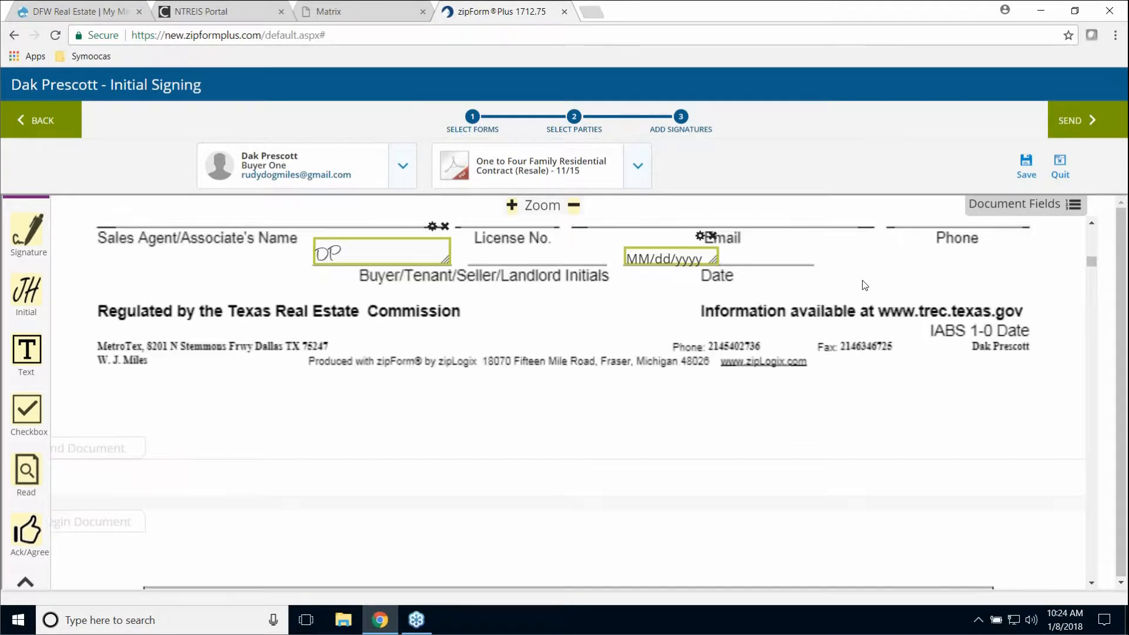
scroll(864, 286, up, 1)
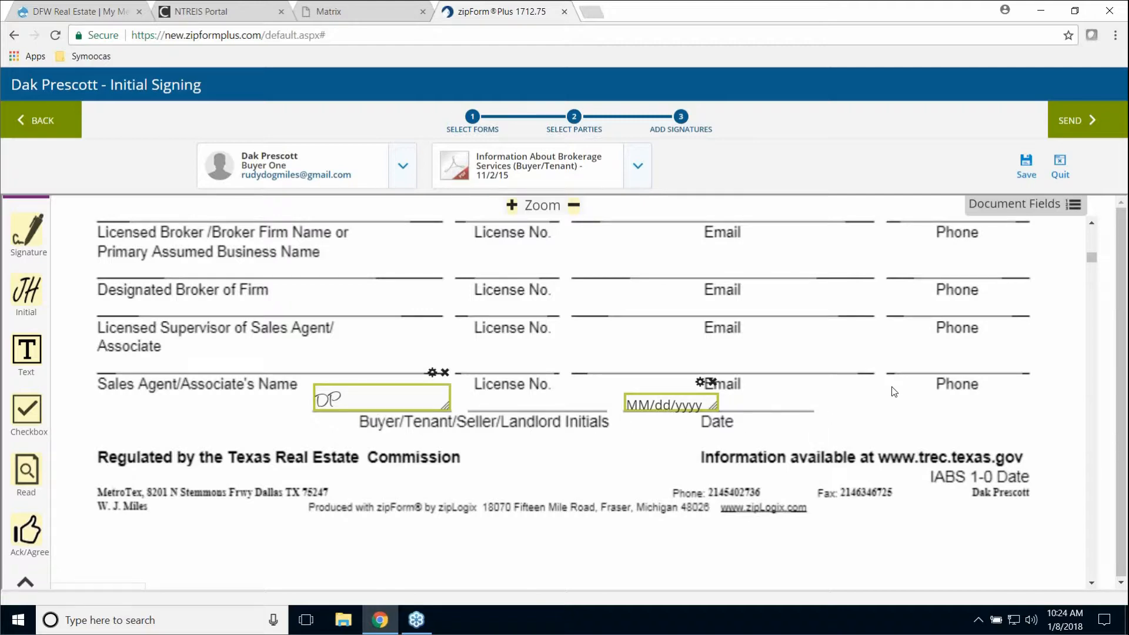
scroll(894, 392, down, 5)
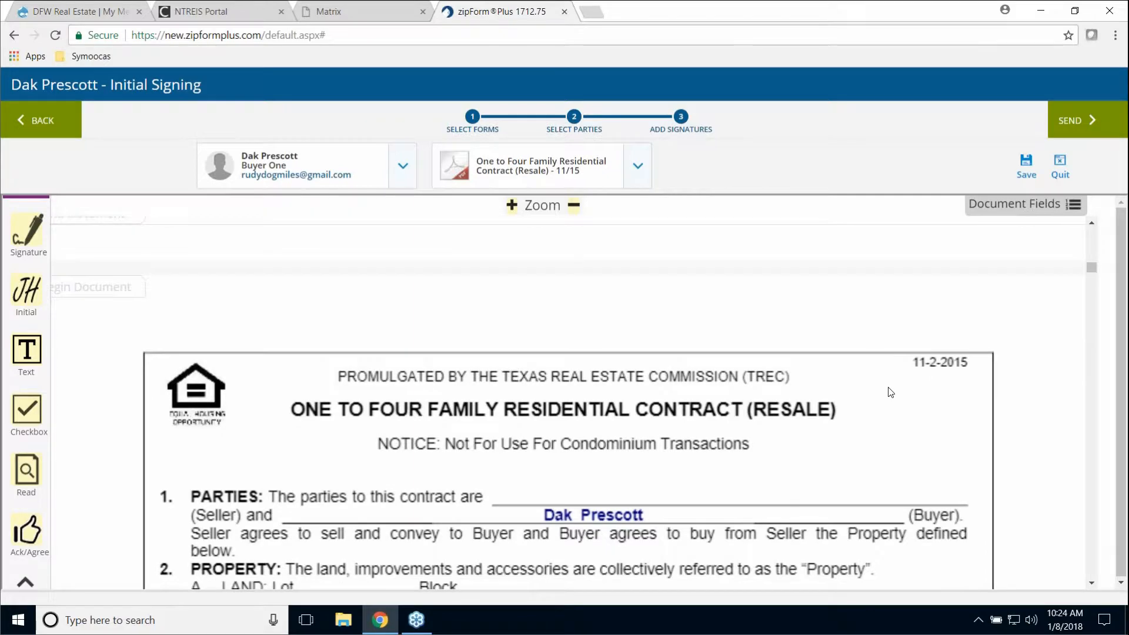
scroll(891, 392, down, 5)
scroll(889, 386, down, 15)
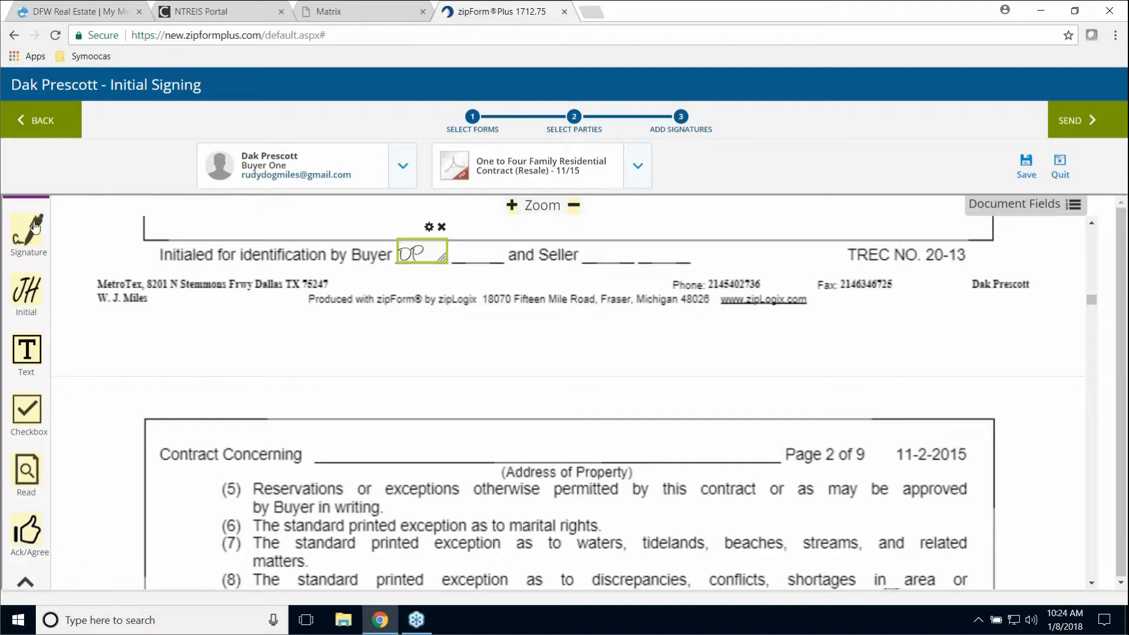
mouse_move(28, 298)
mouse_down()
mouse_move(227, 350)
mouse_move(436, 349)
mouse_move(408, 322)
mouse_move(459, 342)
mouse_move(575, 347)
mouse_move(534, 325)
mouse_move(17, 289)
mouse_up()
scroll(564, 317, down, 5)
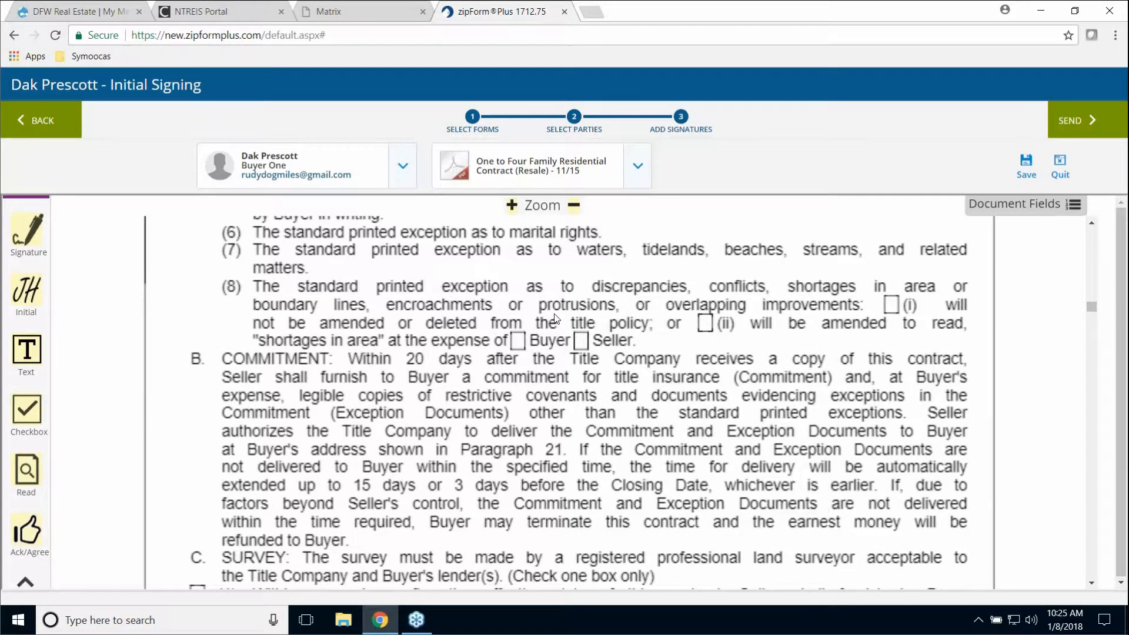
scroll(555, 318, down, 5)
scroll(553, 316, down, 10)
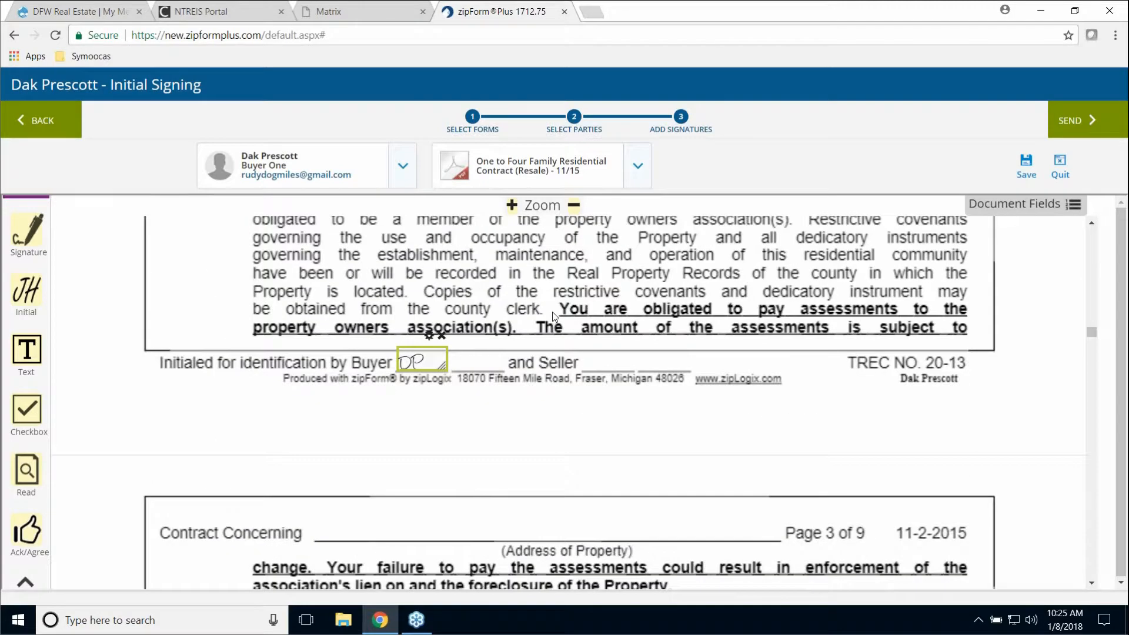
scroll(554, 316, down, 5)
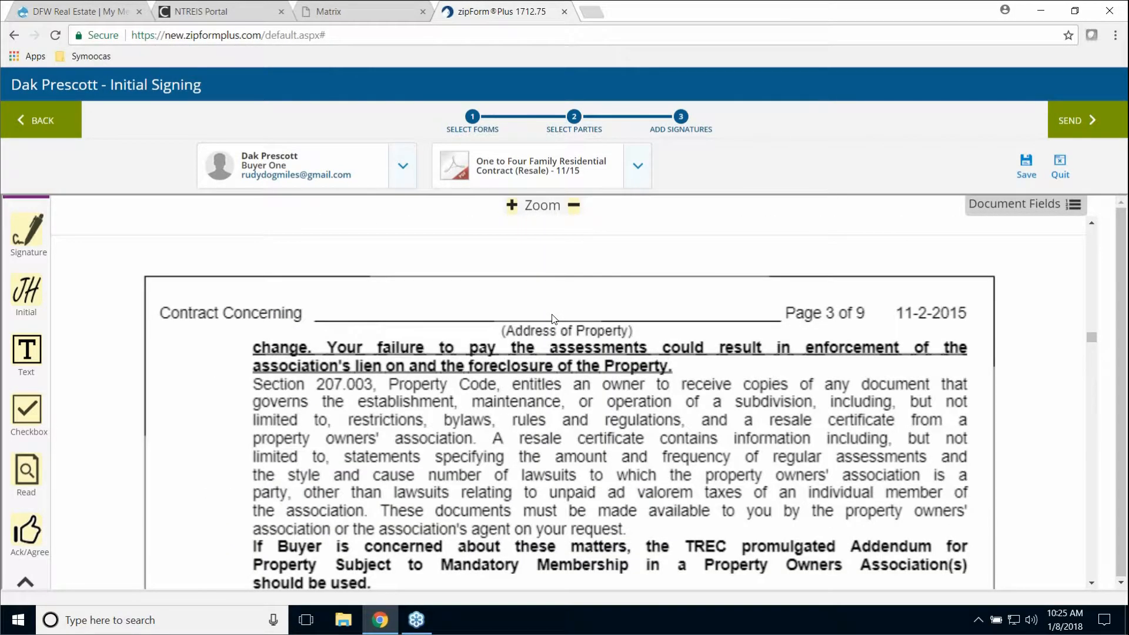
scroll(554, 316, down, 4)
scroll(555, 314, down, 3)
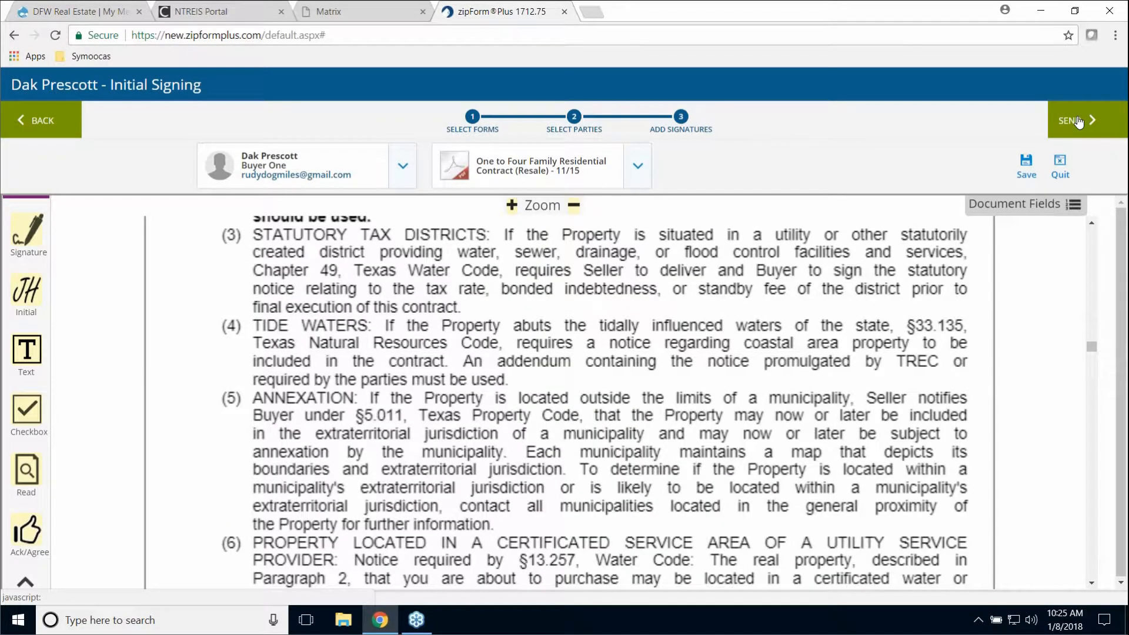
- Send the 'Initial Signing' invitation to the buyer with the default e-mail message
click(1078, 120)
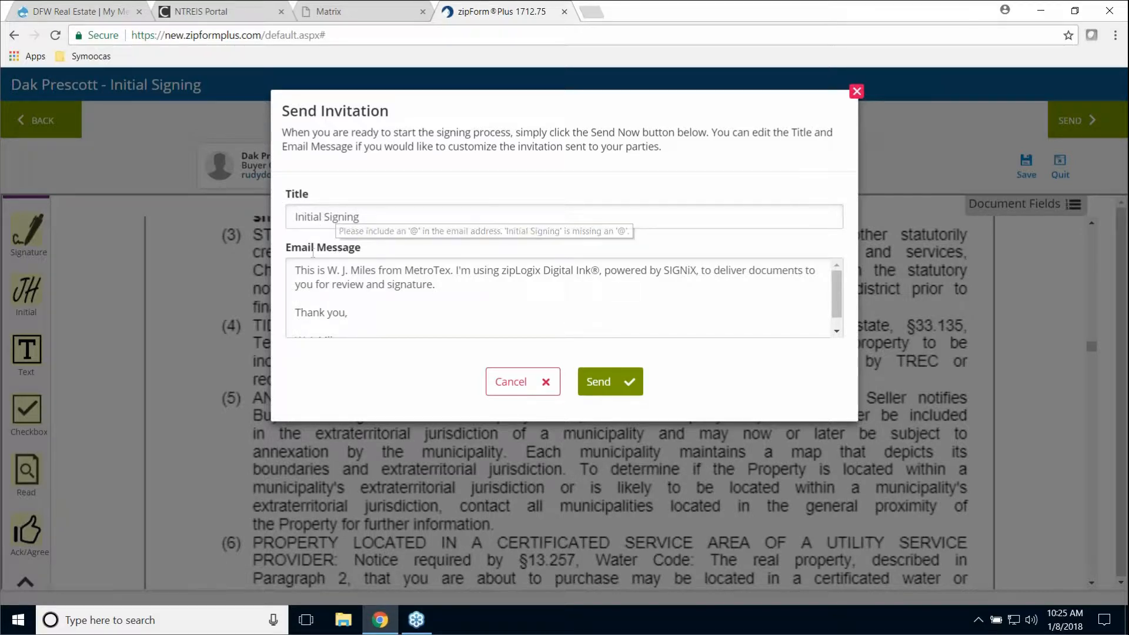
drag(349, 310, 286, 259)
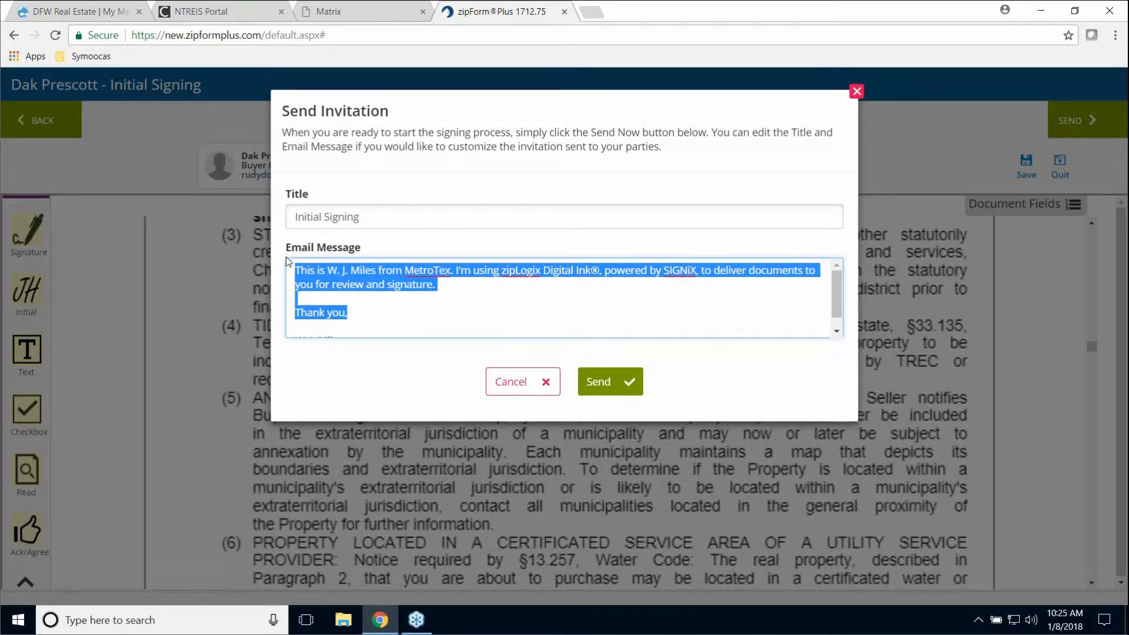
click(459, 290)
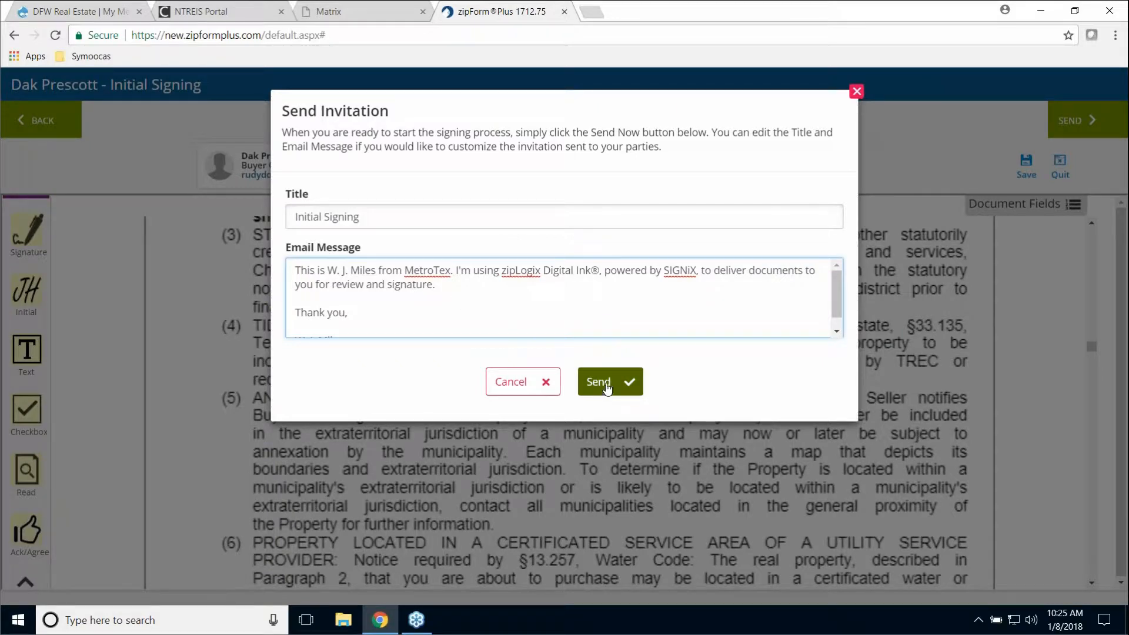
click(607, 389)
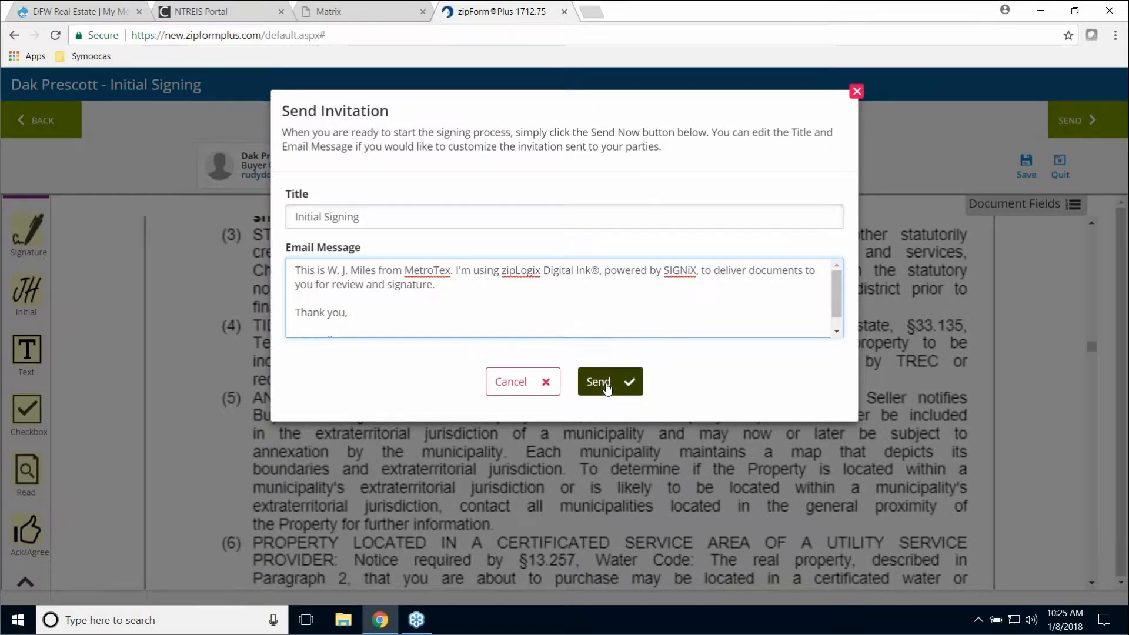
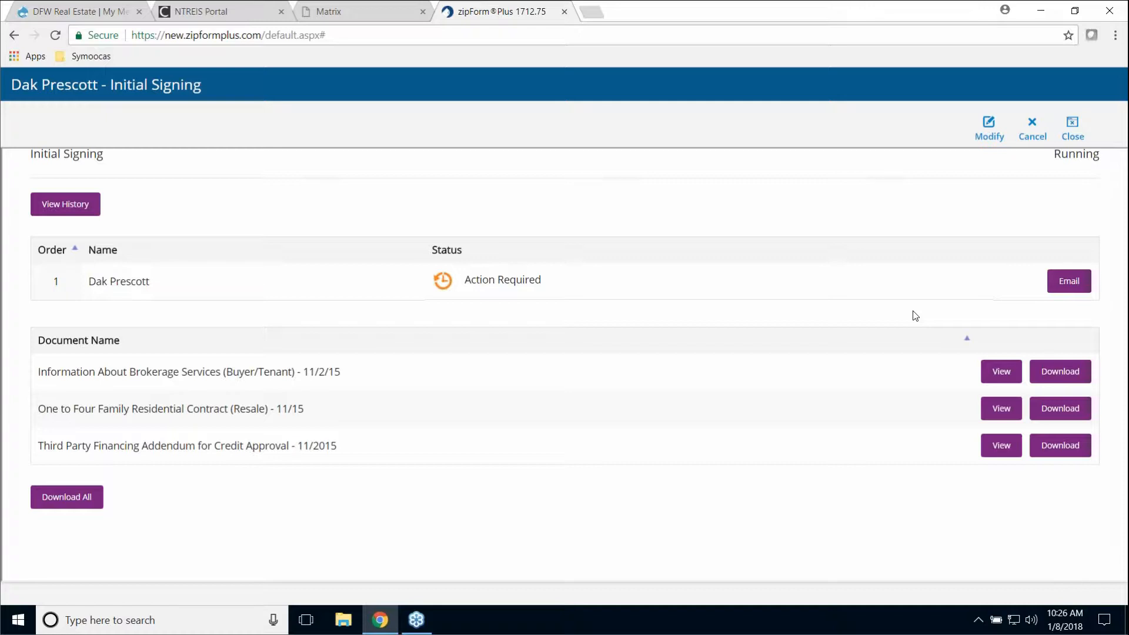
- Close the Initial Signing status page to return to the packet list, then open the Windows Start menu
click(1079, 131)
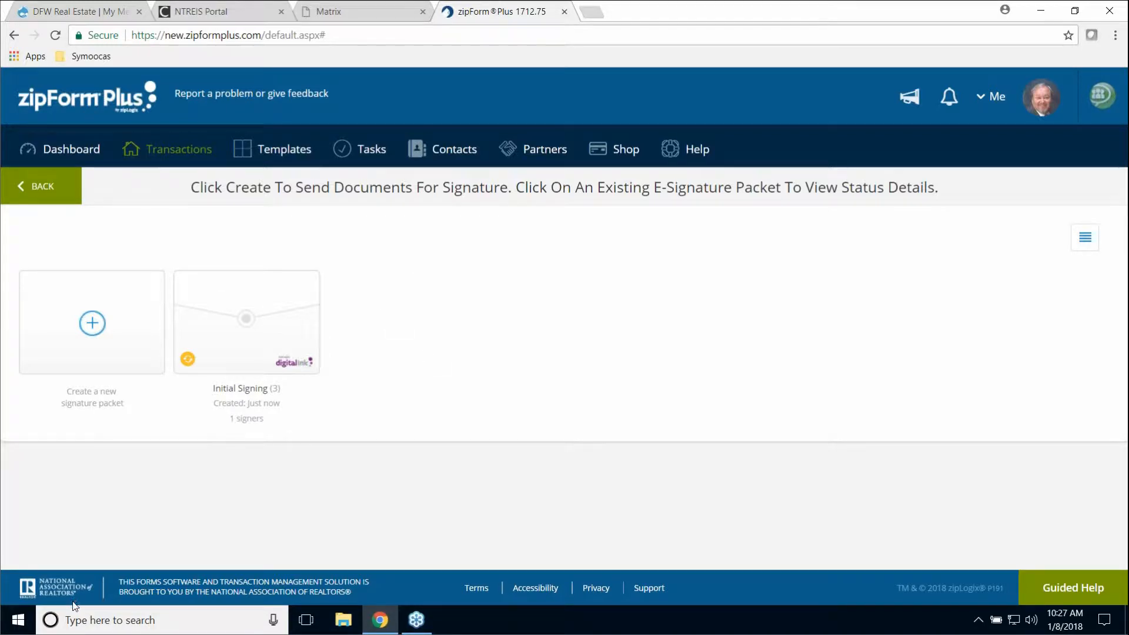
click(16, 621)
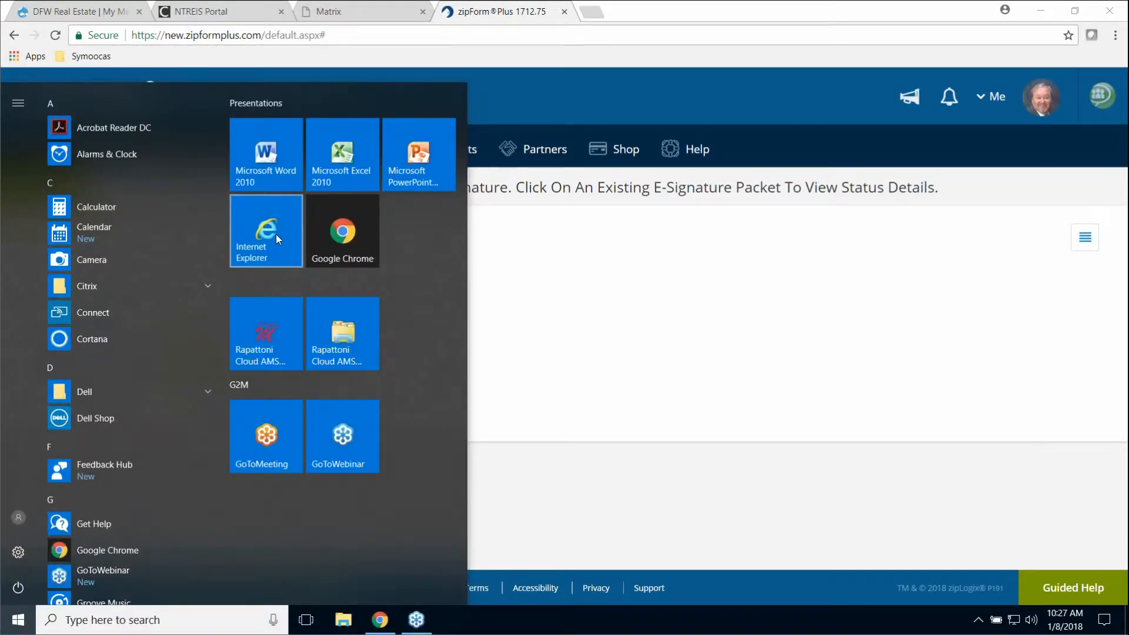
- Launch Internet Explorer and enter the Google address, mistyped as 'googfle'
click(277, 234)
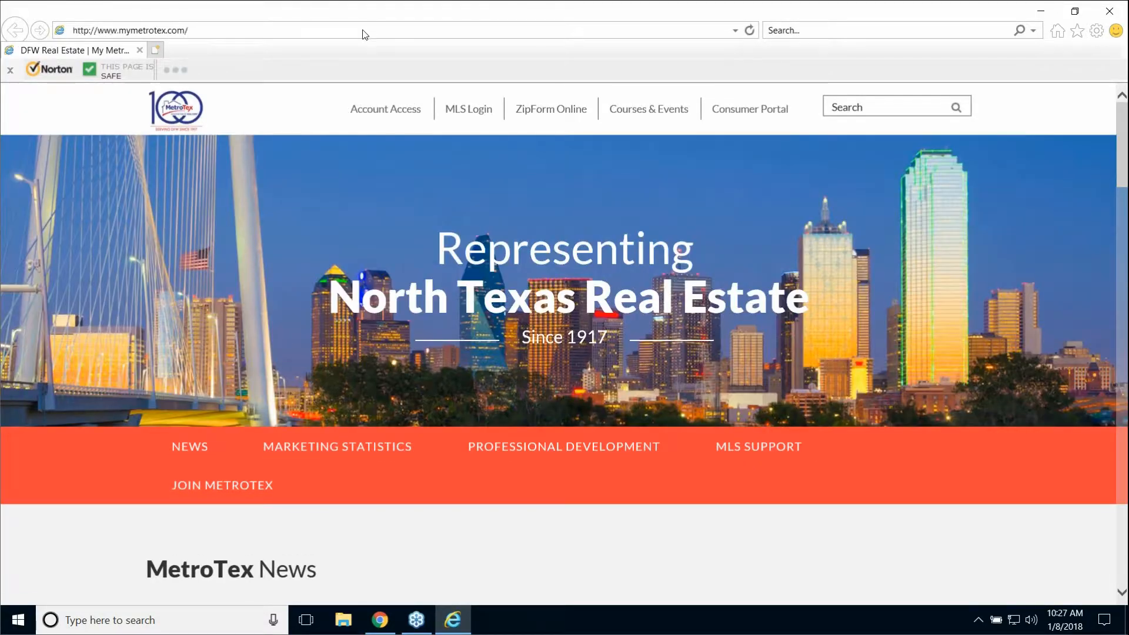
click(364, 30)
text(googfle)
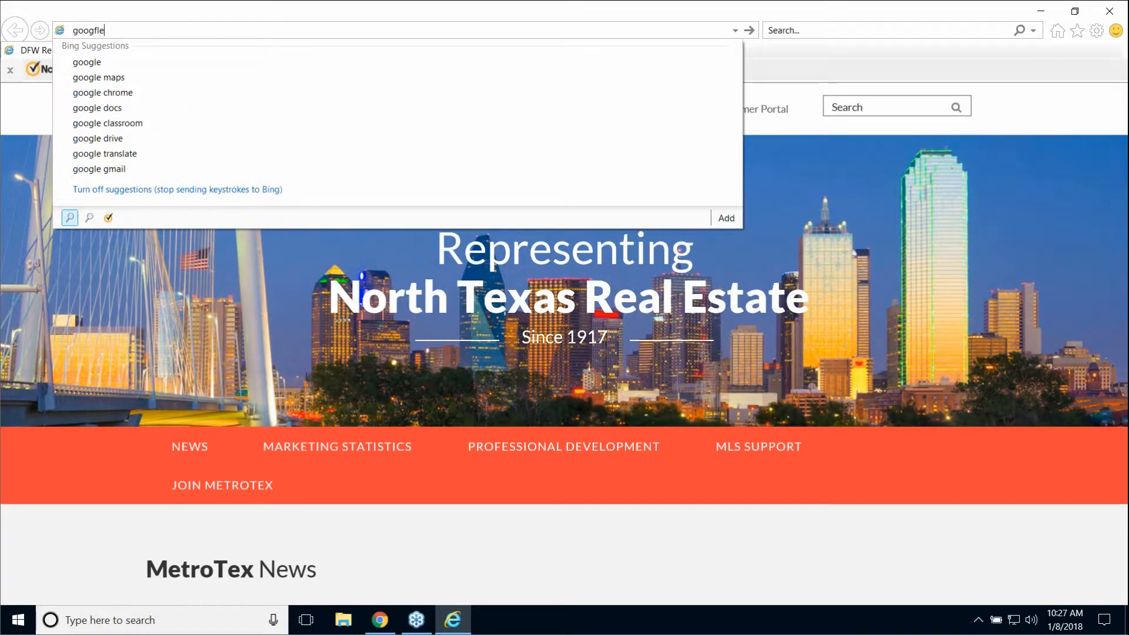
key(Return)
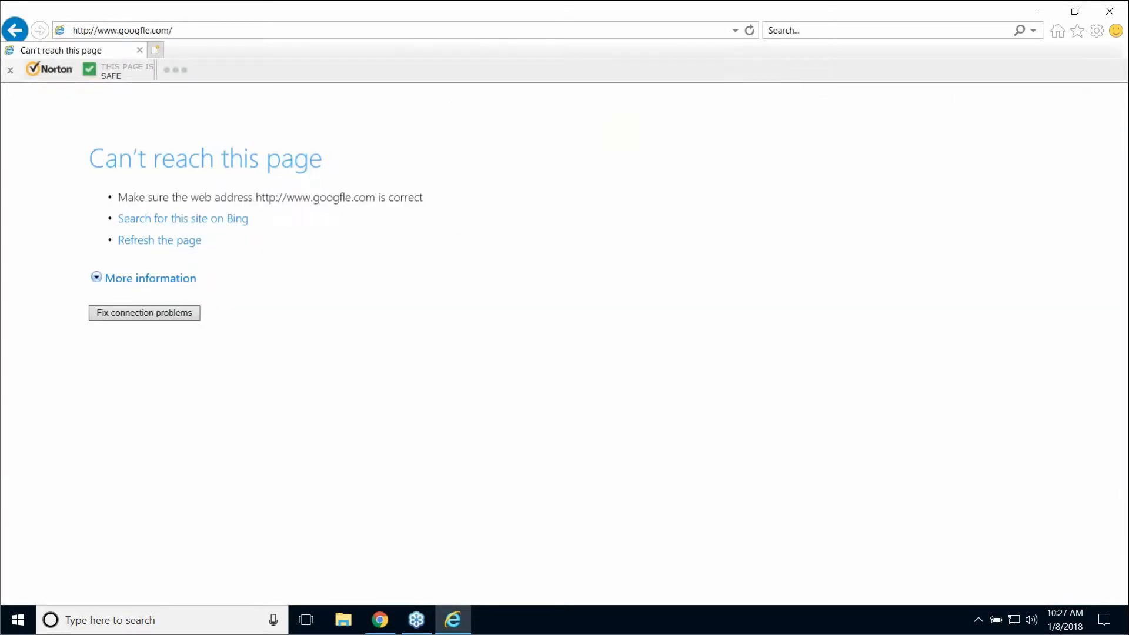
- Correct the address to google.com, load it, and go to the Gmail page
click(145, 30)
click(143, 30)
key(BackSpace)
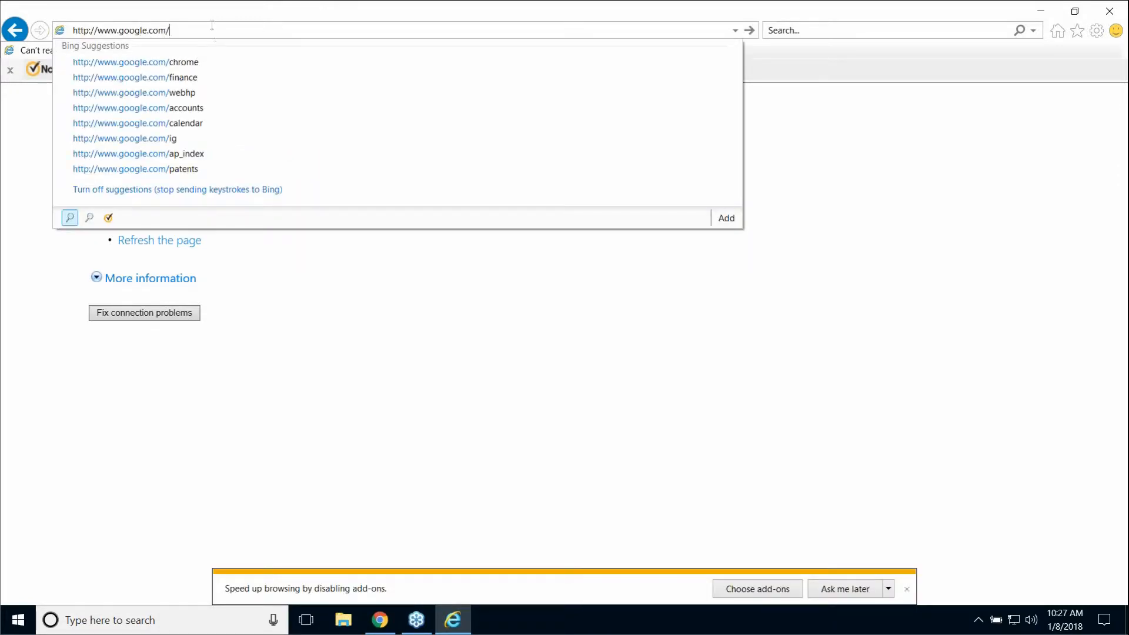
key(Return)
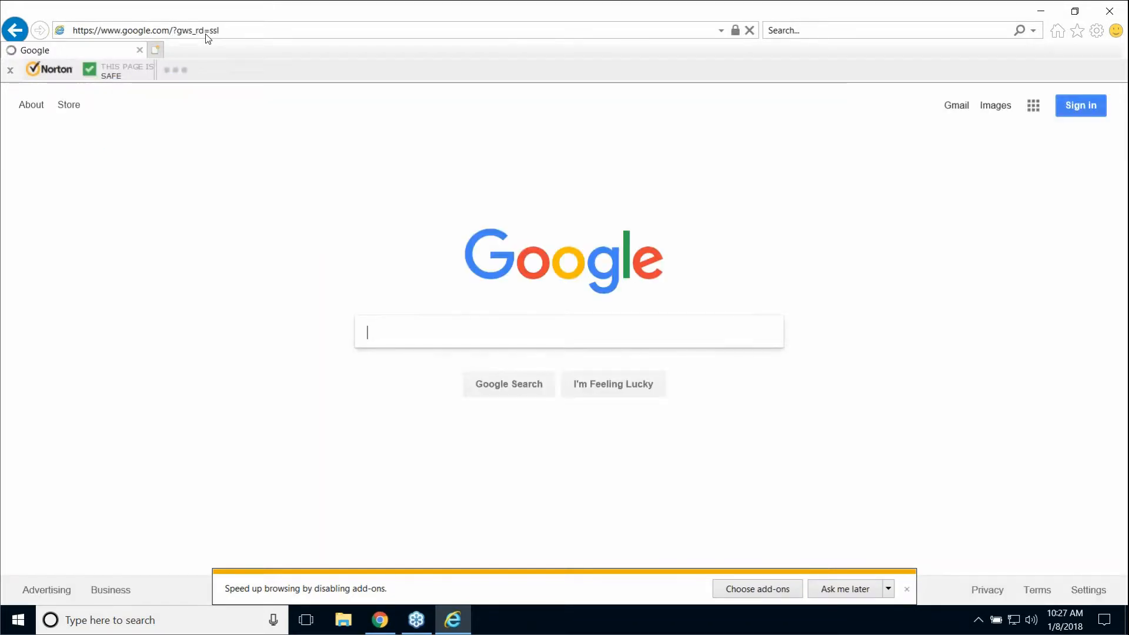
click(957, 105)
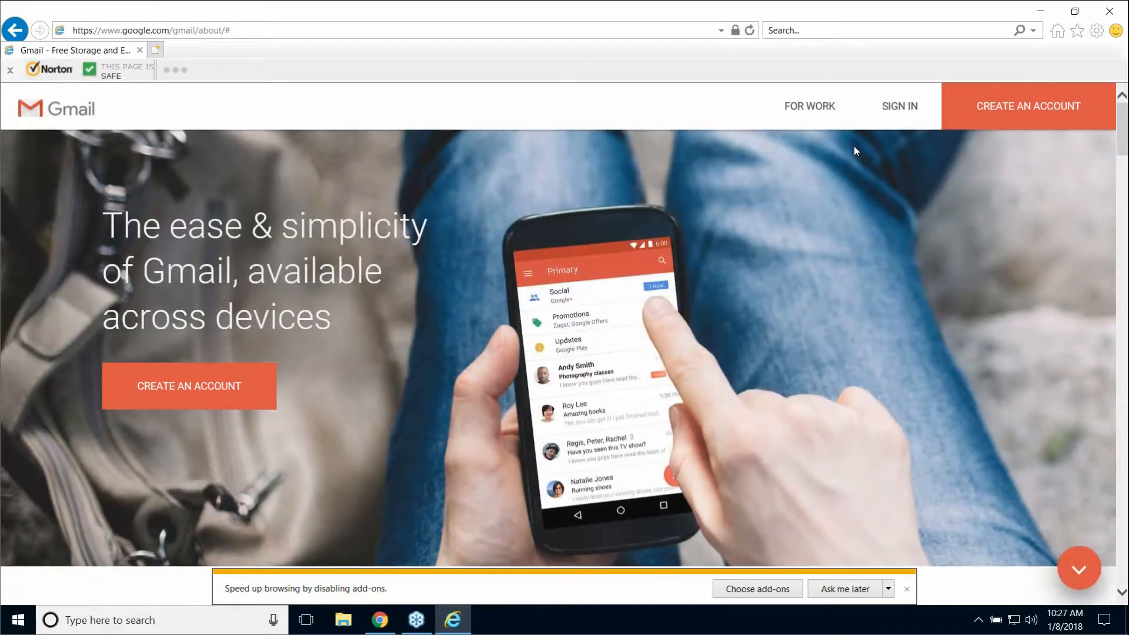
- Sign in to Gmail with the account e-mail and password to reach the inbox
click(912, 106)
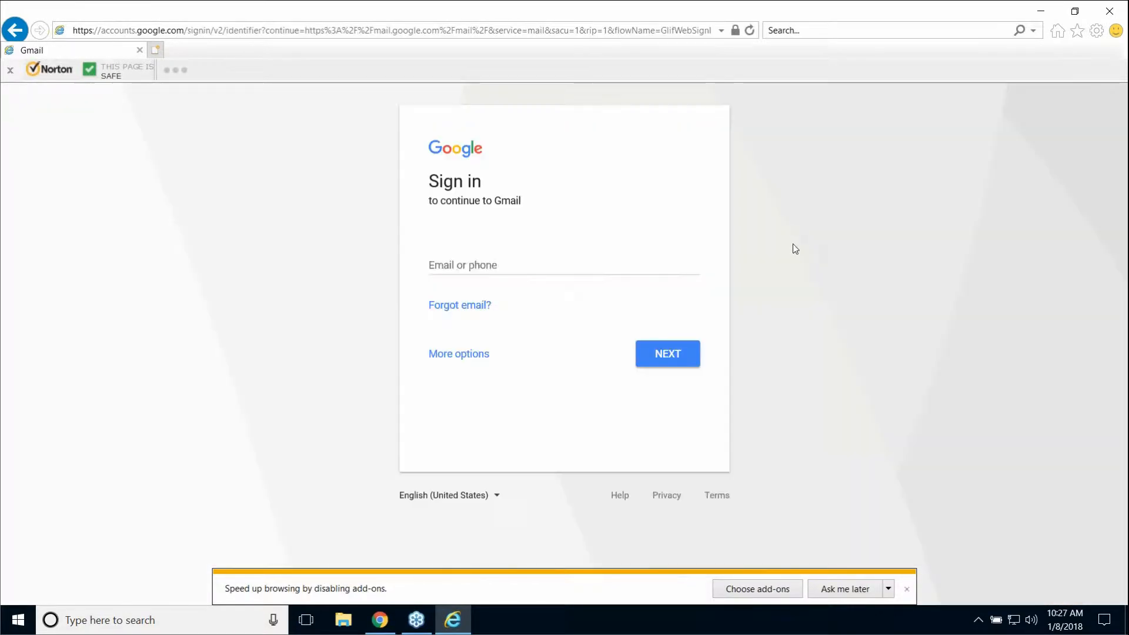
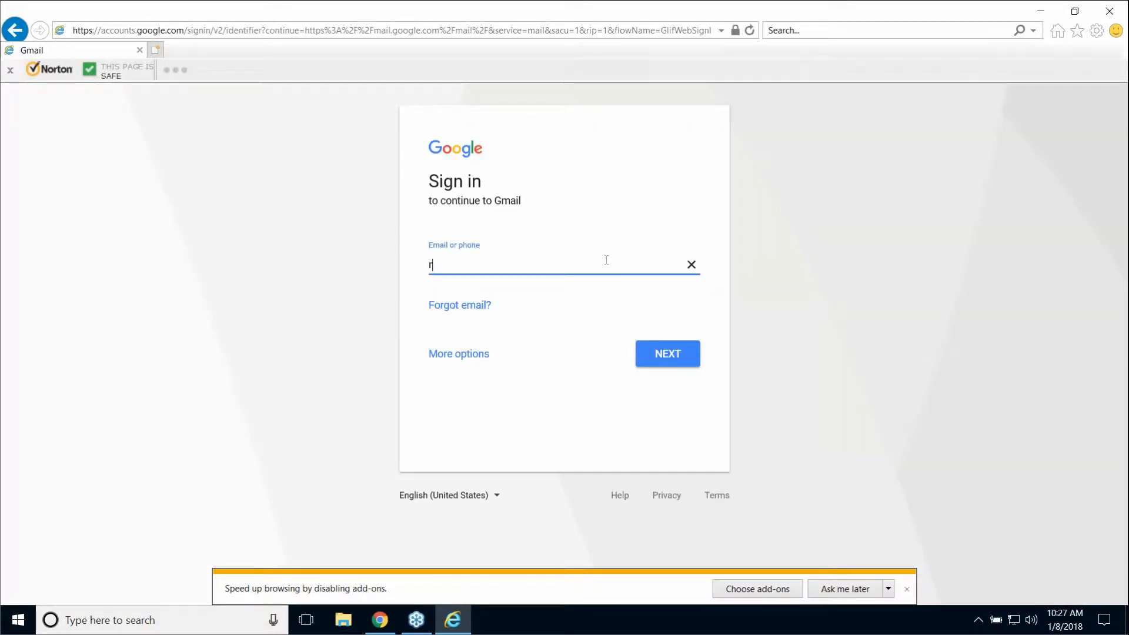
key(Return)
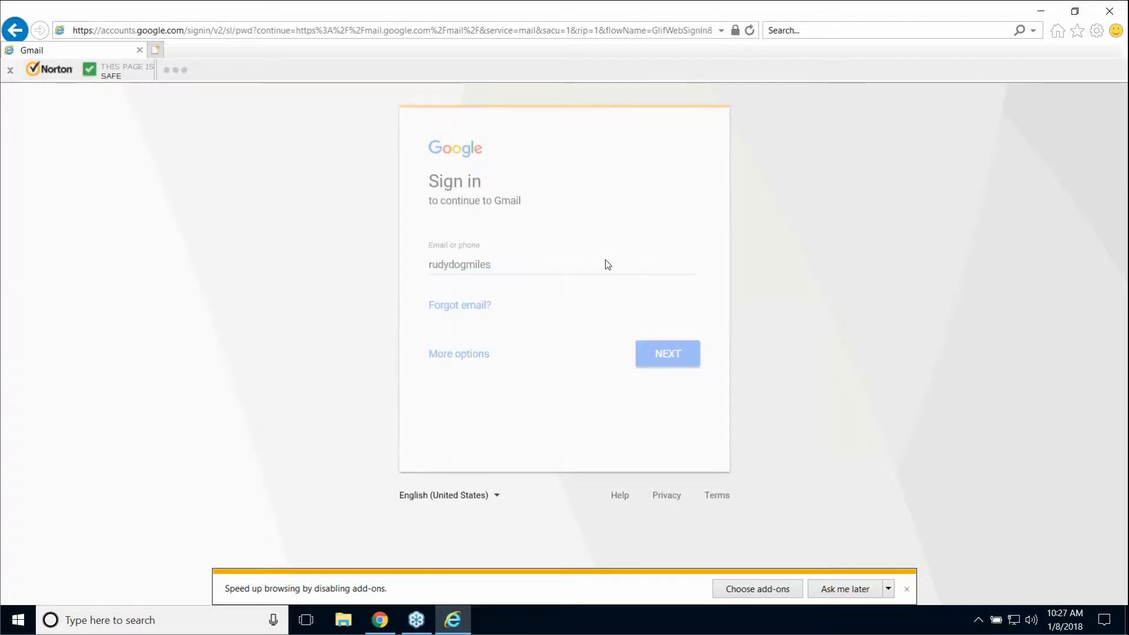
text(••)
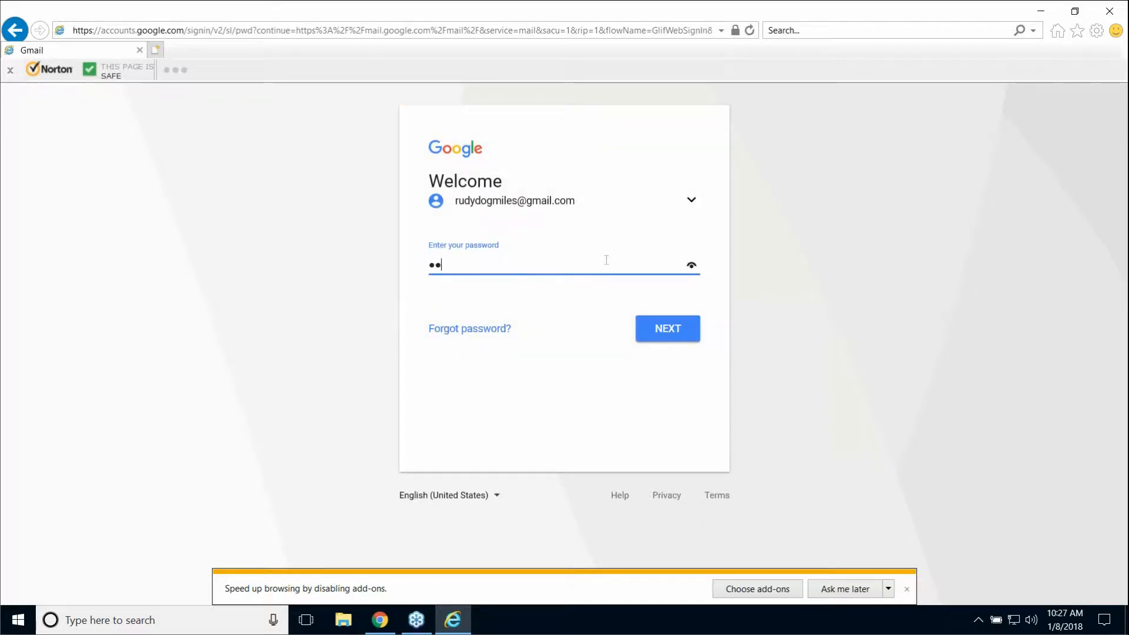
text(••••••••••)
click(680, 331)
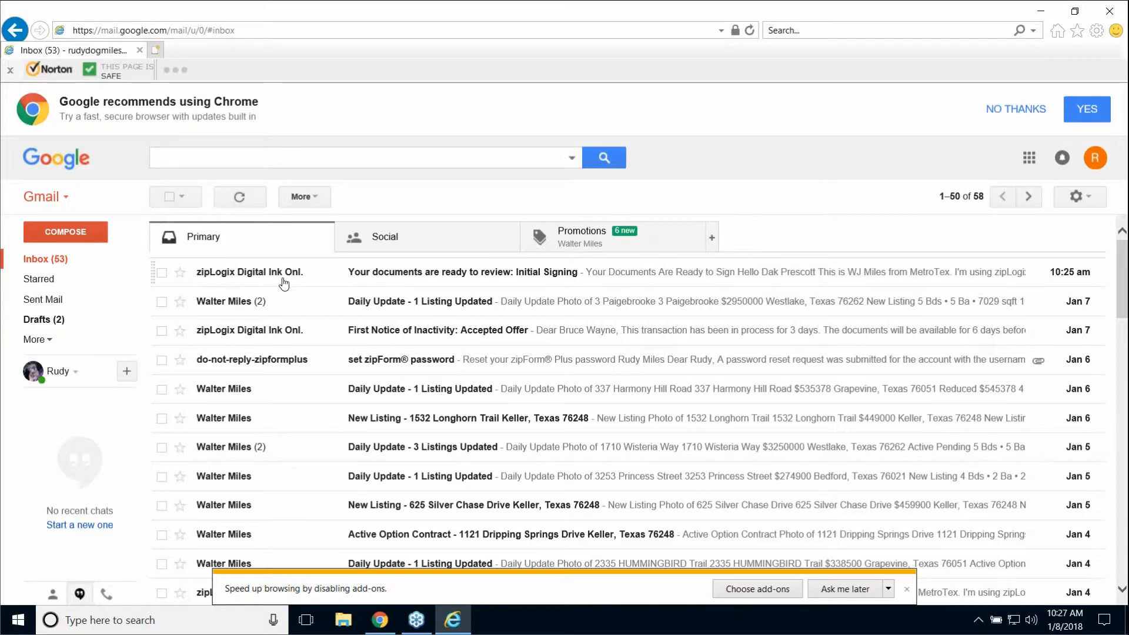
mouse_move(261, 278)
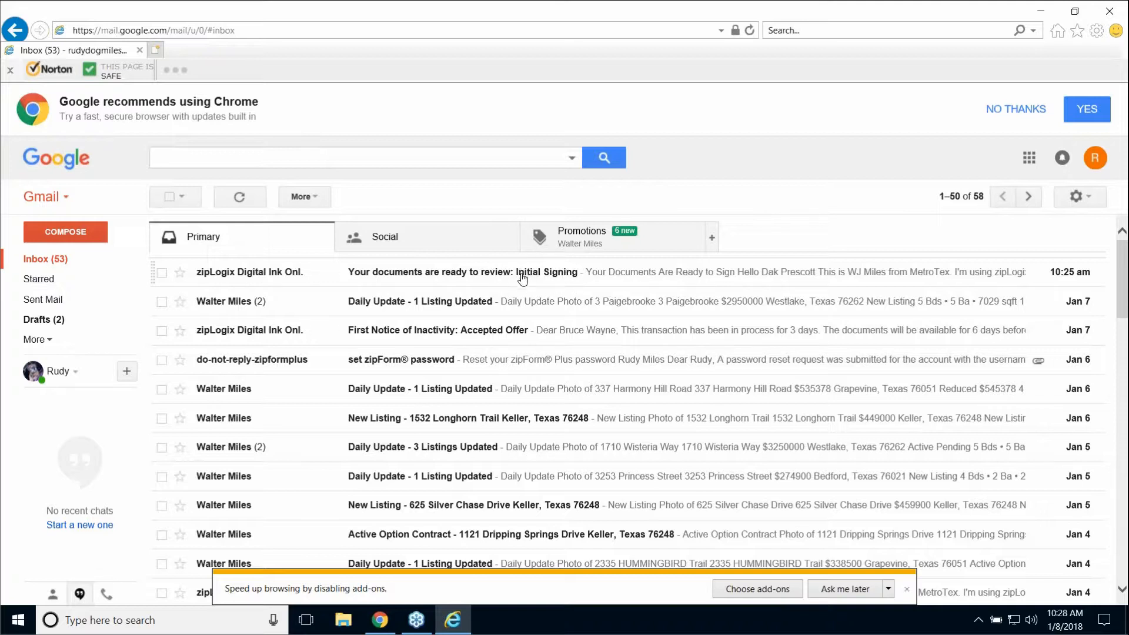
- Open the 'Your documents are ready to review: Initial Signing' email and follow its Sign Documents link
click(560, 276)
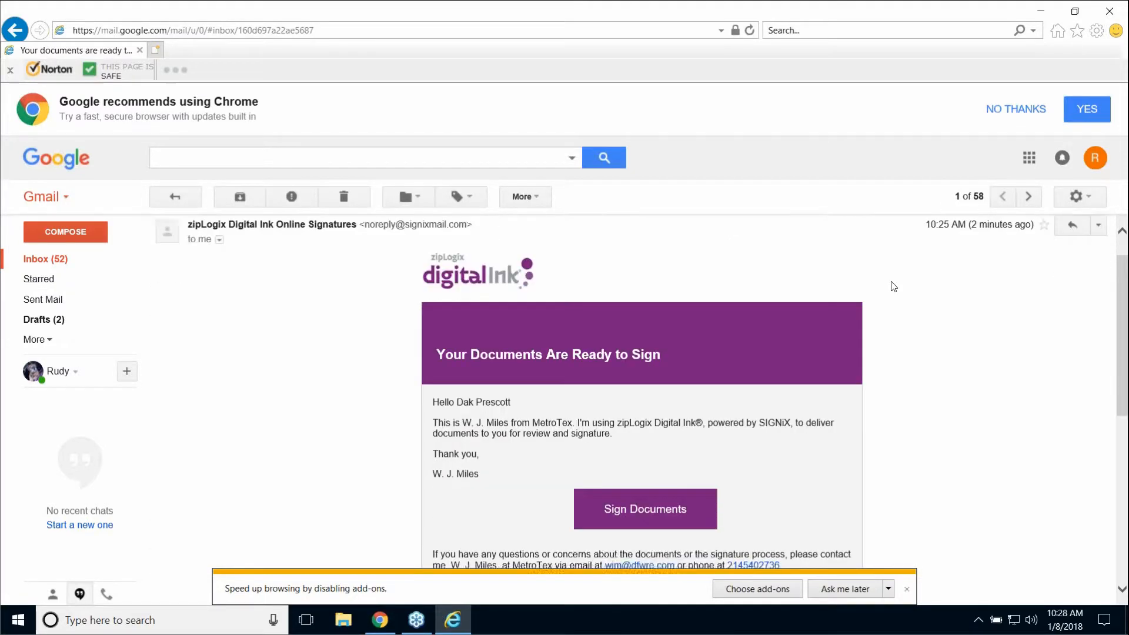
scroll(894, 287, down, 1)
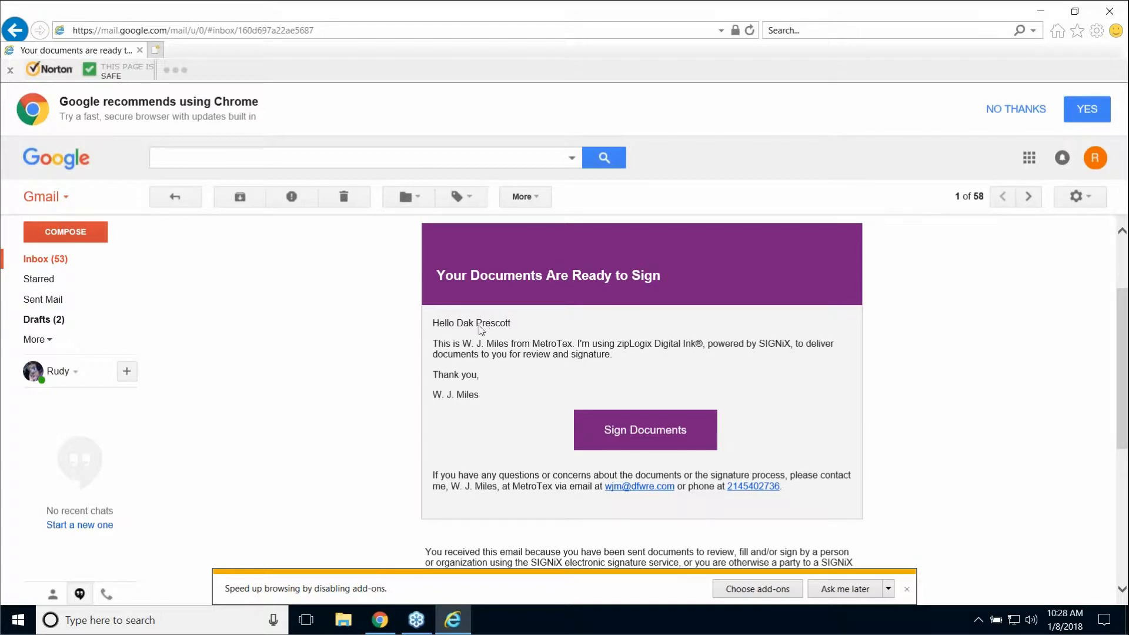
scroll(647, 376, down, 1)
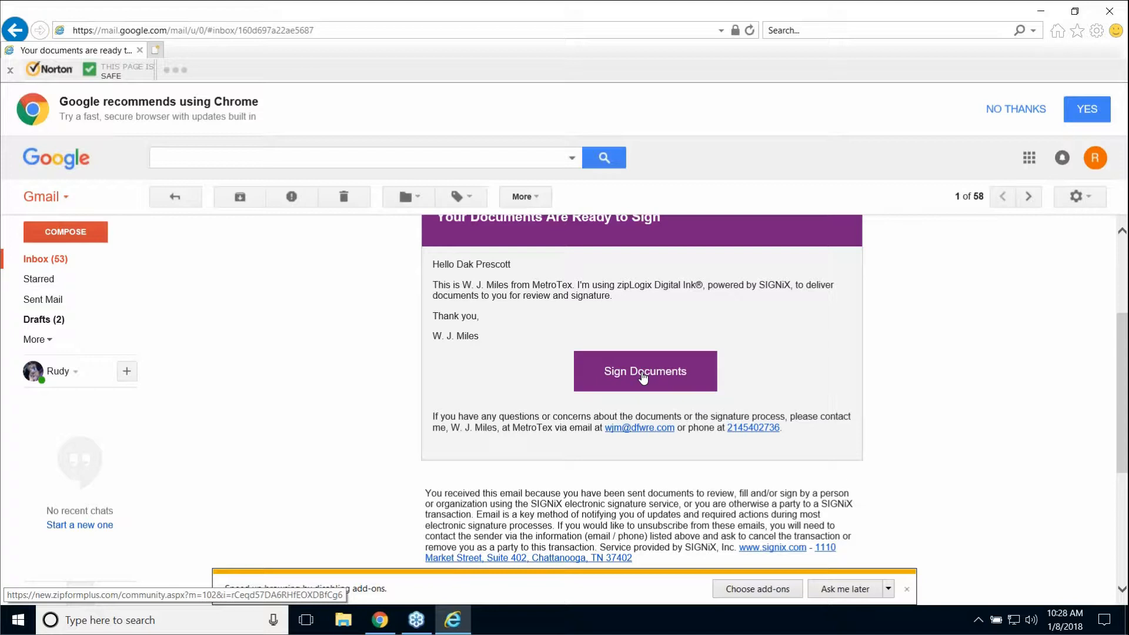
click(643, 378)
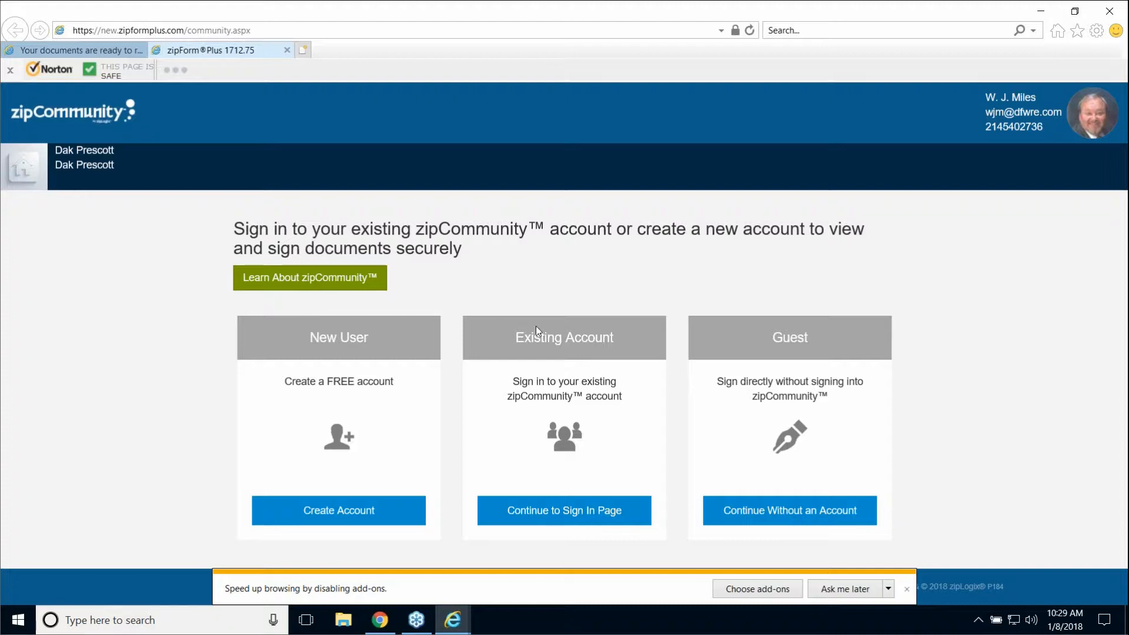
- Continue without an account to the Digital Ink consent page, then minimise Internet Explorer
click(802, 512)
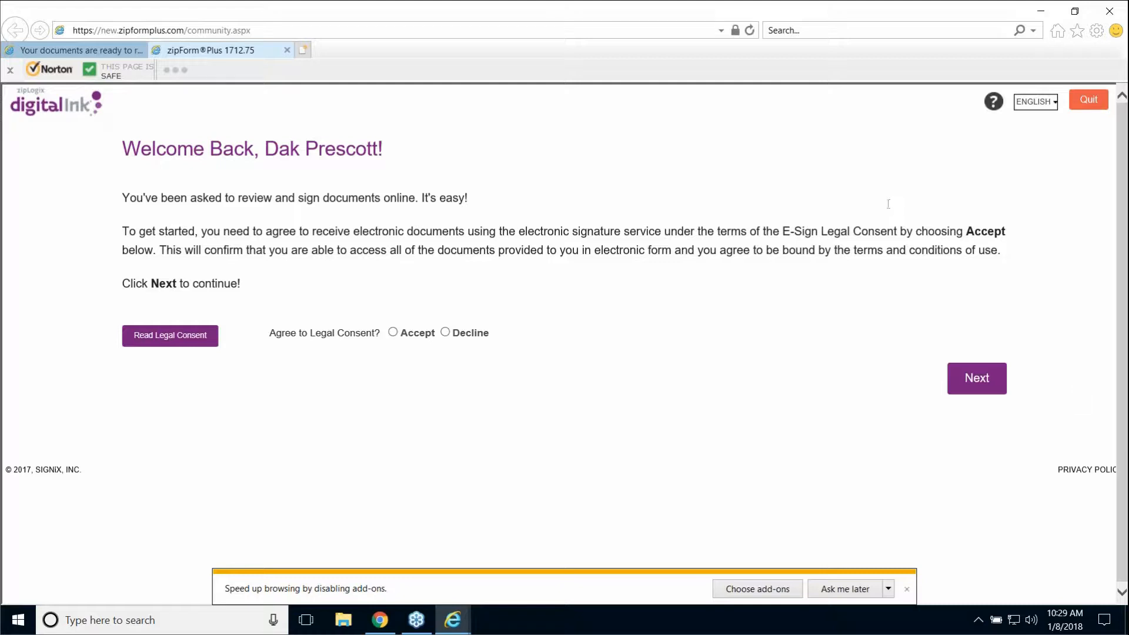
click(1043, 11)
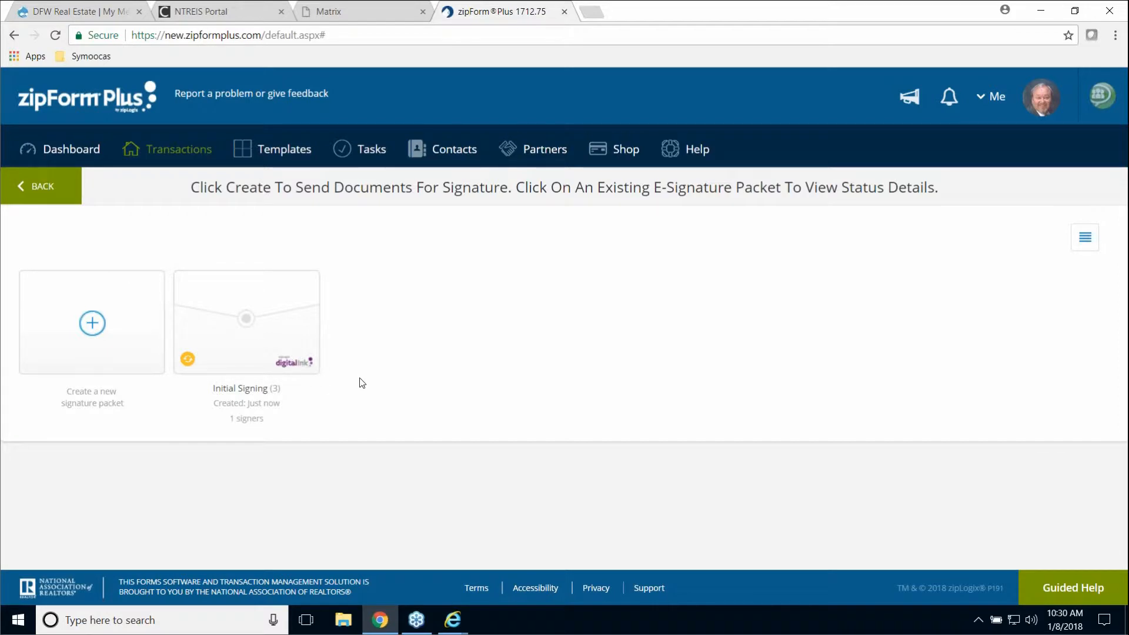
- Open the Dak Prescott transaction from Dashboard > Transactions and scroll down to Purchase Summary
click(84, 154)
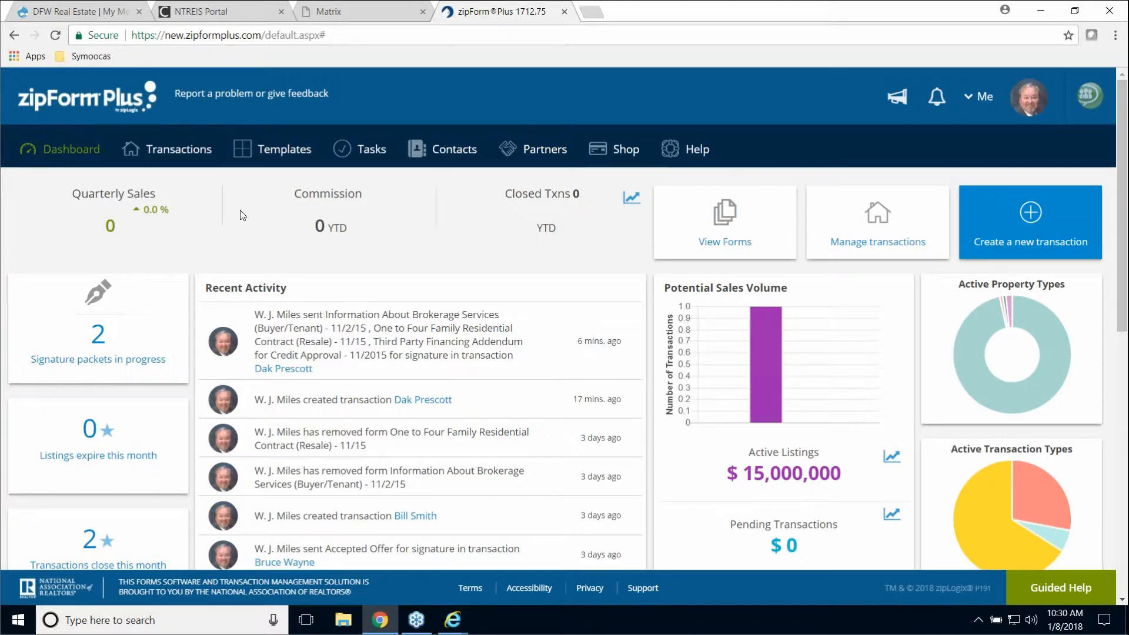
click(187, 154)
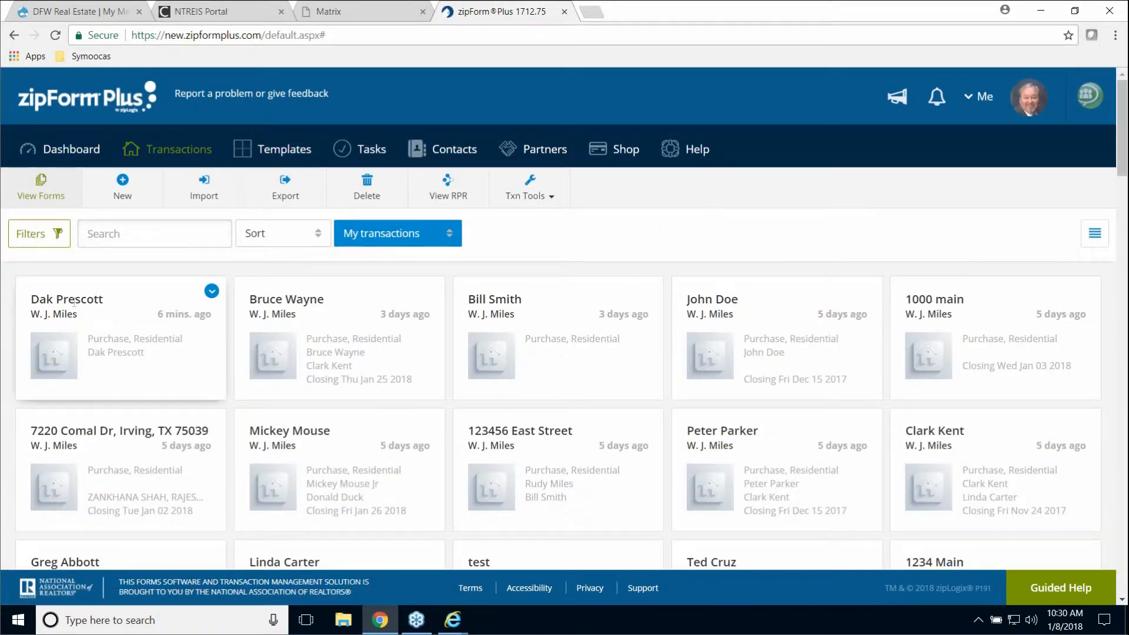
click(74, 301)
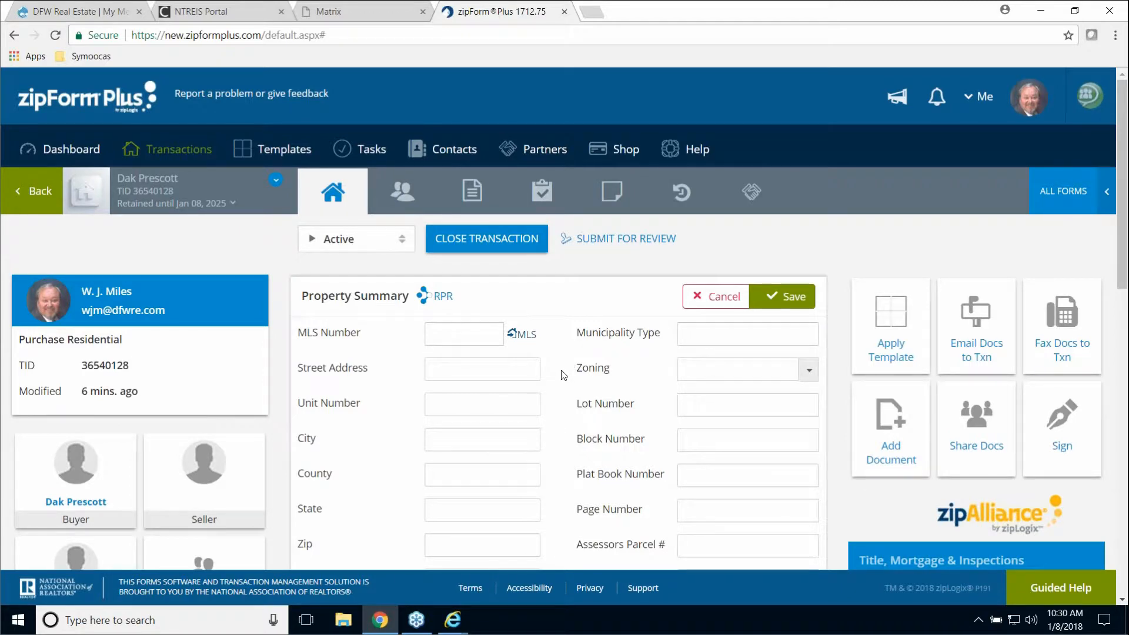
scroll(564, 374, down, 4)
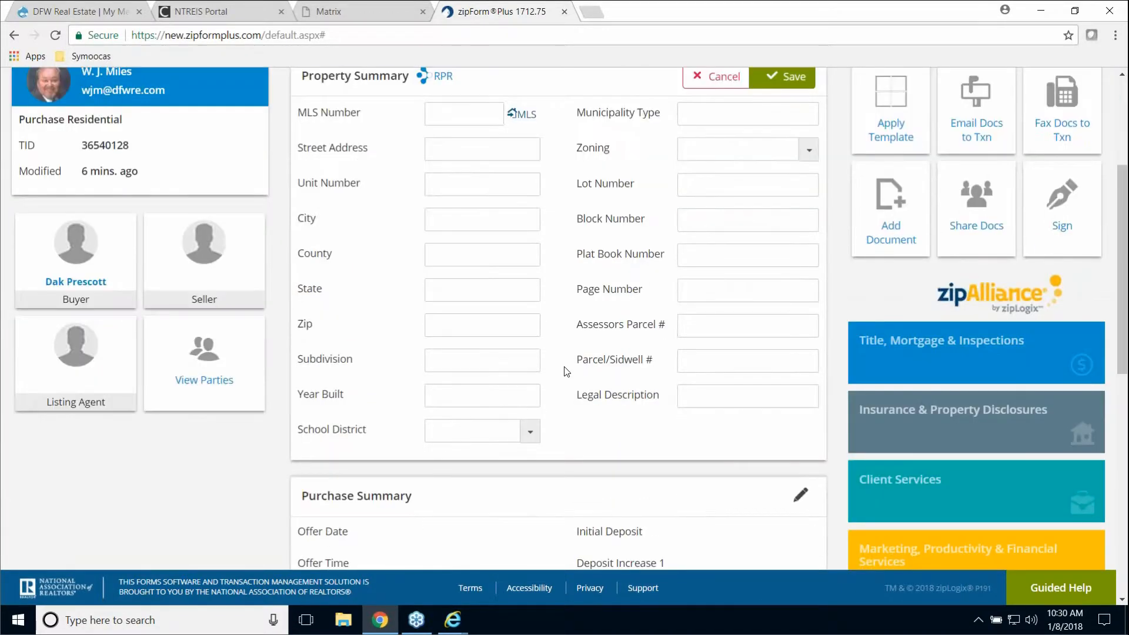
scroll(567, 371, down, 4)
scroll(568, 372, down, 1)
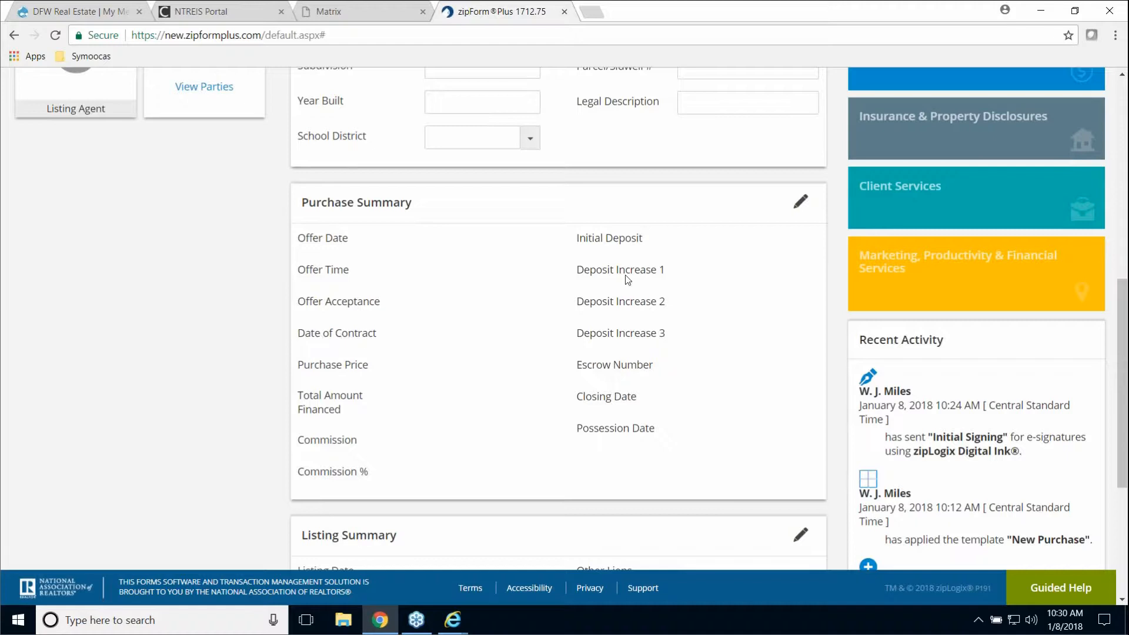
click(799, 204)
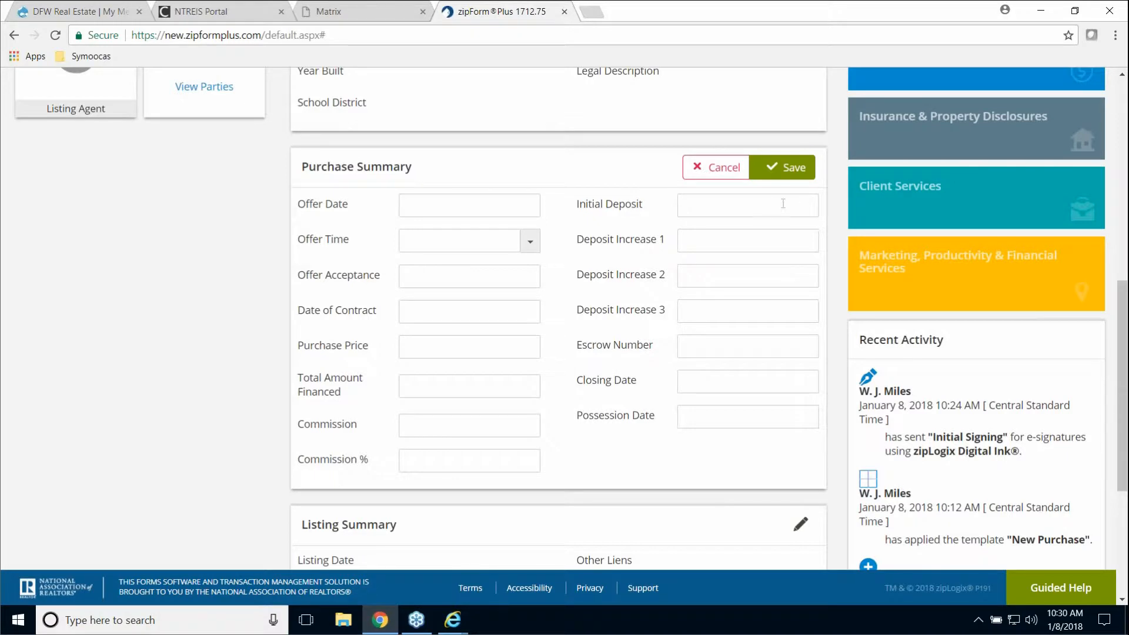
click(459, 310)
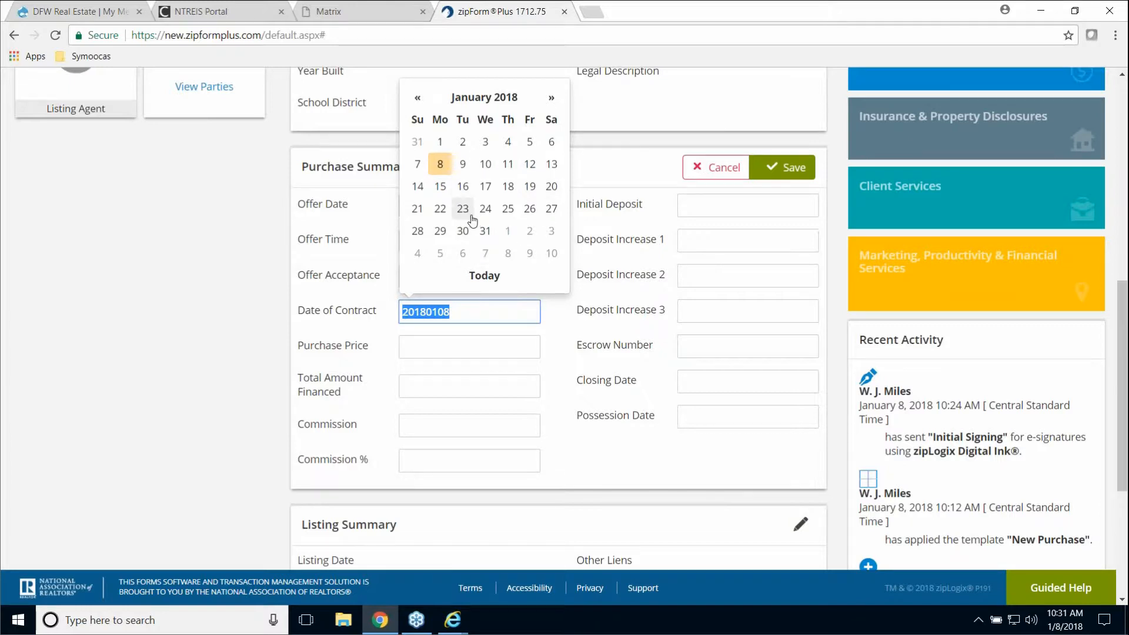
click(531, 143)
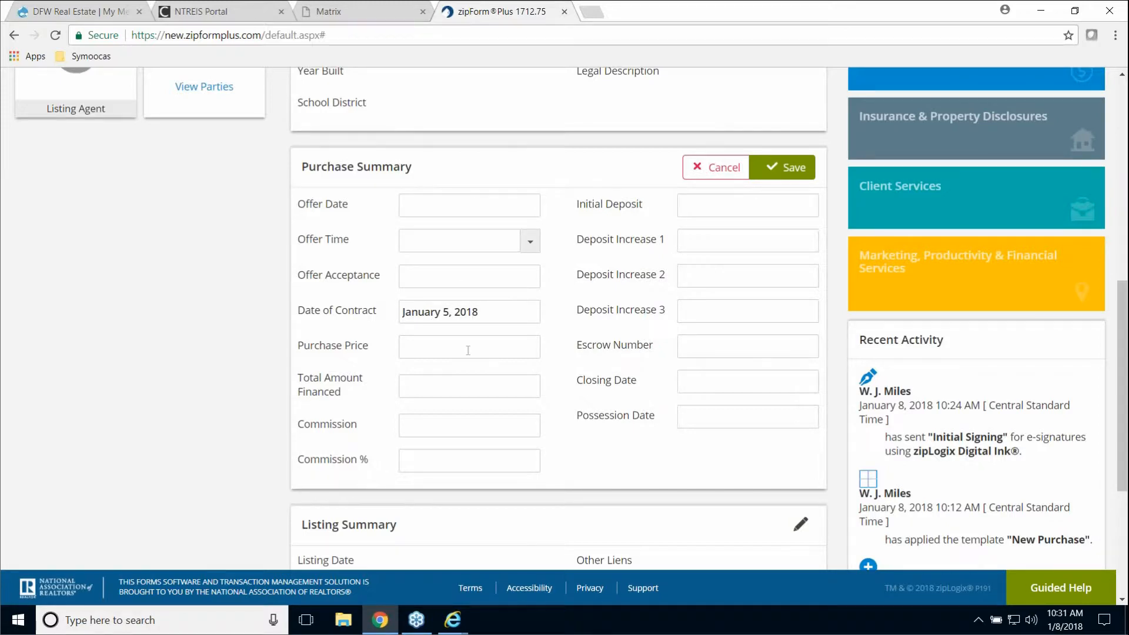
click(433, 204)
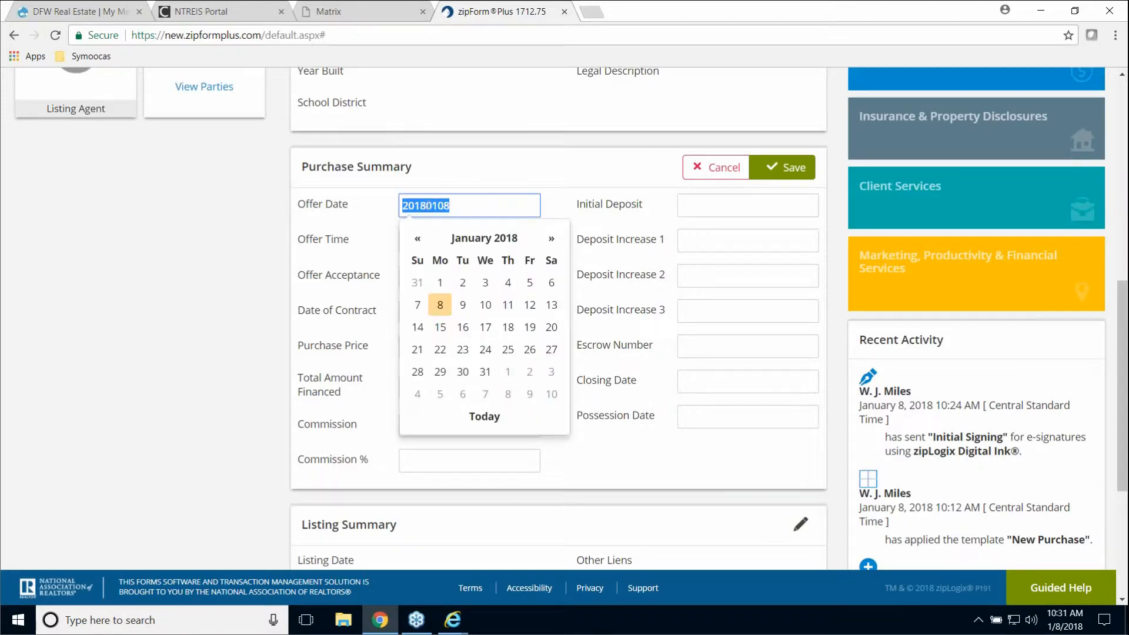
click(485, 283)
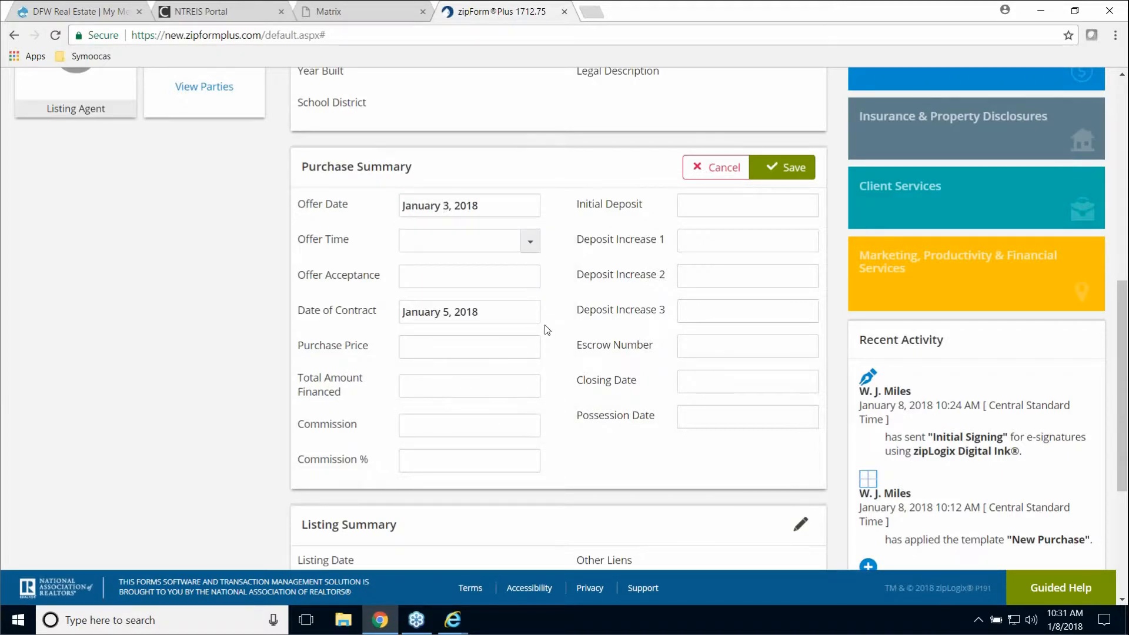
scroll(548, 326, down, 4)
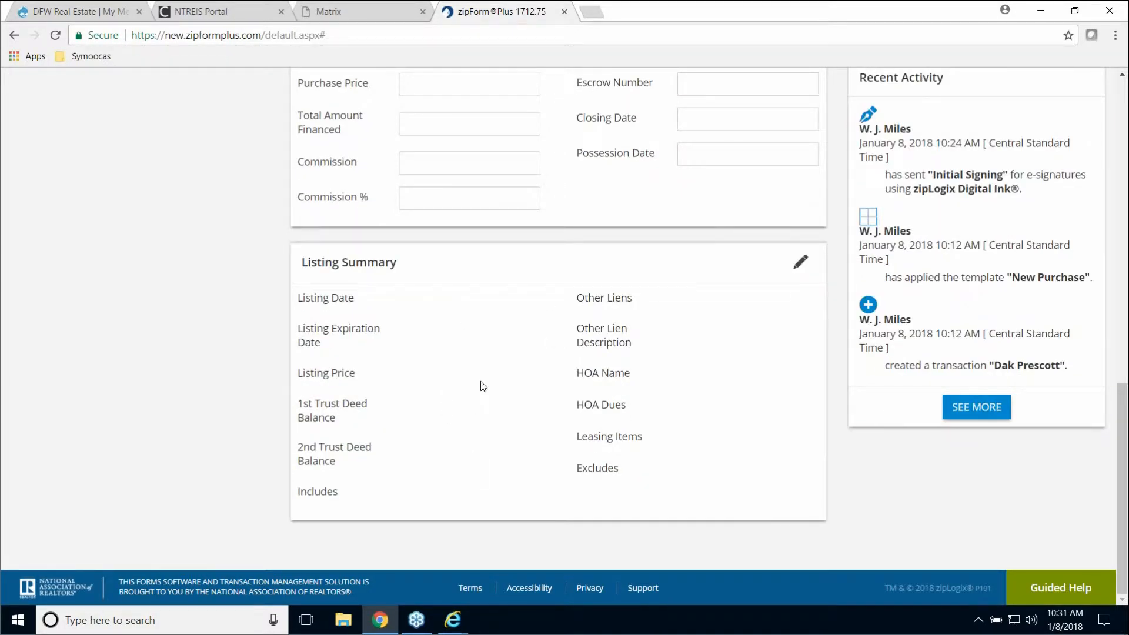
scroll(700, 388, up, 1)
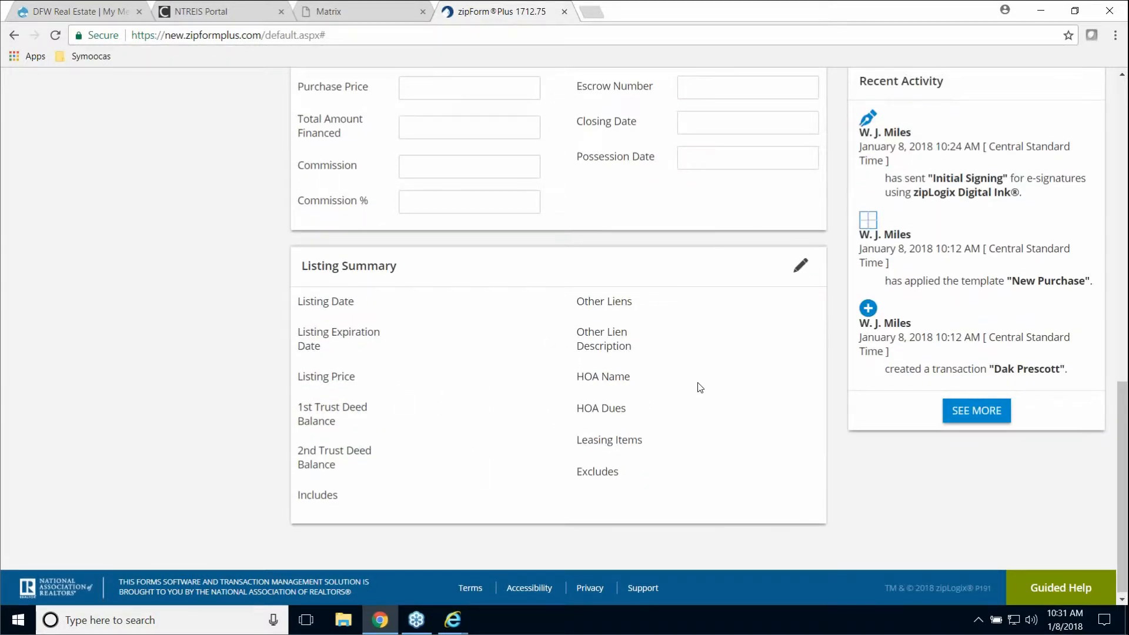
scroll(701, 388, up, 10)
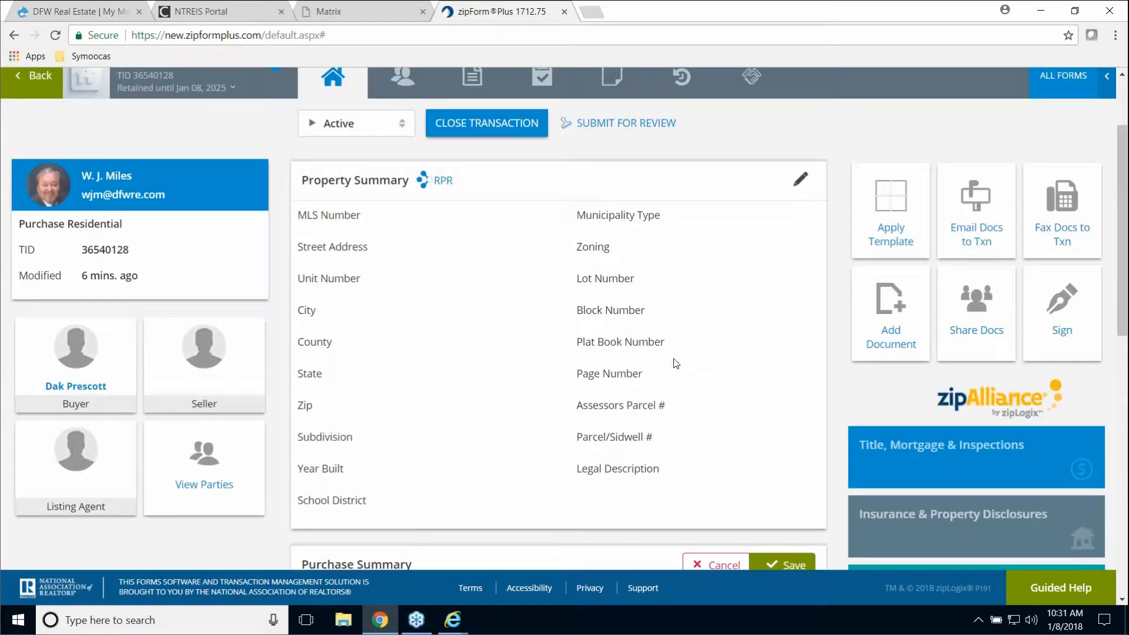
scroll(802, 359, down, 9)
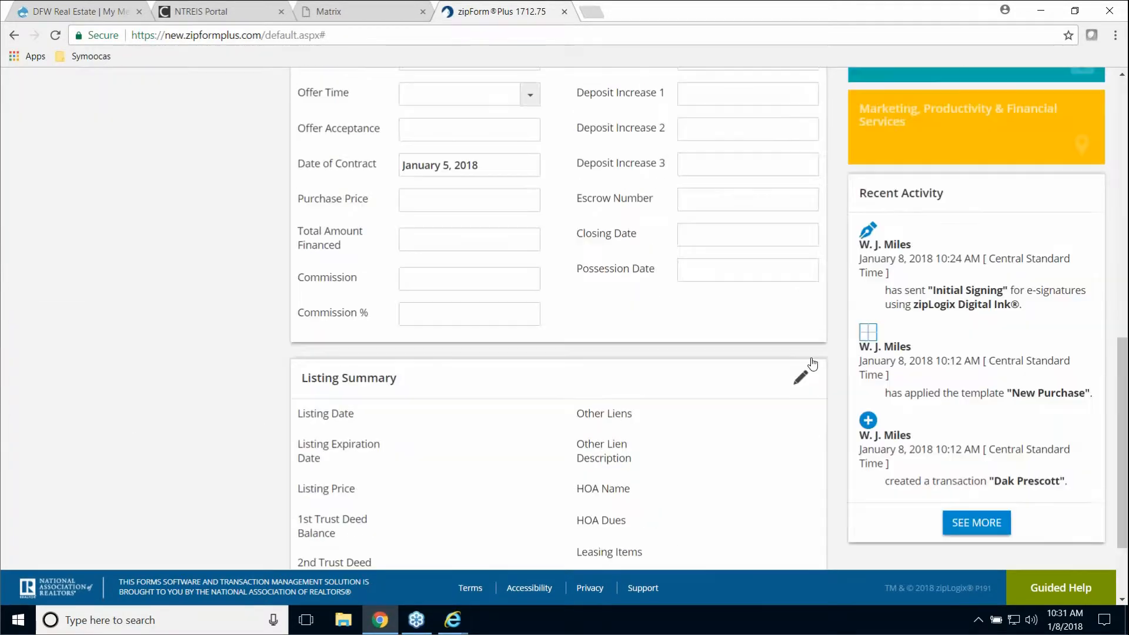
scroll(106, 218, up, 10)
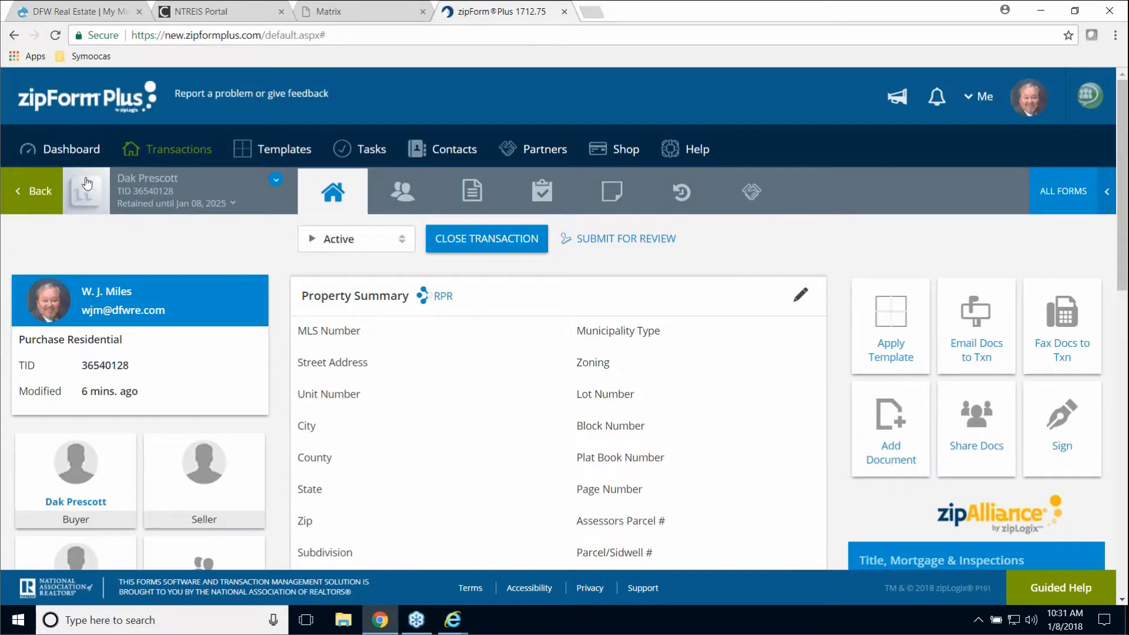
- Reopen the Dak Prescott transaction via Dashboard > Transactions and open its Active status selector
click(76, 150)
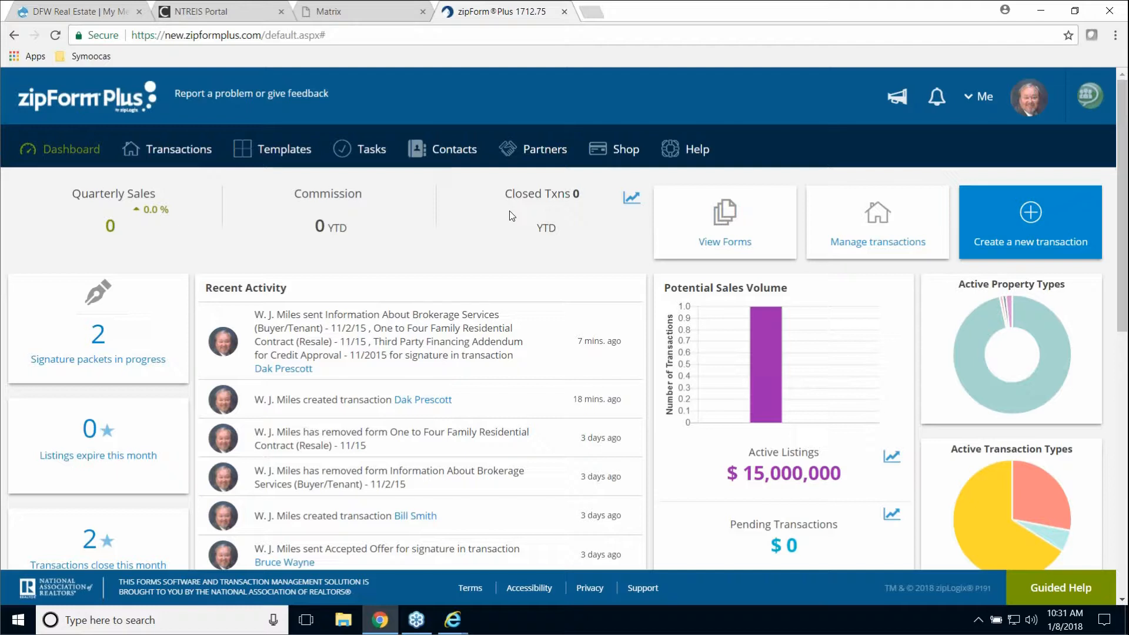
click(167, 151)
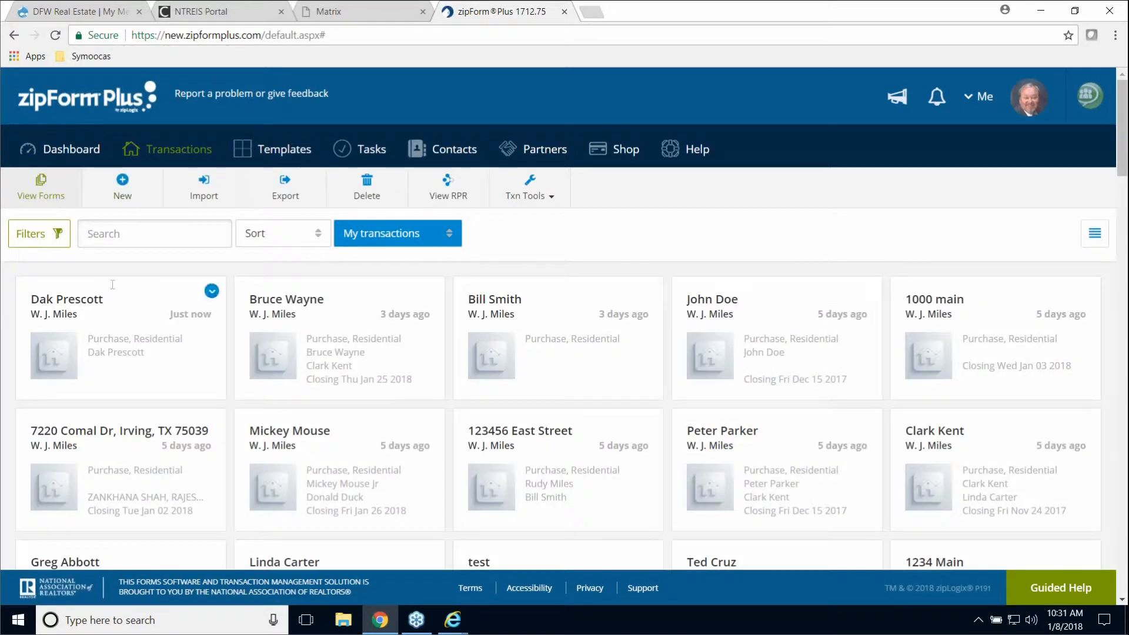
click(89, 304)
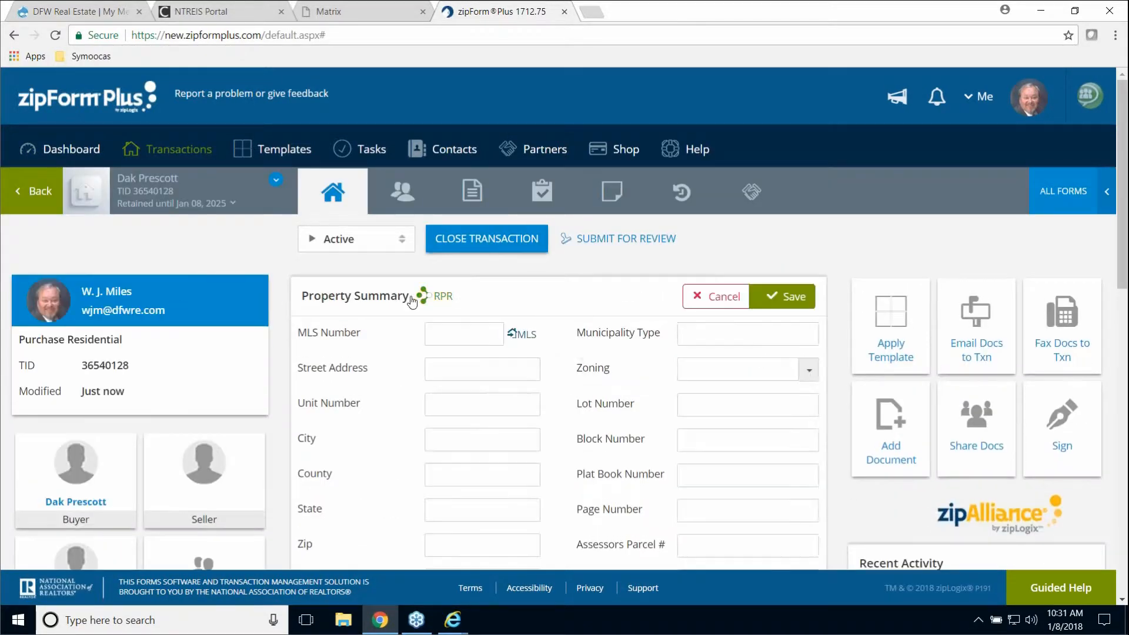
click(403, 240)
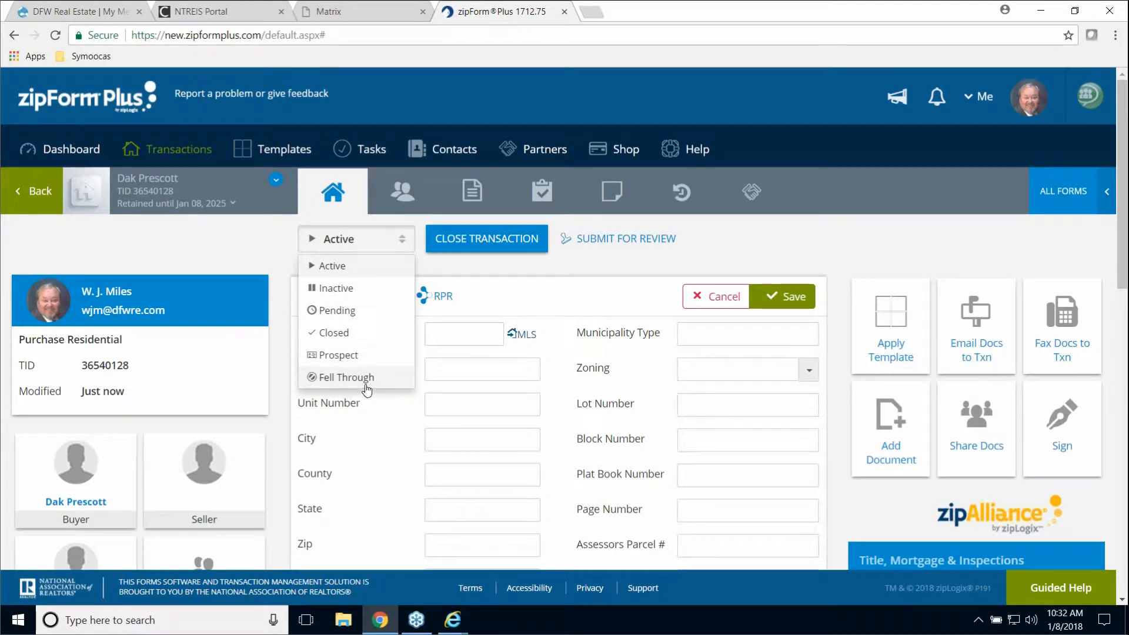
- Set Dak Prescott to Closed with closing date January 8, 2018, accepting the retention notice
click(333, 333)
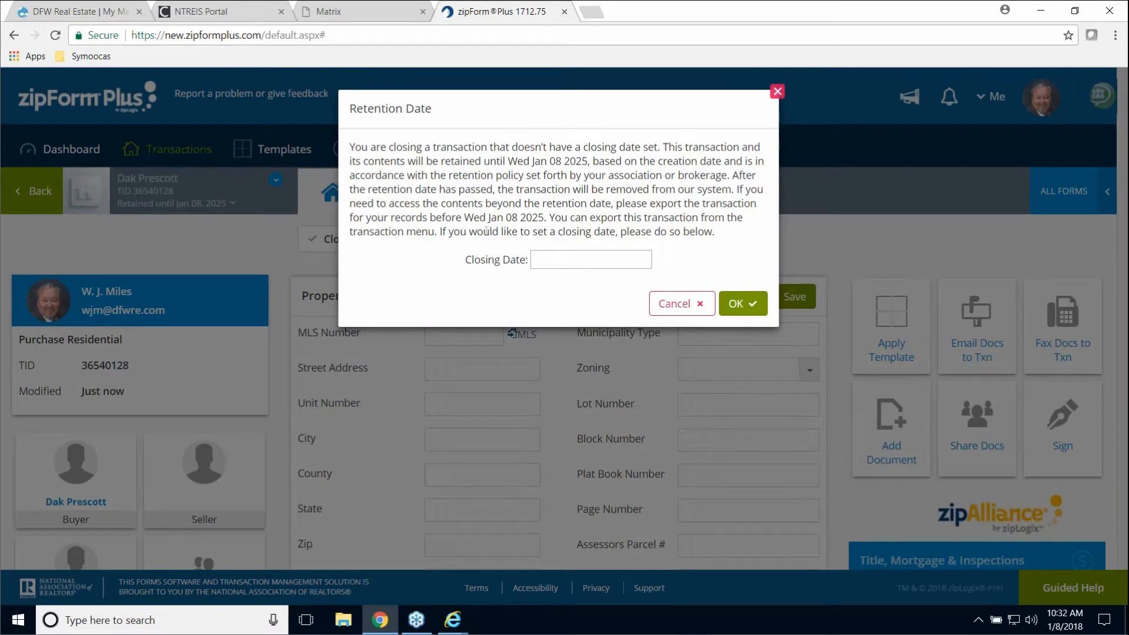
click(540, 259)
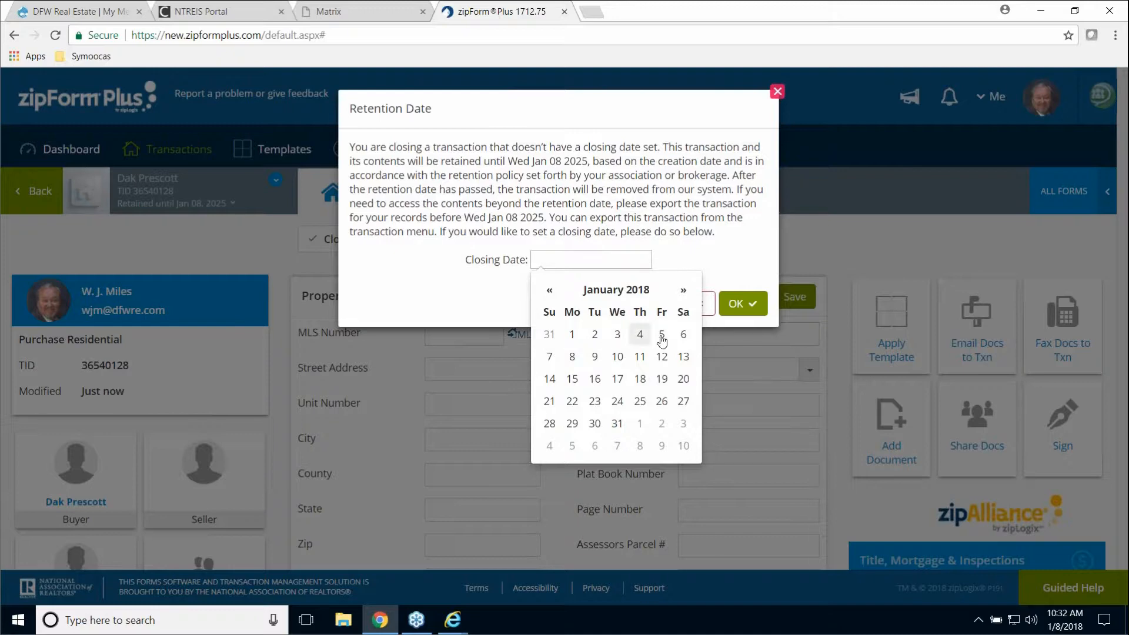
click(574, 357)
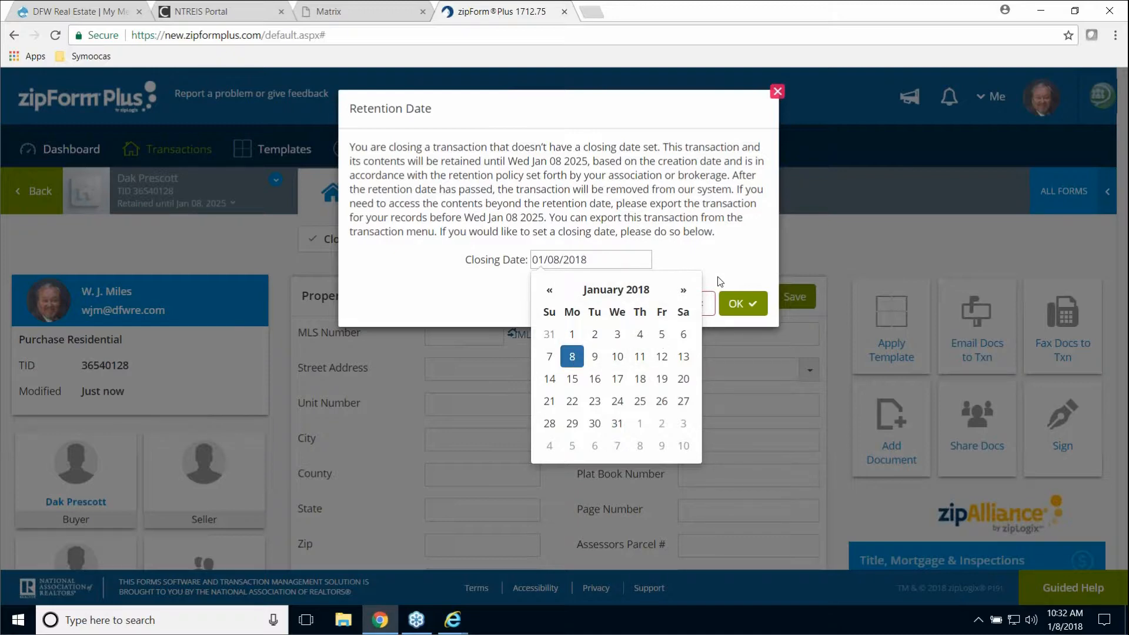
click(745, 312)
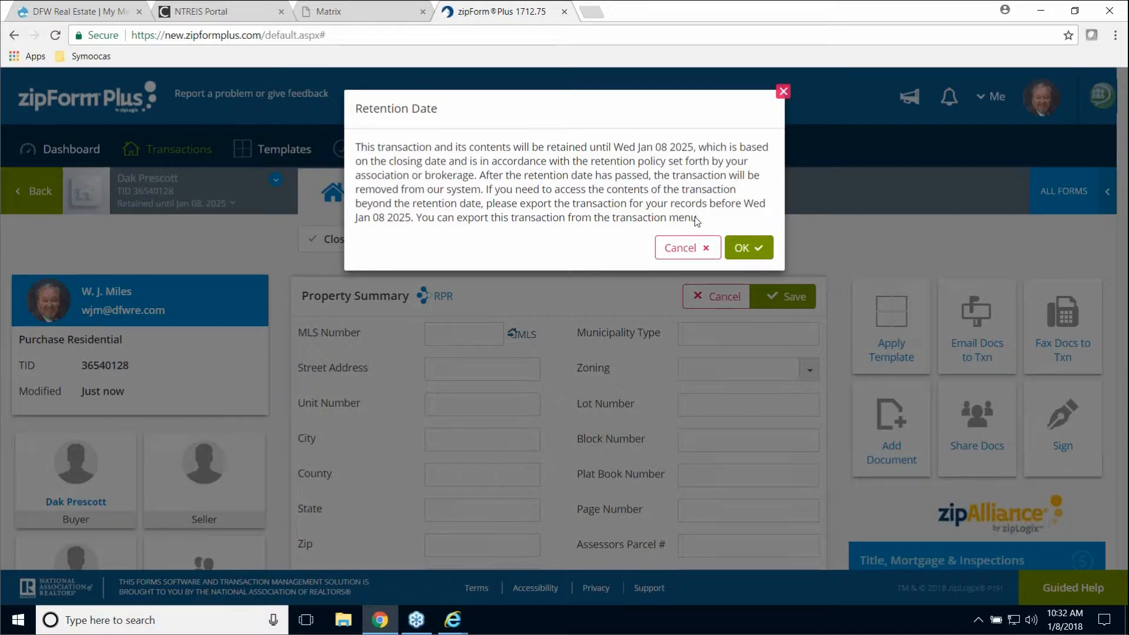
click(746, 249)
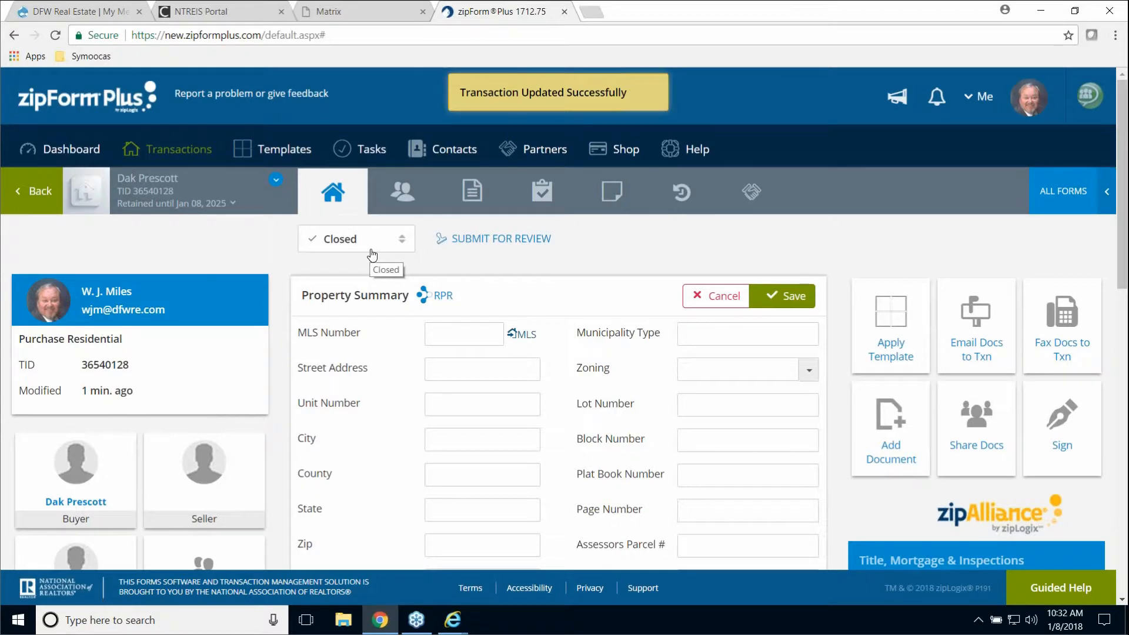
click(74, 149)
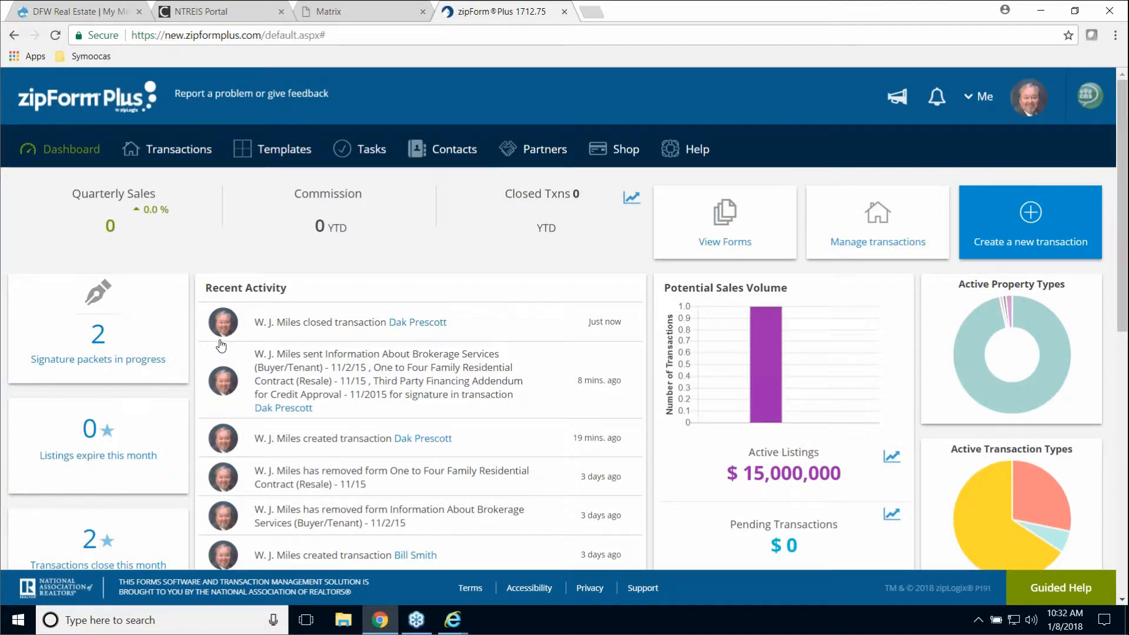
- From the Closed Txns chart, run the Closed Txns report for 01/01/2018 to 01/01/2019
click(633, 198)
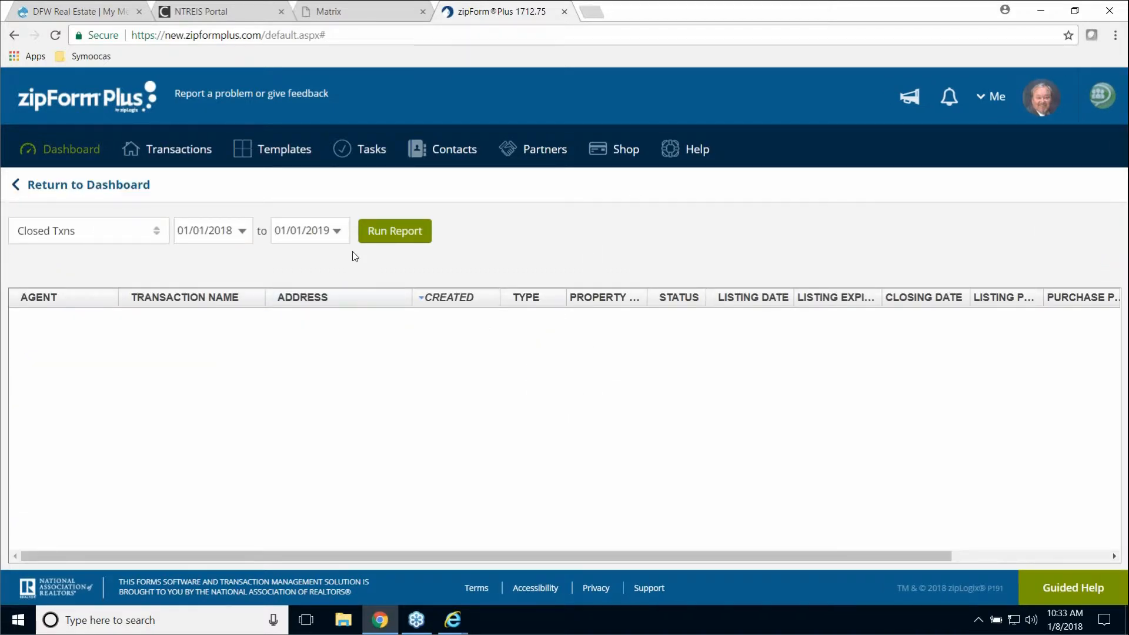
click(156, 237)
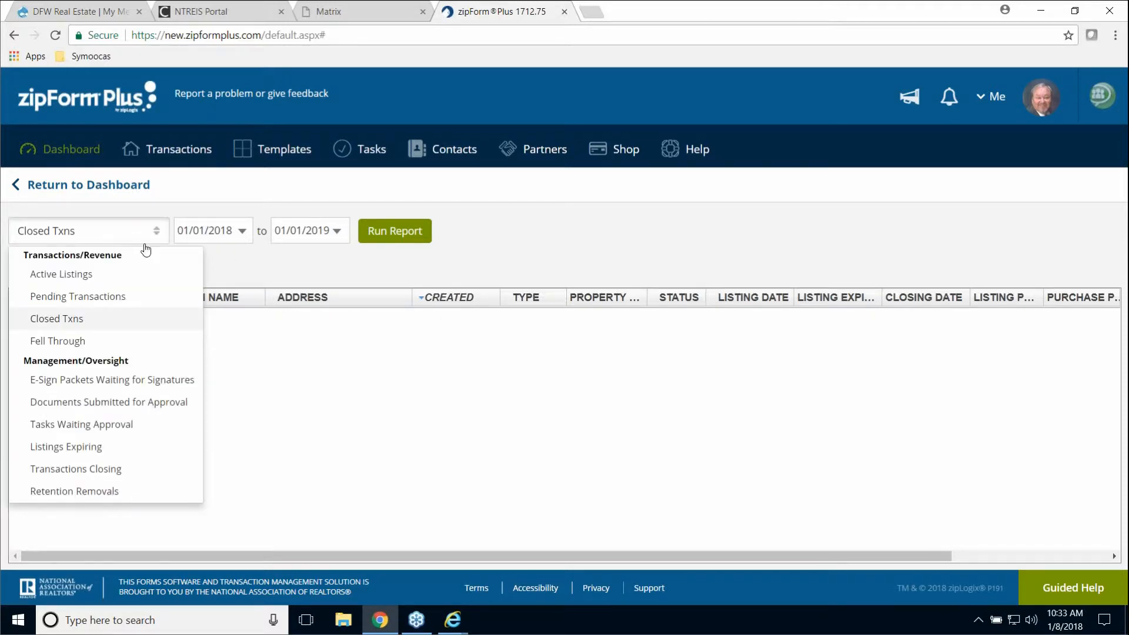
click(115, 319)
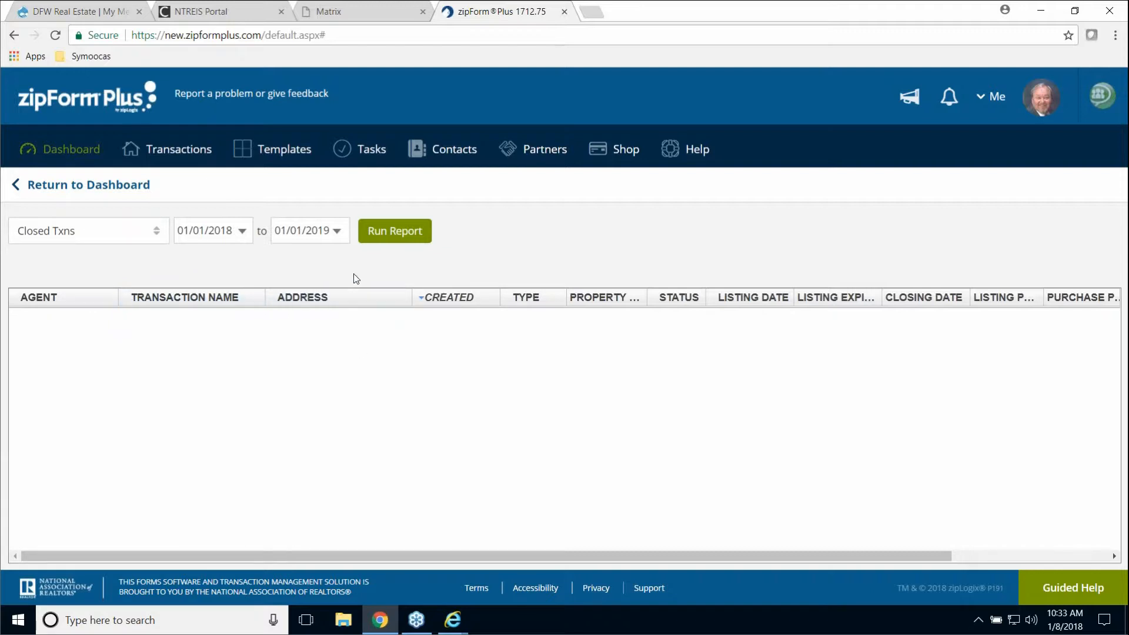
click(395, 232)
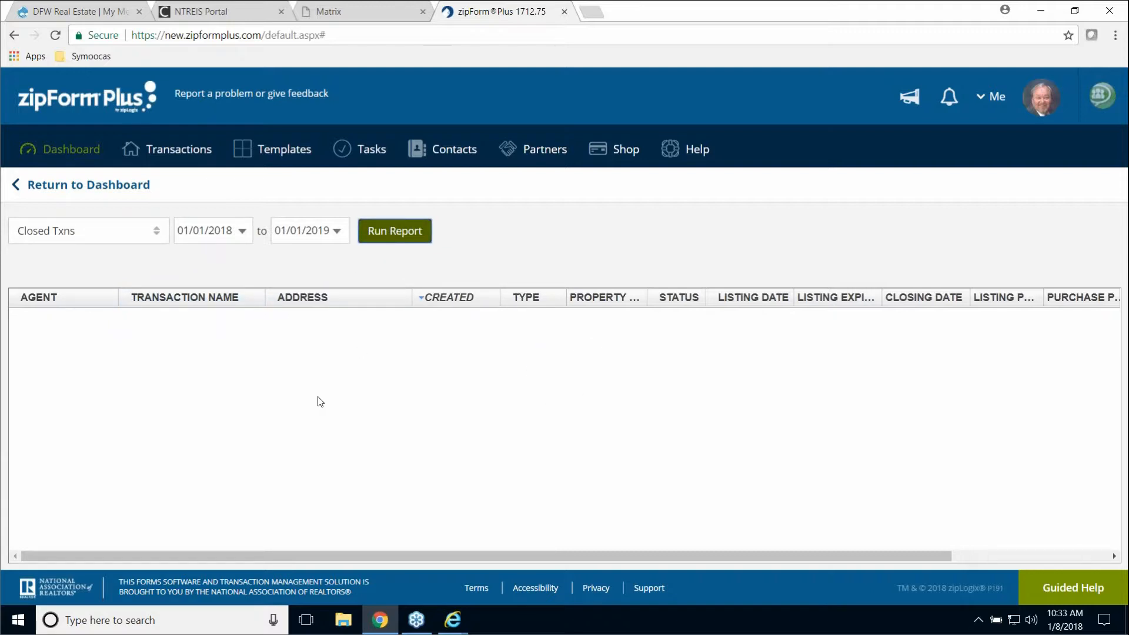
- Return from the Closed Txns report to the zipForm Plus dashboard
click(67, 149)
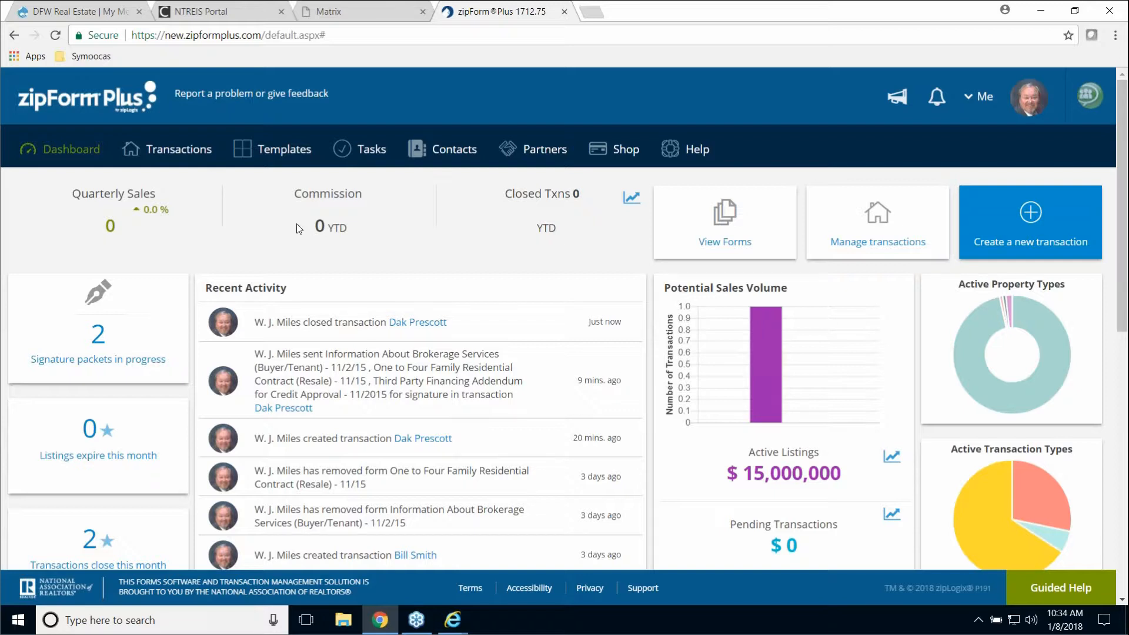
- Open the client's One to Four Family Residential Contract (Resale) and start e-sign packet TREC20-13
click(177, 157)
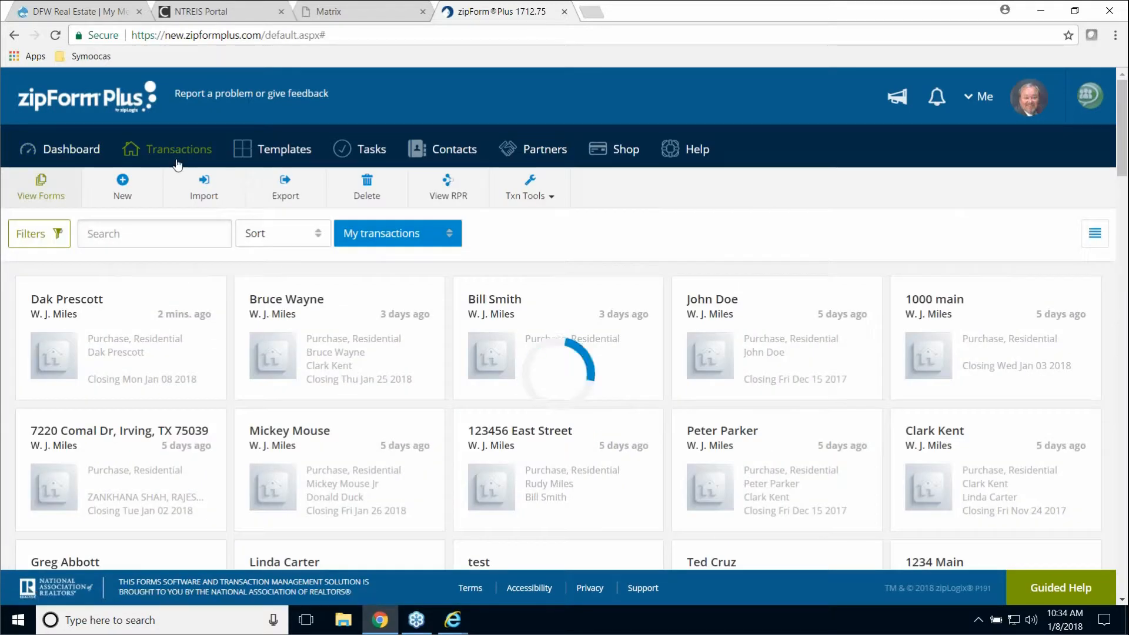
click(81, 304)
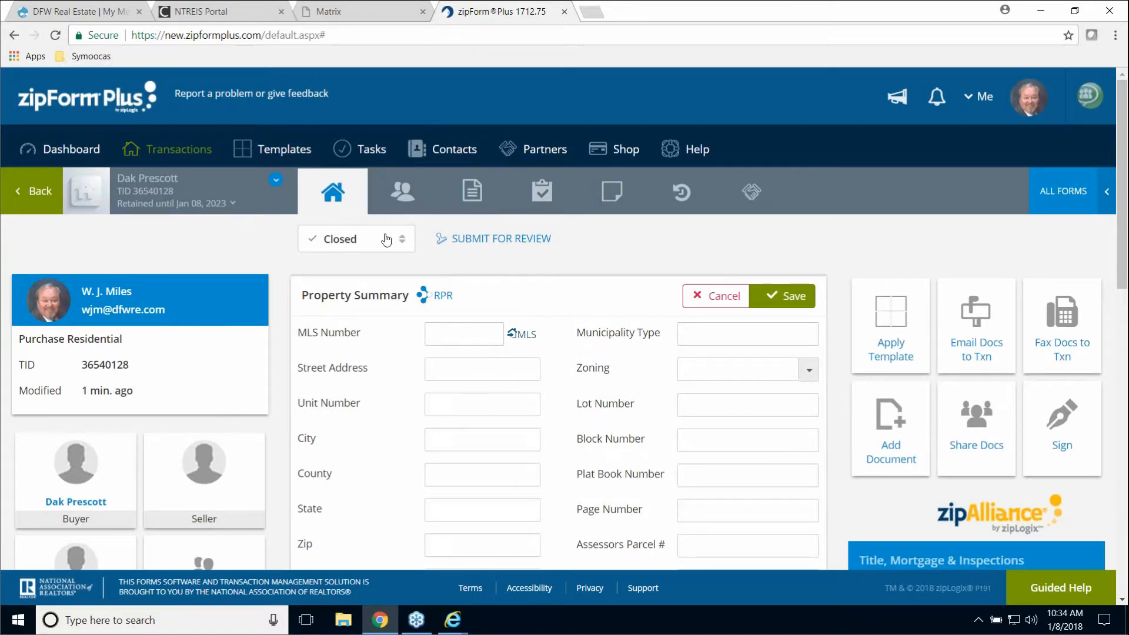
click(476, 211)
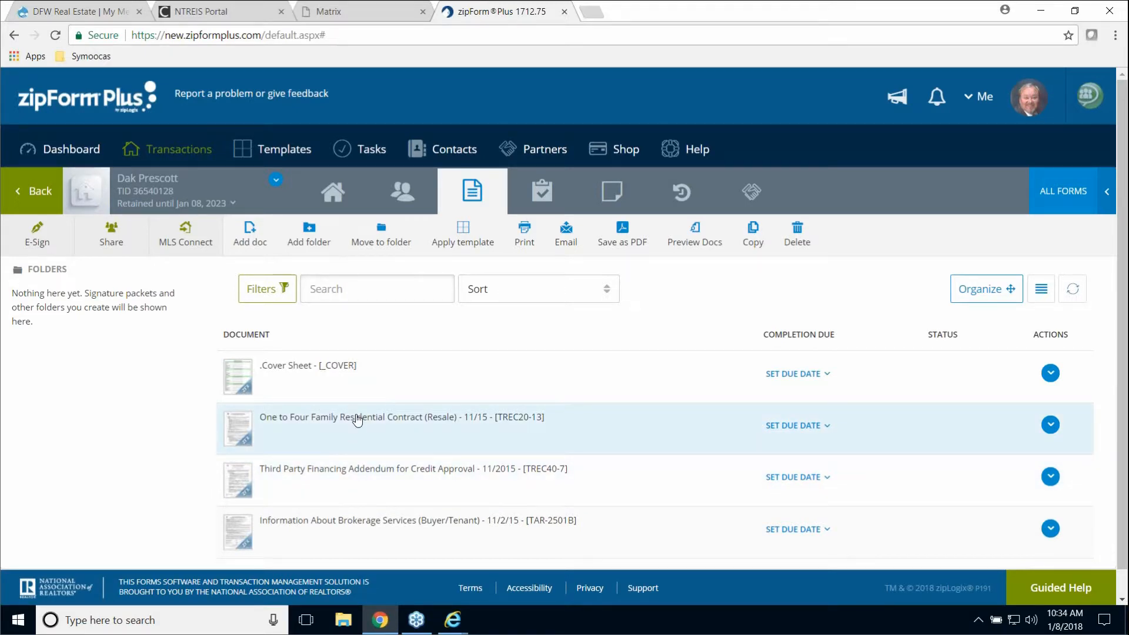
click(357, 418)
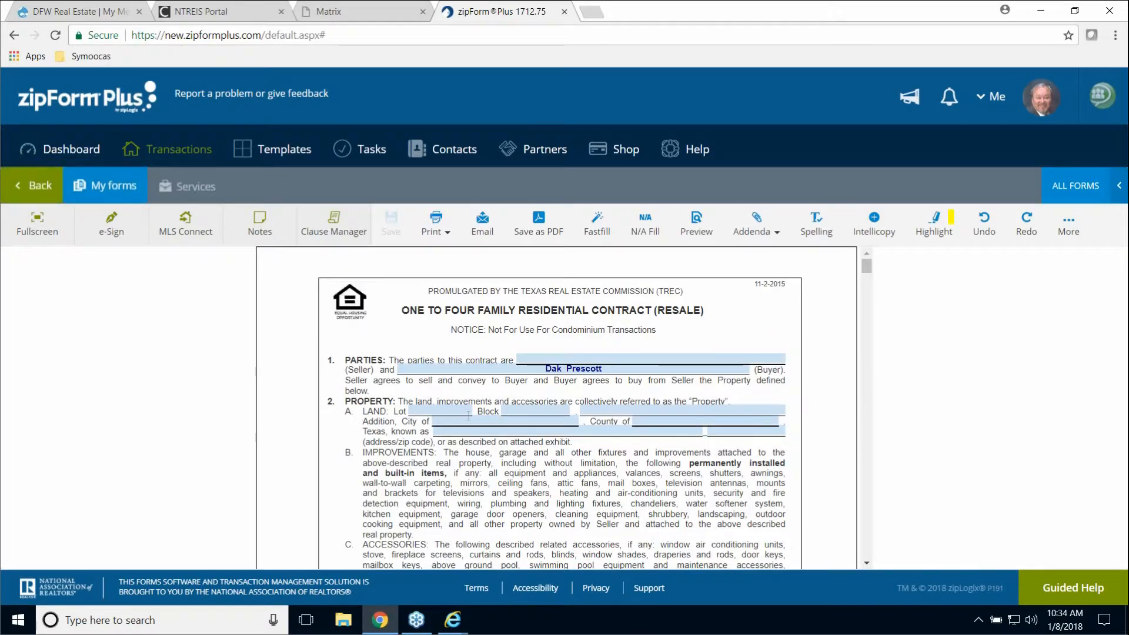
click(113, 228)
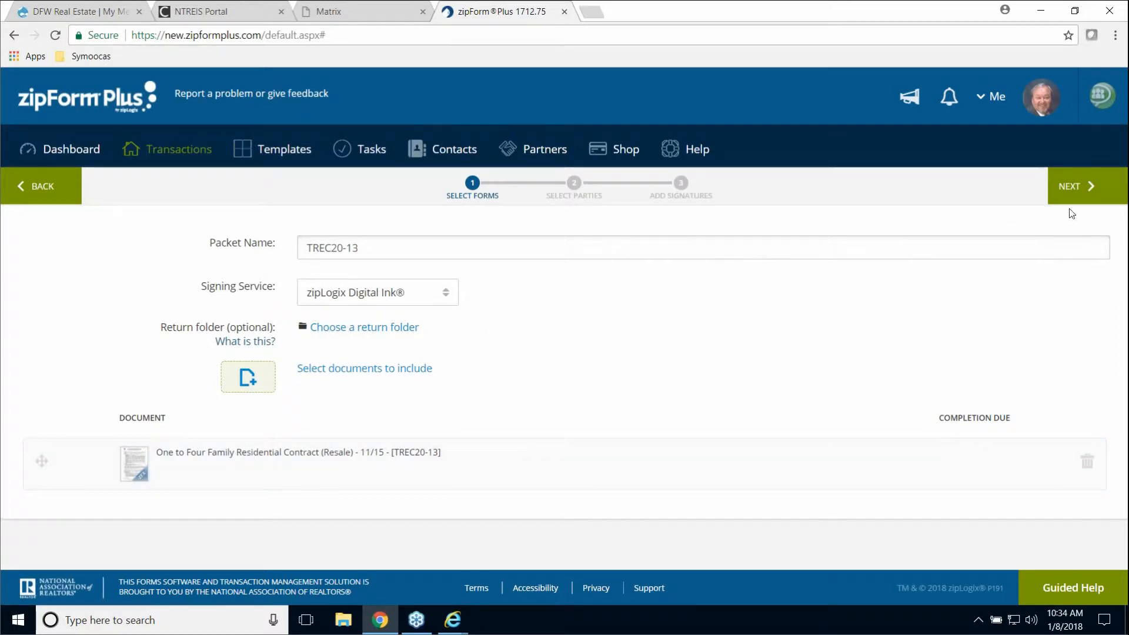
- Add the buyer from Transaction Parties as Buyer One signer, then continue to Add Signatures
click(1071, 185)
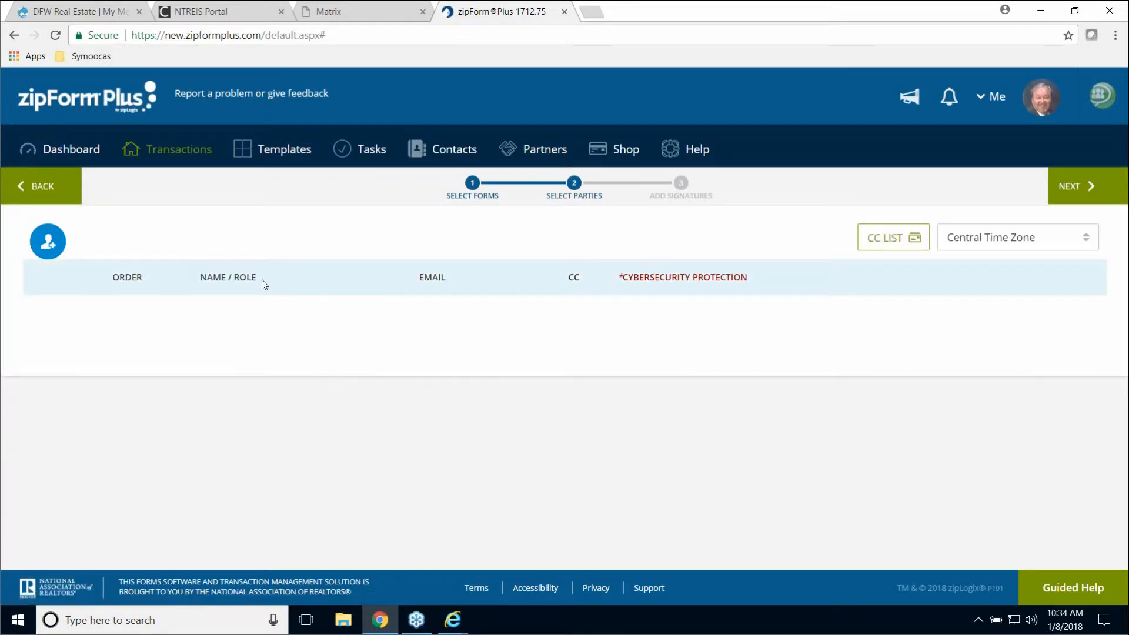
click(47, 240)
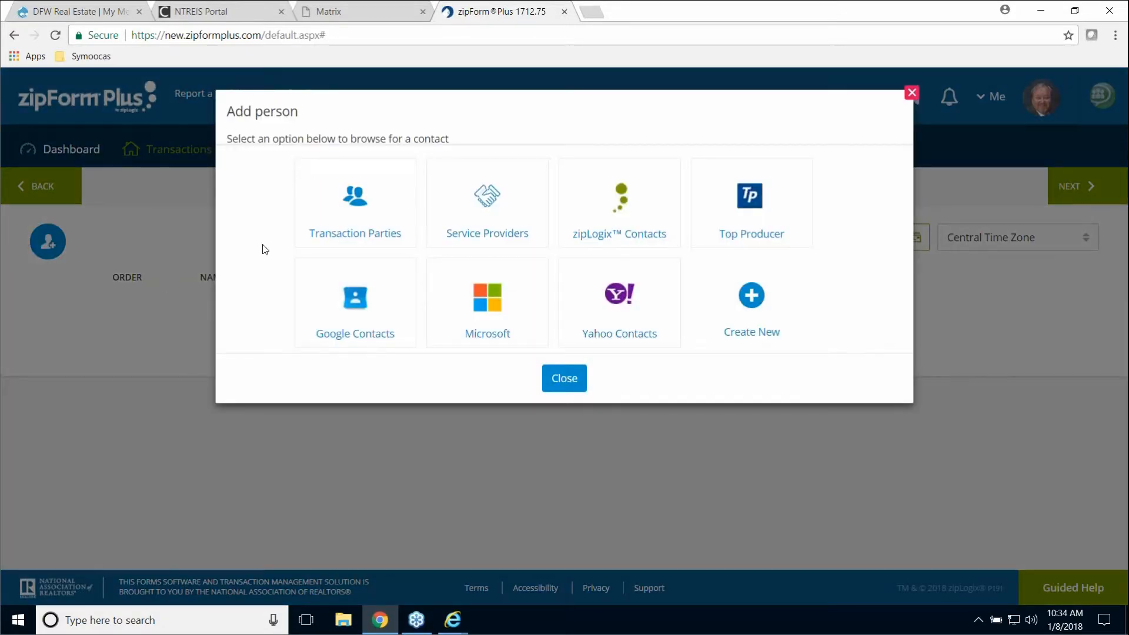
click(358, 212)
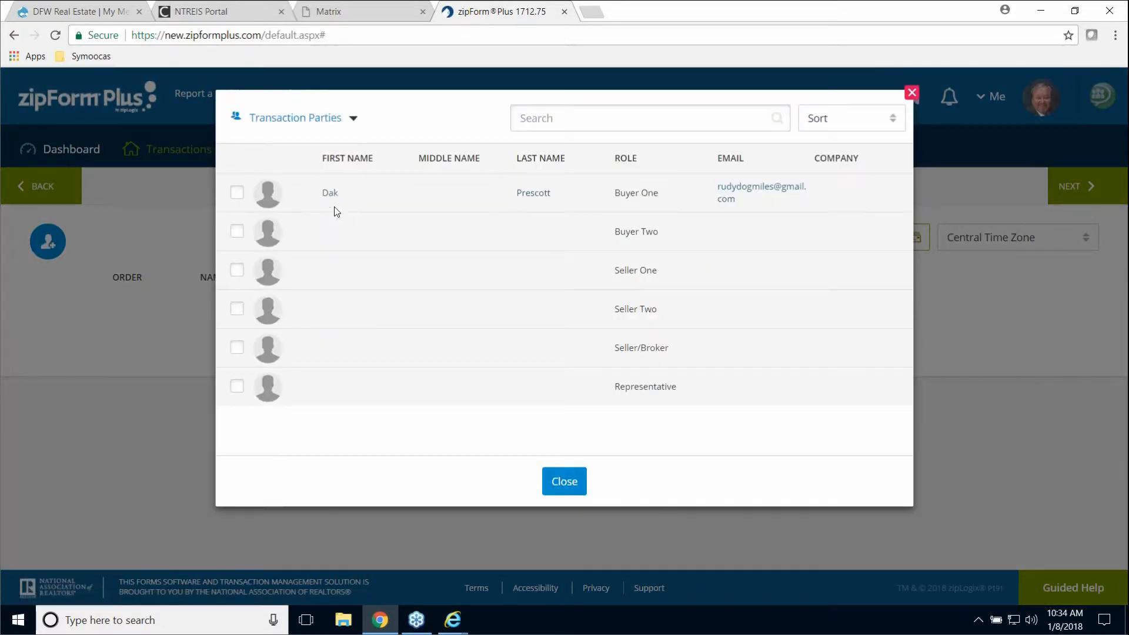
click(237, 193)
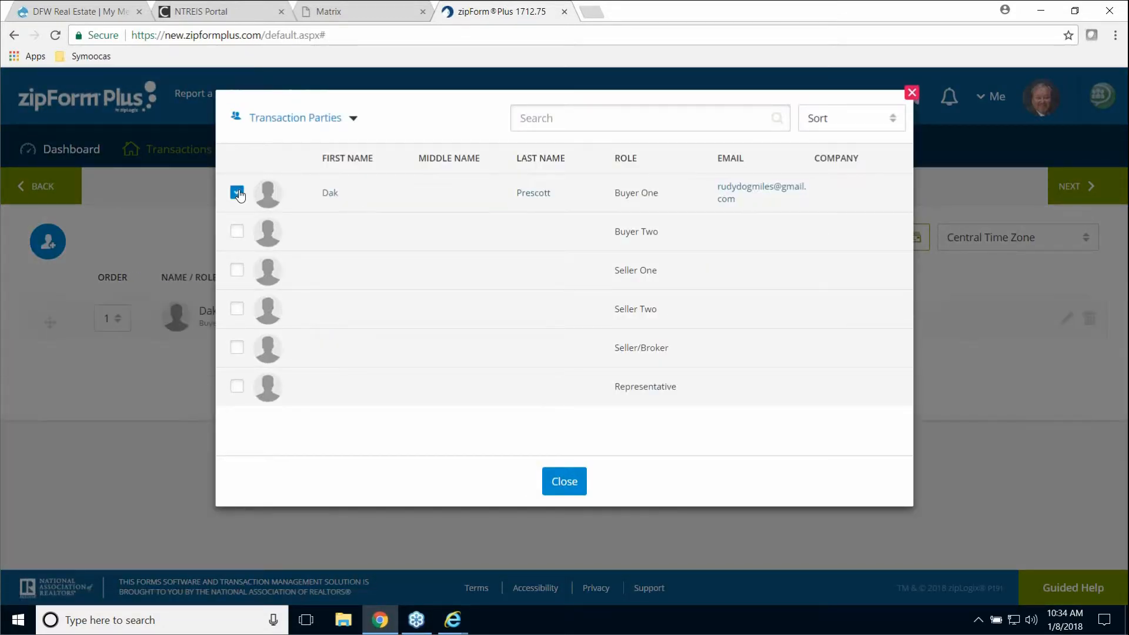
click(564, 481)
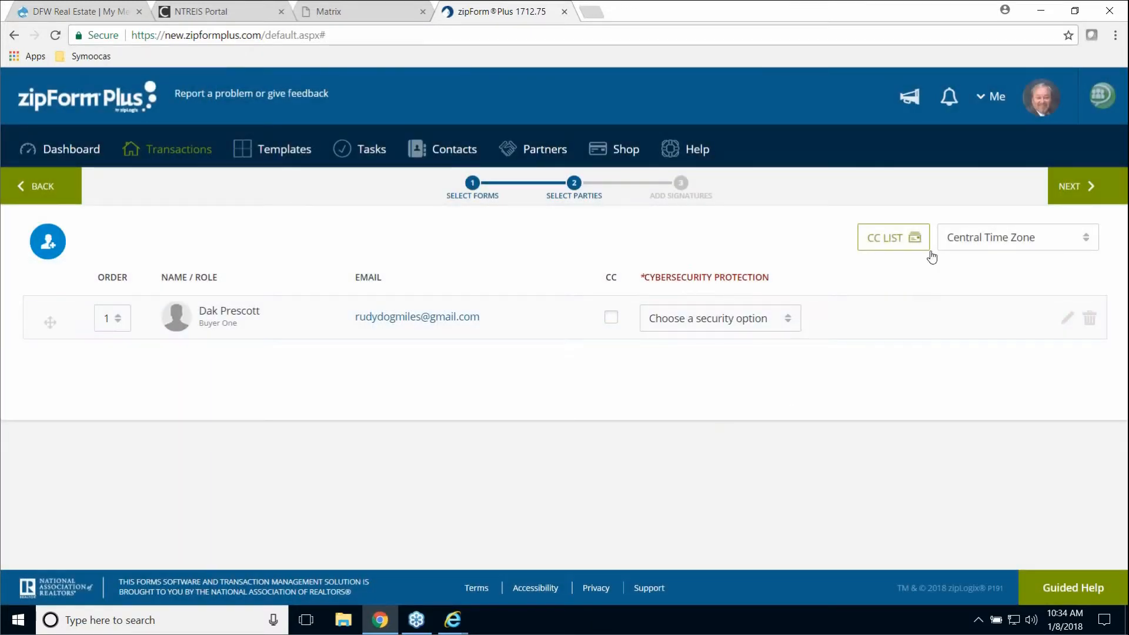
click(1071, 186)
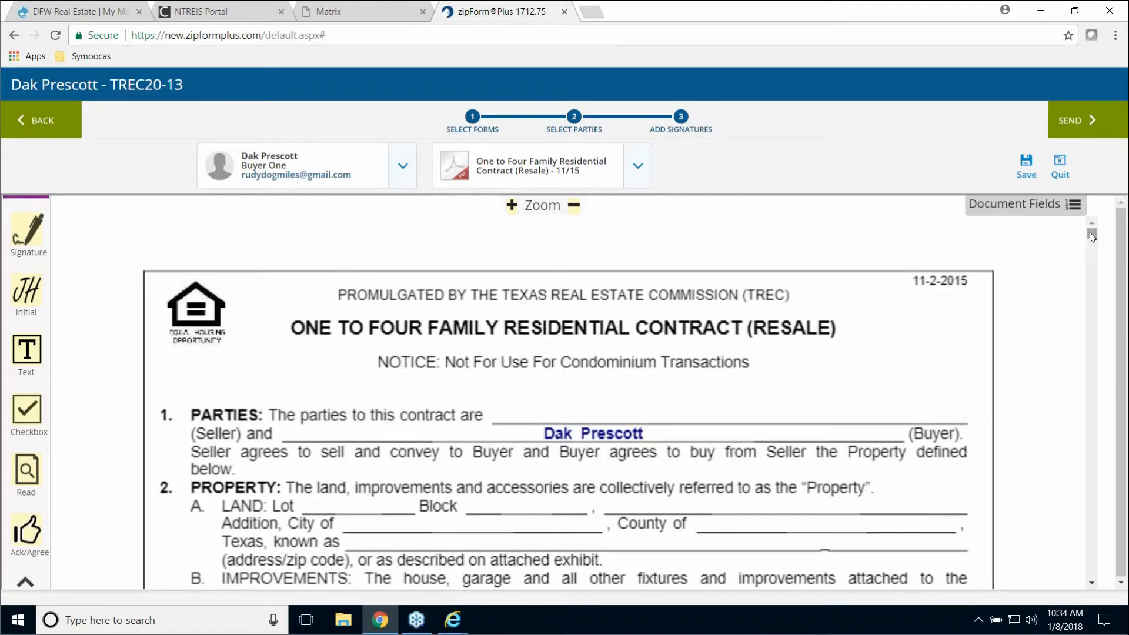
- Include a date field with the DP initials field and place it at the footer's right end
mouse_move(1091, 236)
mouse_down()
mouse_move(1100, 449)
mouse_move(1089, 519)
mouse_up()
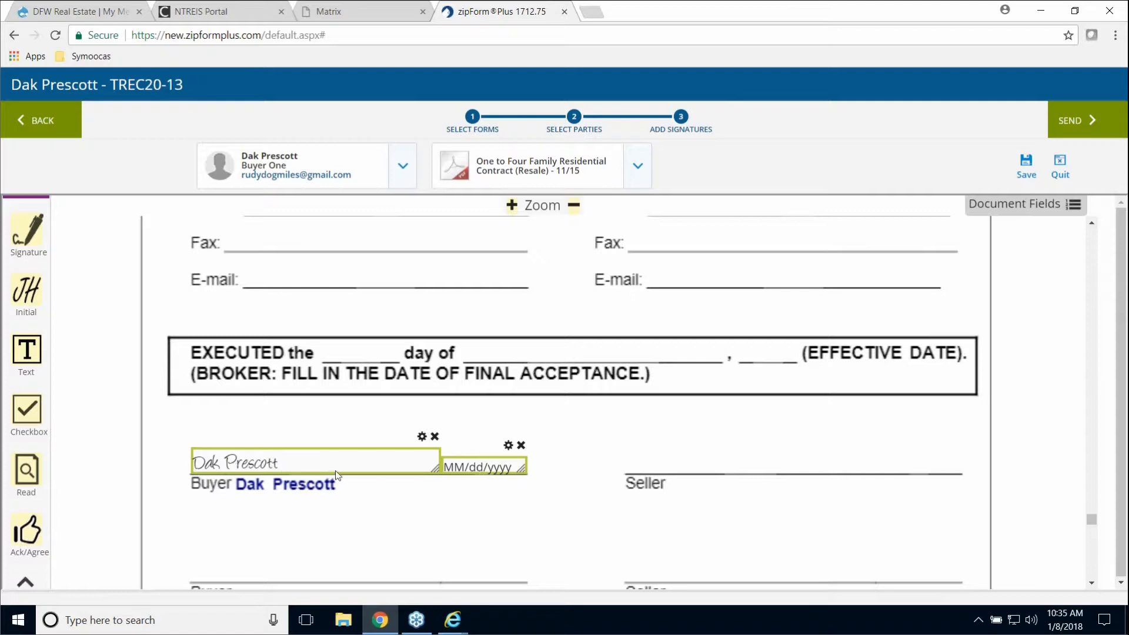
scroll(553, 447, down, 10)
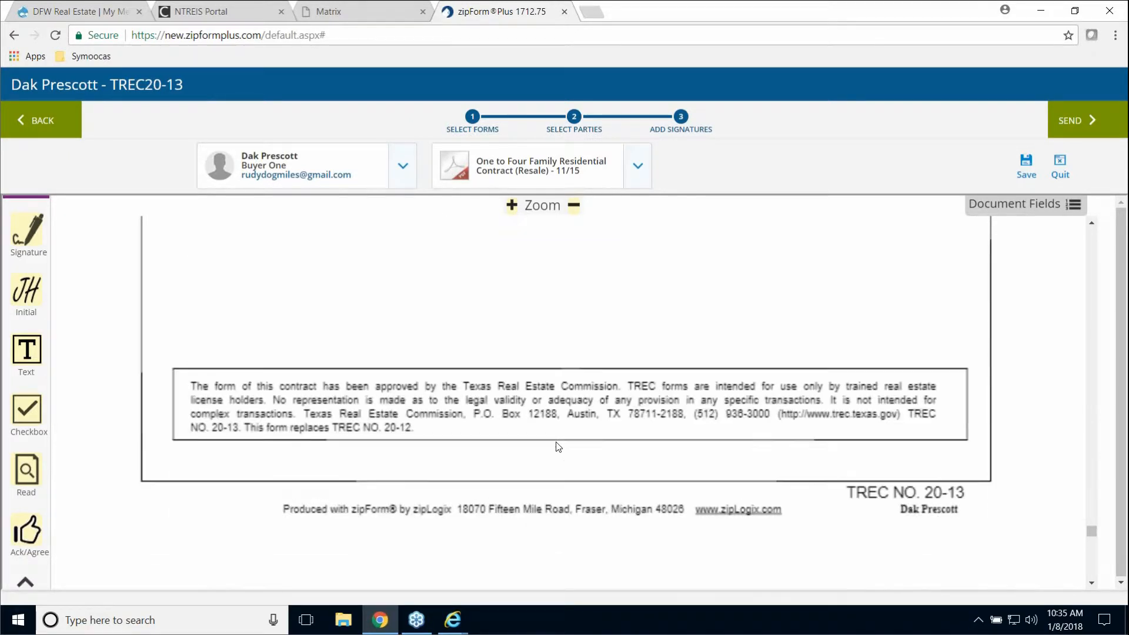
scroll(558, 447, up, 5)
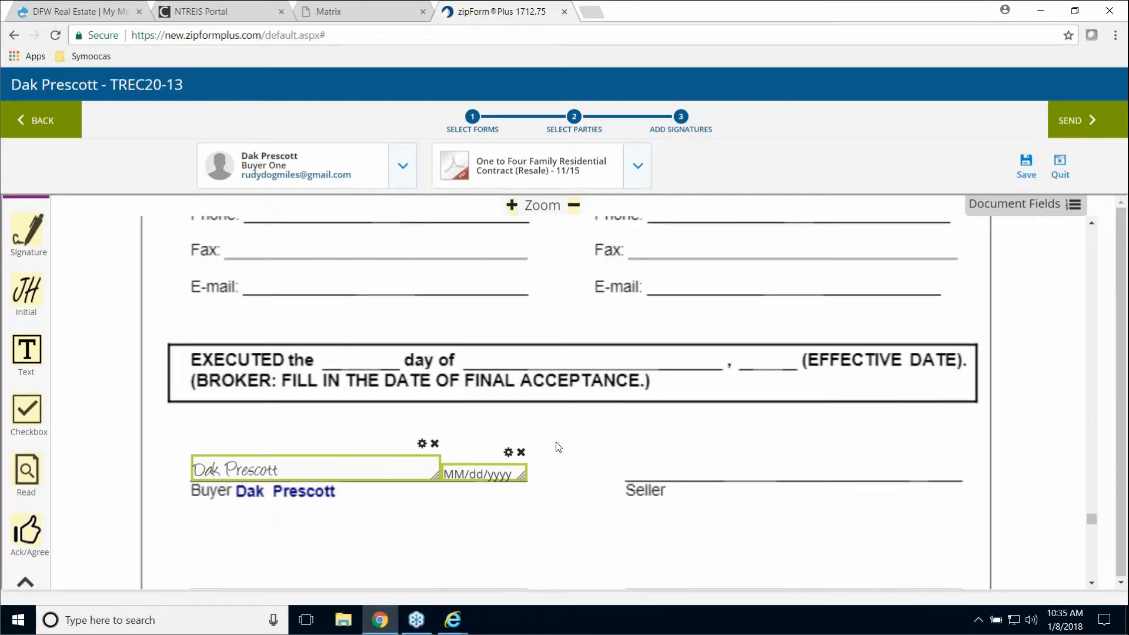
scroll(558, 447, down, 6)
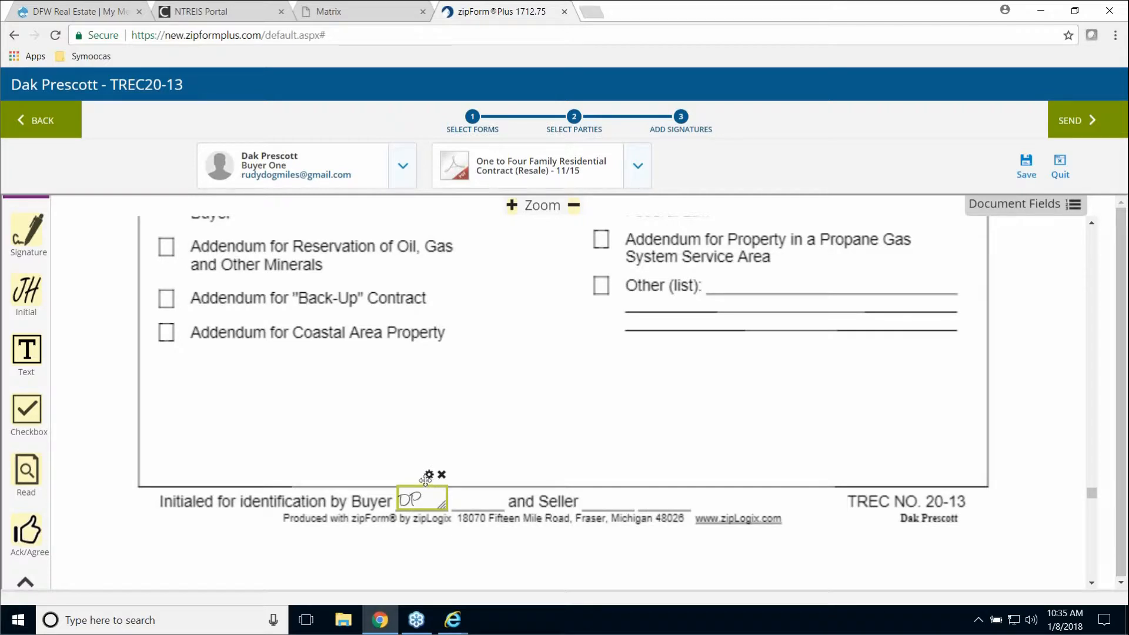
click(429, 475)
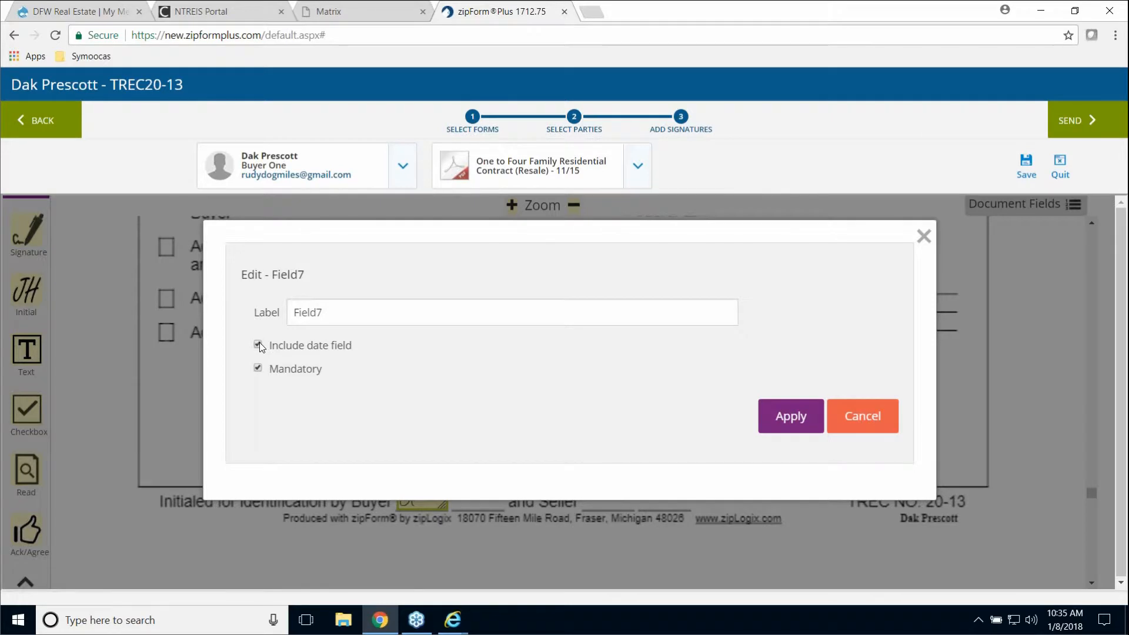
click(259, 345)
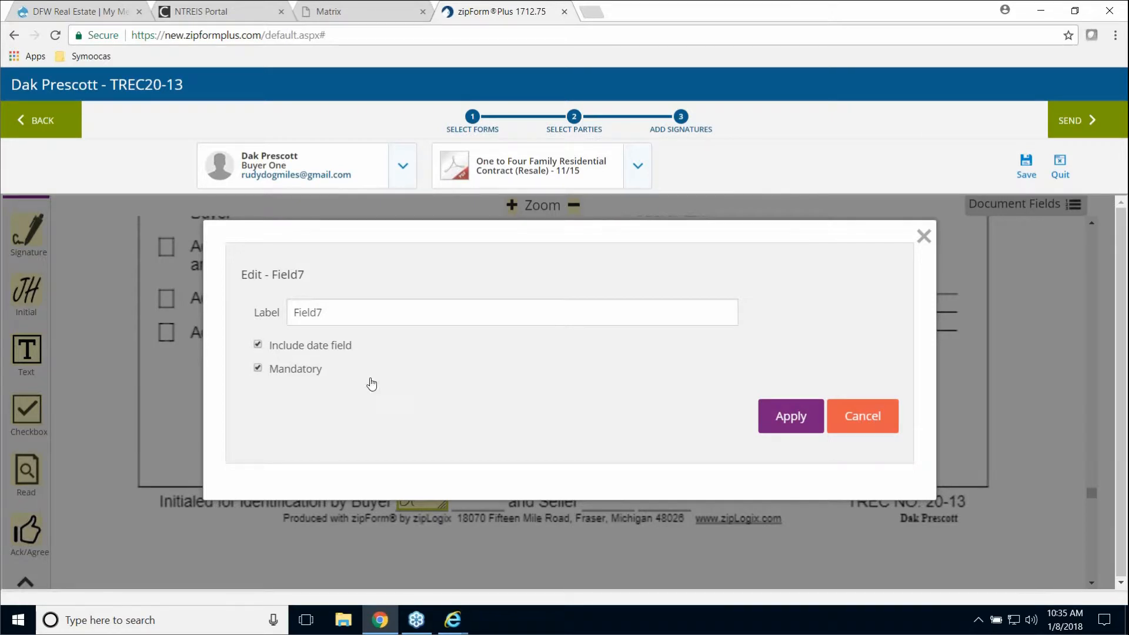
click(790, 418)
drag(497, 469, 803, 509)
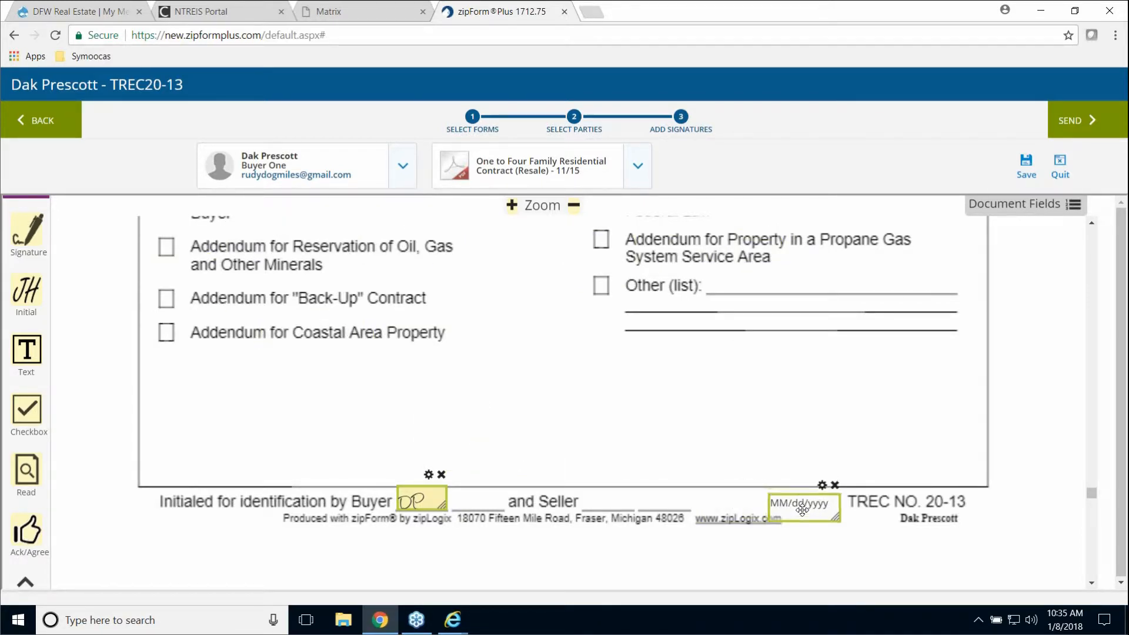
scroll(910, 424, down, 10)
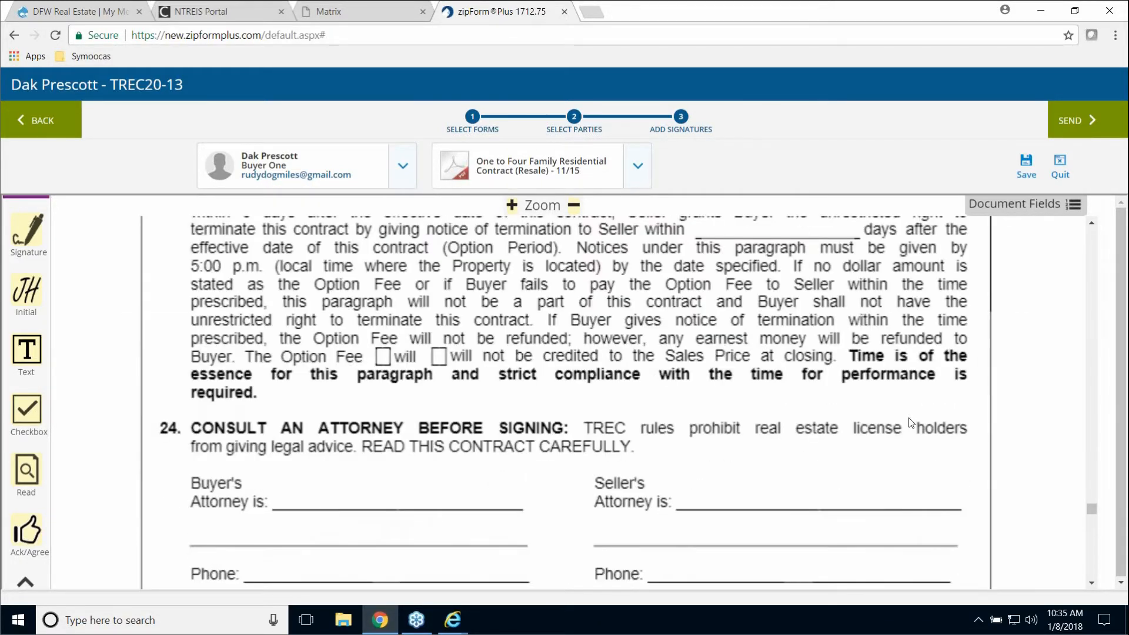
scroll(910, 422, down, 7)
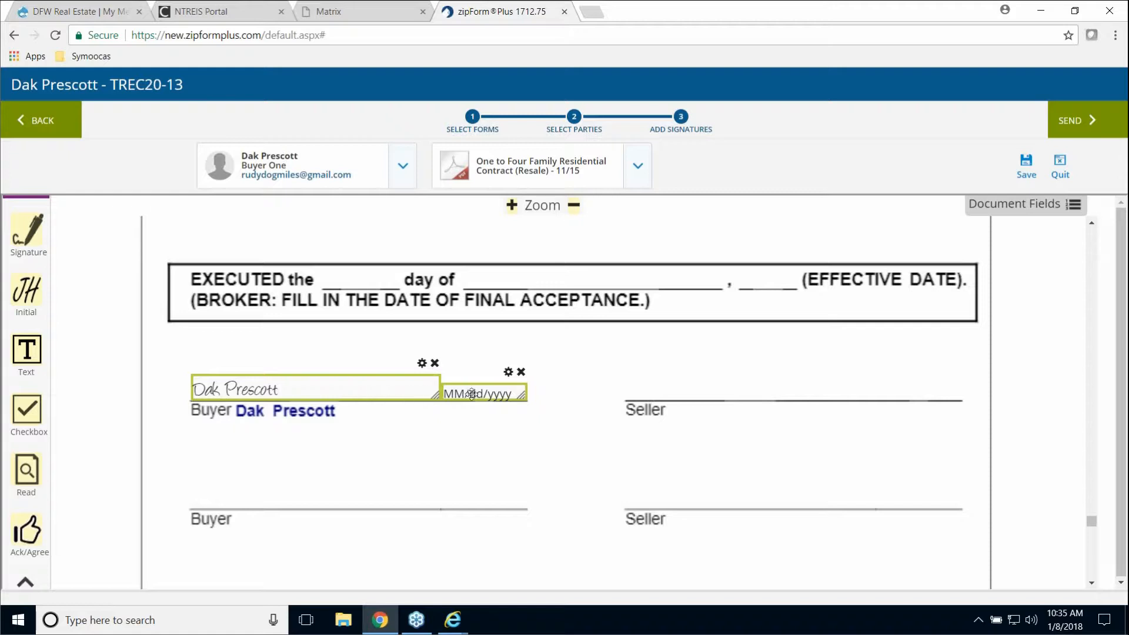
- Drag the MM/dd/yyyy date field into the EXECUTED box, then save the modified transaction
mouse_move(477, 393)
mouse_down()
mouse_move(509, 368)
mouse_move(528, 314)
mouse_move(561, 278)
mouse_up()
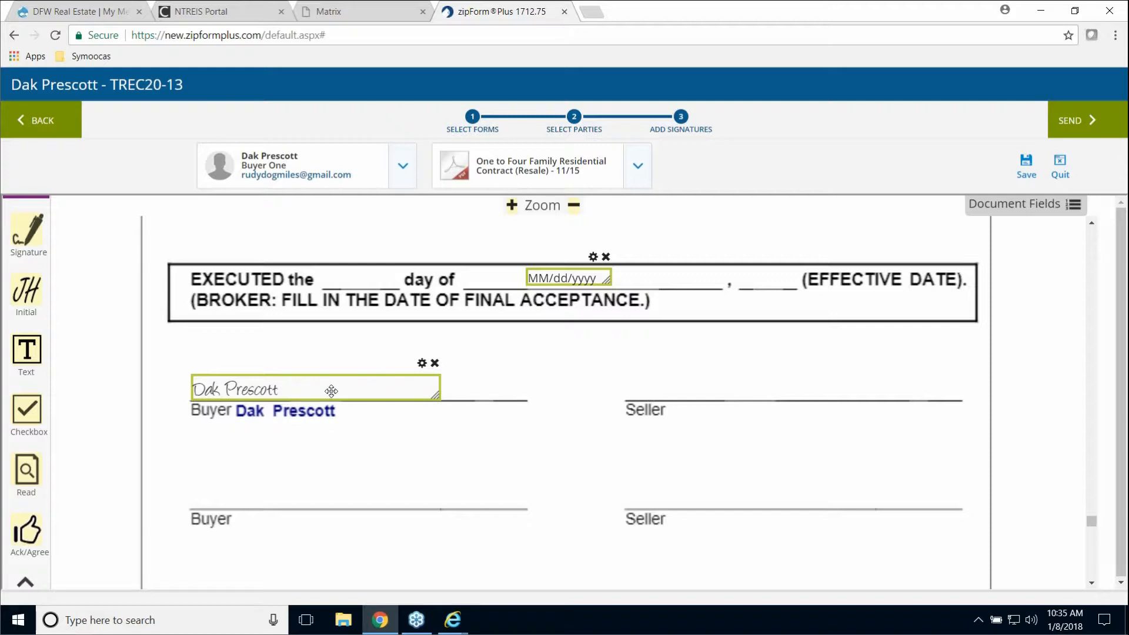
scroll(355, 436, up, 1)
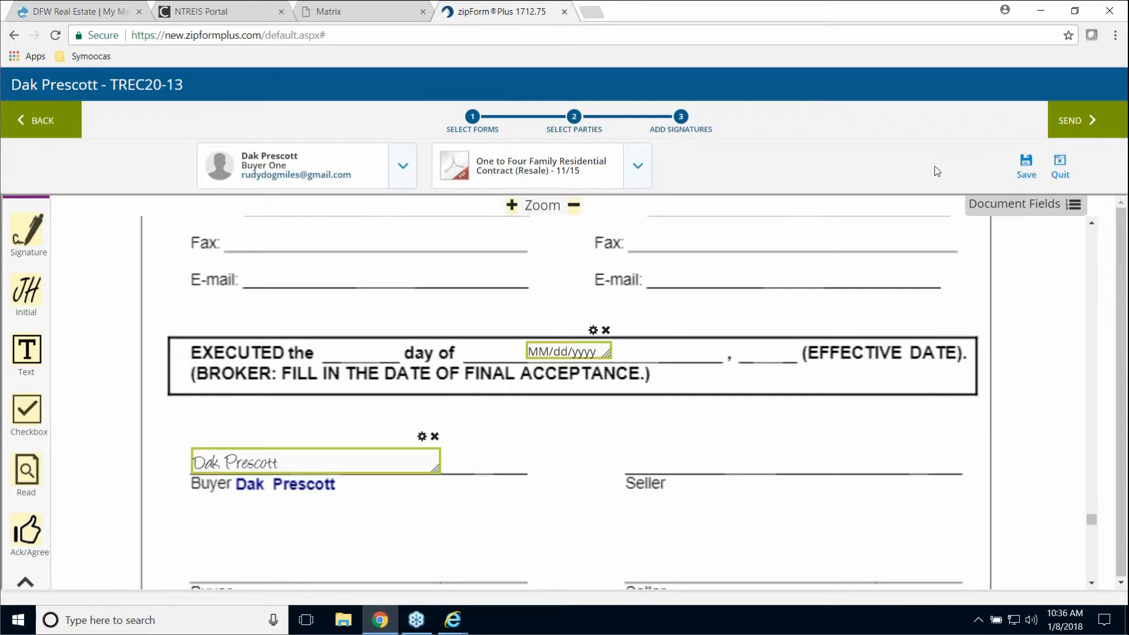
scroll(931, 221, down, 2)
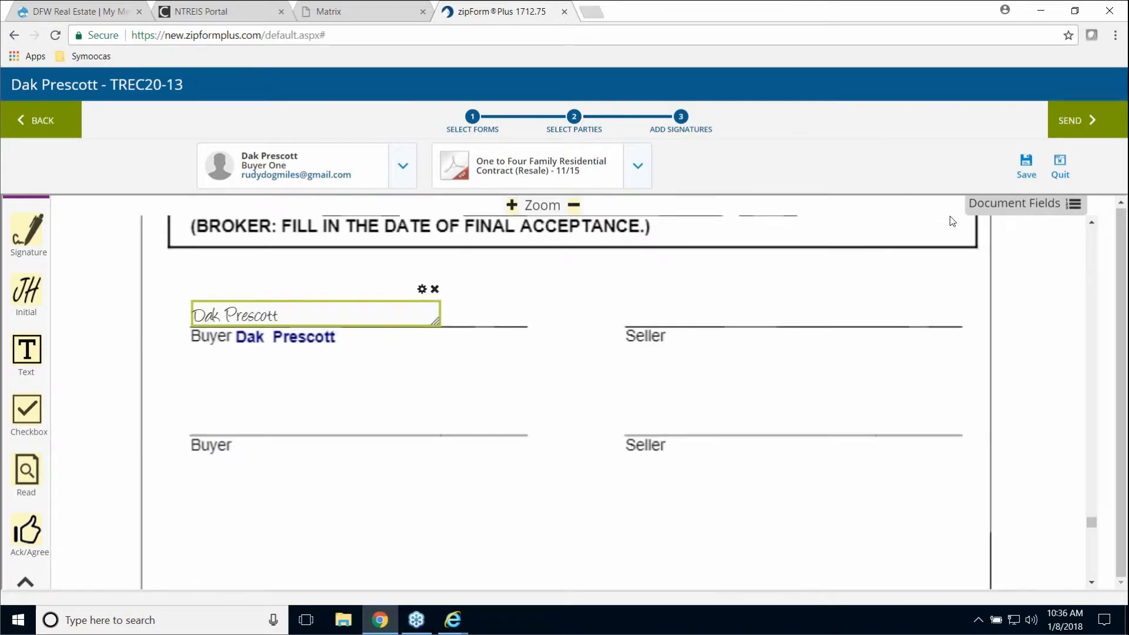
click(28, 122)
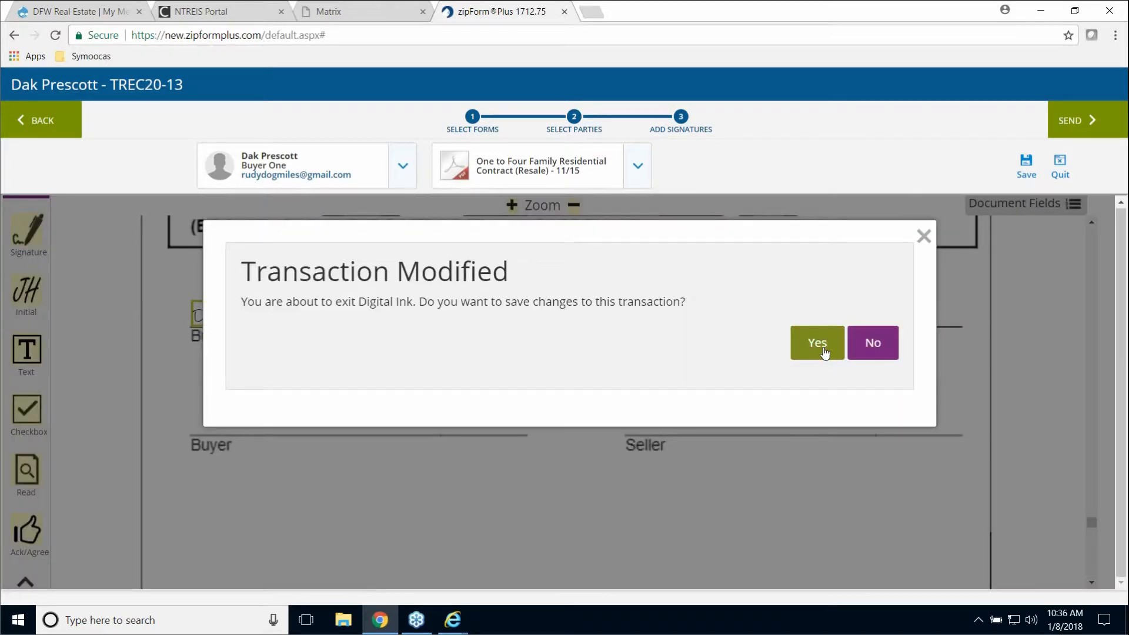
click(823, 353)
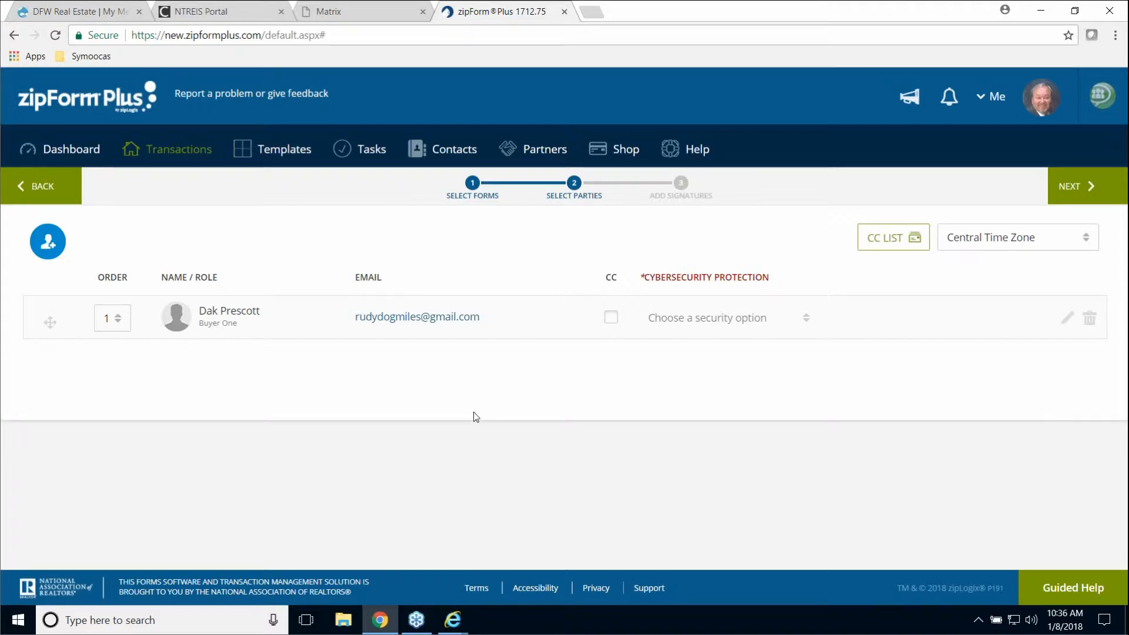
- Follow the Sign Documents link in the Gmail 'Your Documents Are Ready to Sign' email
click(381, 630)
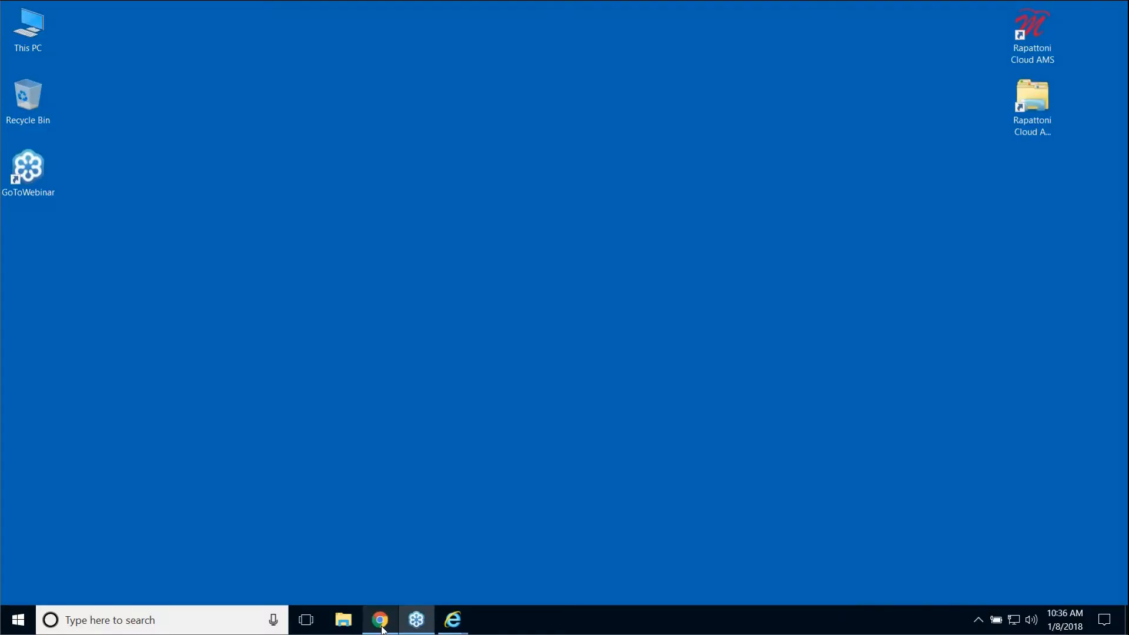
mouse_move(452, 630)
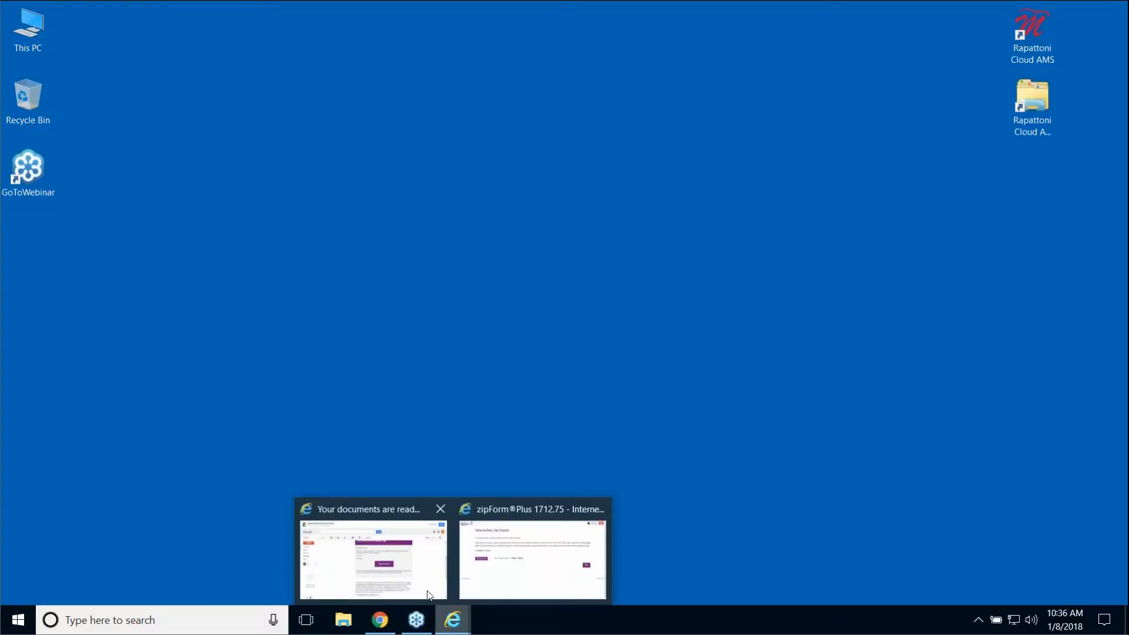
click(400, 563)
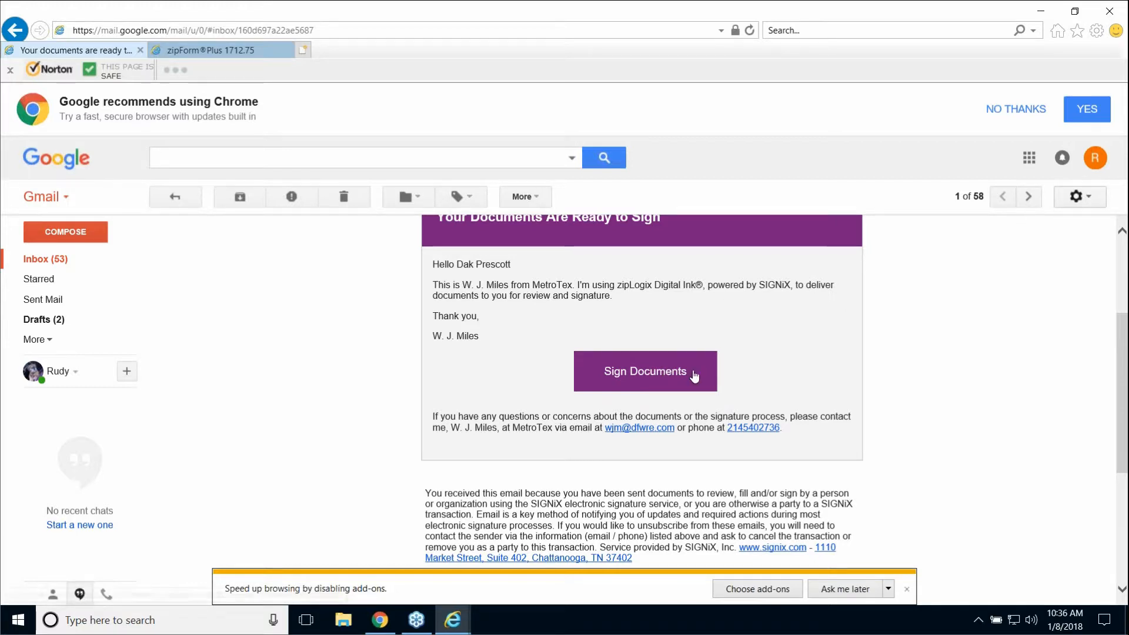
click(658, 375)
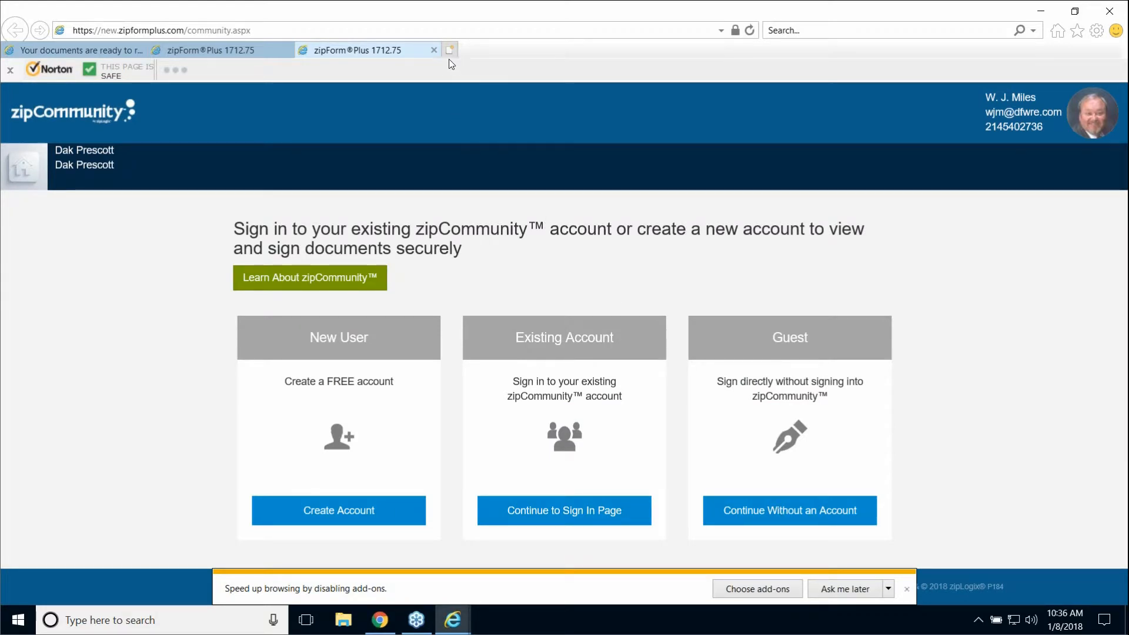
- Close the extra zipCommunity tab, then close Internet Explorer with all its tabs
click(435, 50)
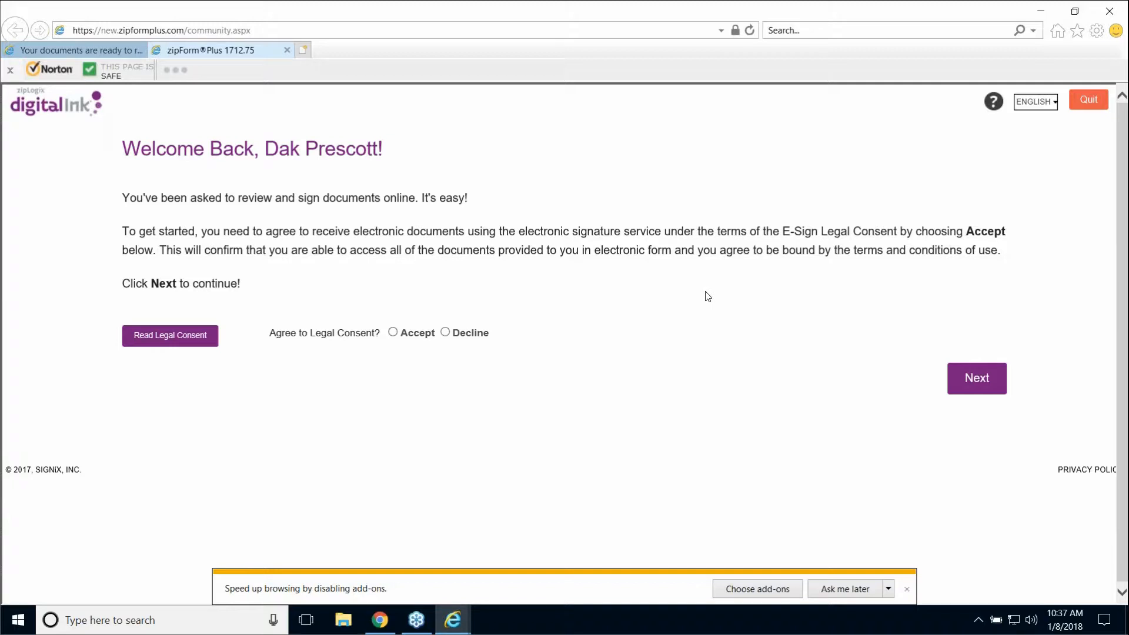
click(1109, 11)
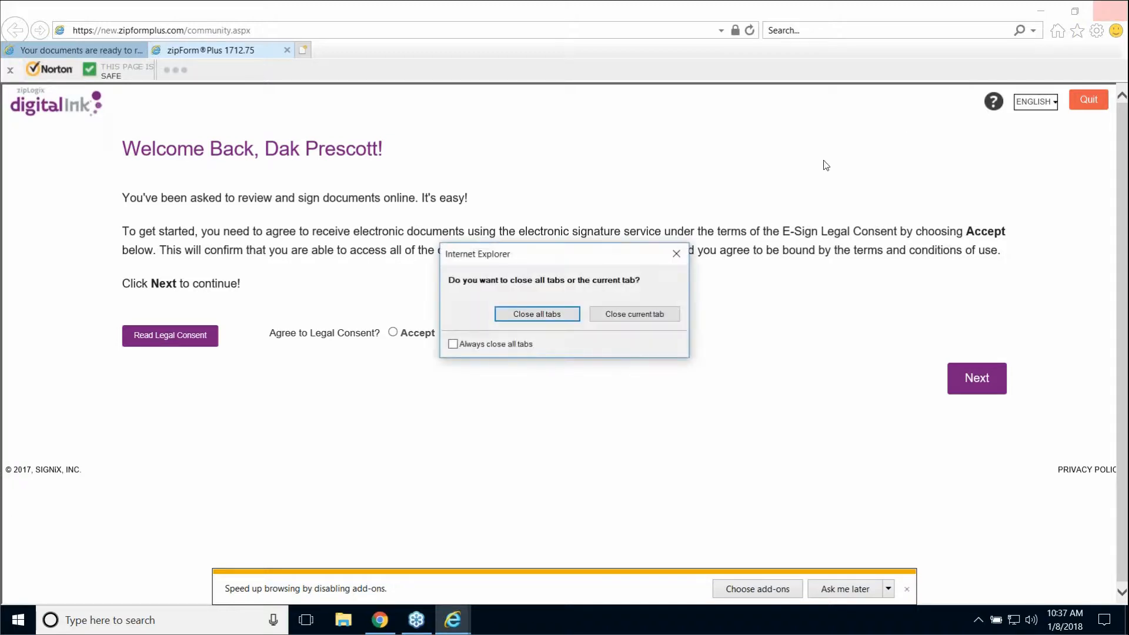
click(524, 314)
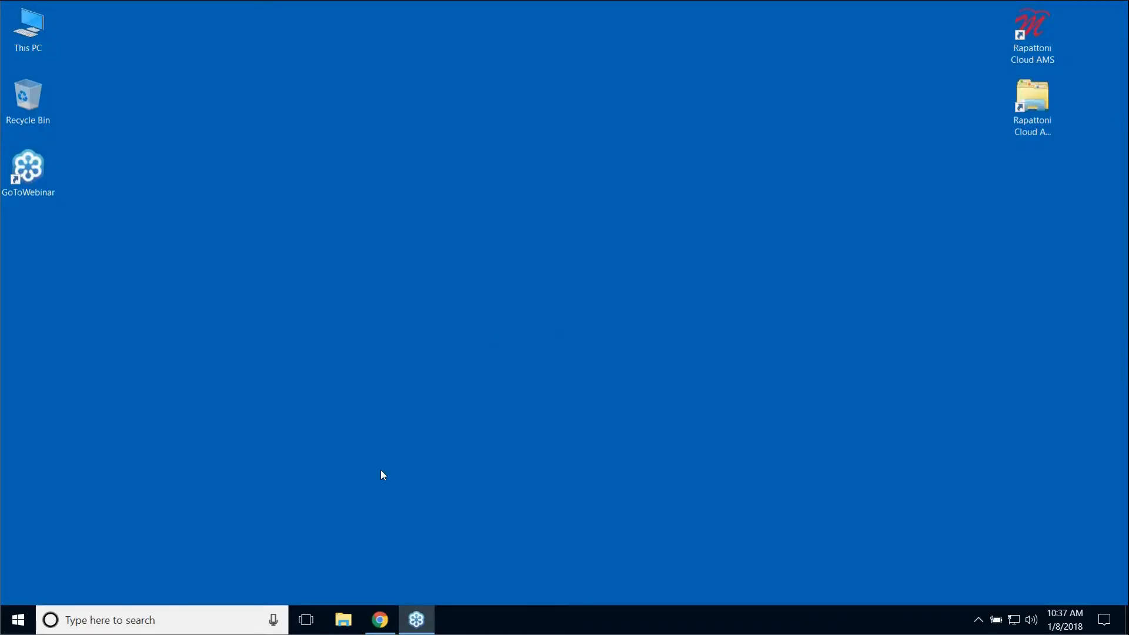
- Restore Chrome and show the second transaction's documents
click(380, 620)
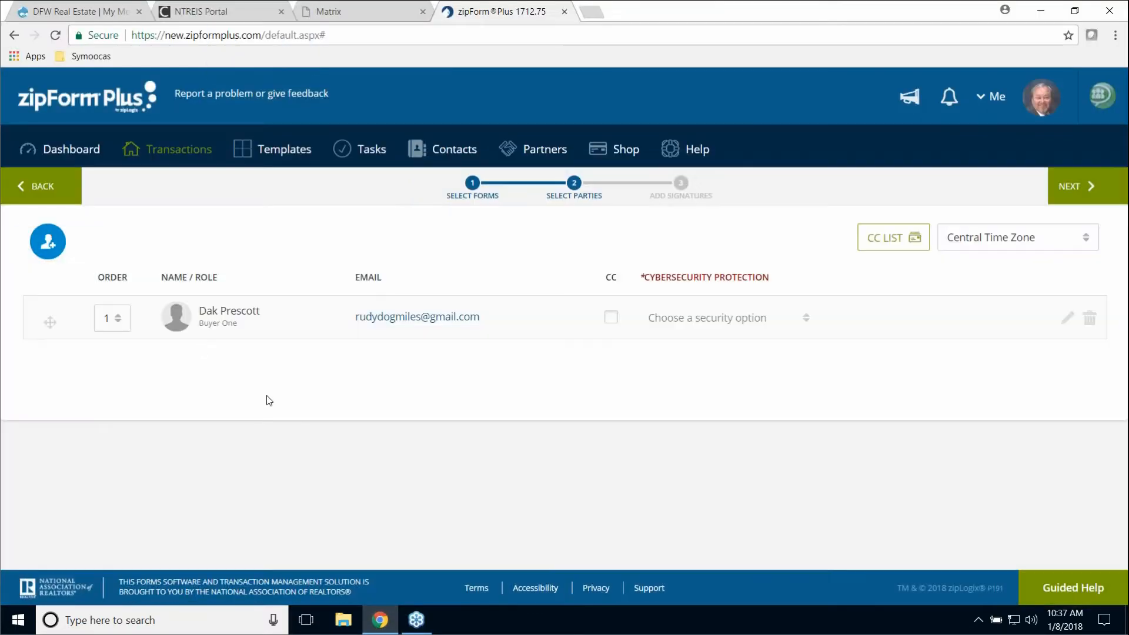
click(91, 151)
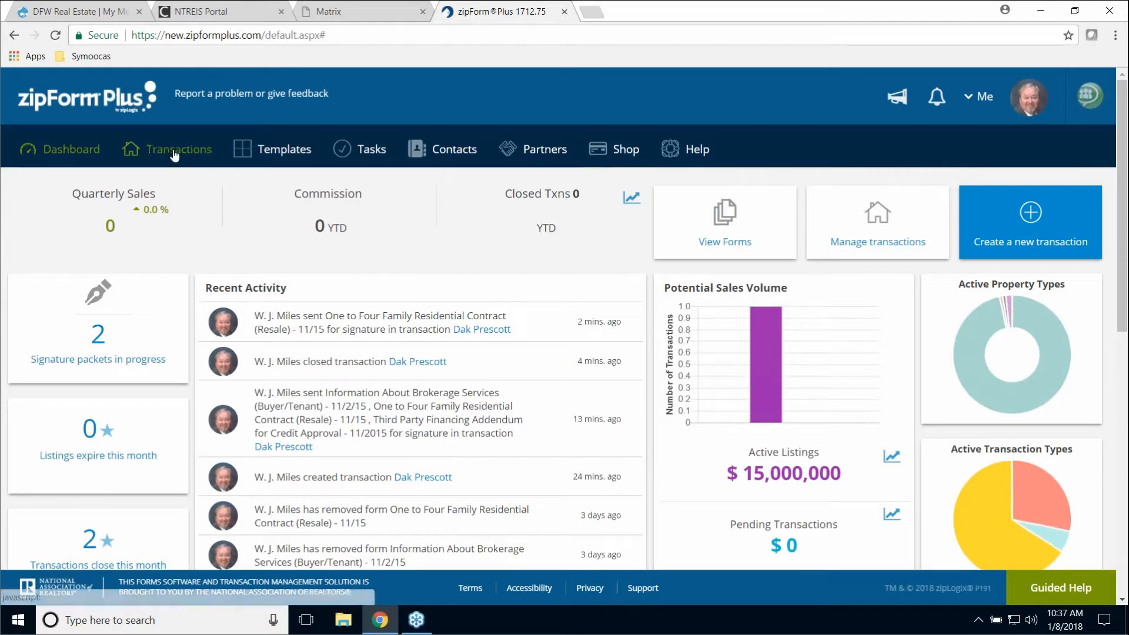
click(174, 151)
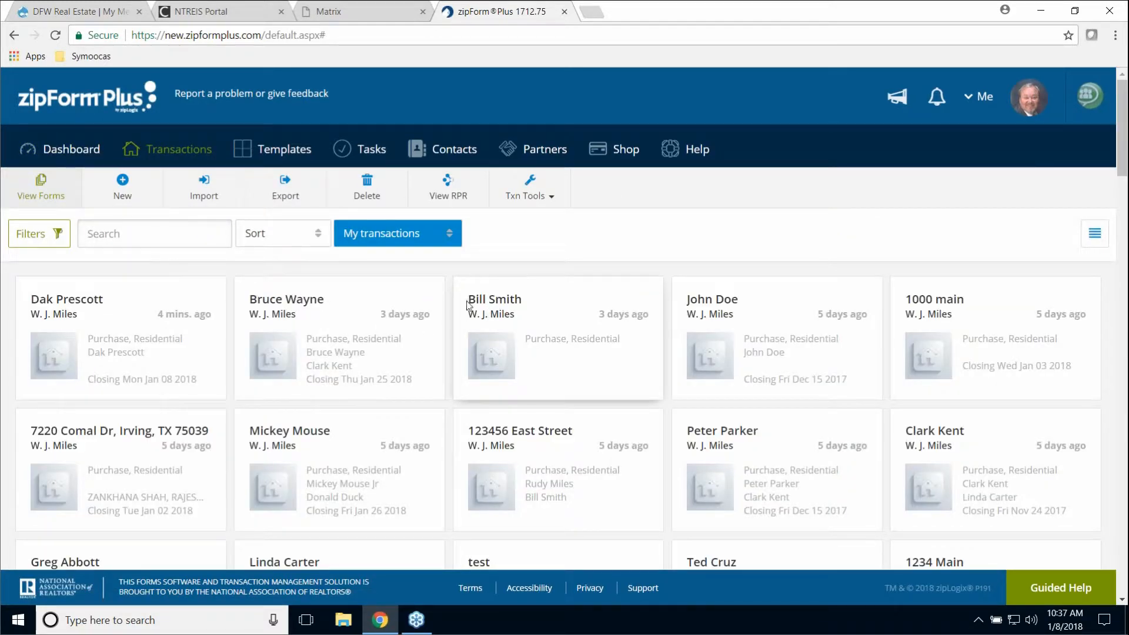
click(303, 300)
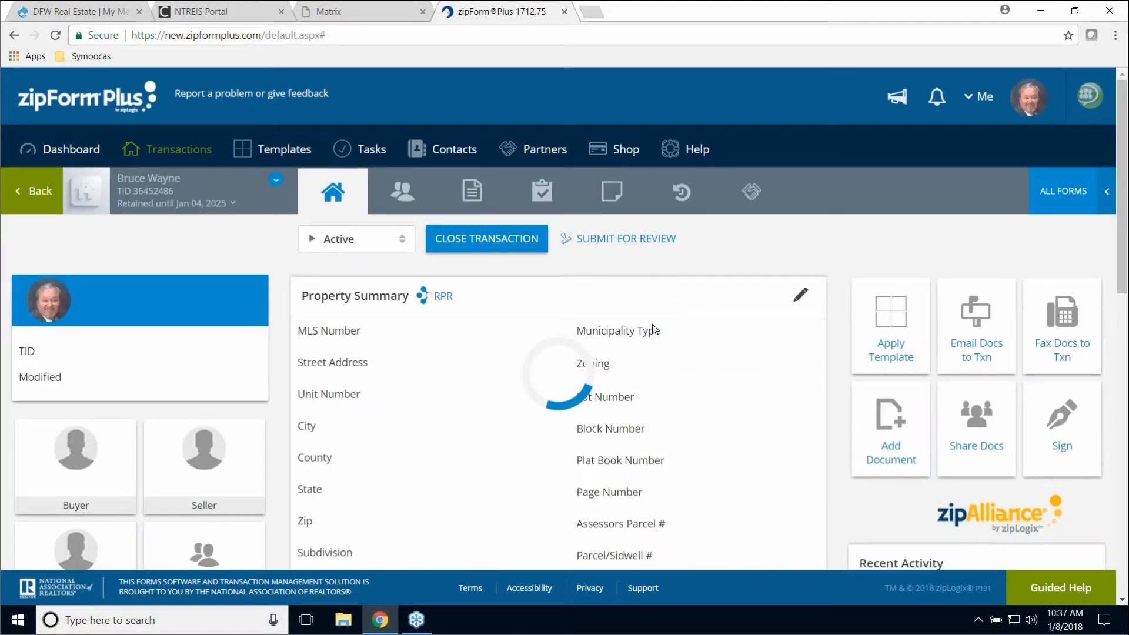
click(472, 189)
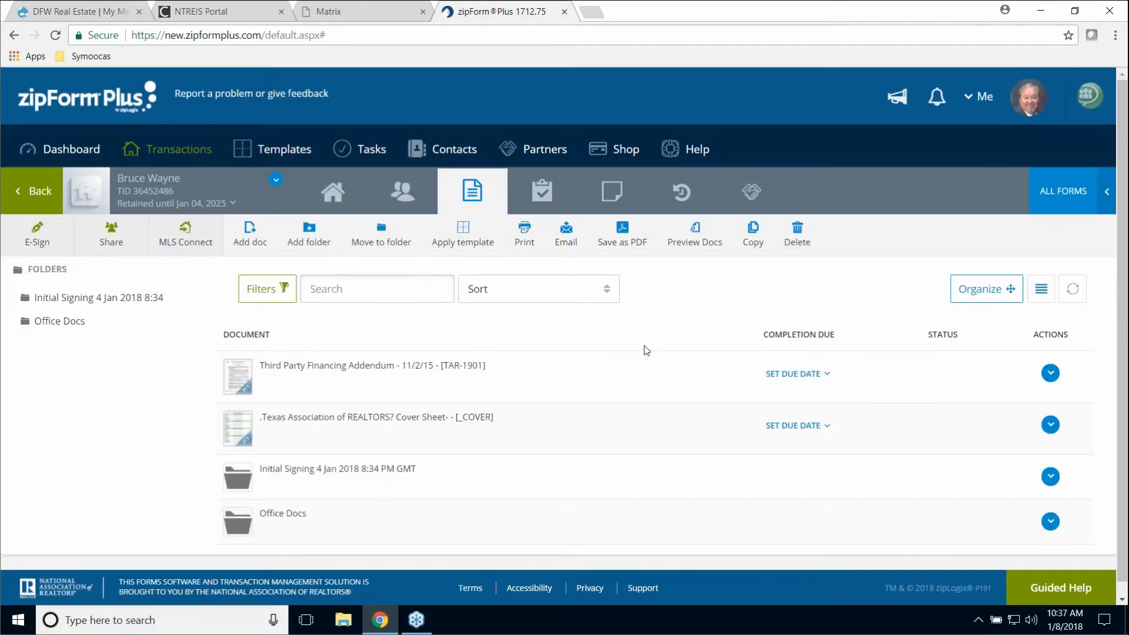
scroll(351, 486, down, 1)
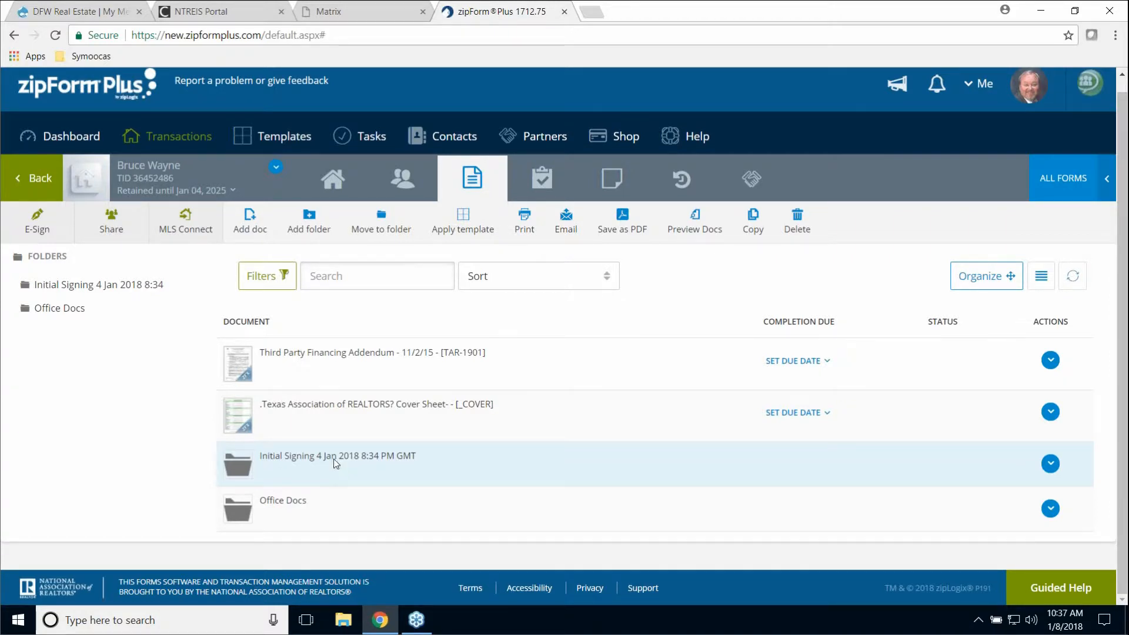
- Select the Residential Contract and Third Party Financing Addendum for email from Initial Signing, then return to Dashboard unsent
click(317, 468)
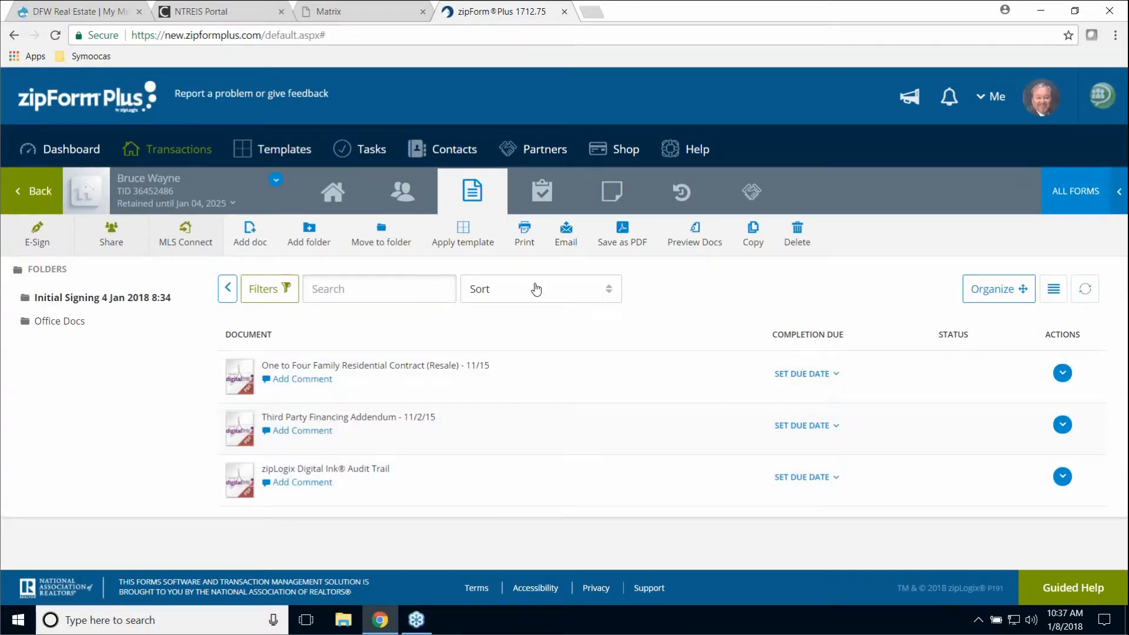
click(568, 234)
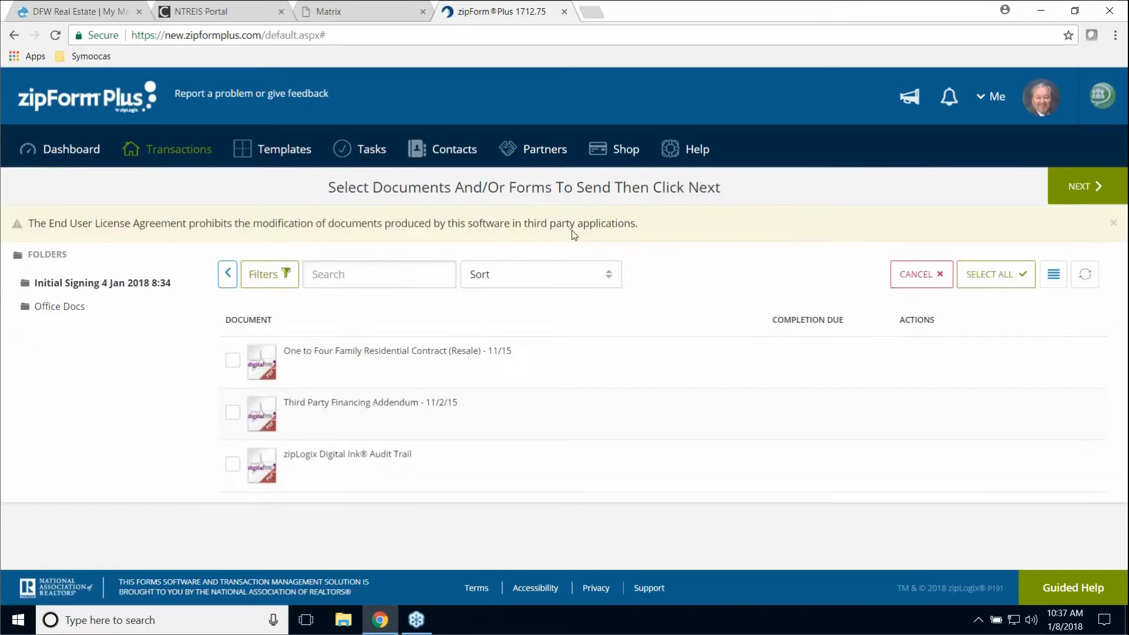
click(233, 361)
click(234, 416)
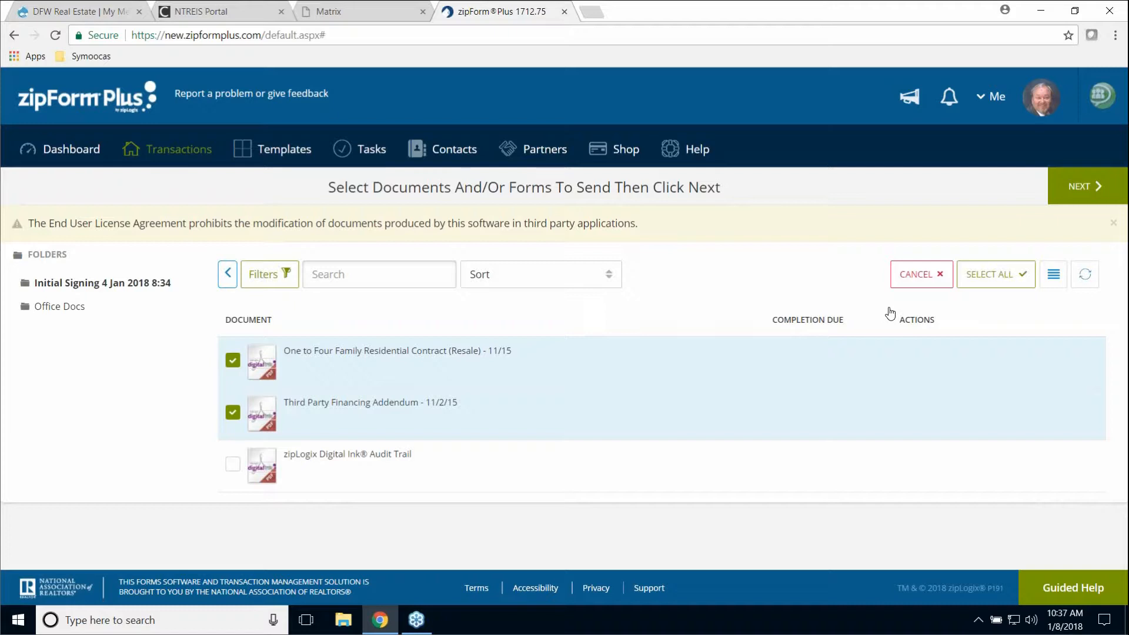
click(72, 150)
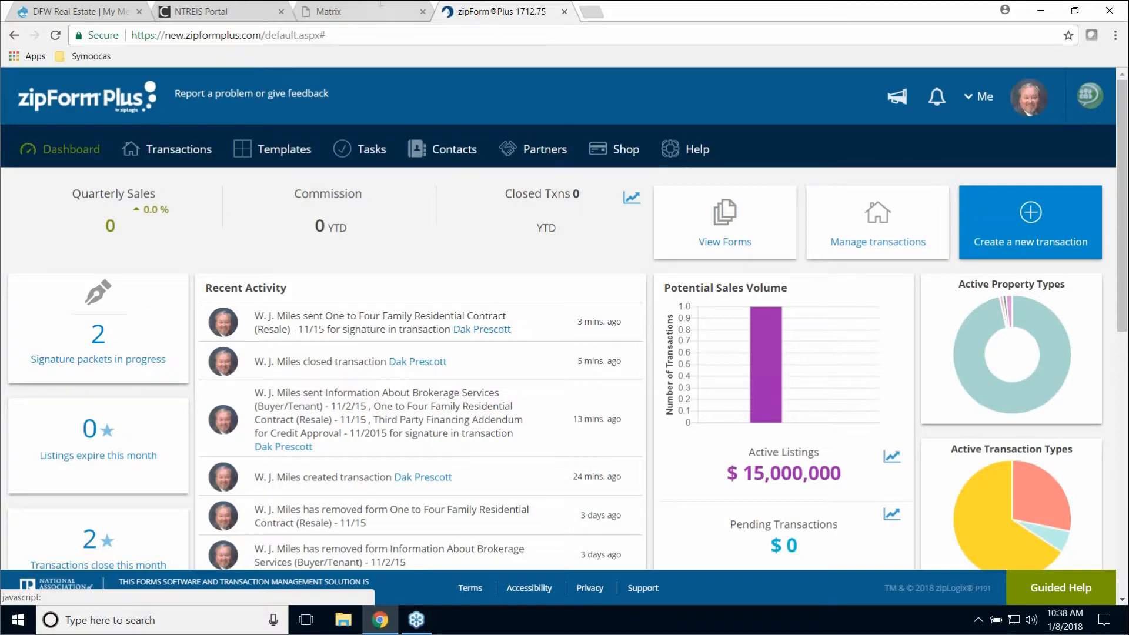
- Run the 2018 closed transactions report, then open the most recent transaction
click(631, 198)
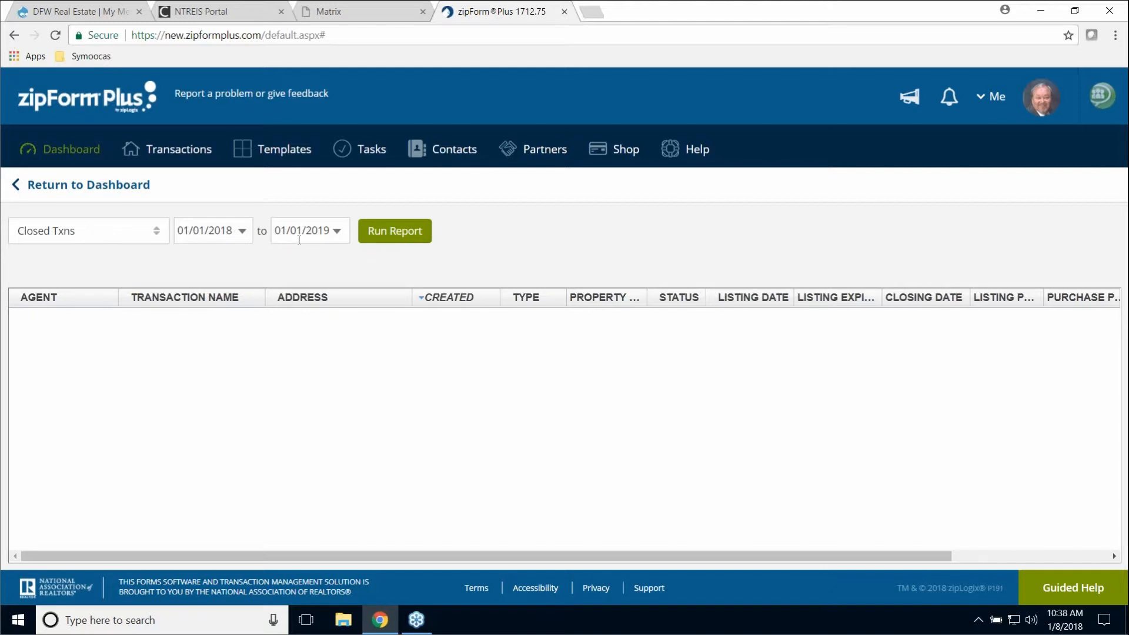
click(410, 234)
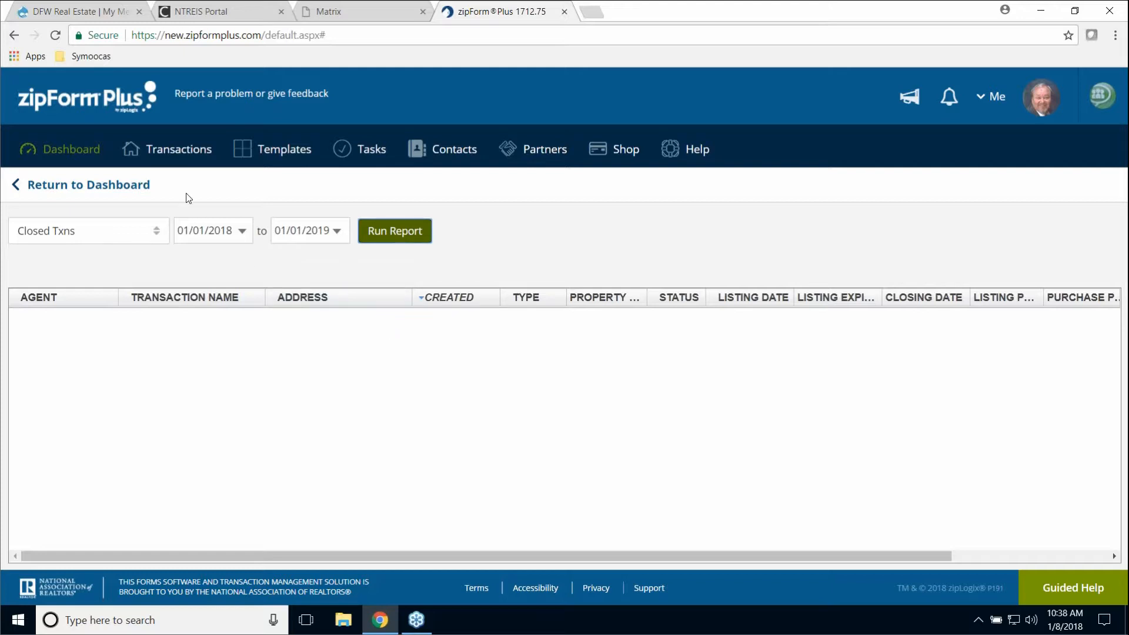
click(172, 149)
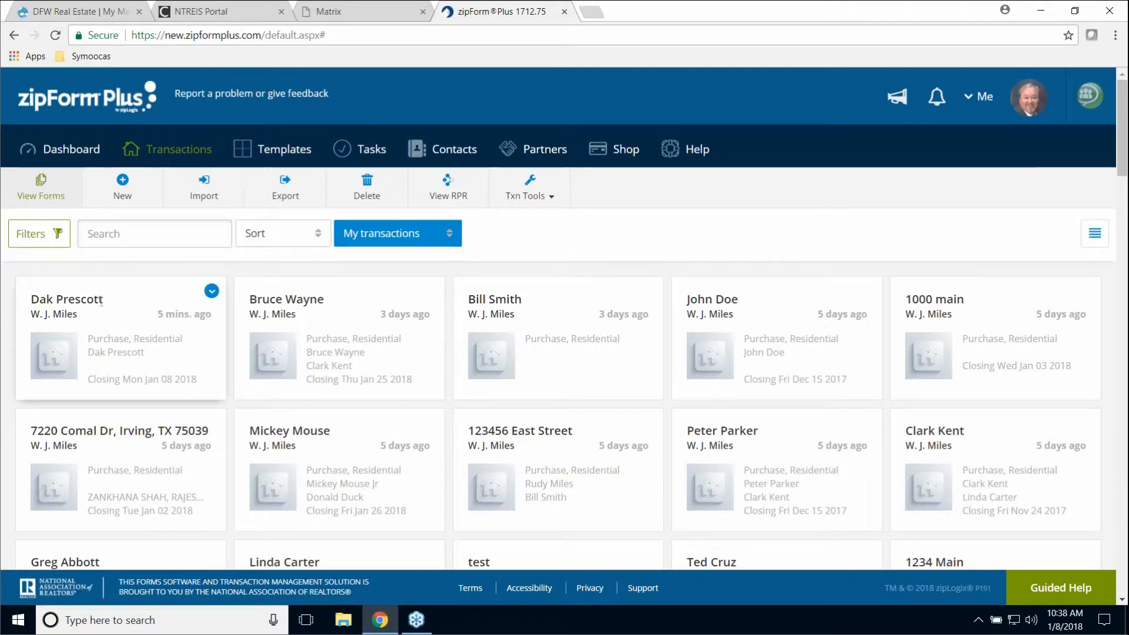
click(125, 307)
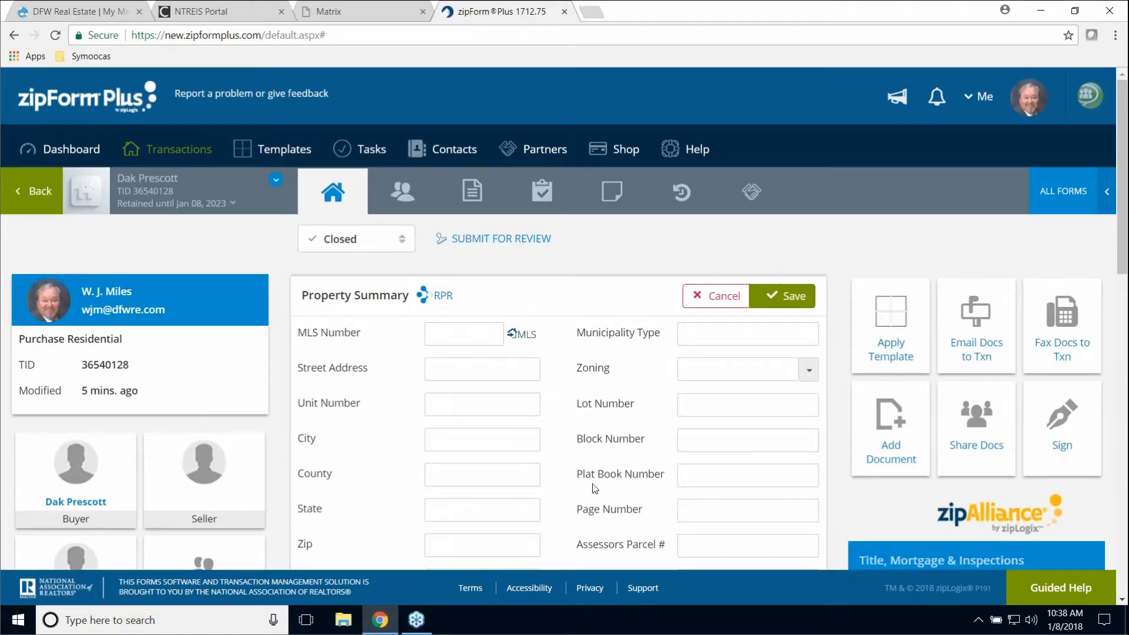
- Review the transaction summary page and bring up the Help menu
scroll(588, 484, down, 10)
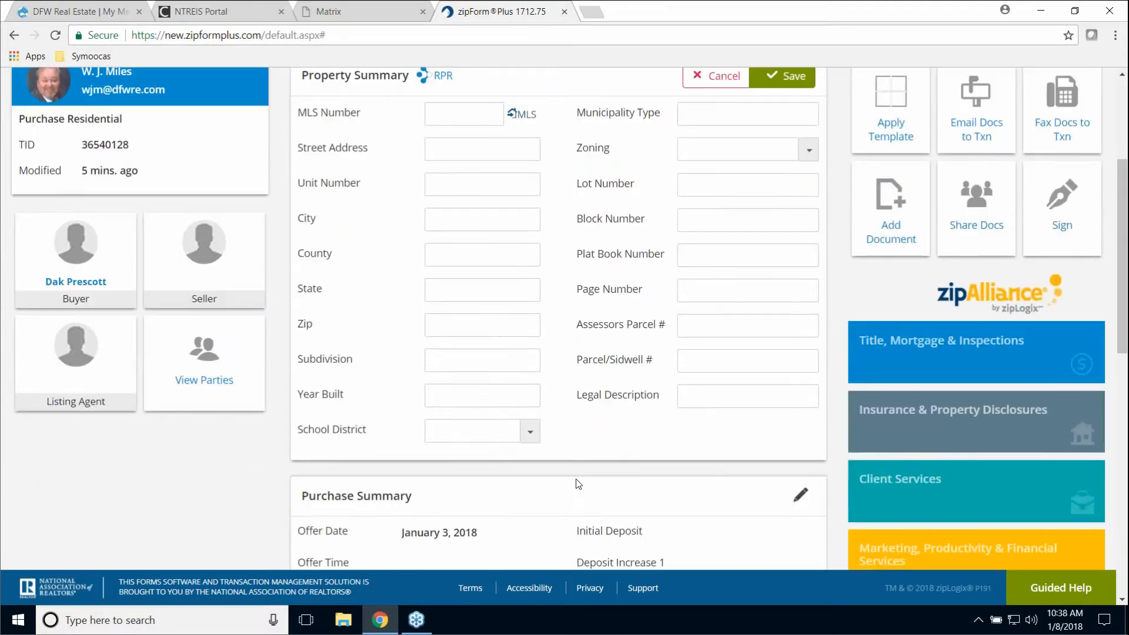
scroll(577, 484, down, 2)
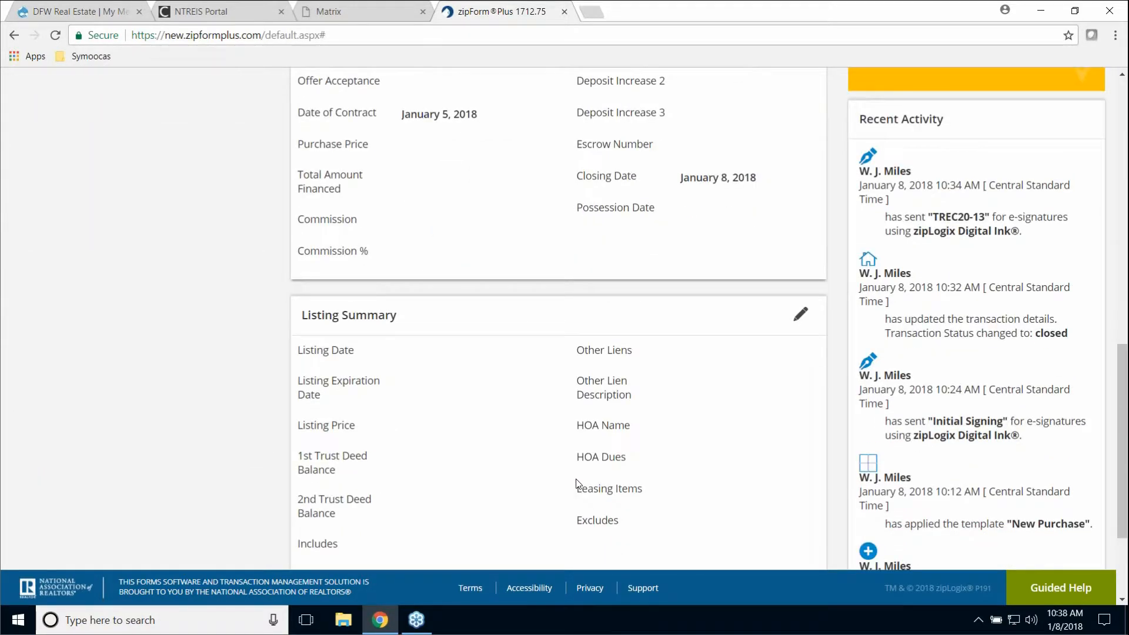
scroll(585, 482, up, 2)
scroll(585, 481, up, 11)
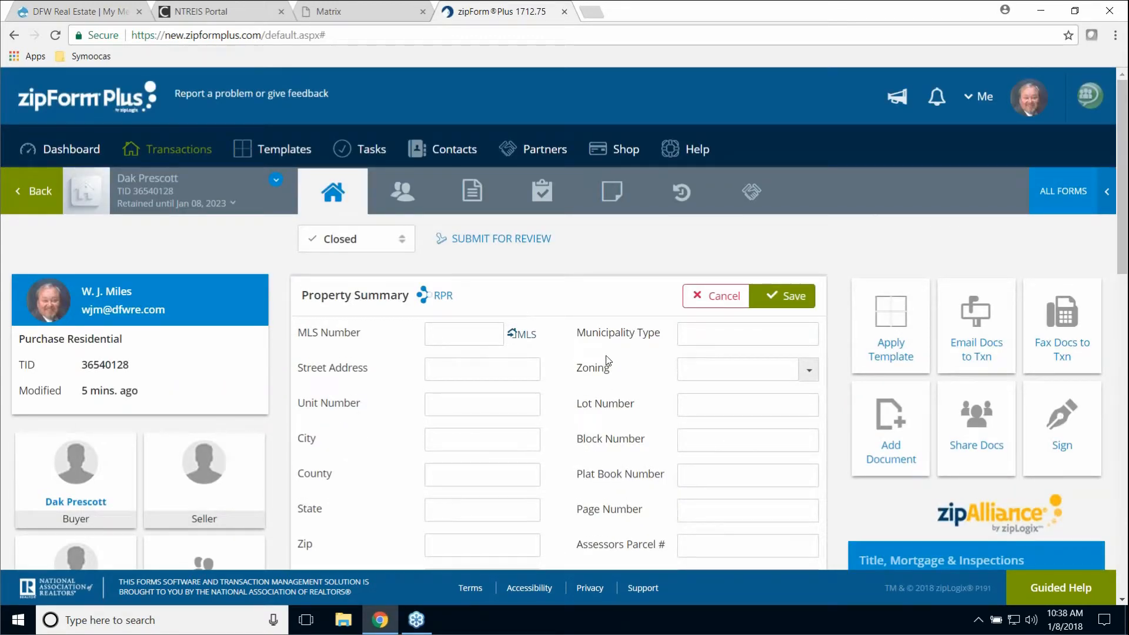
click(694, 157)
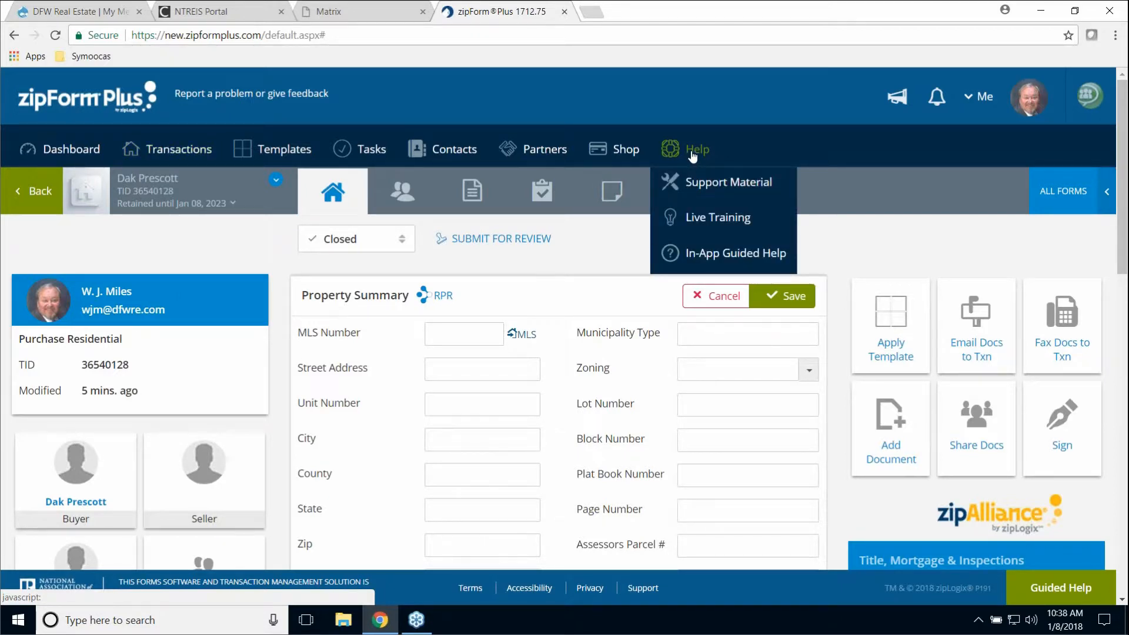
- Open Support Material, browse the ziplogix.com support page, then close that tab
click(697, 186)
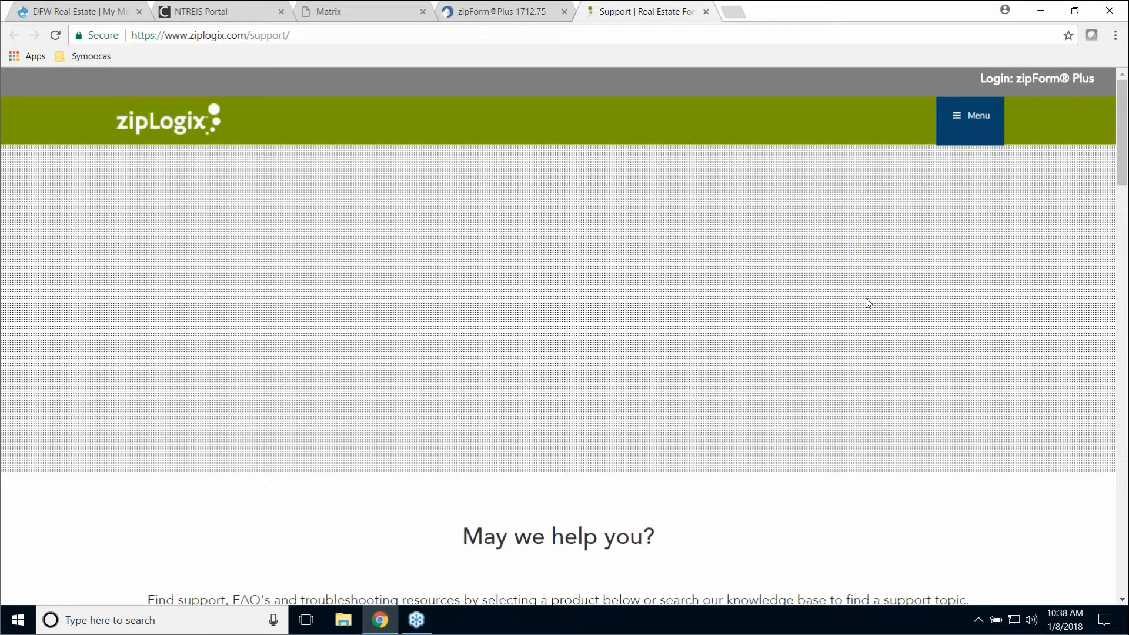
scroll(905, 325, down, 20)
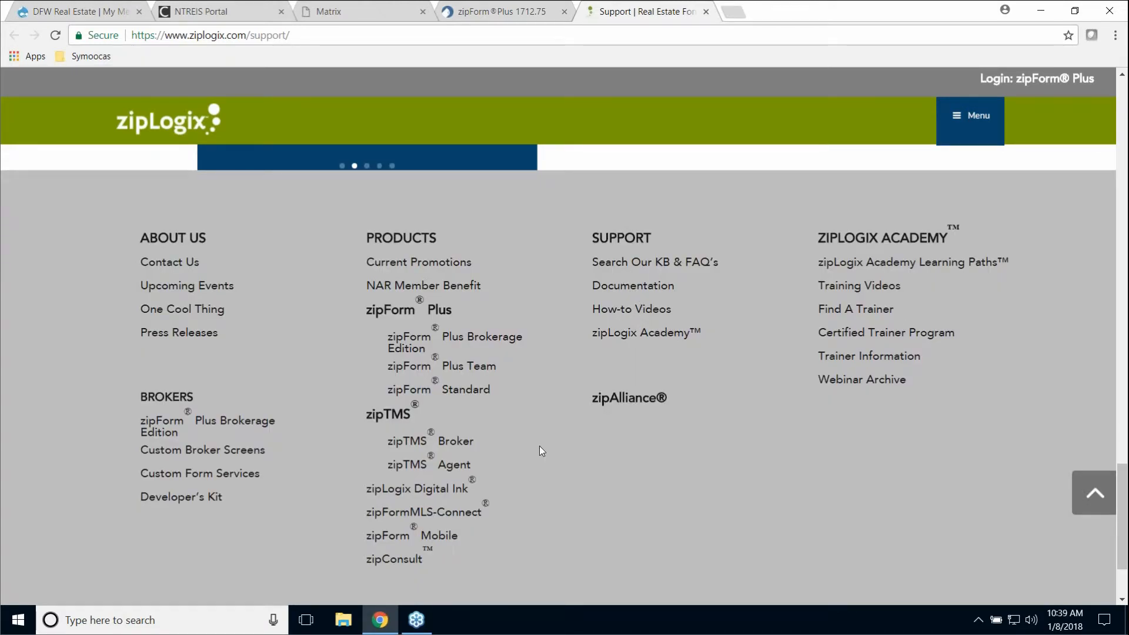
scroll(610, 439, down, 2)
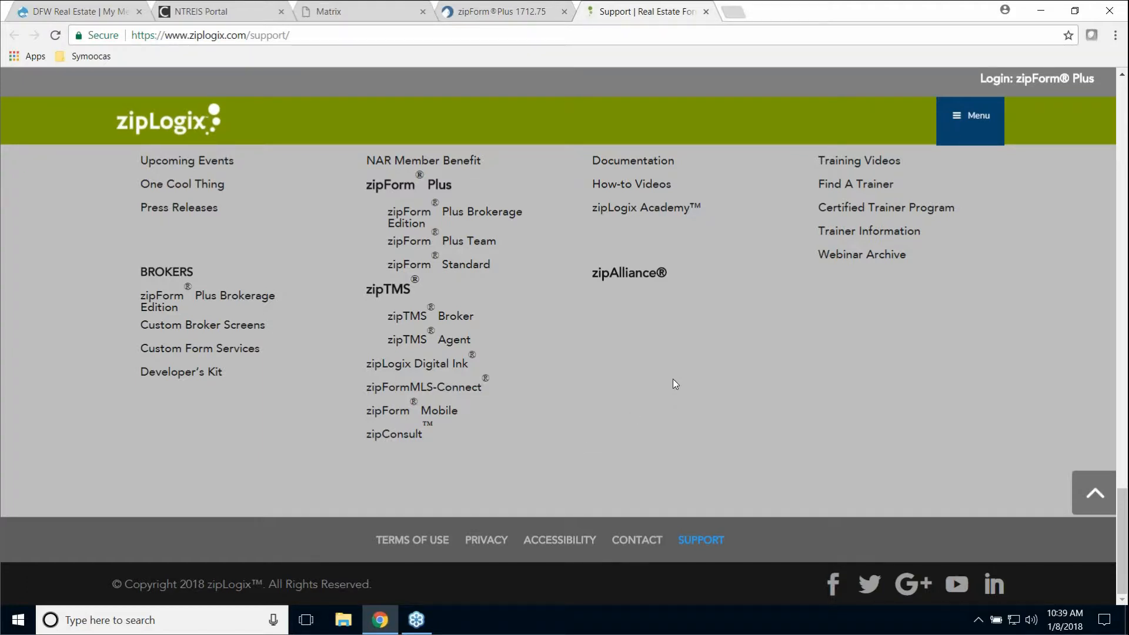
scroll(673, 379, up, 8)
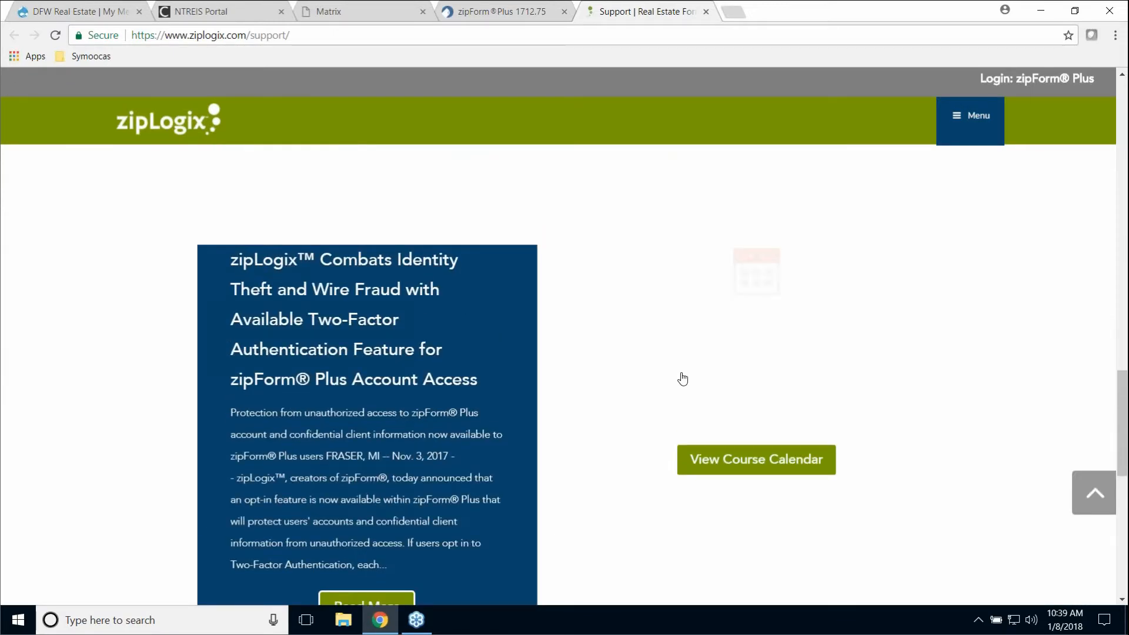
scroll(683, 377, up, 10)
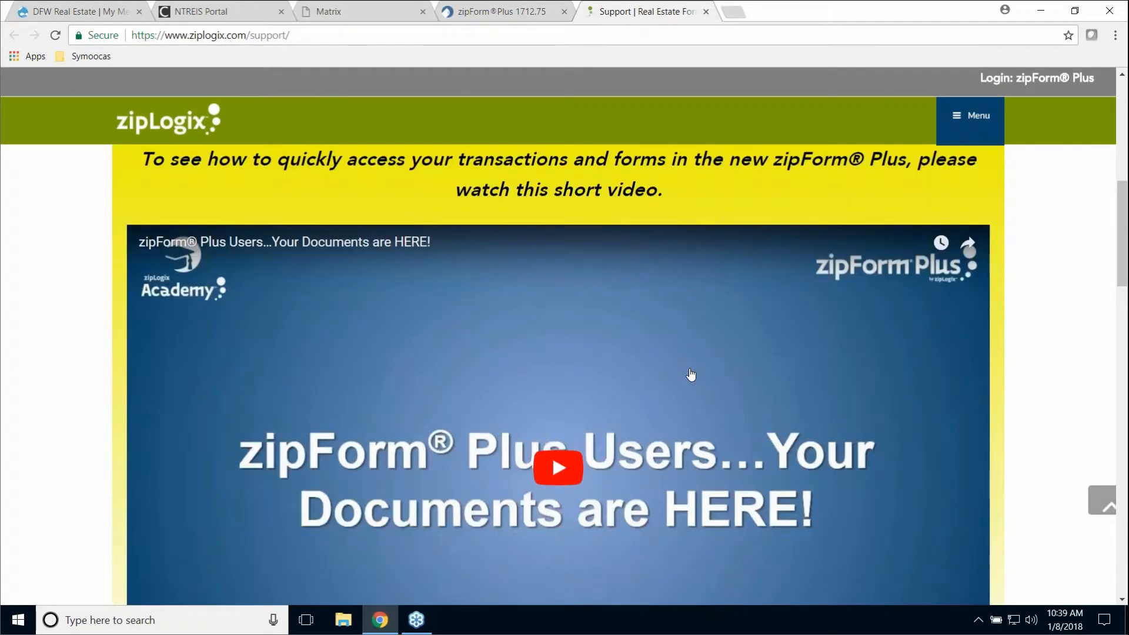
scroll(691, 374, up, 9)
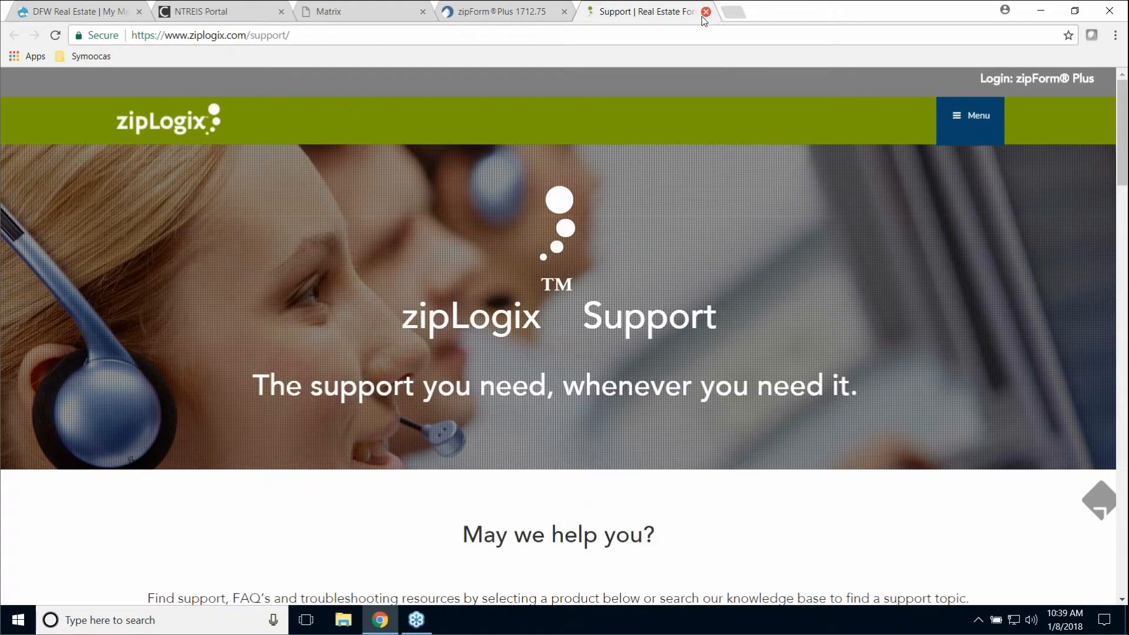
click(705, 13)
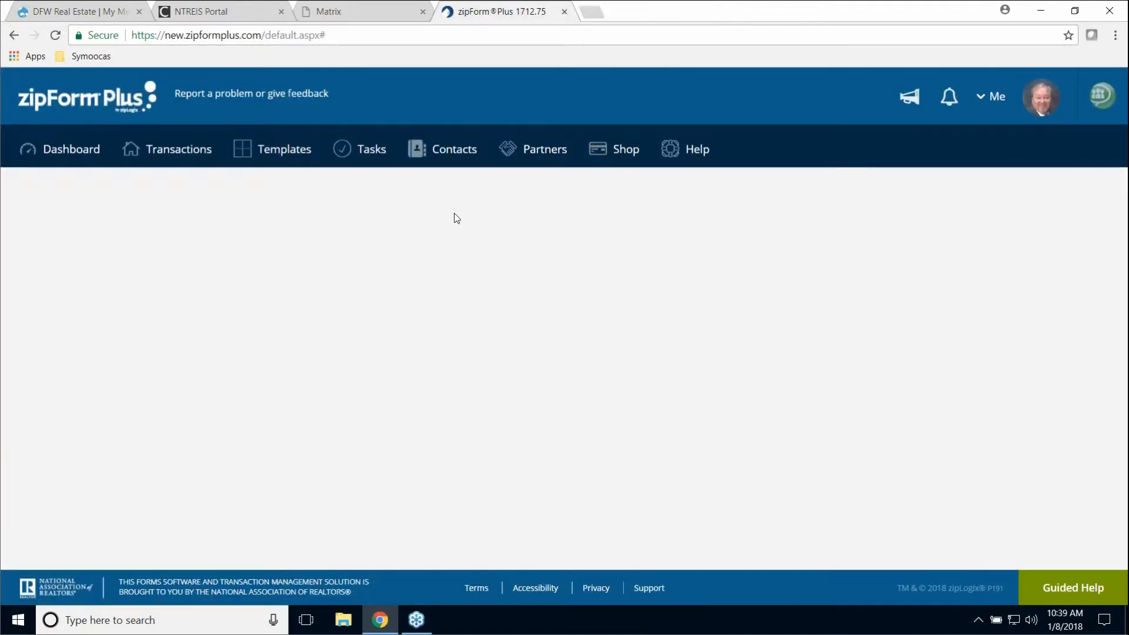
- From the Dashboard, open the Jan 08 2018 transaction's One to Four Family Residential Contract (Resale)
click(70, 158)
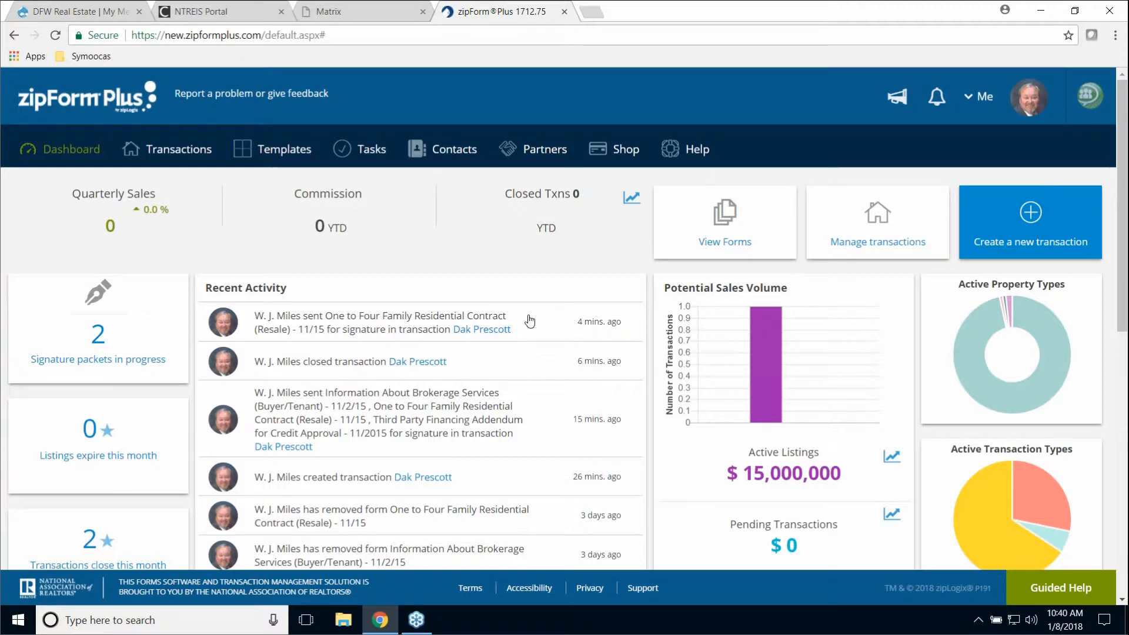
click(189, 153)
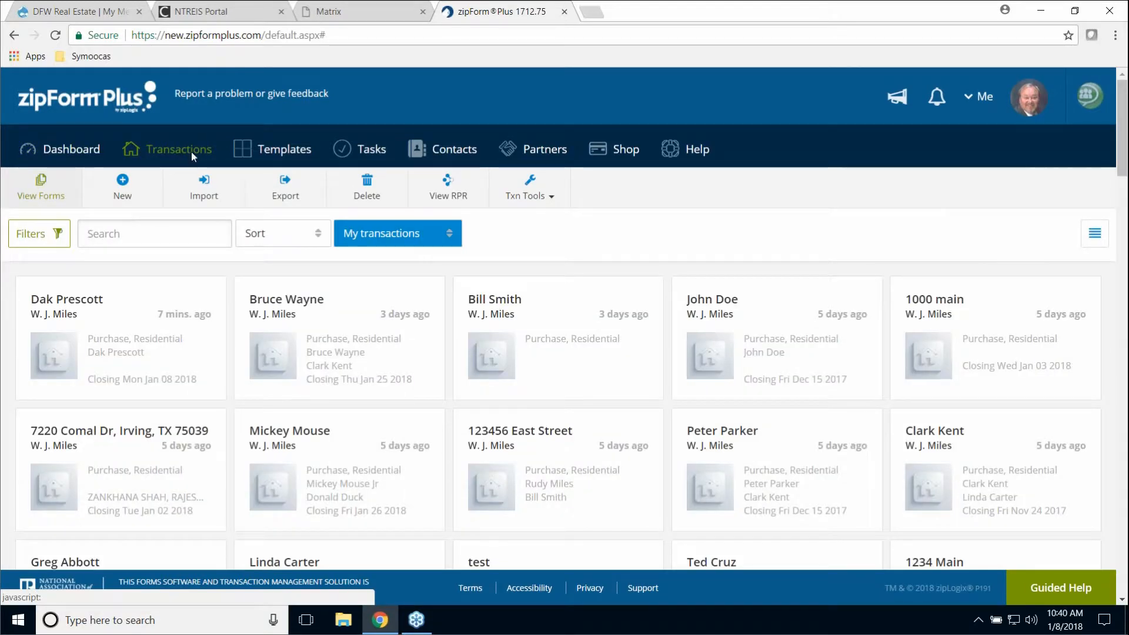
click(92, 297)
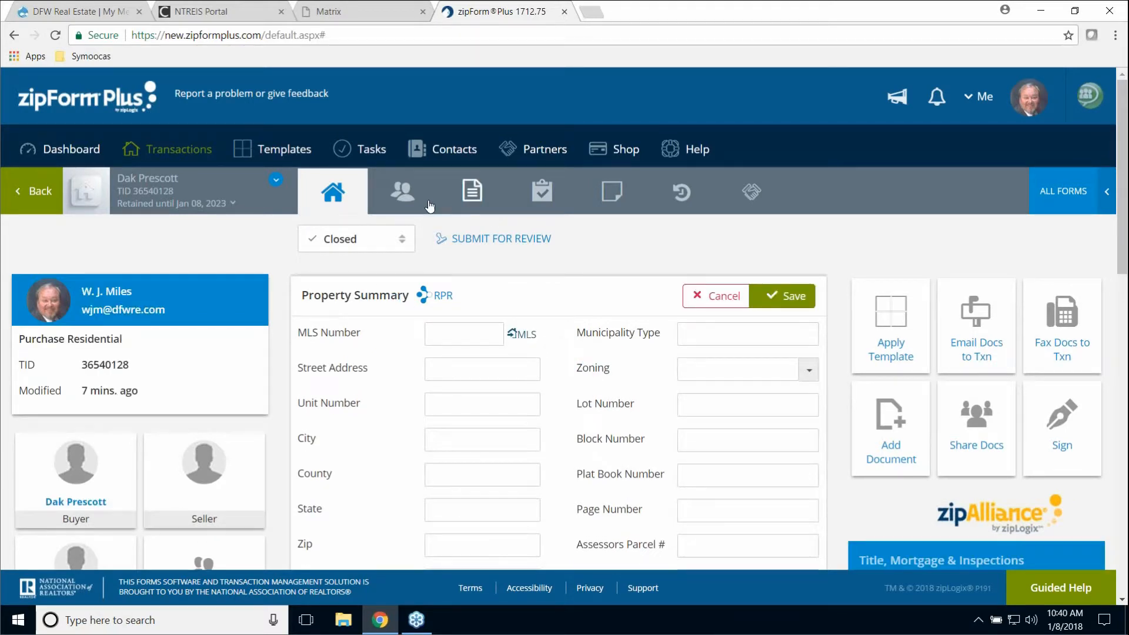
click(473, 191)
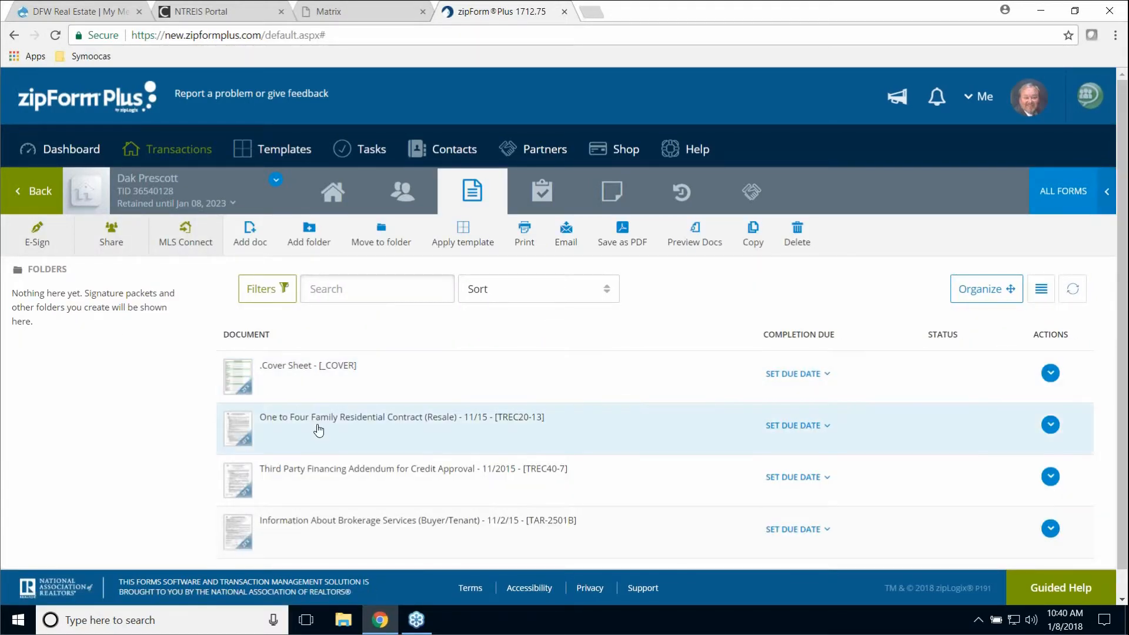
click(312, 418)
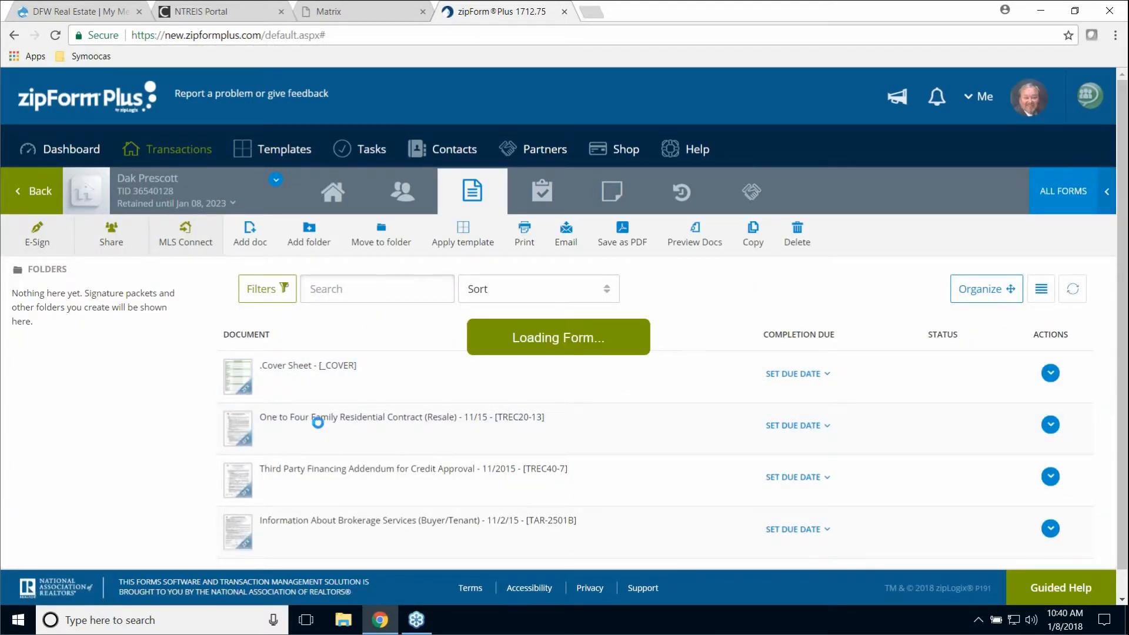
- Start the contract's e-sign packet and reach party selection, leaving the buyer off the CC list
click(112, 224)
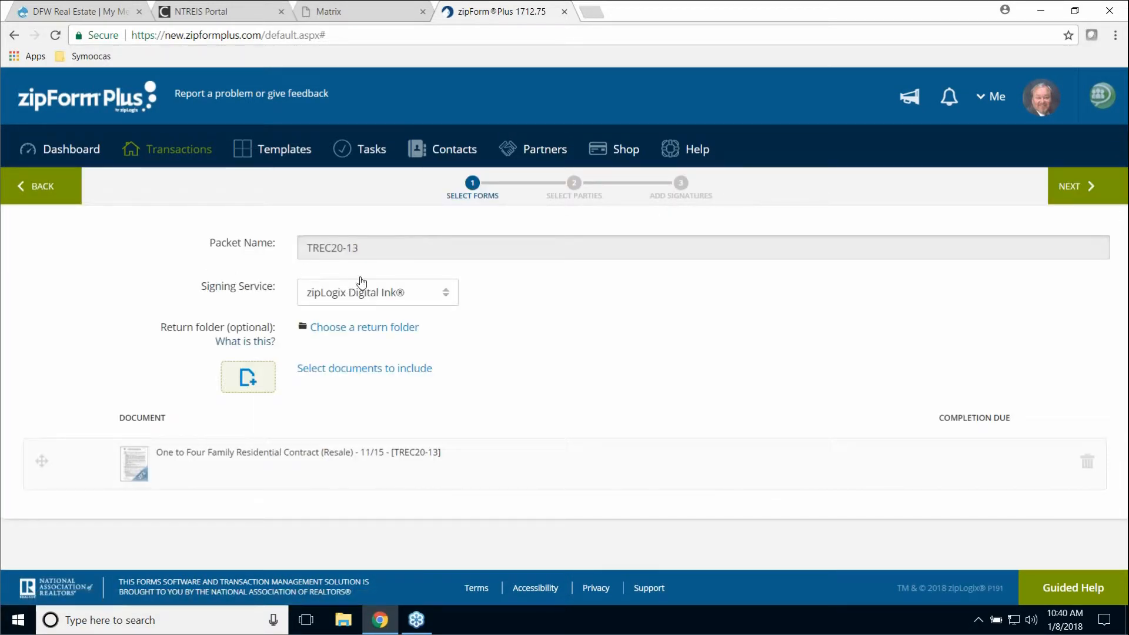
click(1080, 187)
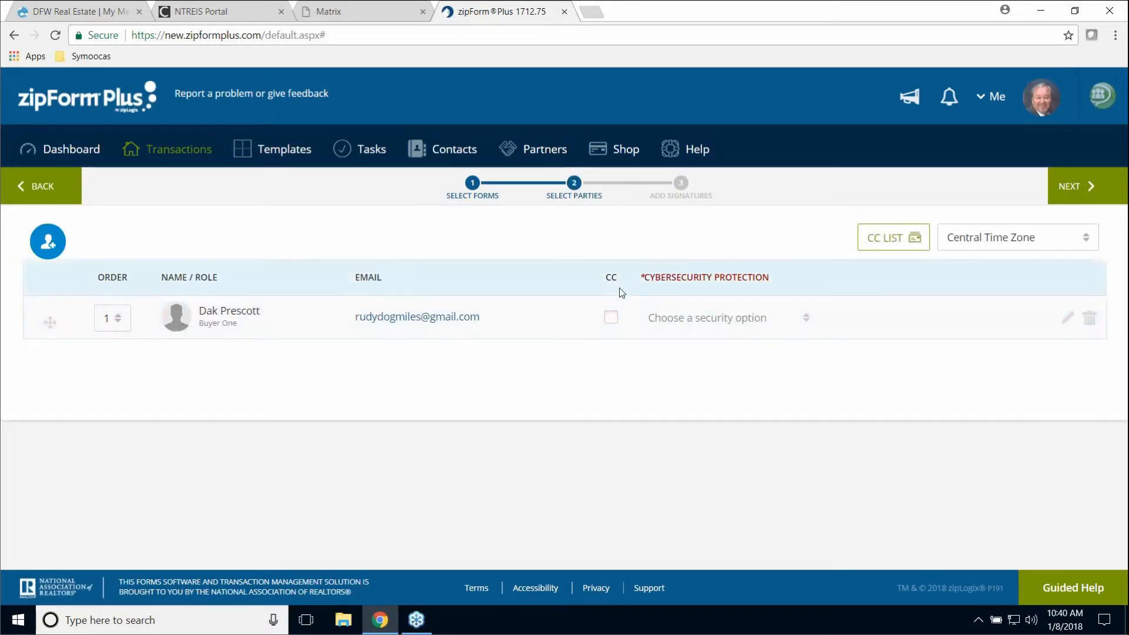
click(612, 327)
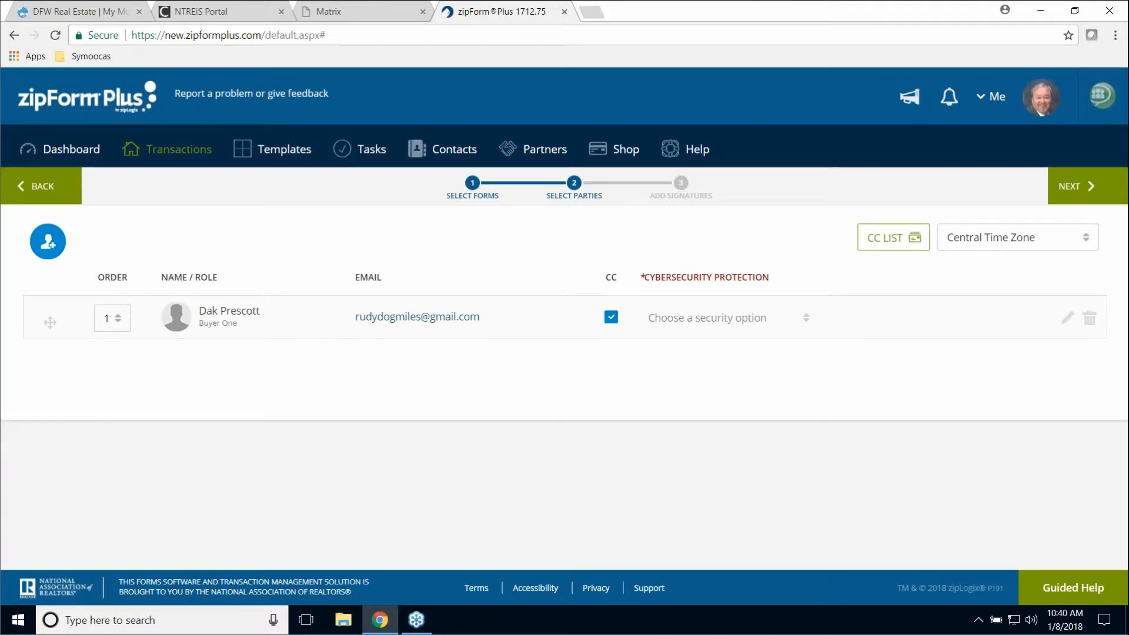
click(610, 317)
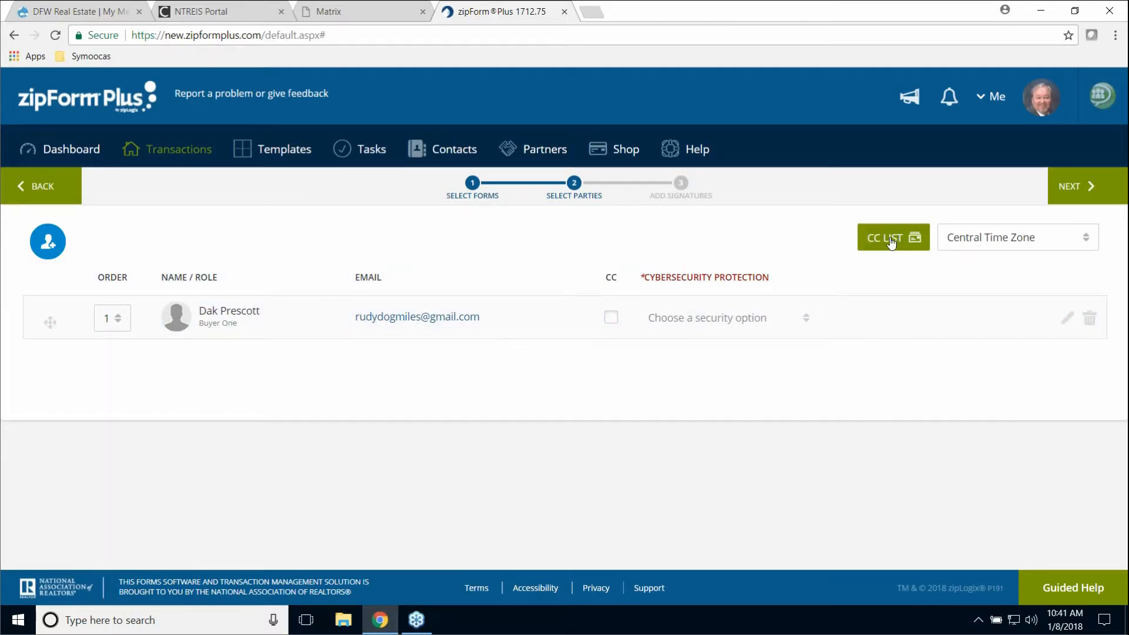
click(890, 237)
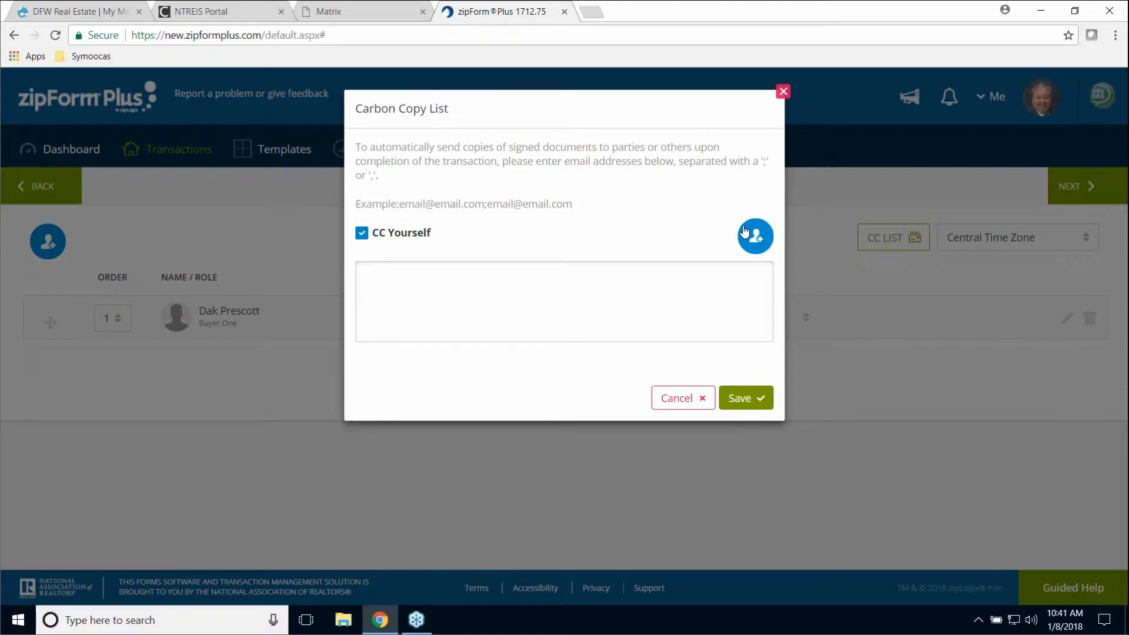
click(784, 92)
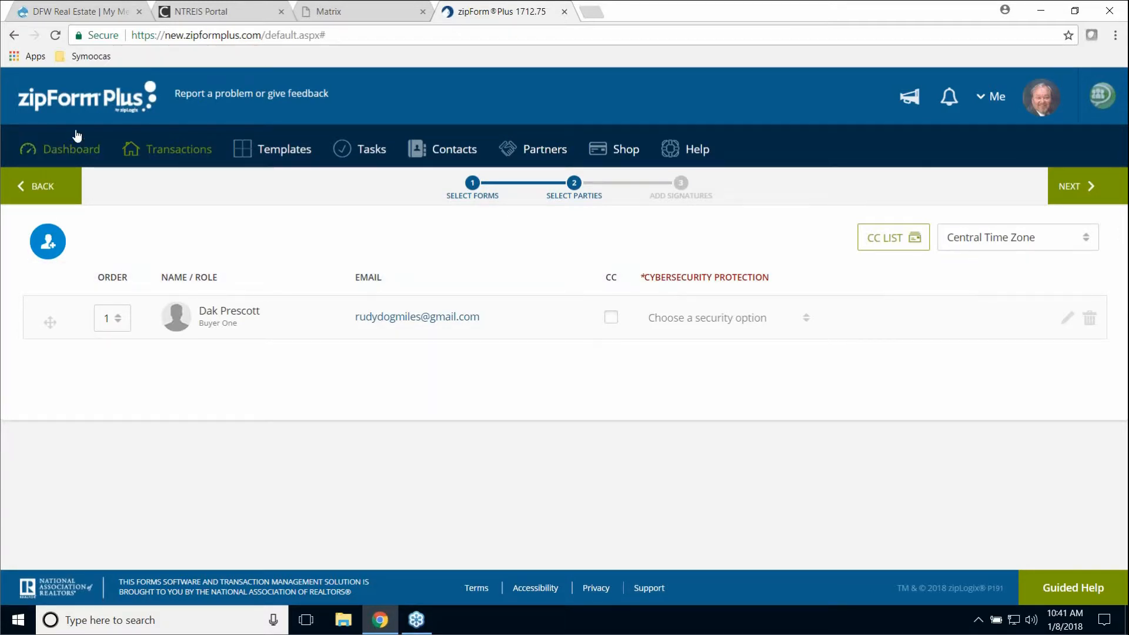
- Open the transaction closing Jan 25 2018 and display its documents and folders
click(181, 154)
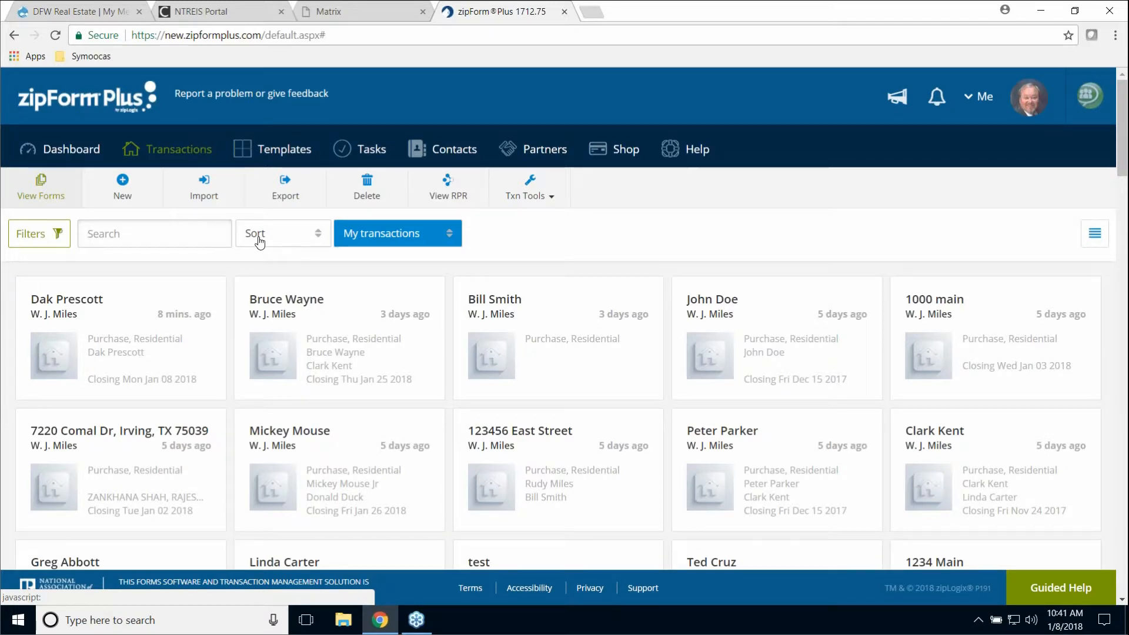
click(298, 298)
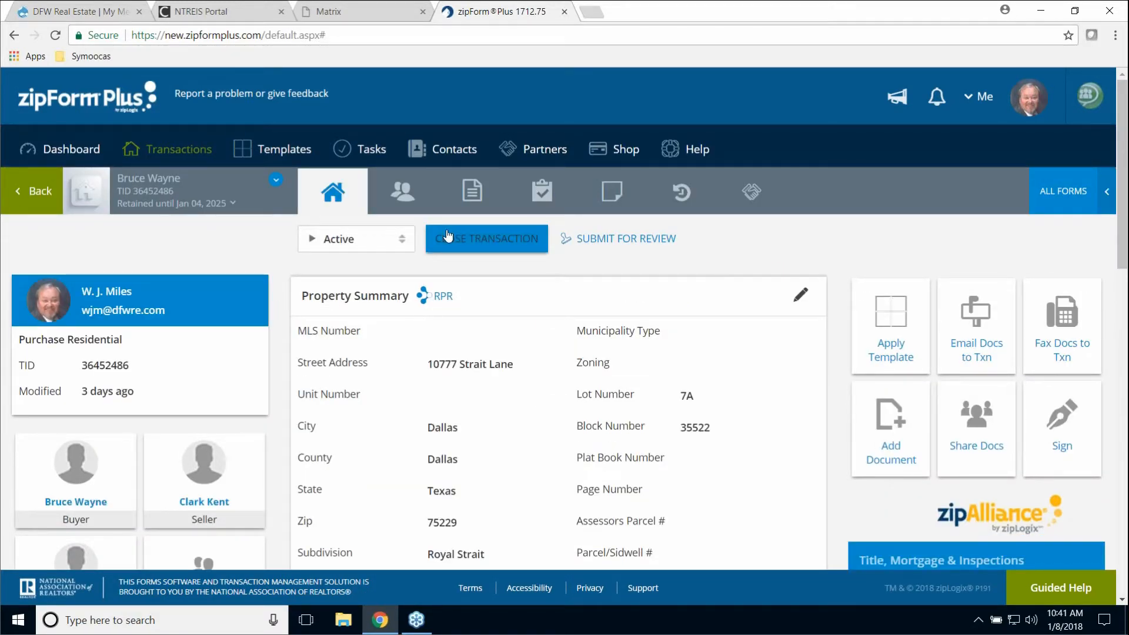
click(463, 209)
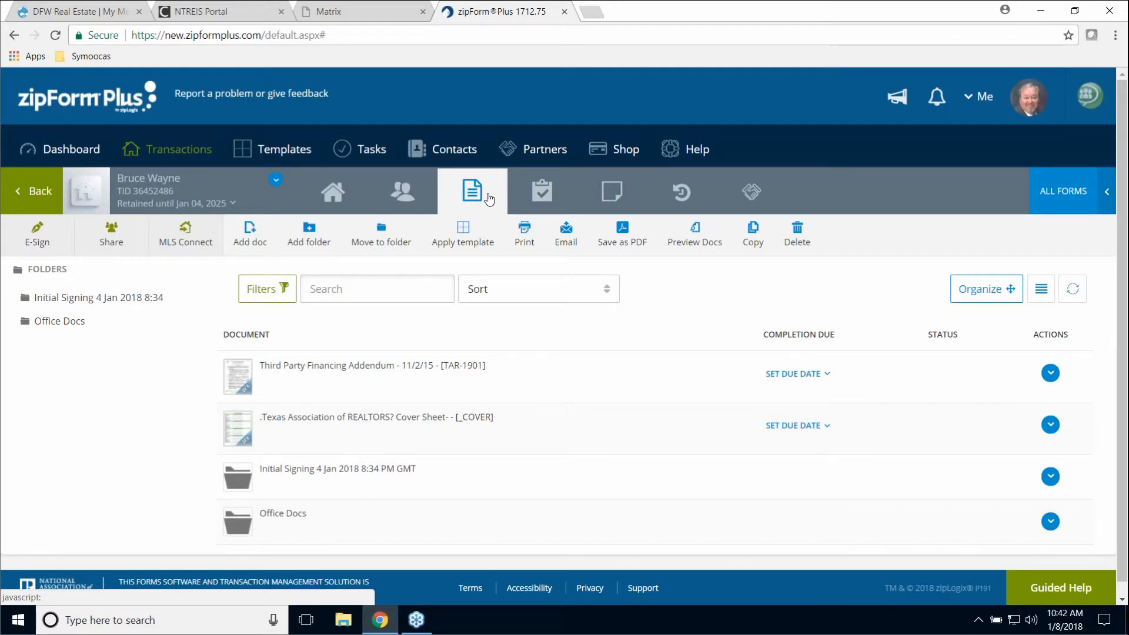
click(316, 237)
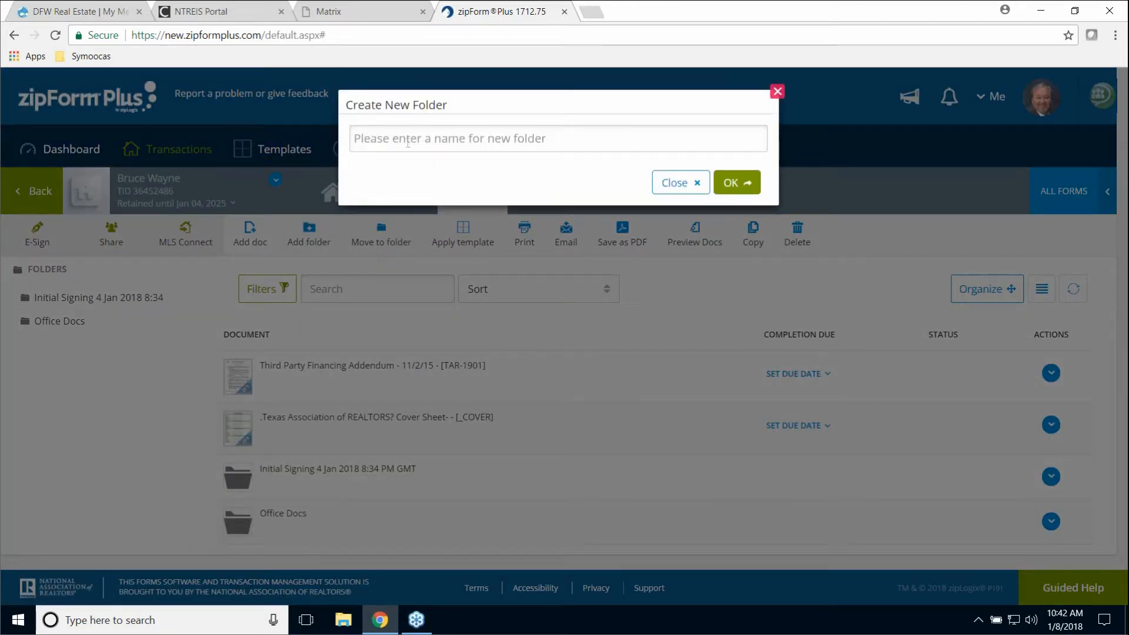
click(441, 144)
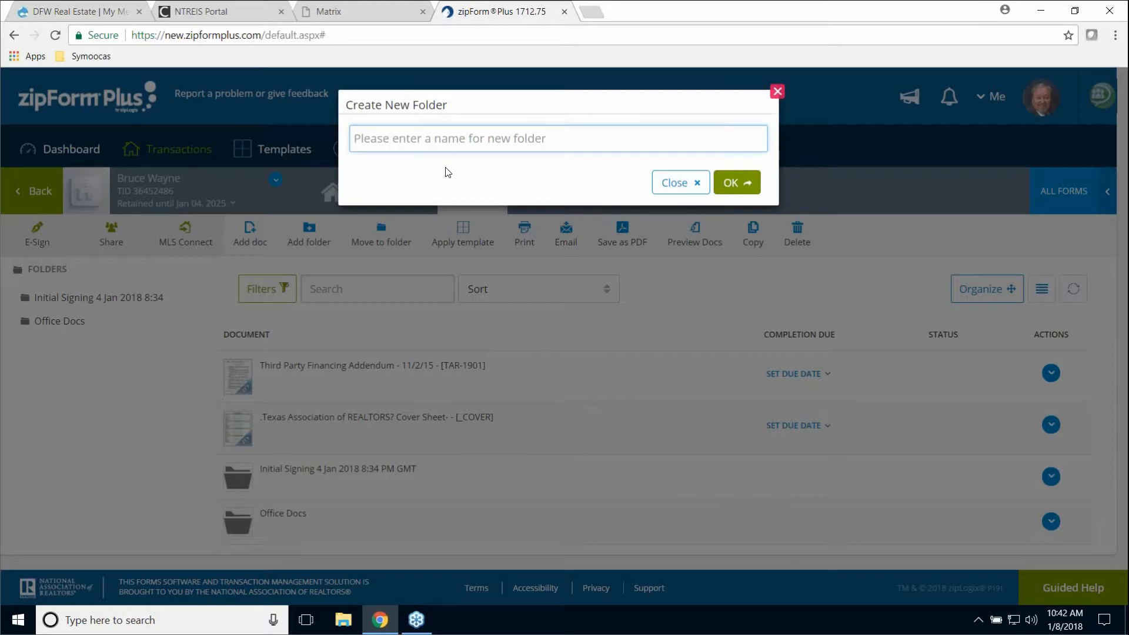
text(O)
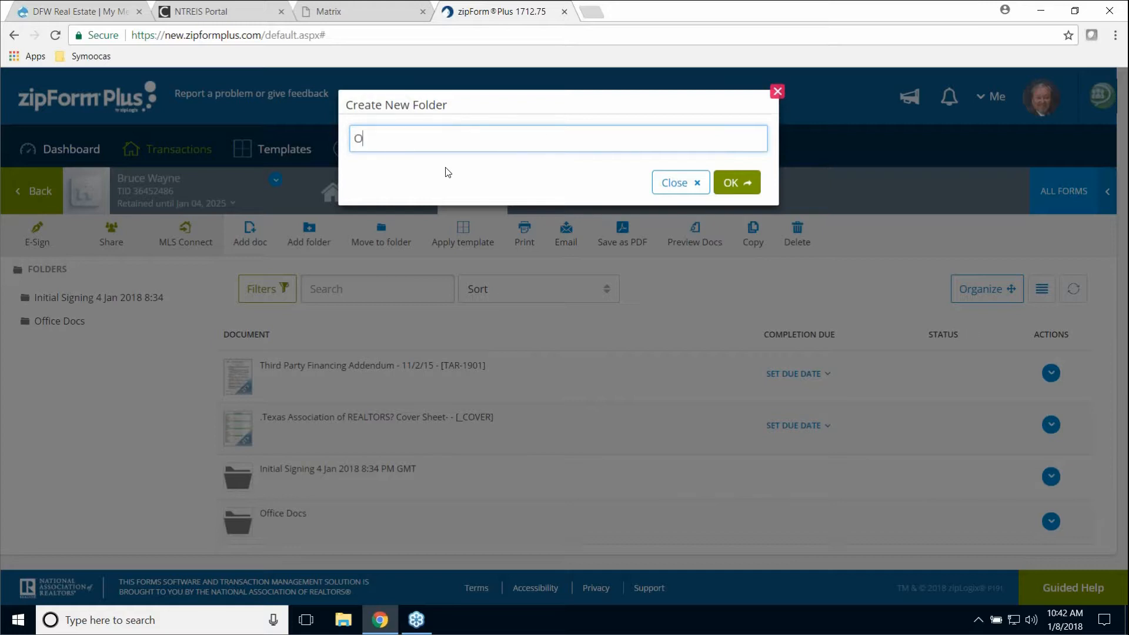
text(ffice Docs)
click(740, 186)
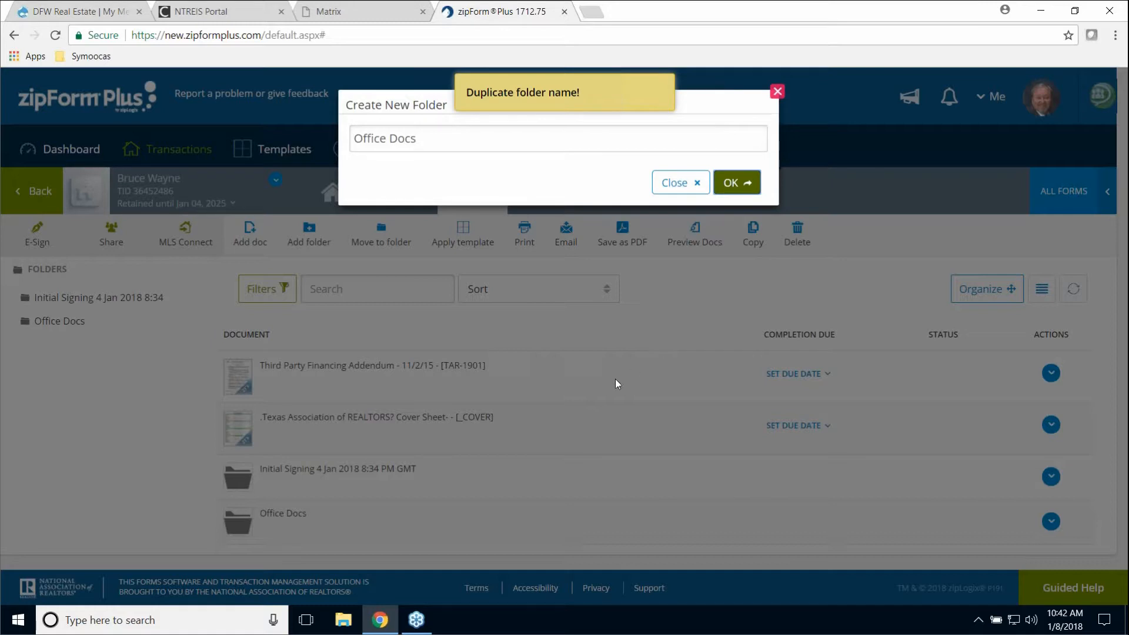
click(778, 92)
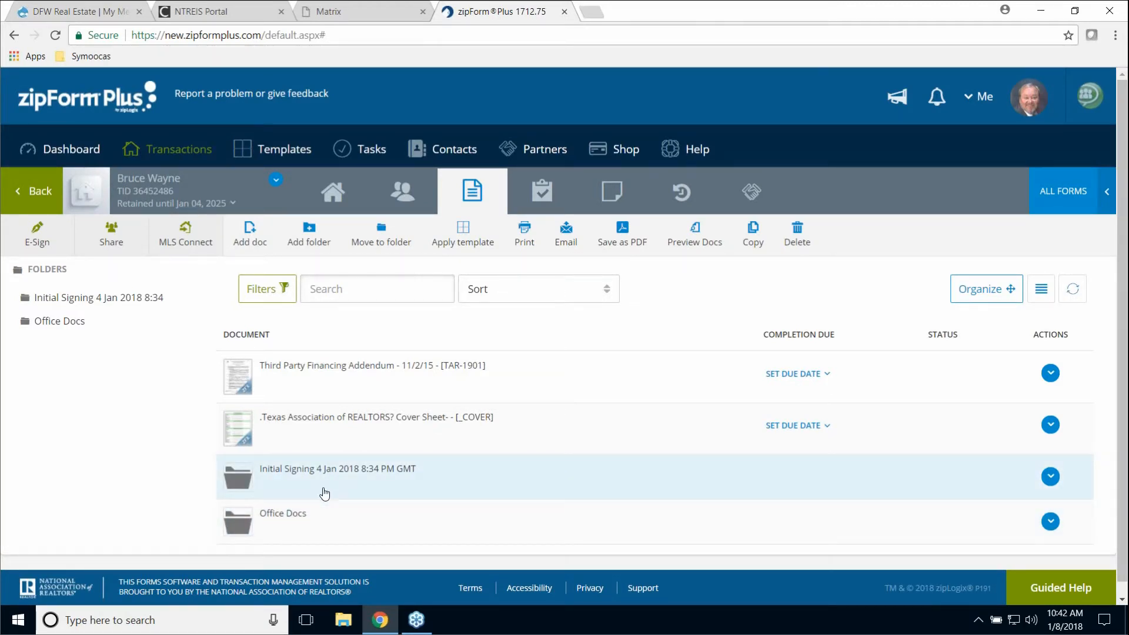
- Check the Office Docs and Initial Signing folders and drag the resale contract into Office Docs
click(302, 514)
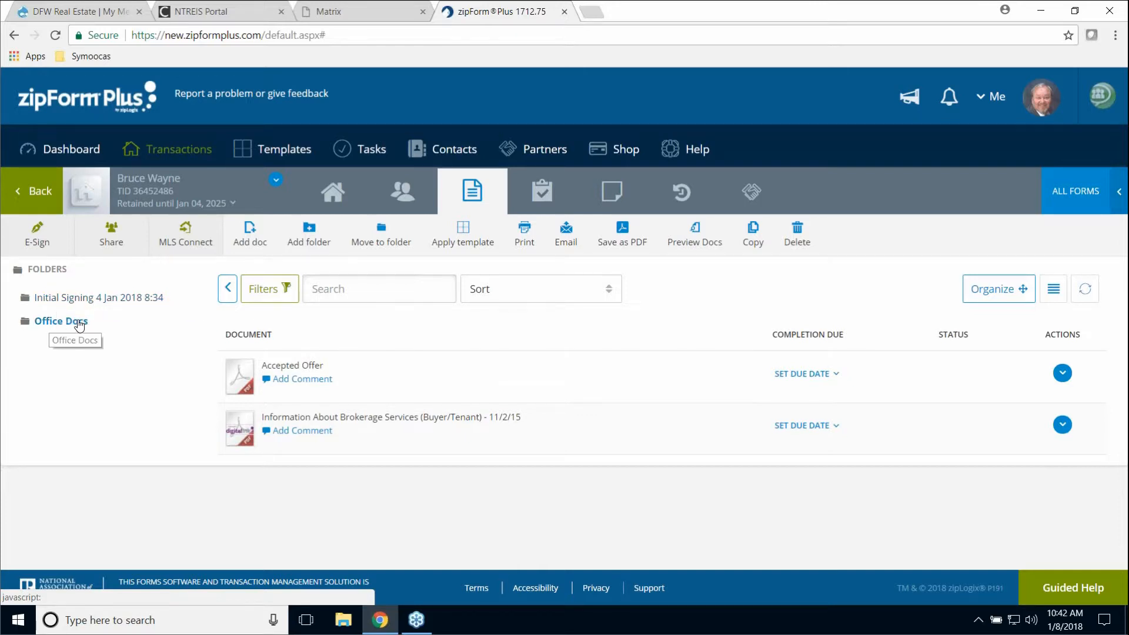
click(54, 274)
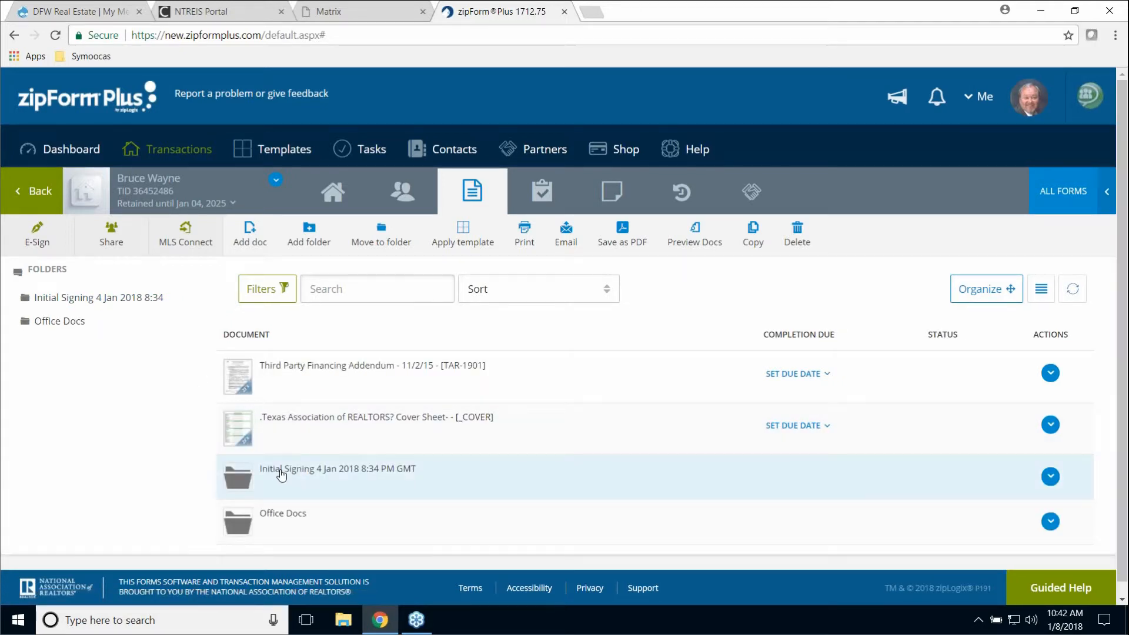
click(304, 479)
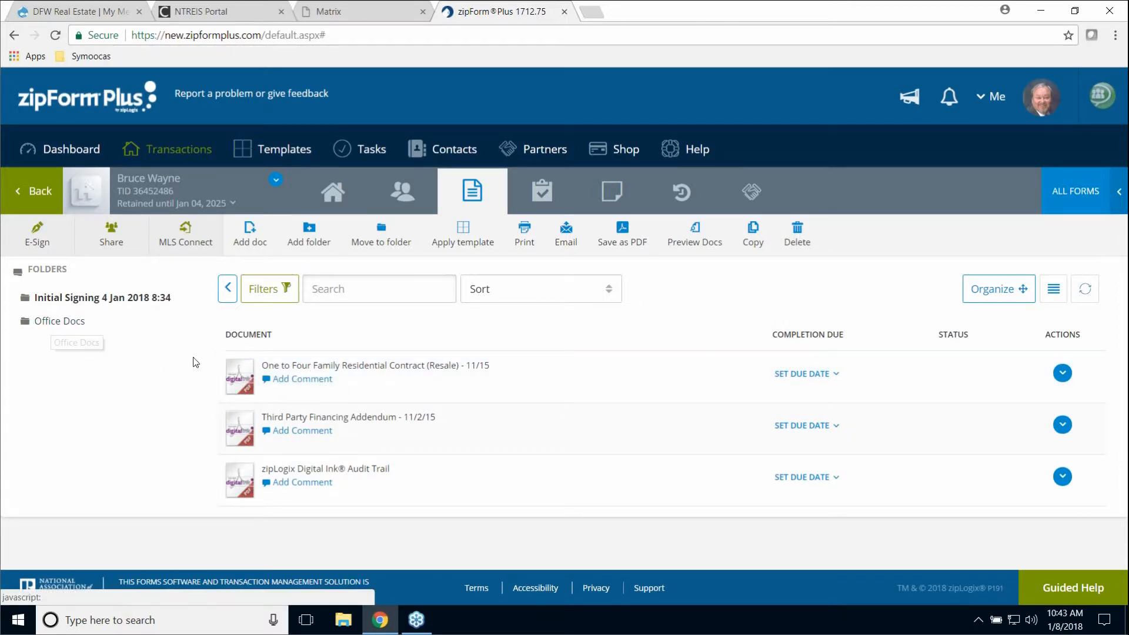
drag(311, 382, 66, 315)
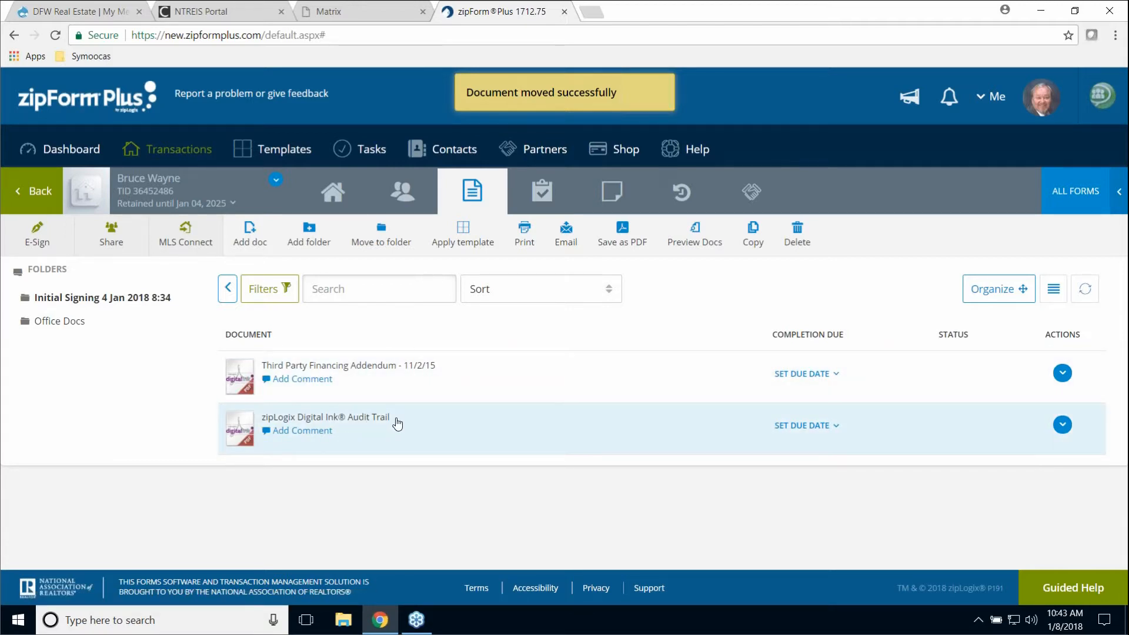
click(64, 322)
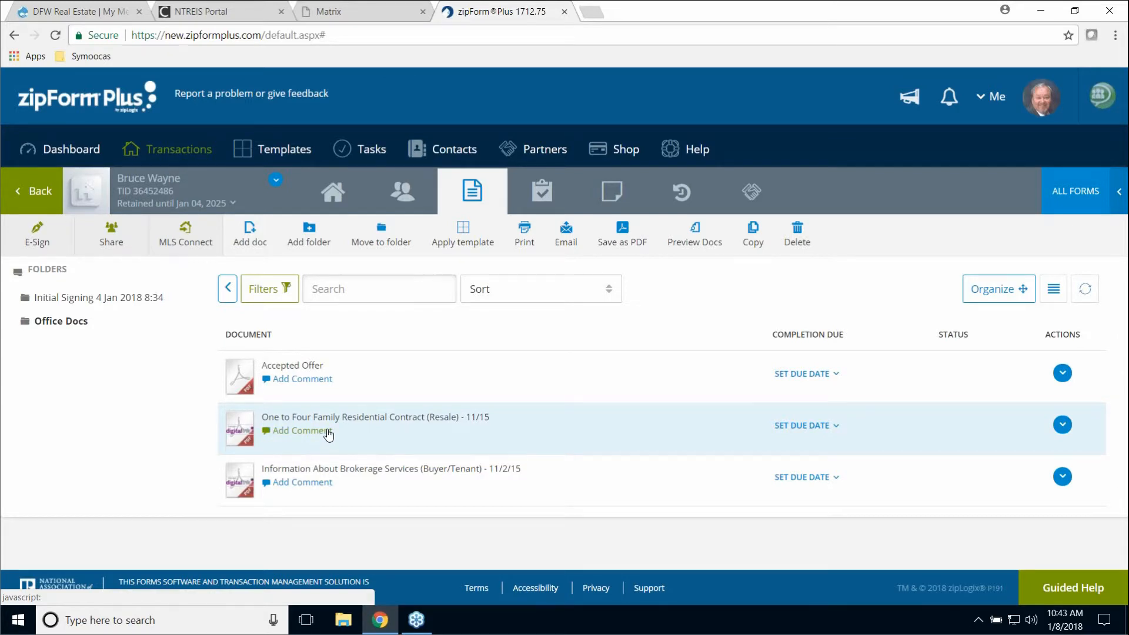
- Move the contract back out, drop it into Office Docs again, and confirm it arrived
drag(291, 423, 64, 266)
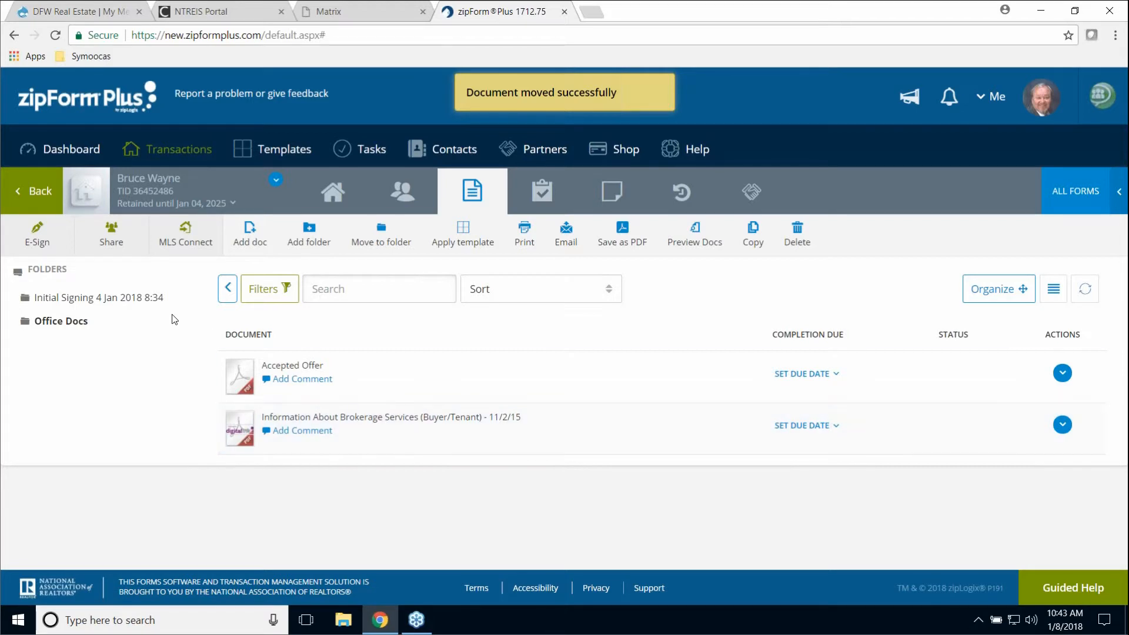
click(52, 274)
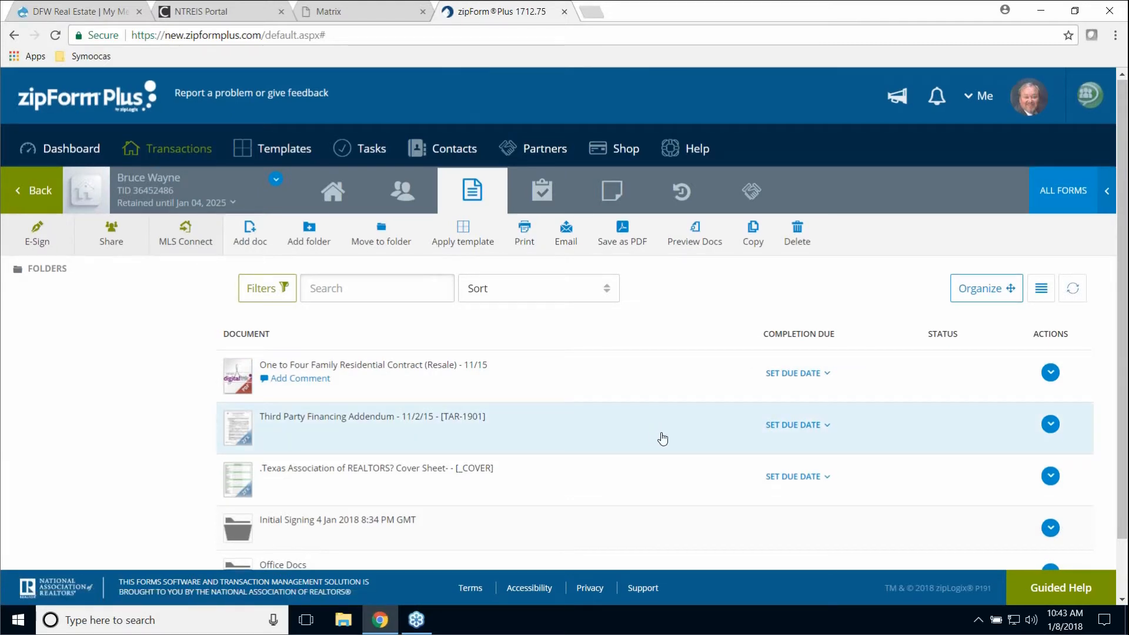
scroll(660, 436, down, 1)
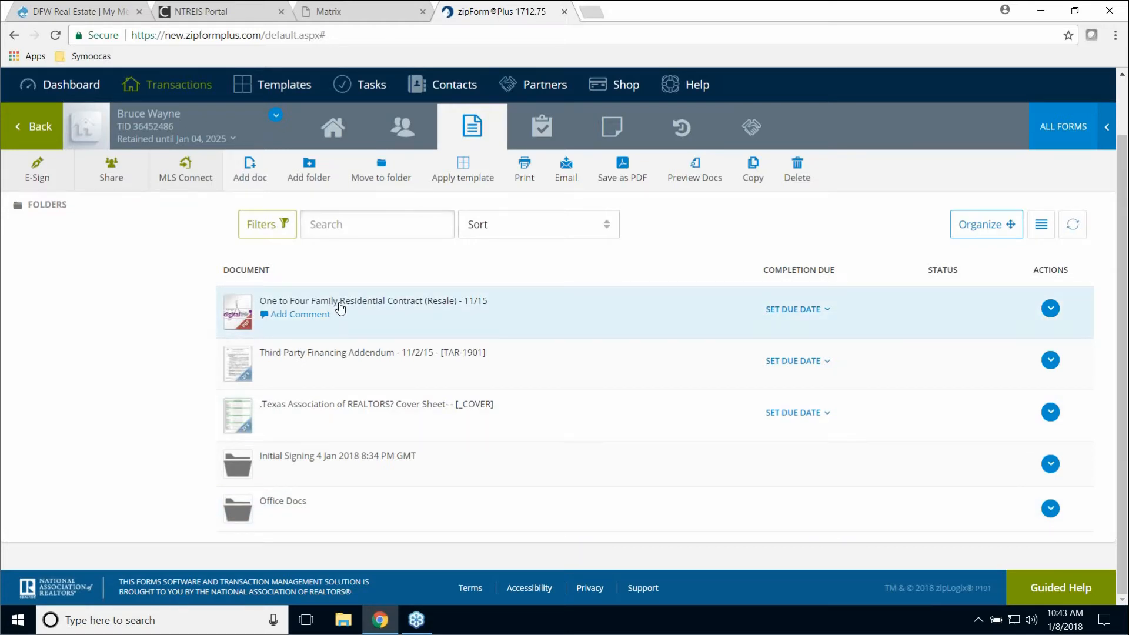
drag(338, 305, 378, 499)
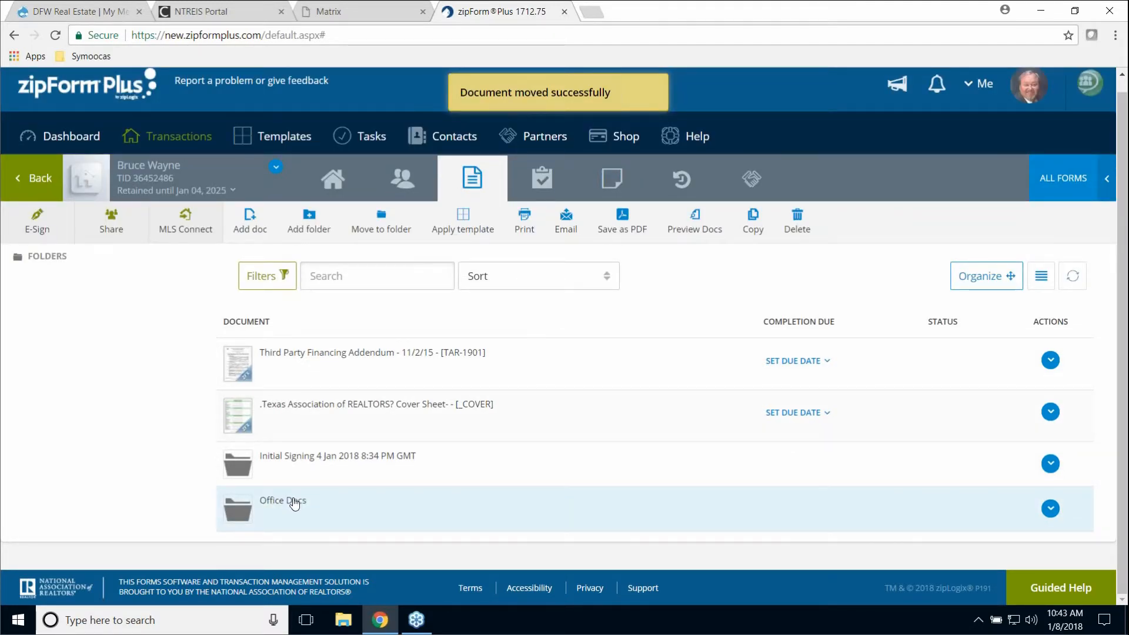
click(295, 505)
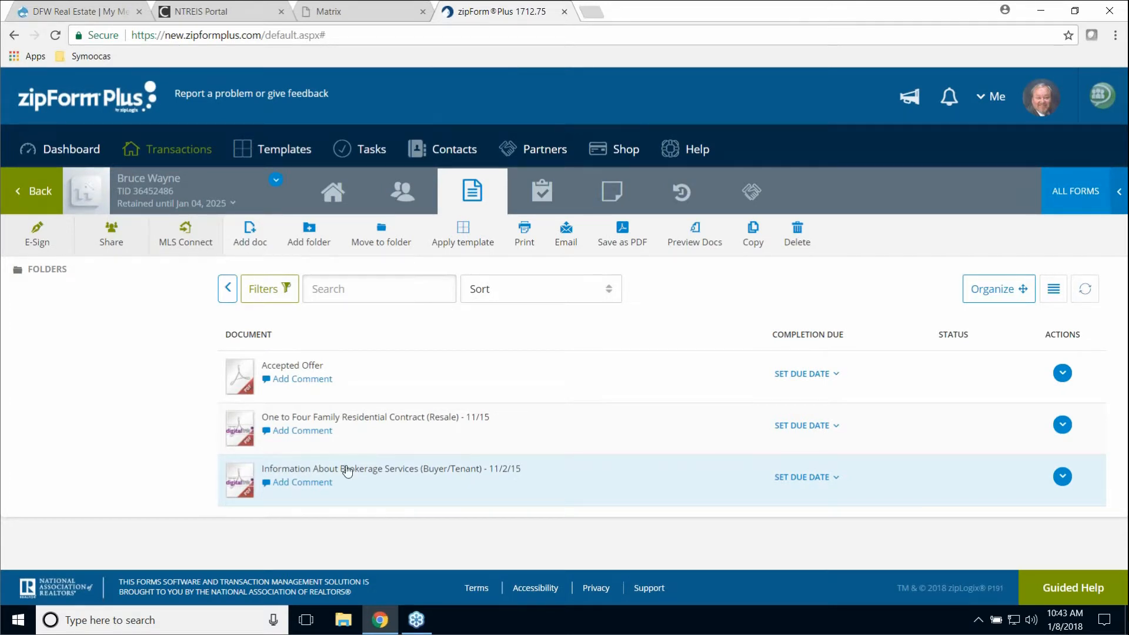
click(49, 271)
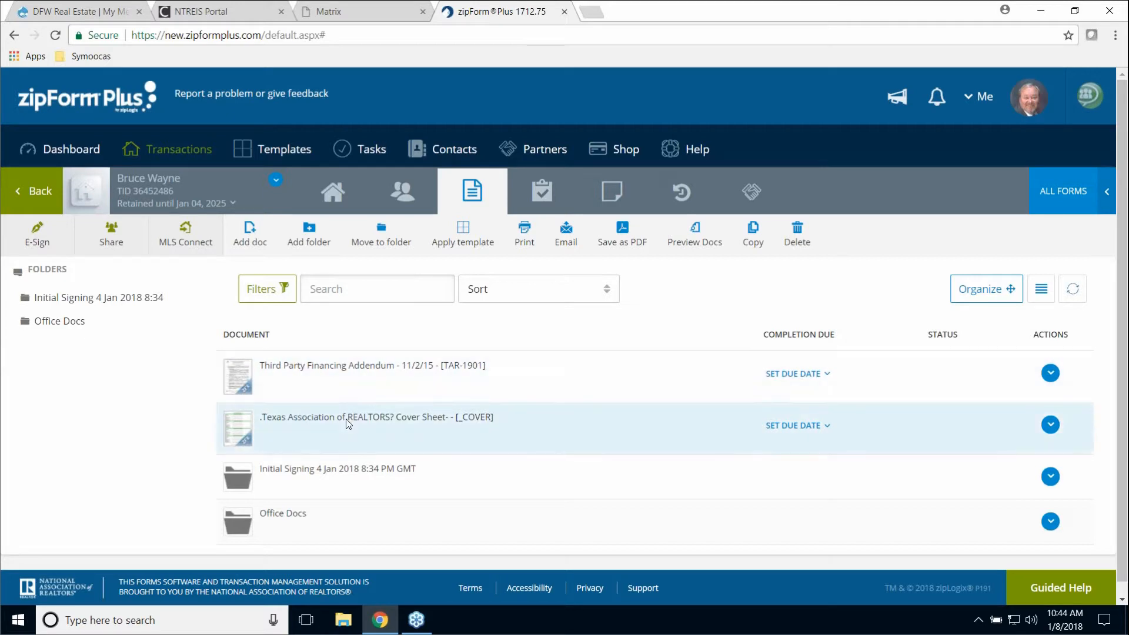
- Switch the documents to thumbnail grid view, peeking at the financing addendum's details
click(1051, 375)
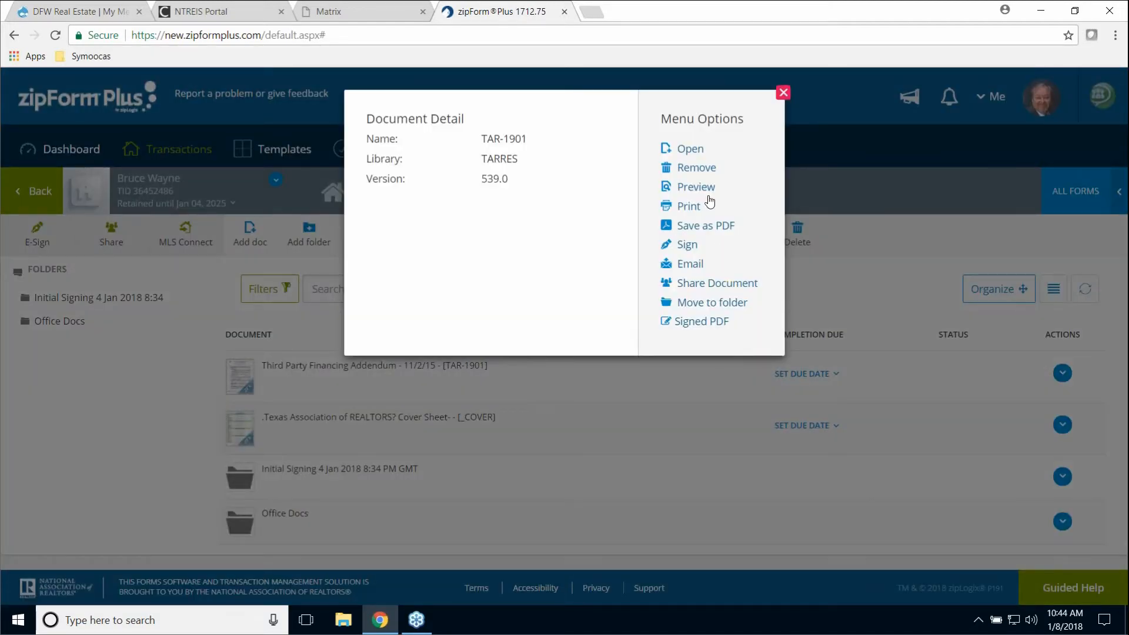
click(784, 92)
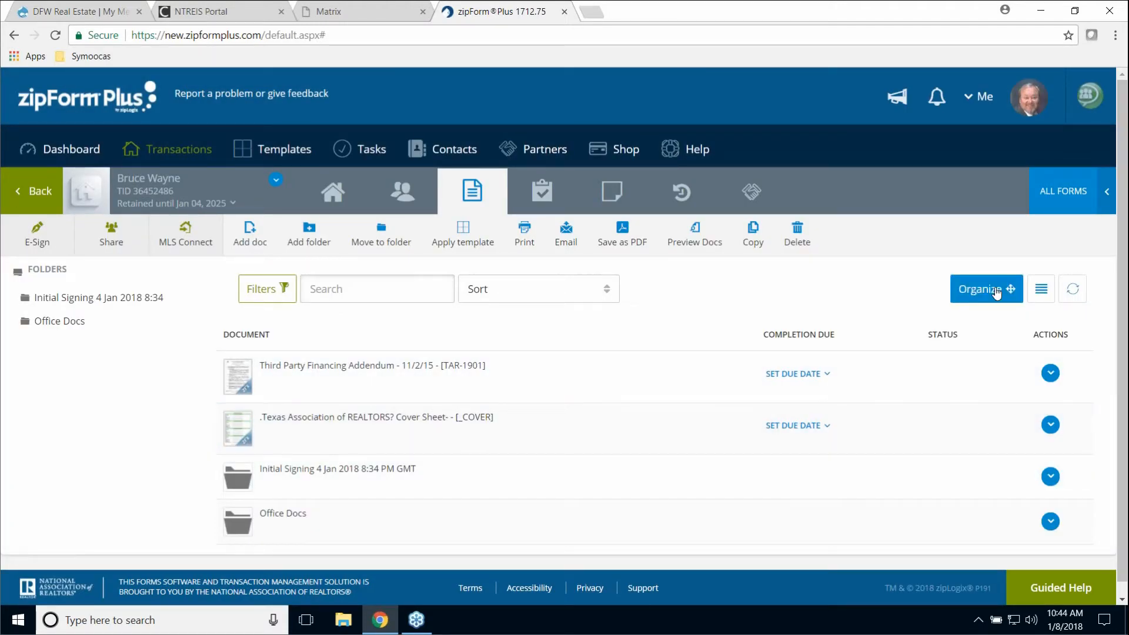
click(1041, 294)
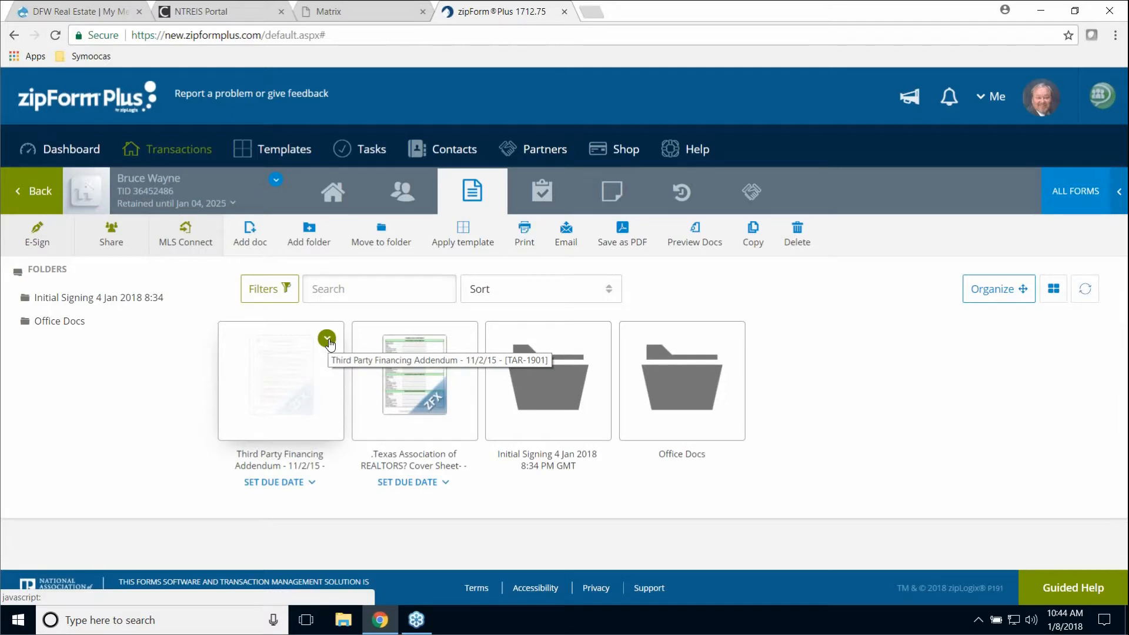
click(327, 340)
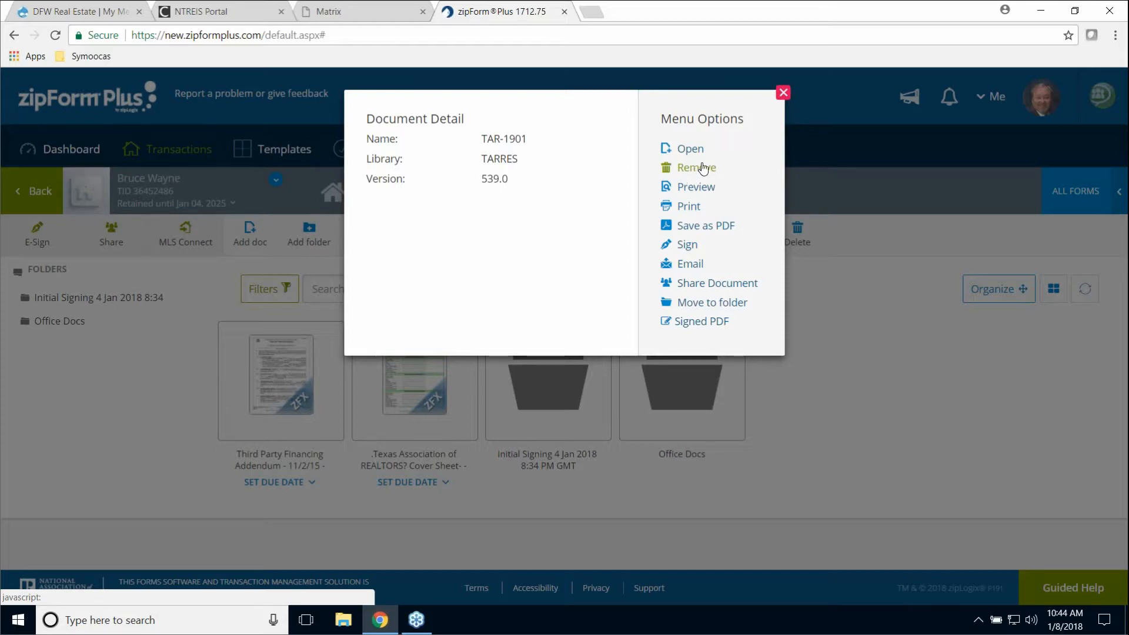
click(783, 93)
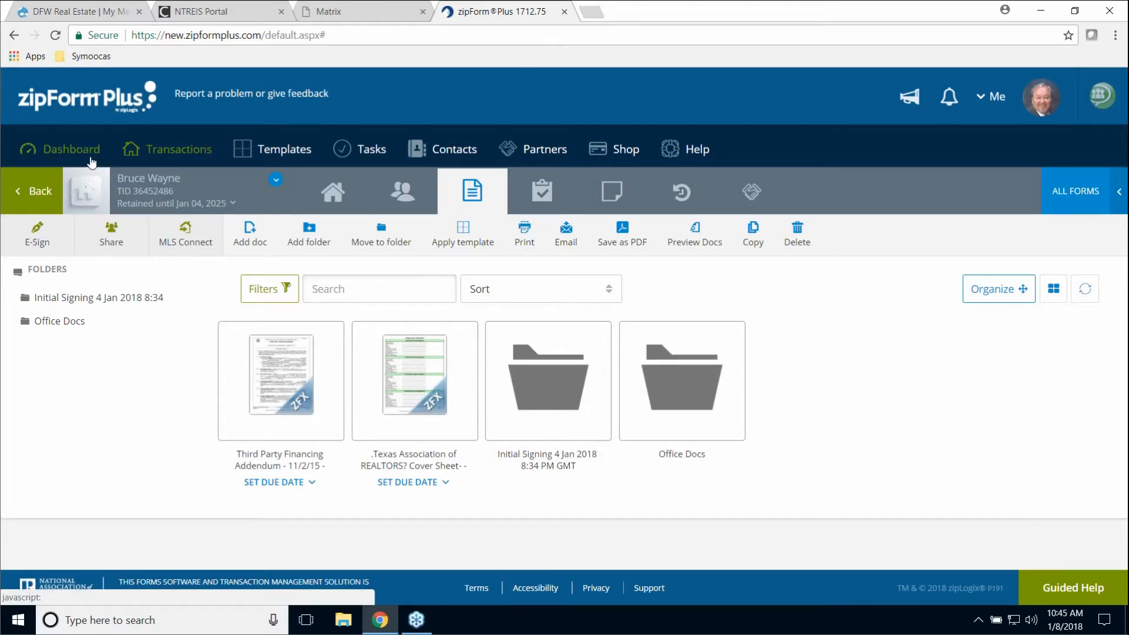
- Open the second transaction's Sign tile to list its TREC20-13 and Initial Signing packets
click(171, 155)
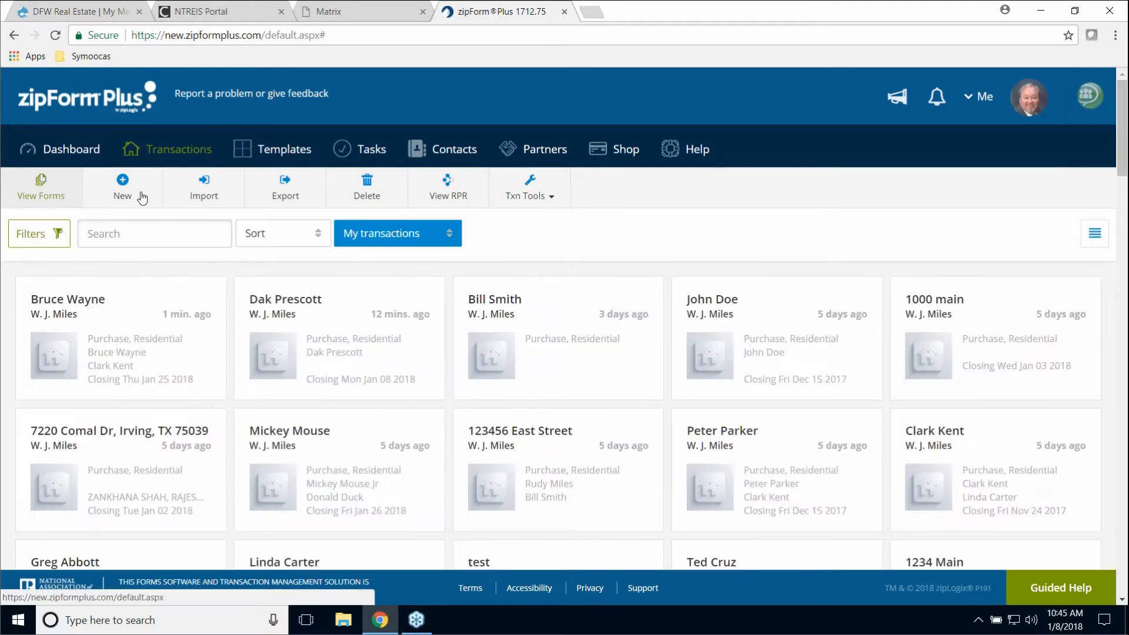
click(309, 303)
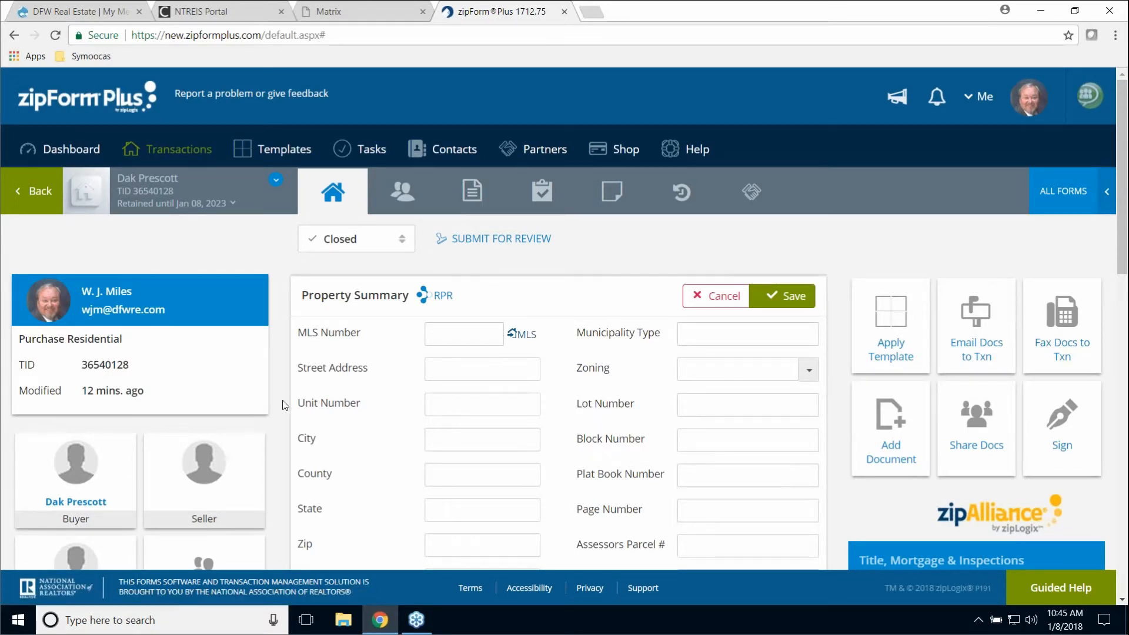
scroll(292, 404, down, 3)
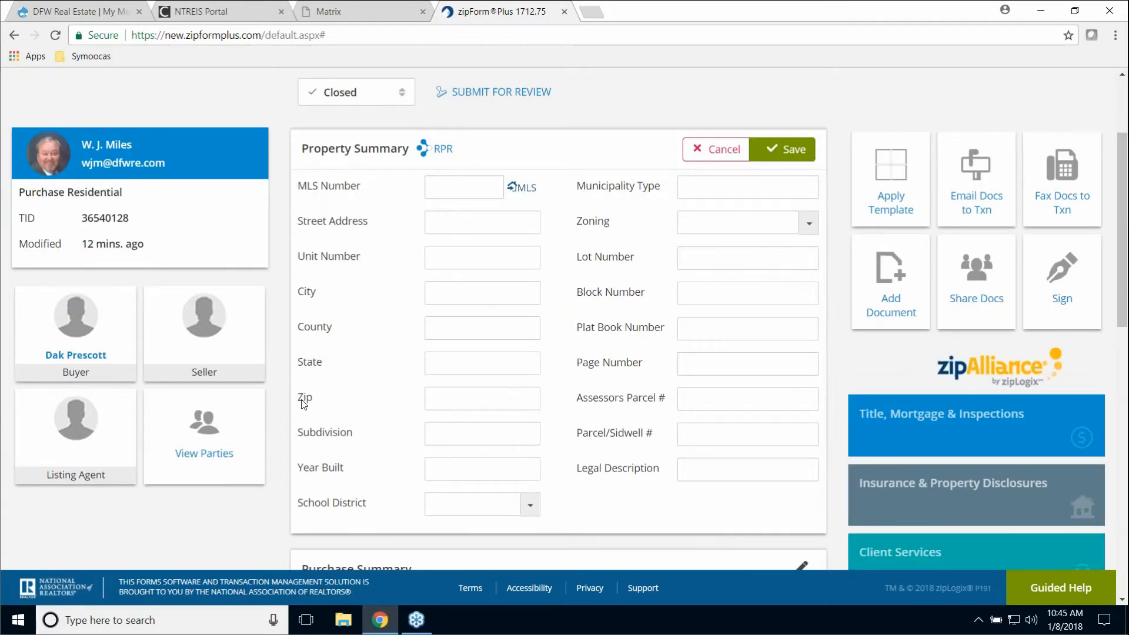
scroll(304, 405, up, 3)
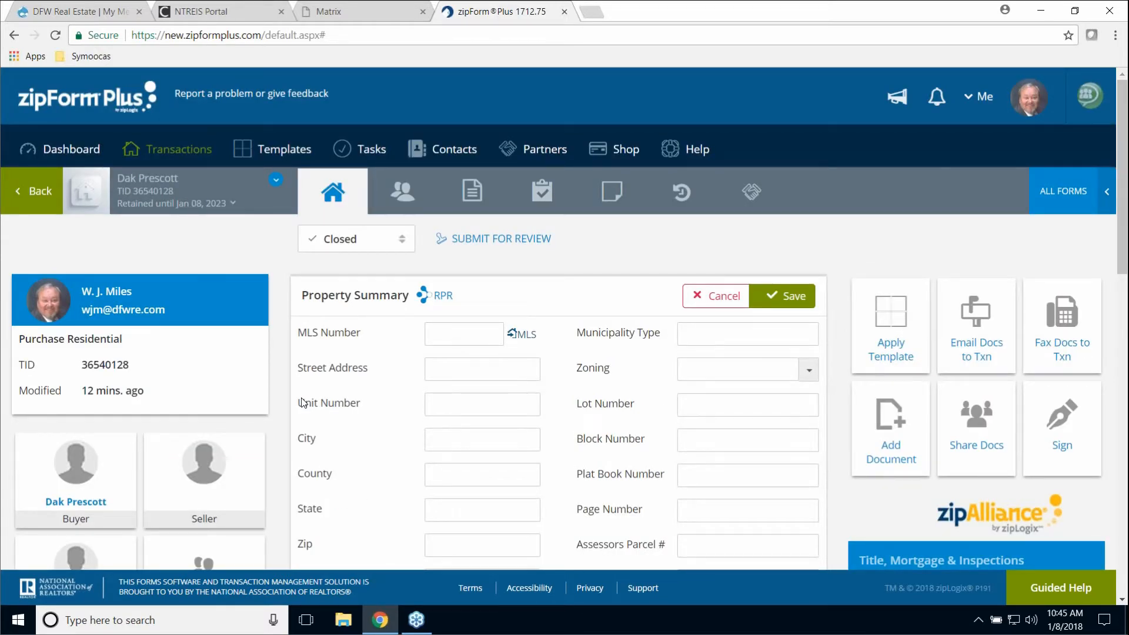
scroll(301, 403, down, 3)
click(1055, 284)
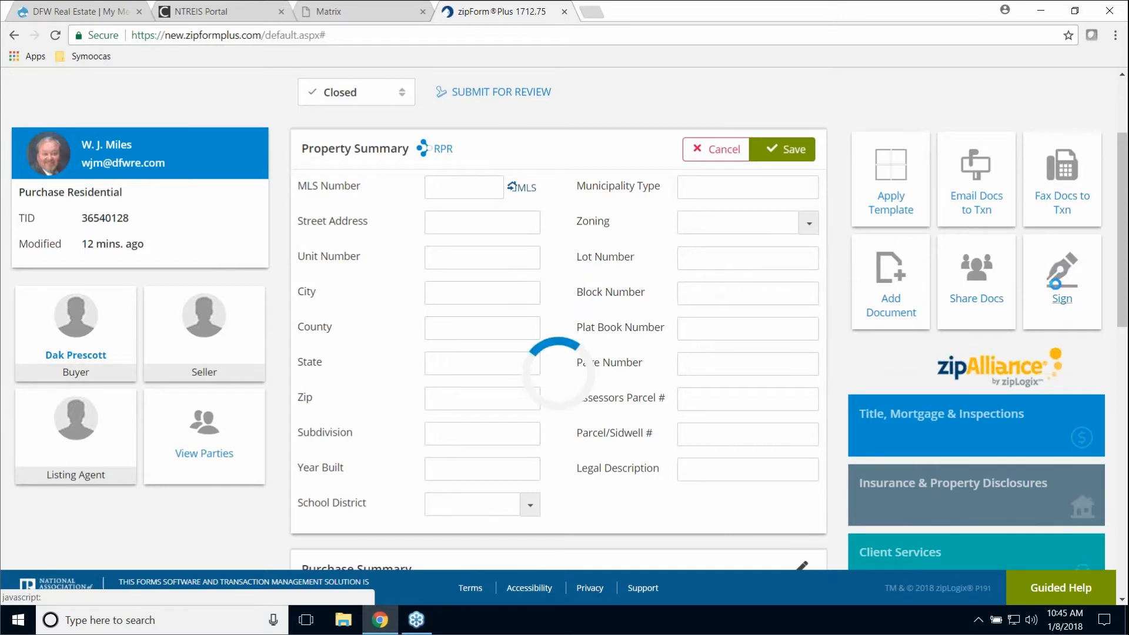
click(178, 152)
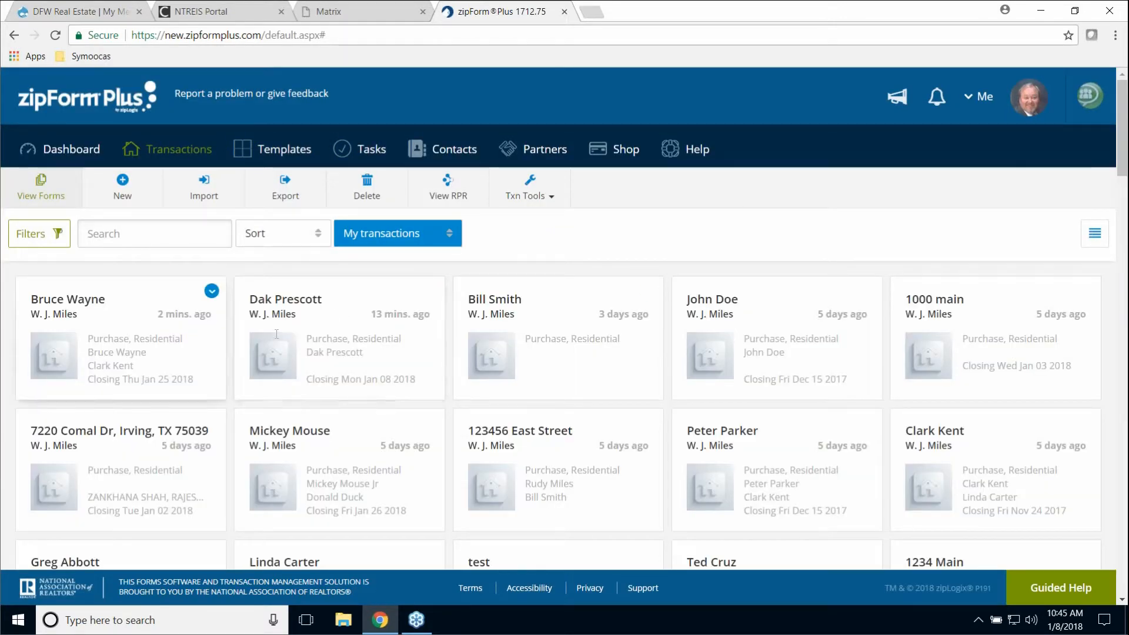
click(298, 293)
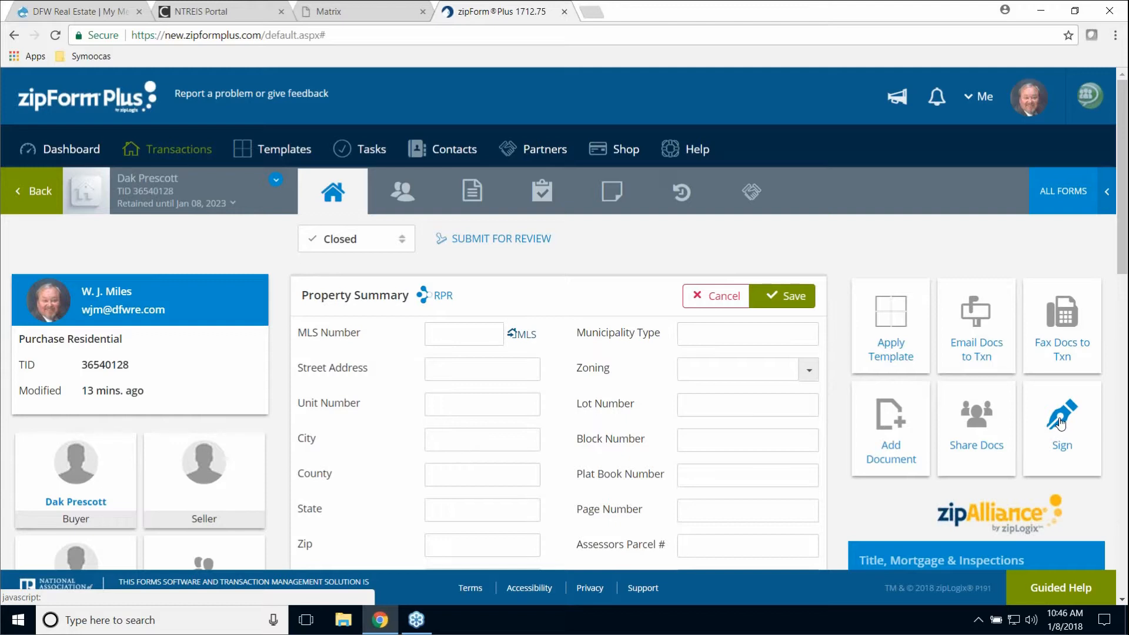
click(1061, 423)
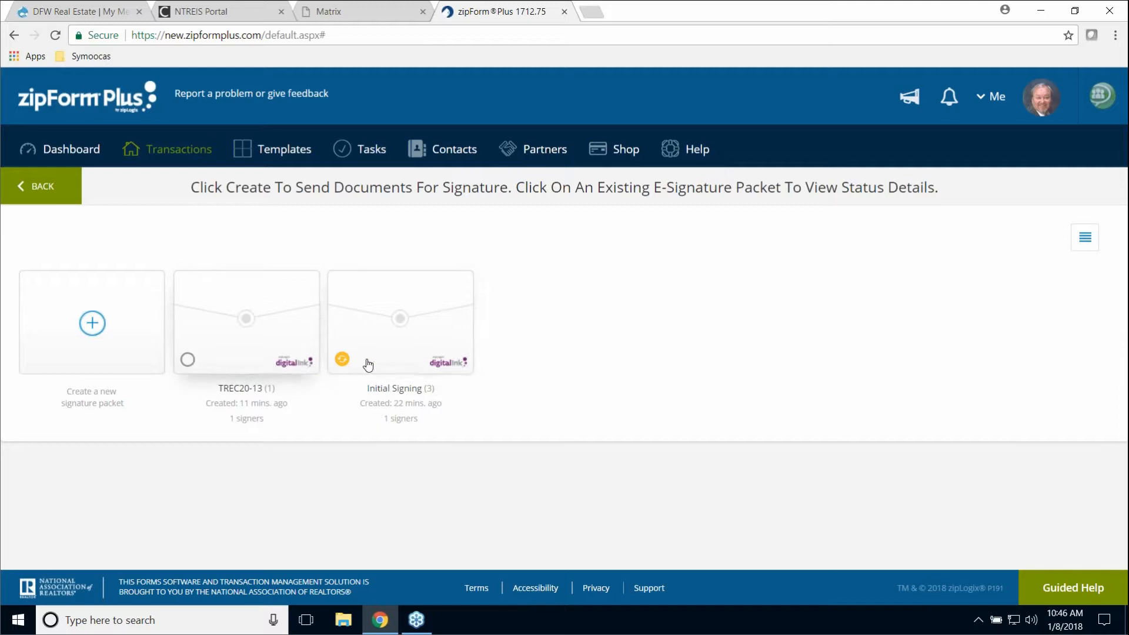
- Check the Initial Signing packet's status details (Running, buyer action required), then go back
click(409, 368)
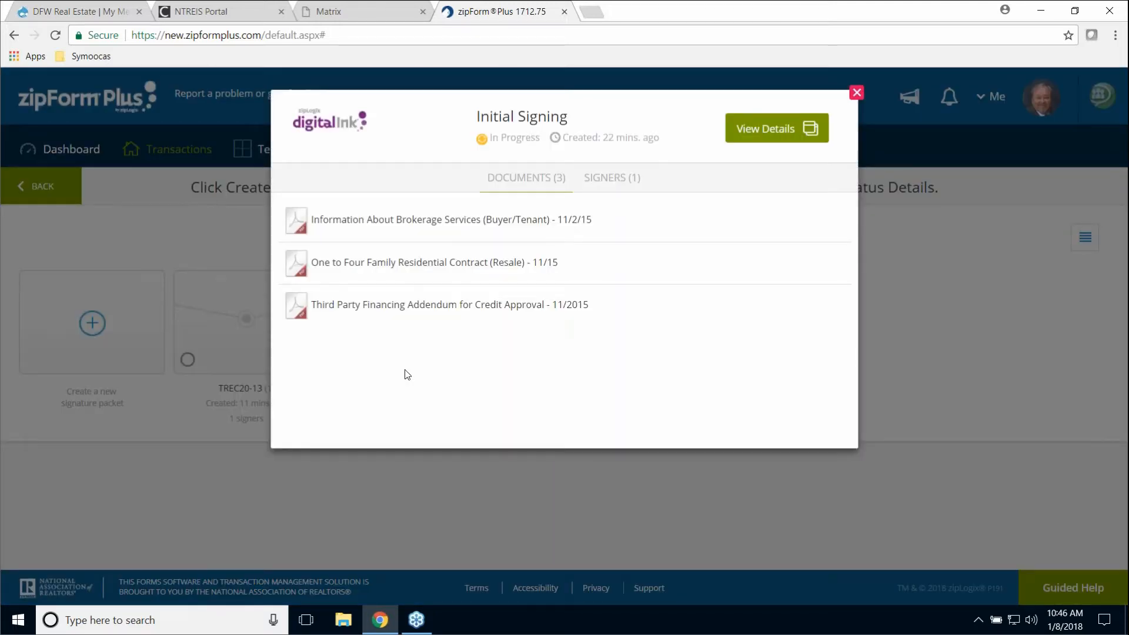
click(785, 130)
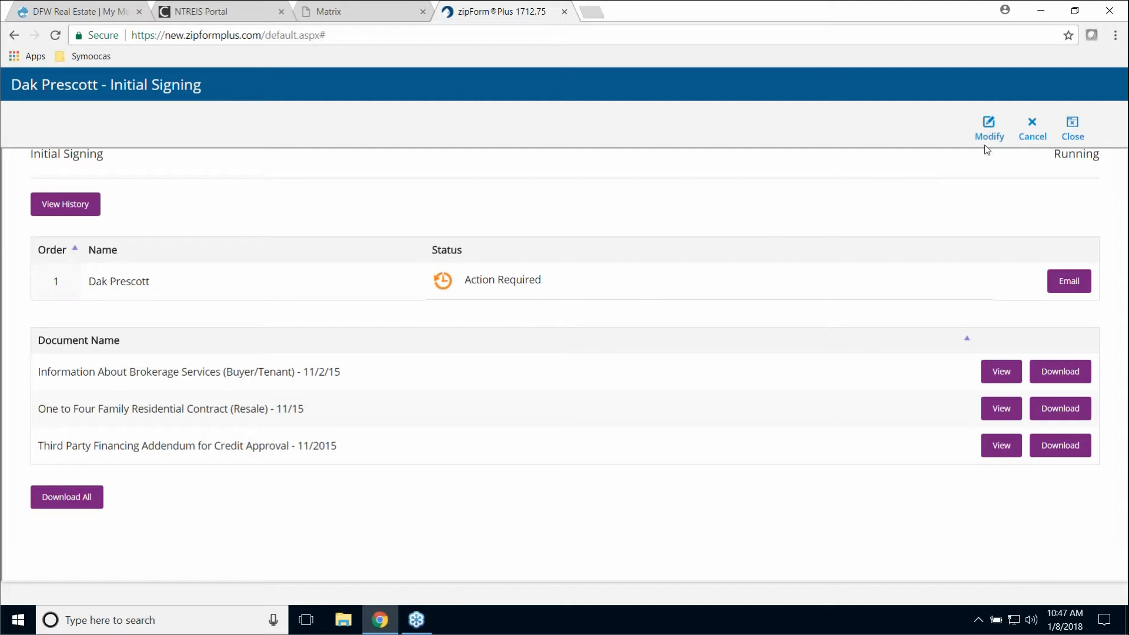
click(1072, 126)
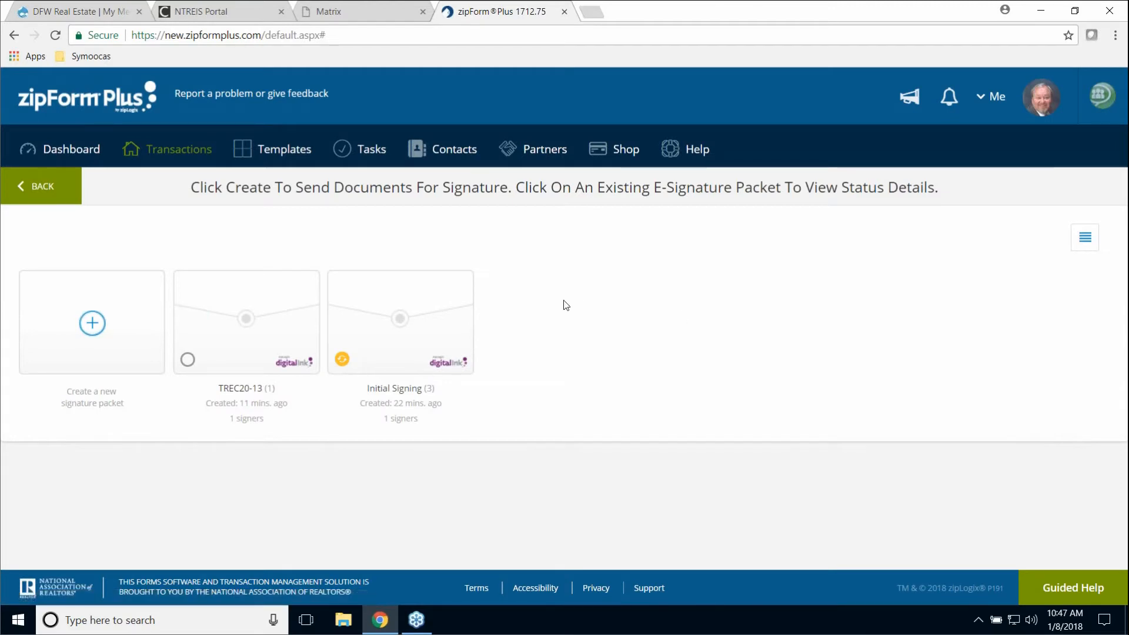
click(149, 158)
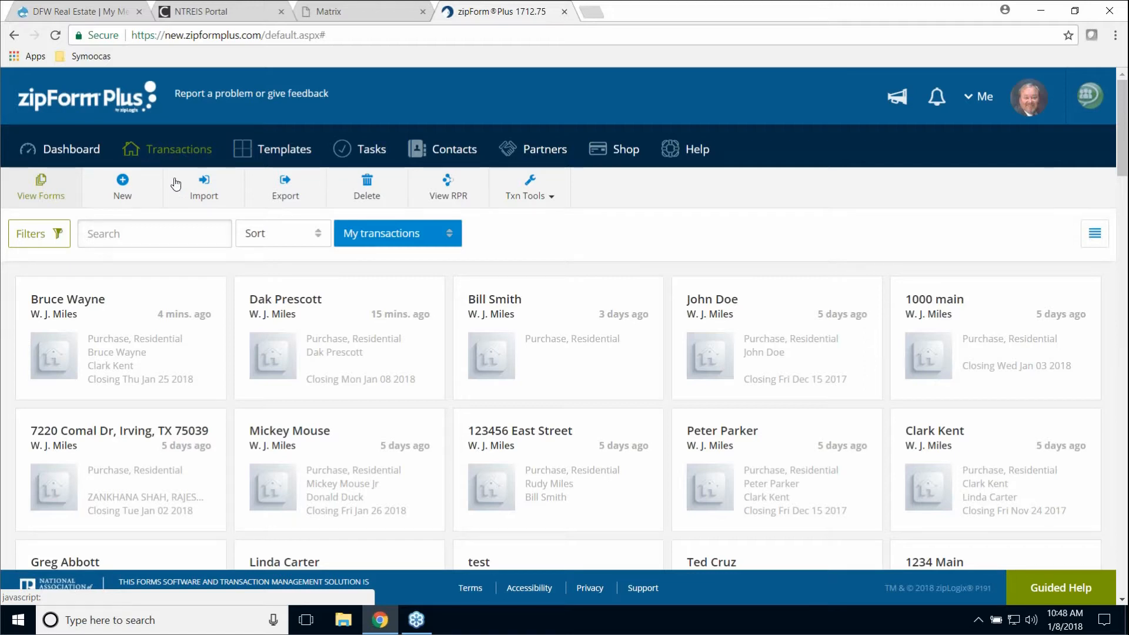
- Go to Templates, dismiss a new template without creating it, and open New Purchase
click(282, 150)
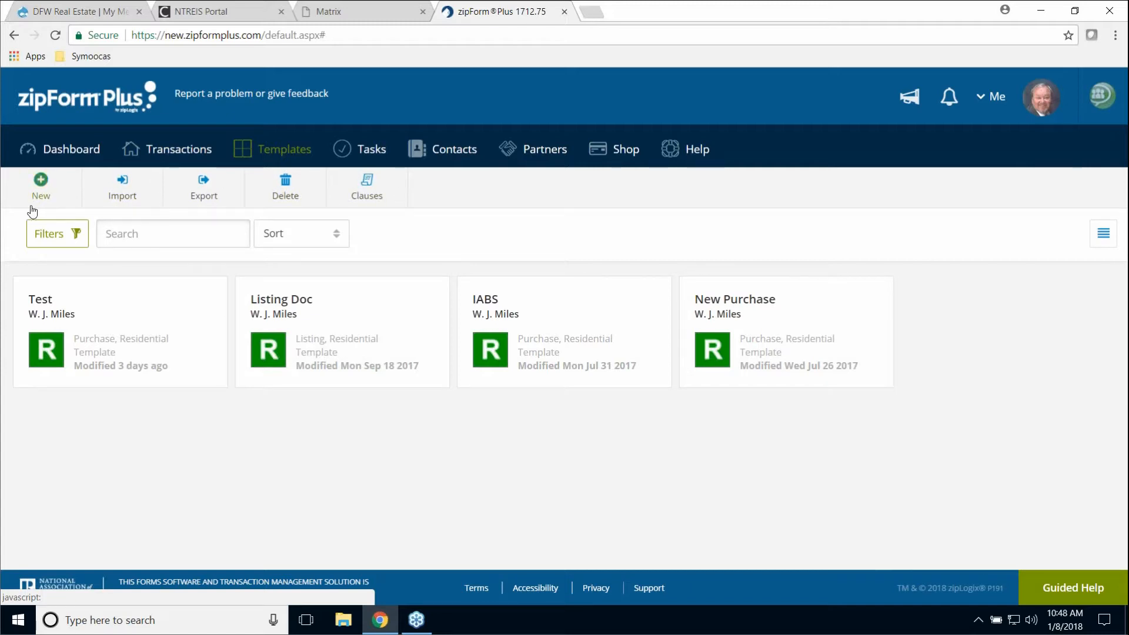
click(180, 153)
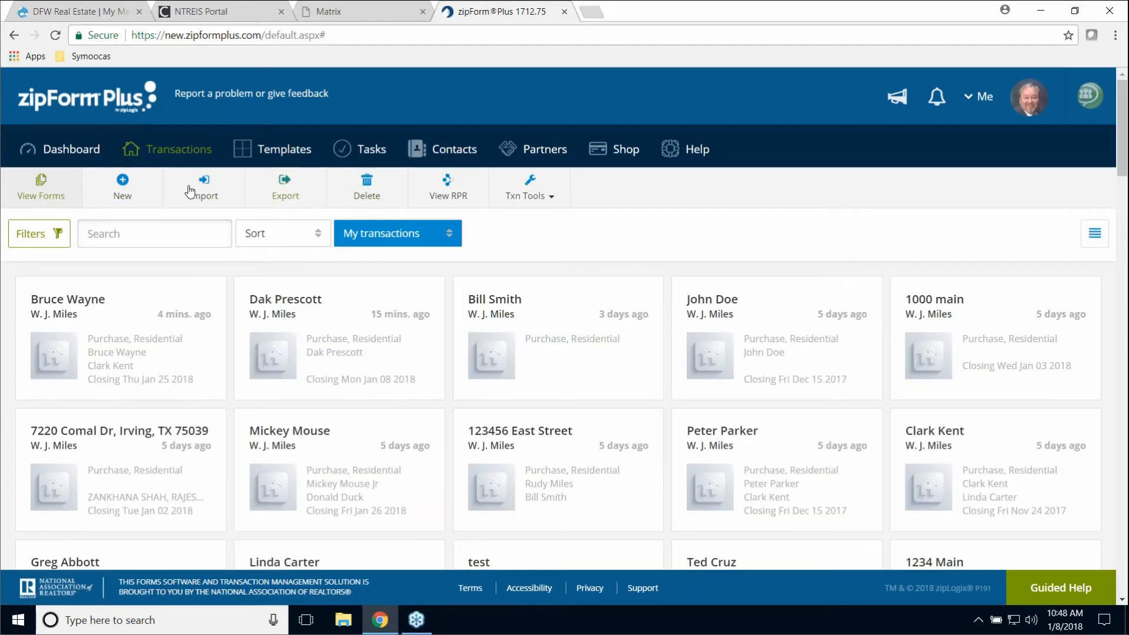
click(276, 157)
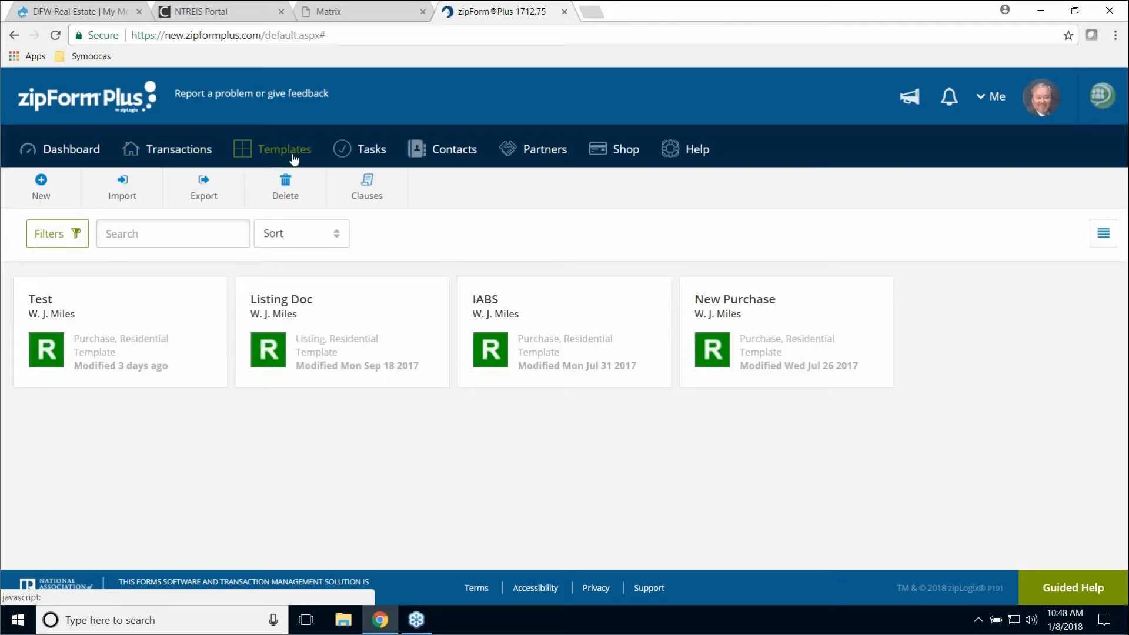
click(41, 182)
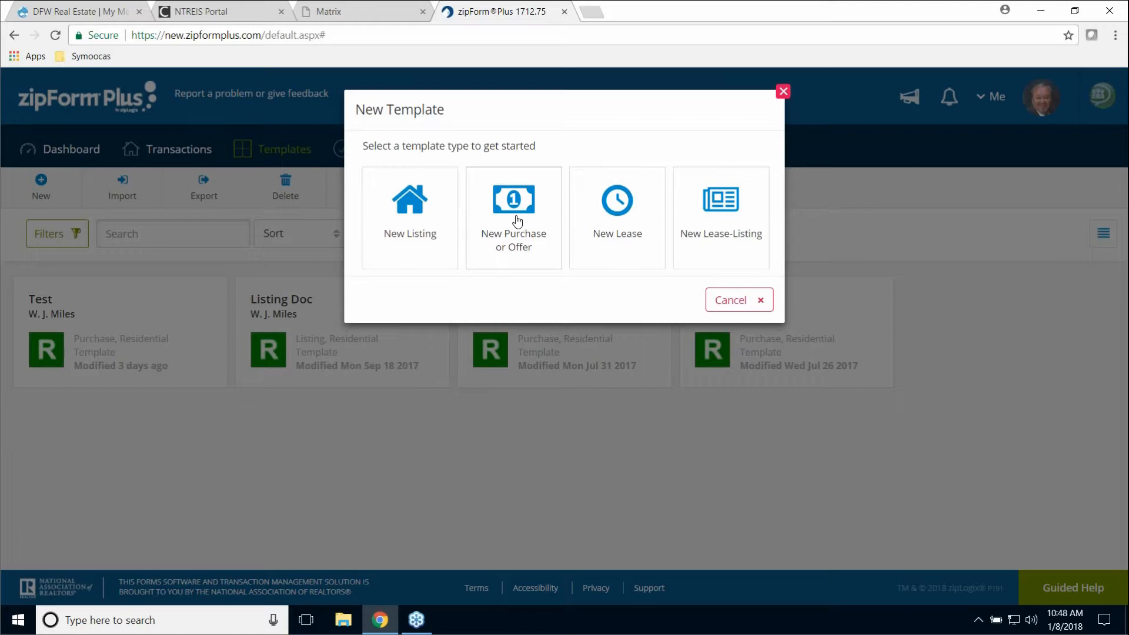
click(782, 92)
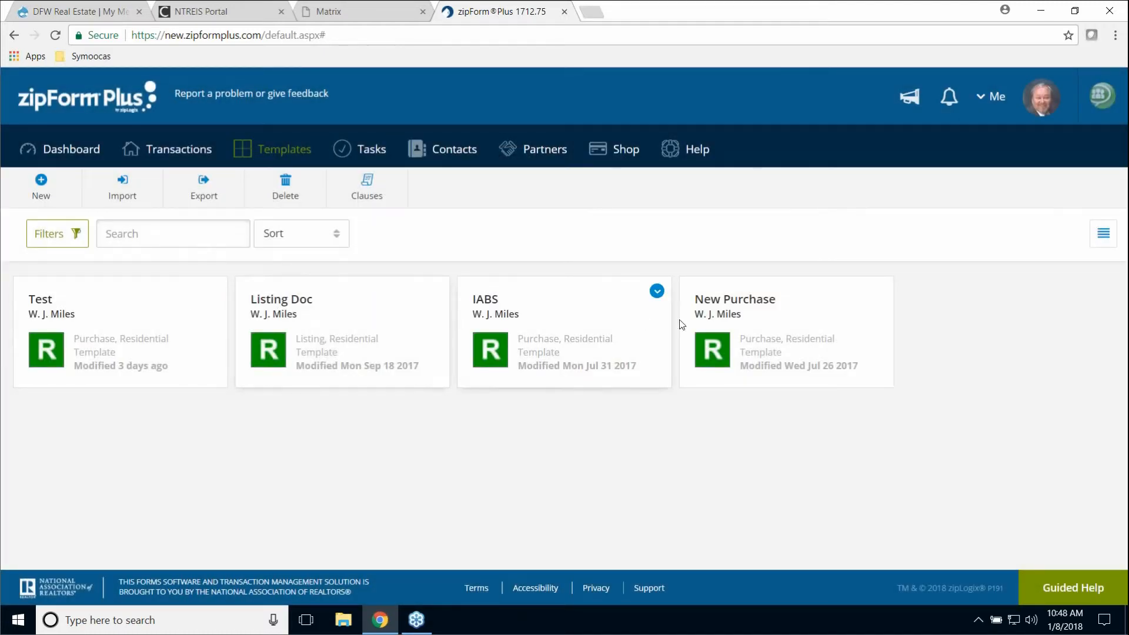
click(742, 301)
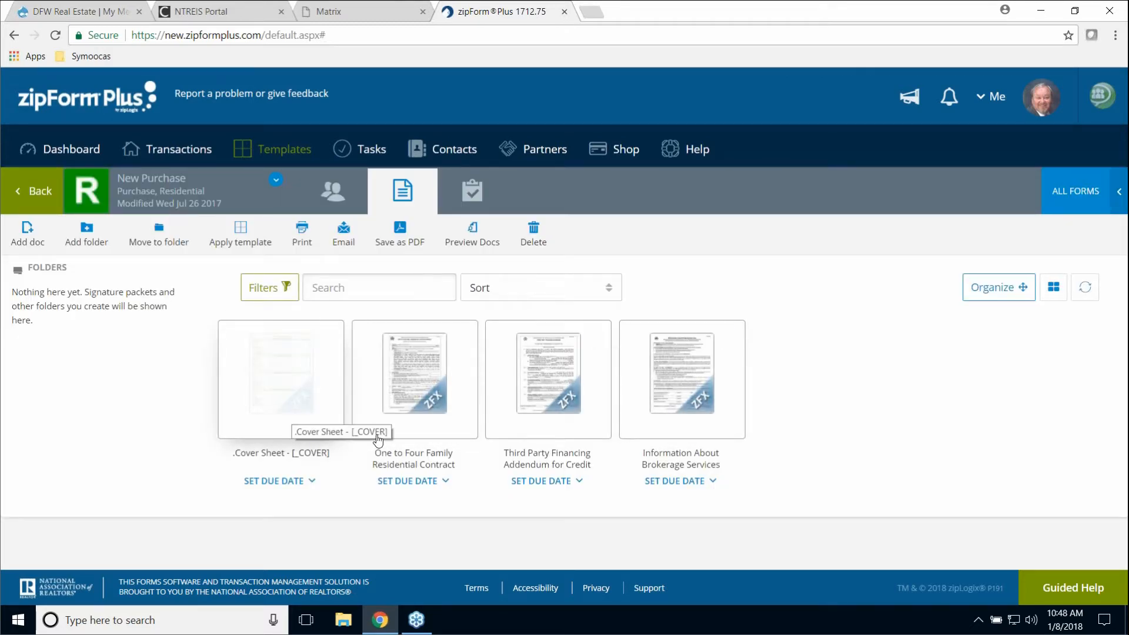
- In the One to Four Family contract, tick Third Party Financing Addendum and Seller pays title policy
click(417, 387)
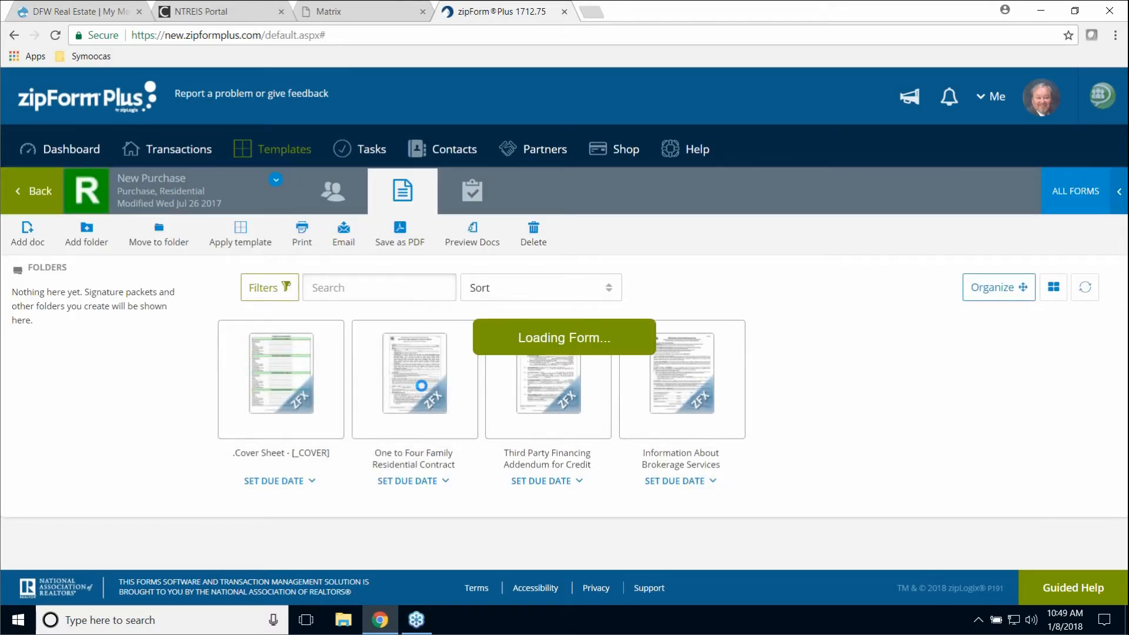
scroll(773, 423, down, 3)
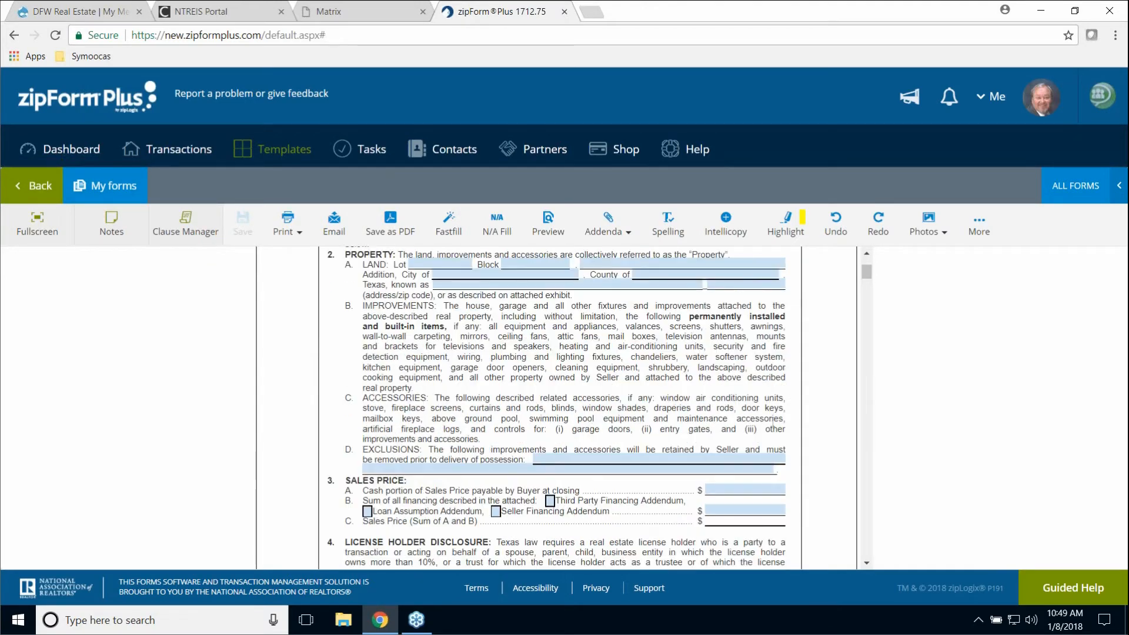
scroll(773, 422, up, 3)
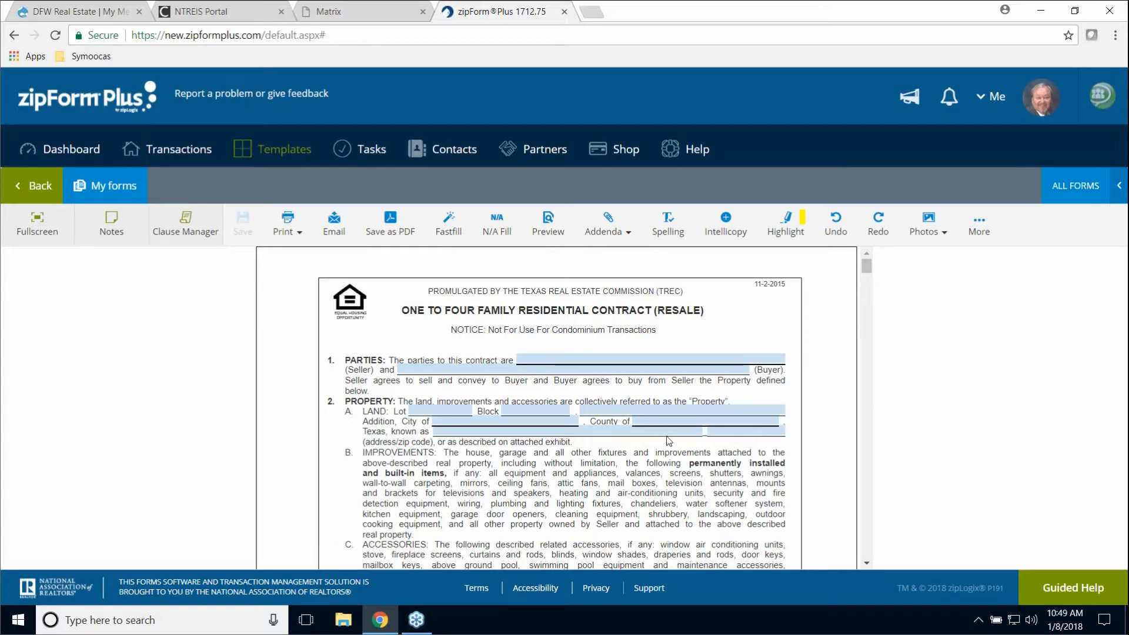
scroll(752, 441, down, 5)
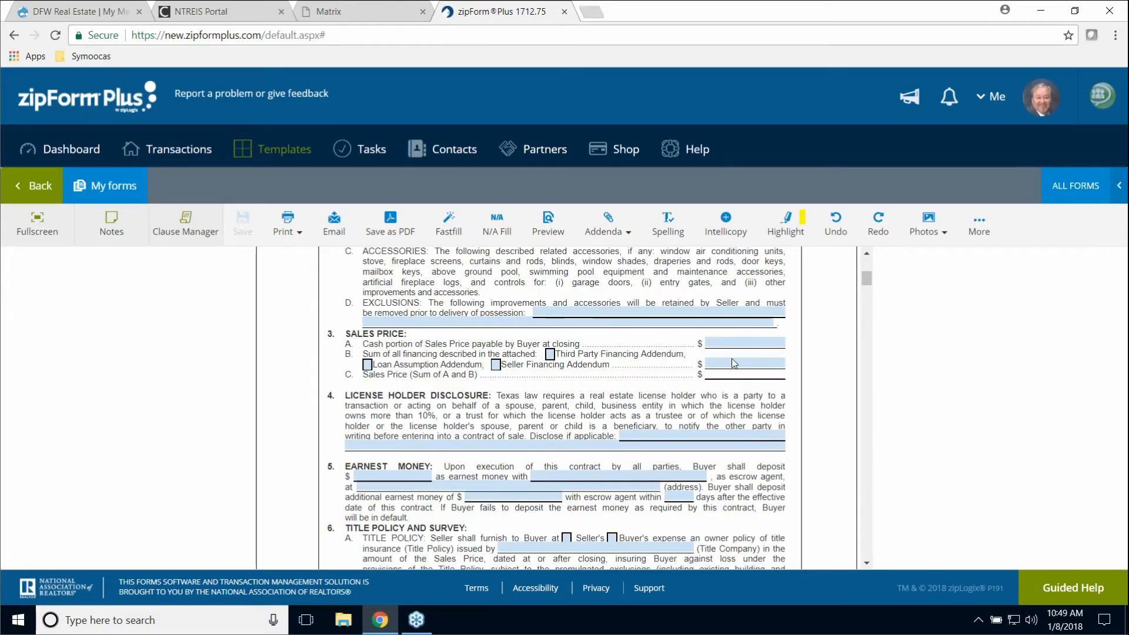
click(550, 355)
scroll(622, 364, down, 2)
scroll(622, 365, down, 1)
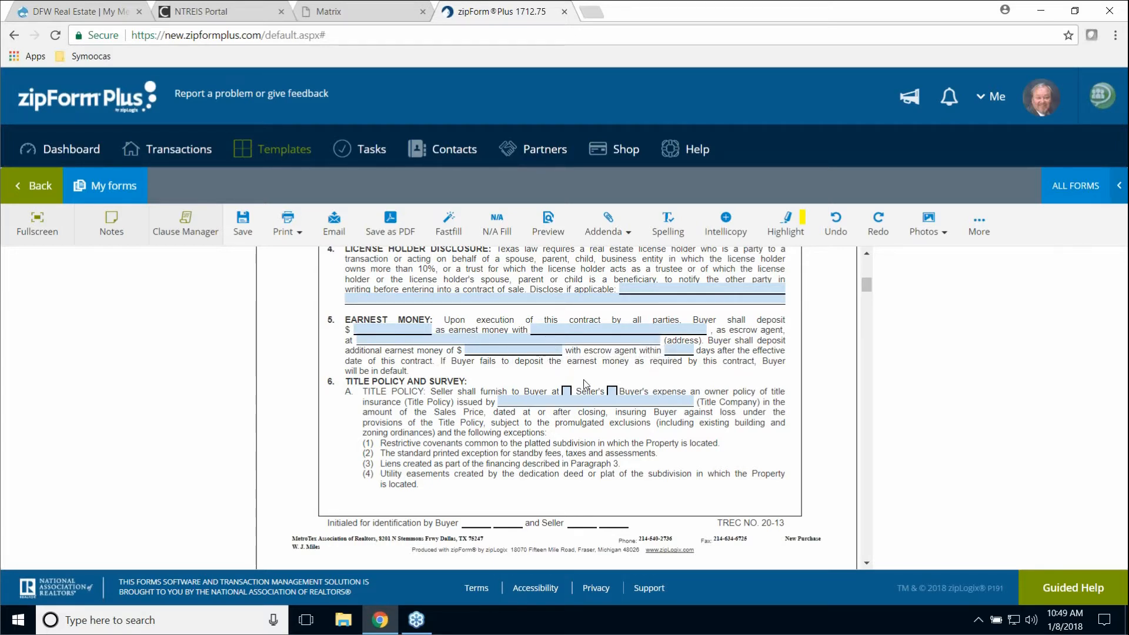
click(566, 392)
- Set the service contract reimbursement limit to 550.00, save the contract, and close it
scroll(797, 392, down, 5)
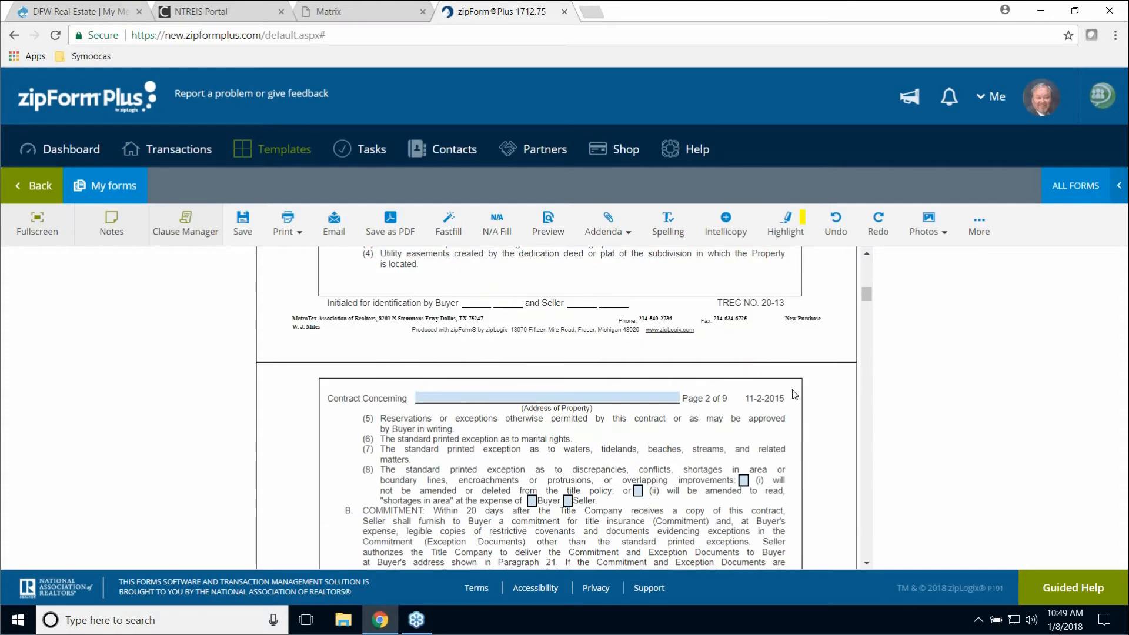
scroll(796, 397, down, 10)
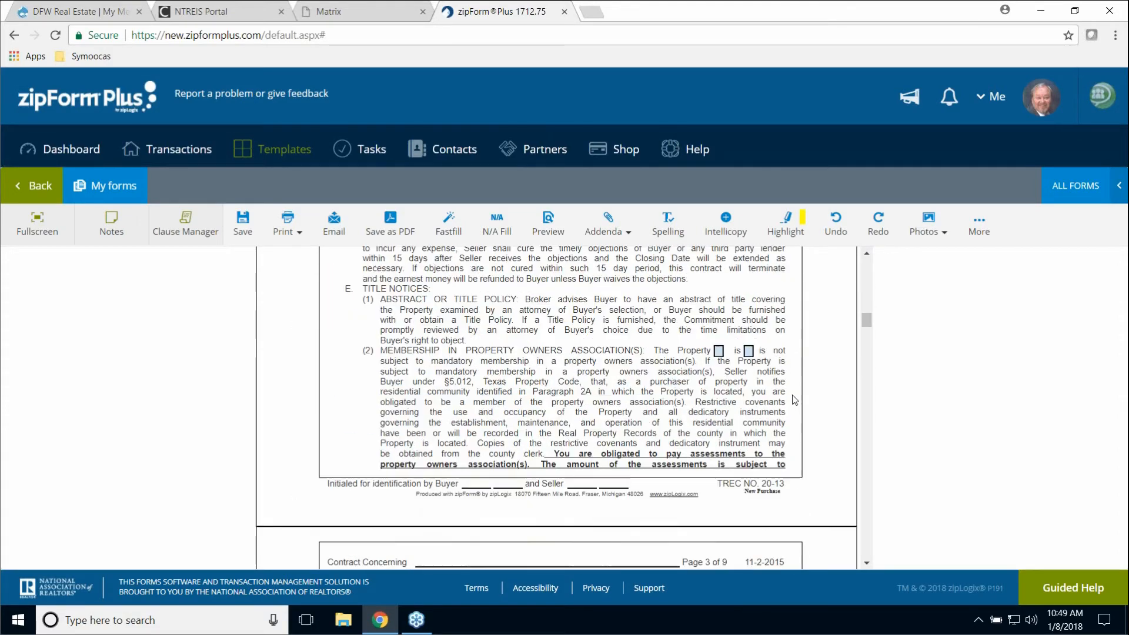
scroll(794, 399, down, 10)
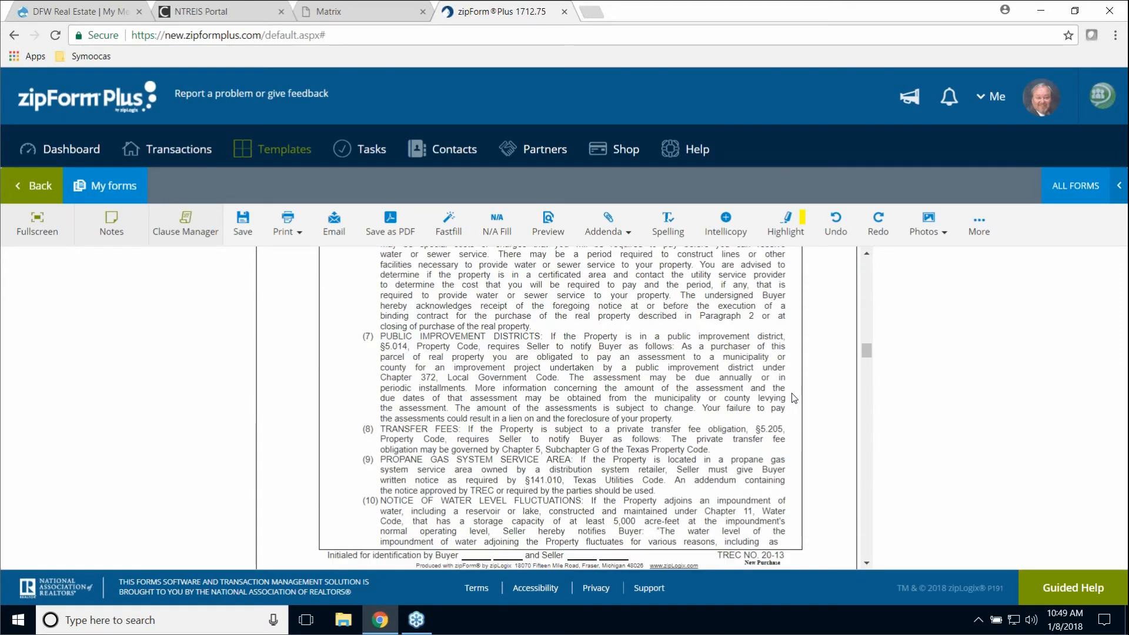
scroll(796, 400, down, 5)
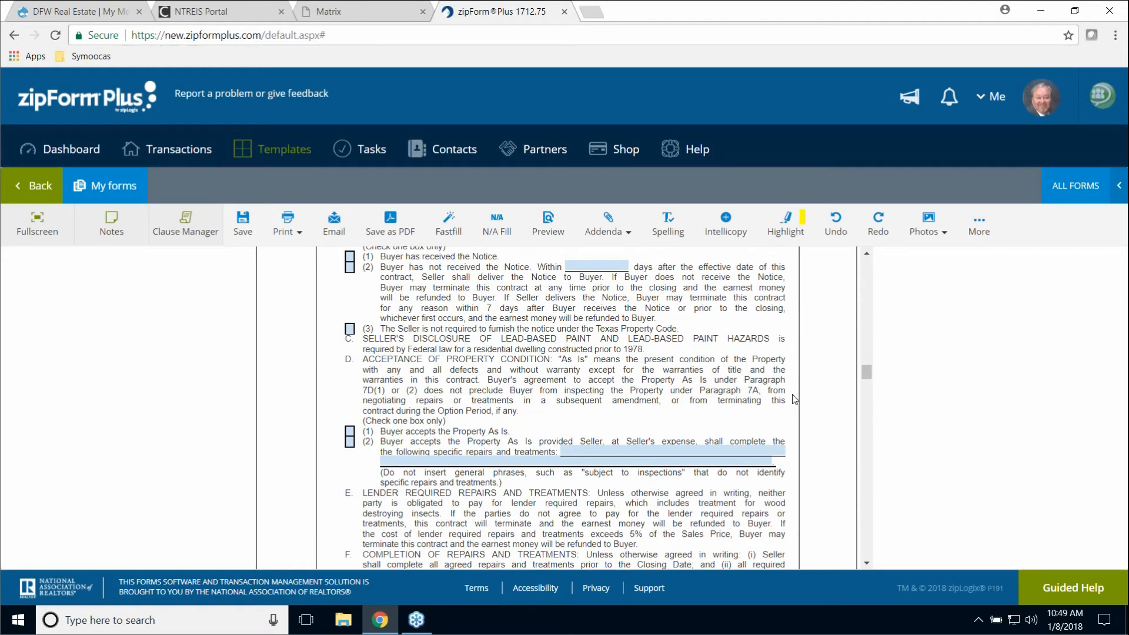
scroll(796, 400, down, 8)
scroll(424, 400, up, 4)
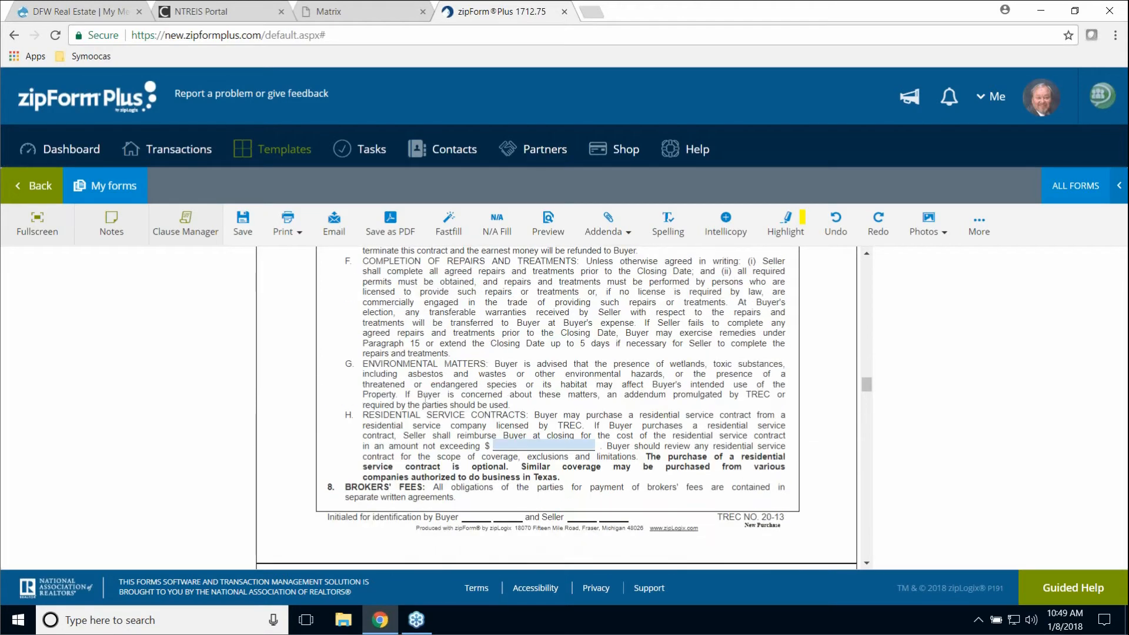
click(507, 447)
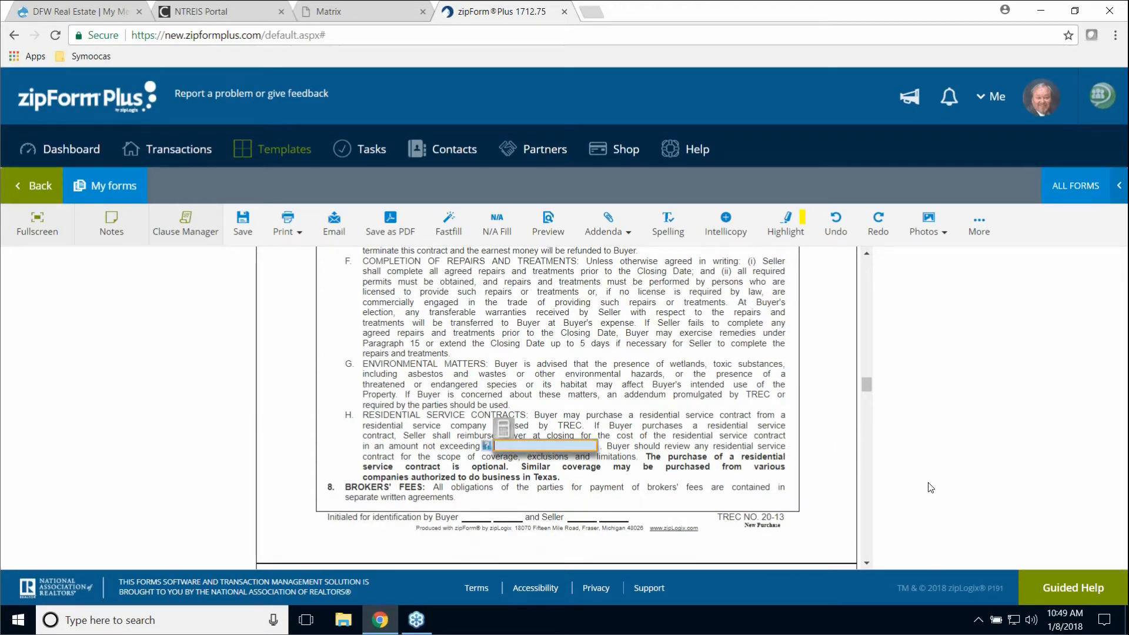
text(50.00)
click(763, 401)
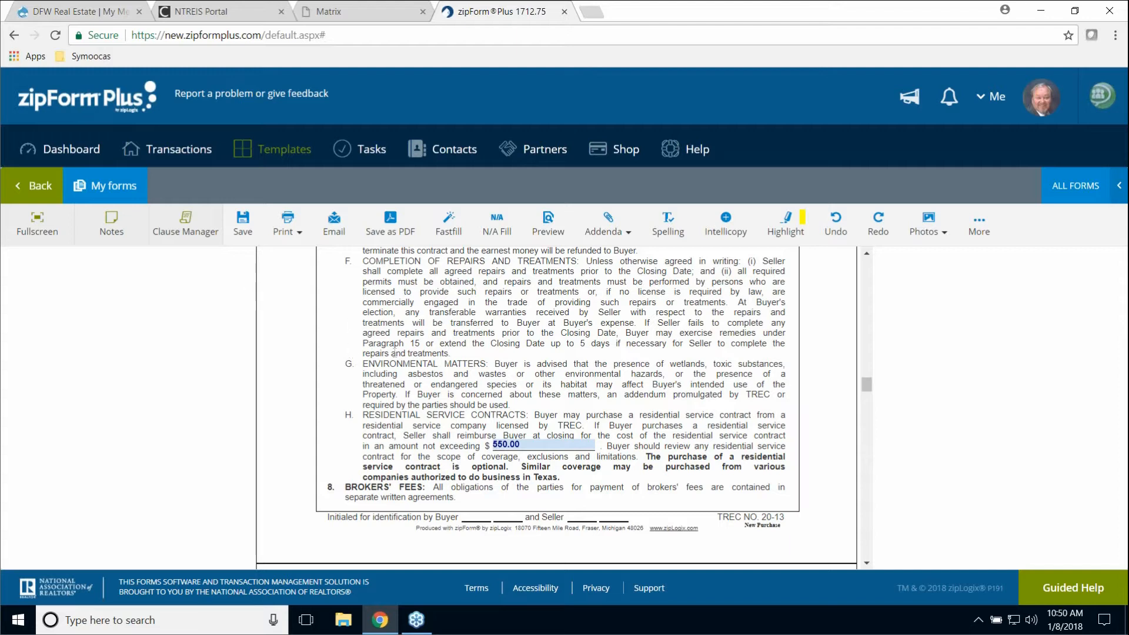
click(242, 227)
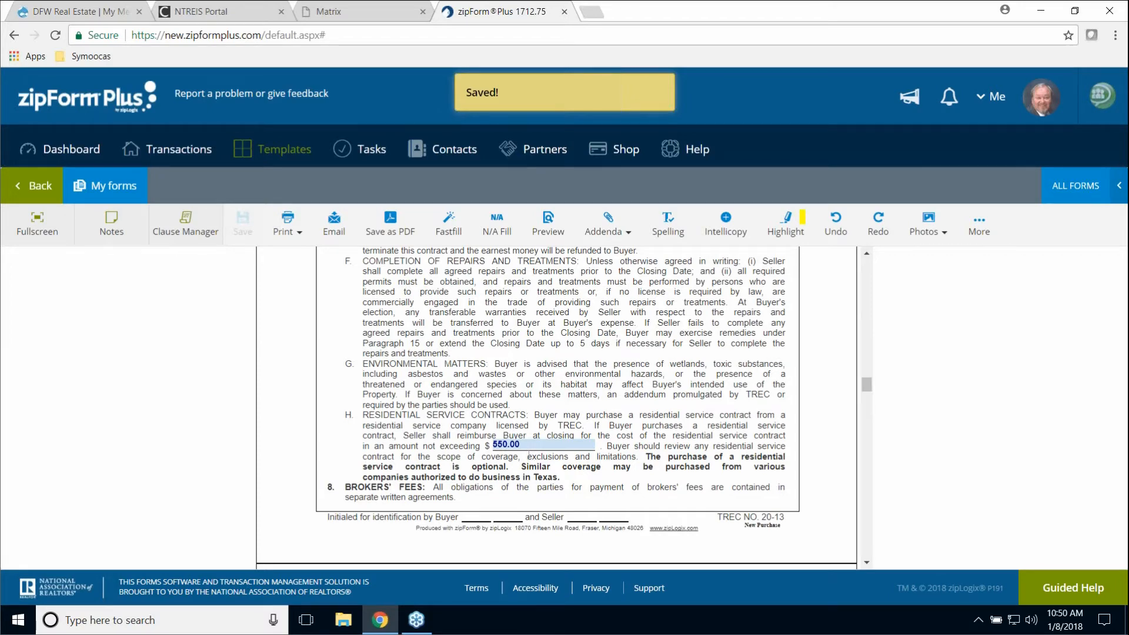
click(36, 187)
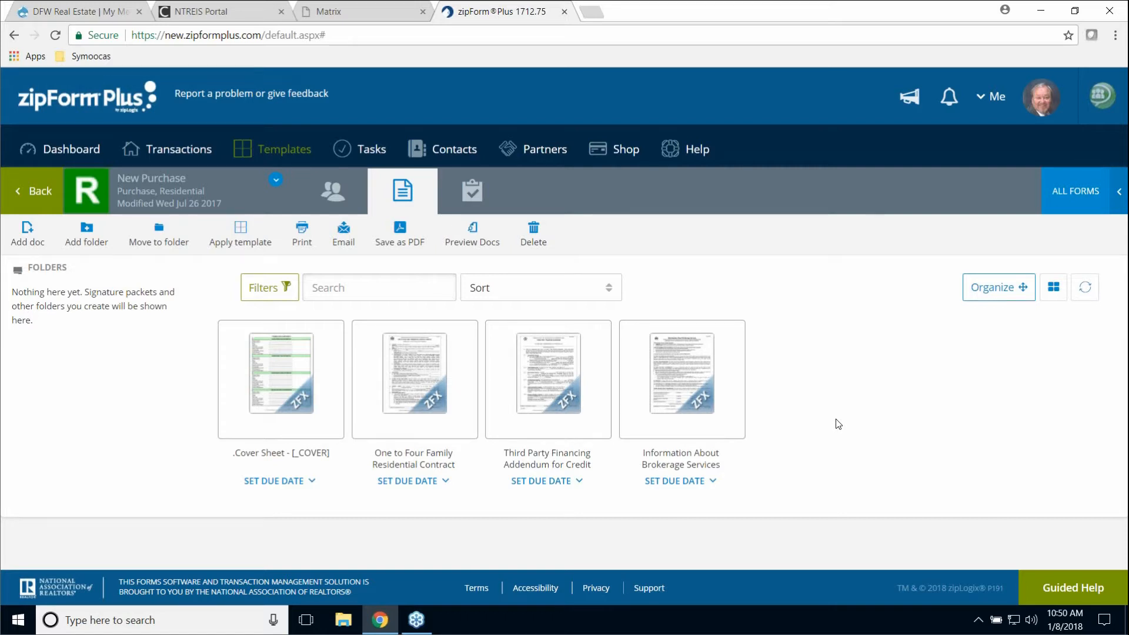
- Open the most recent purchase transaction's Sign tile and select the Accepted Offer packet
click(284, 151)
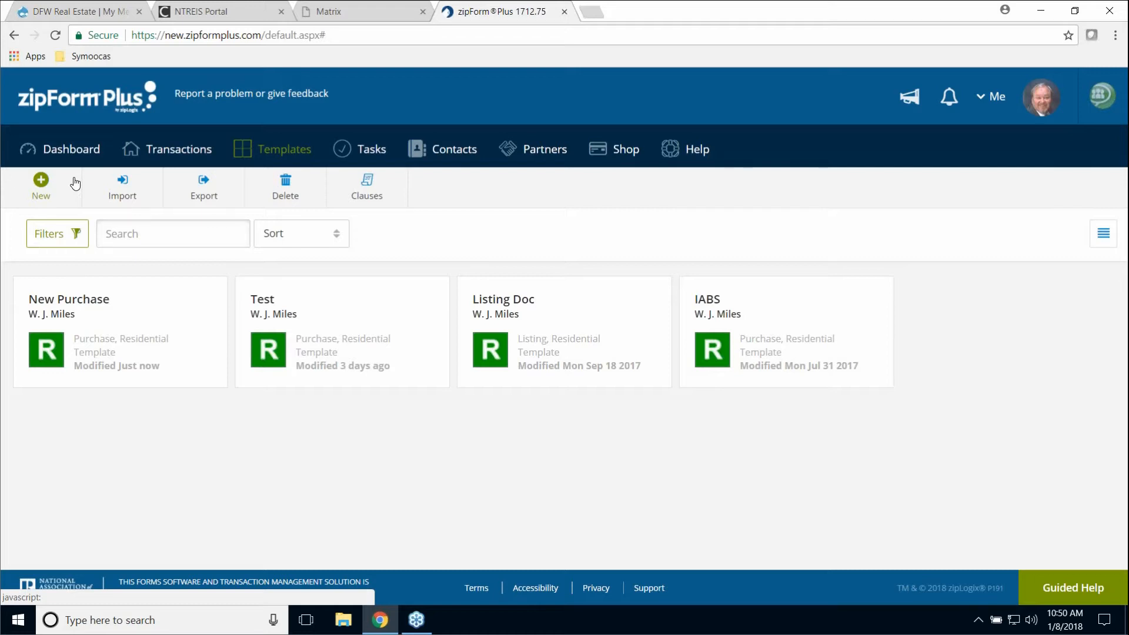
click(178, 150)
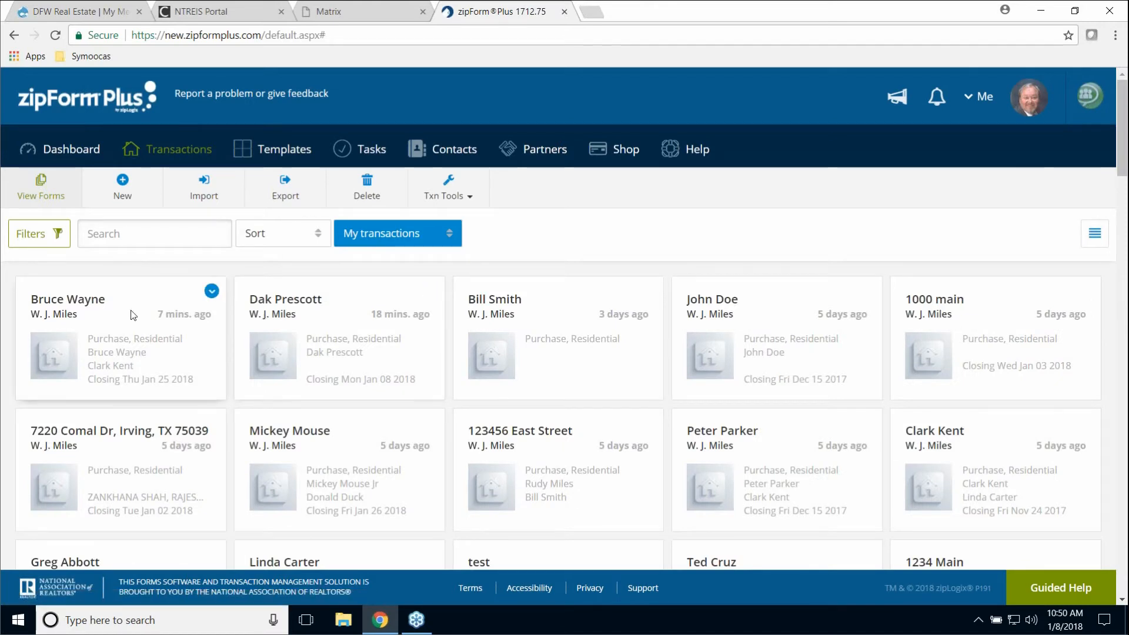
click(83, 305)
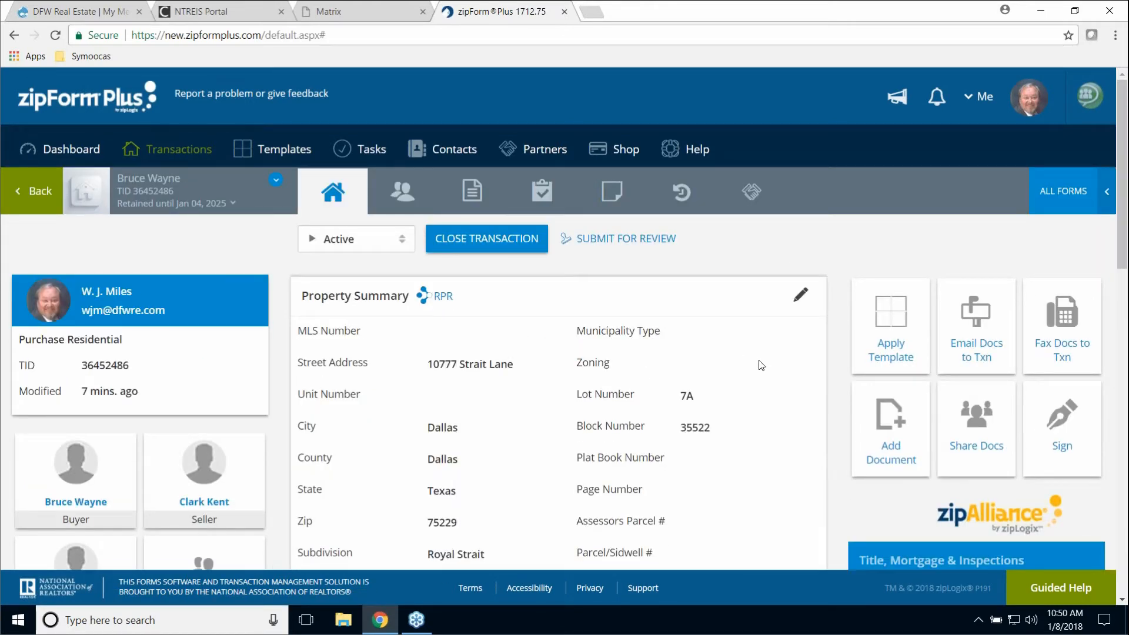
click(1062, 425)
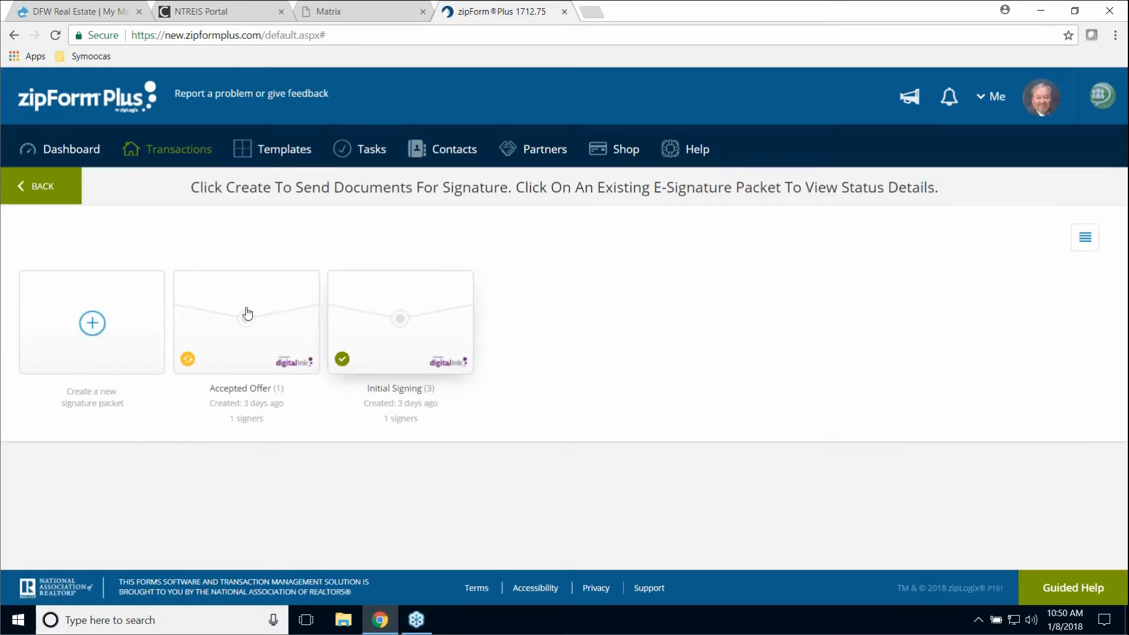
click(234, 318)
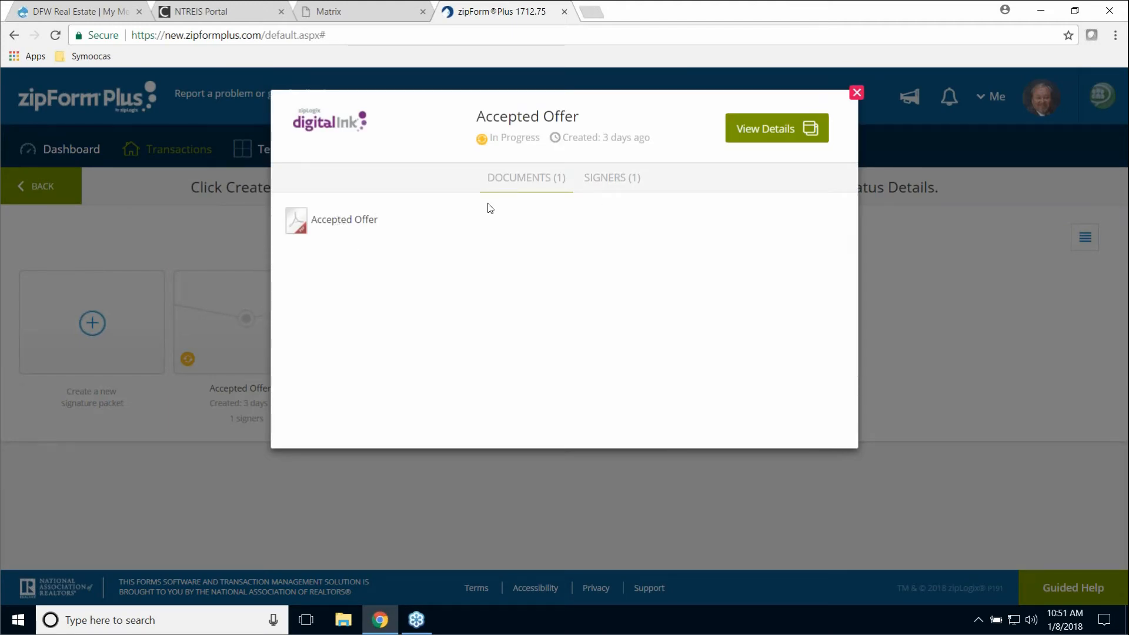
- Suspend the Accepted Offer packet via its details and reopen it for modifying signature fields
click(780, 128)
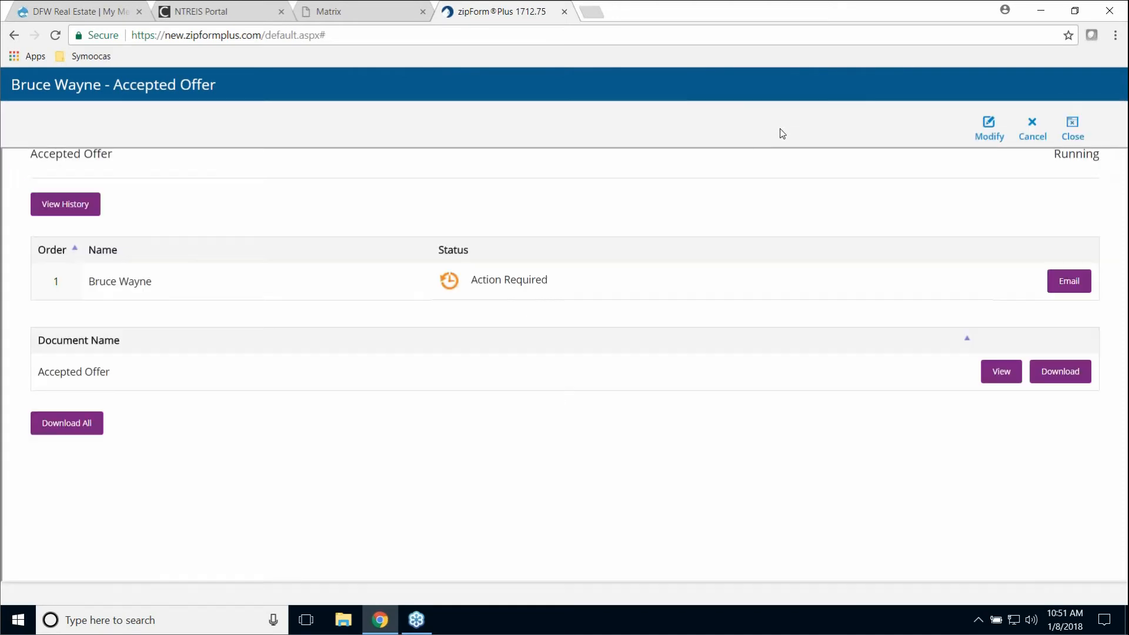
click(990, 130)
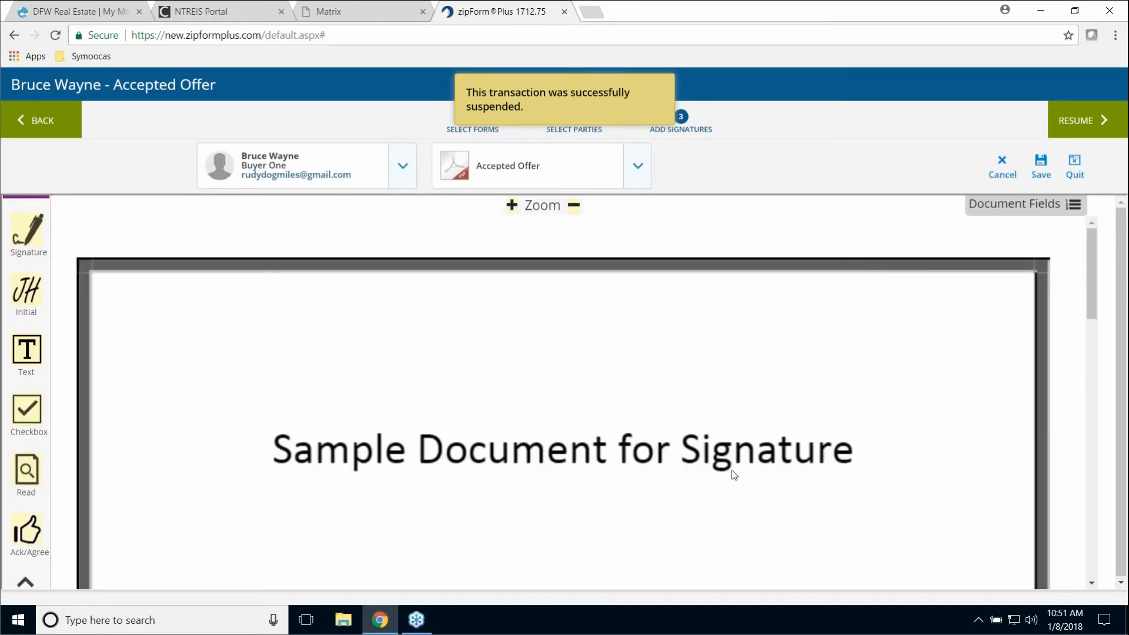
- Scroll down the Accepted Offer document to the Buyer 1 and Buyer 2 signature lines on the last page
scroll(865, 439, down, 10)
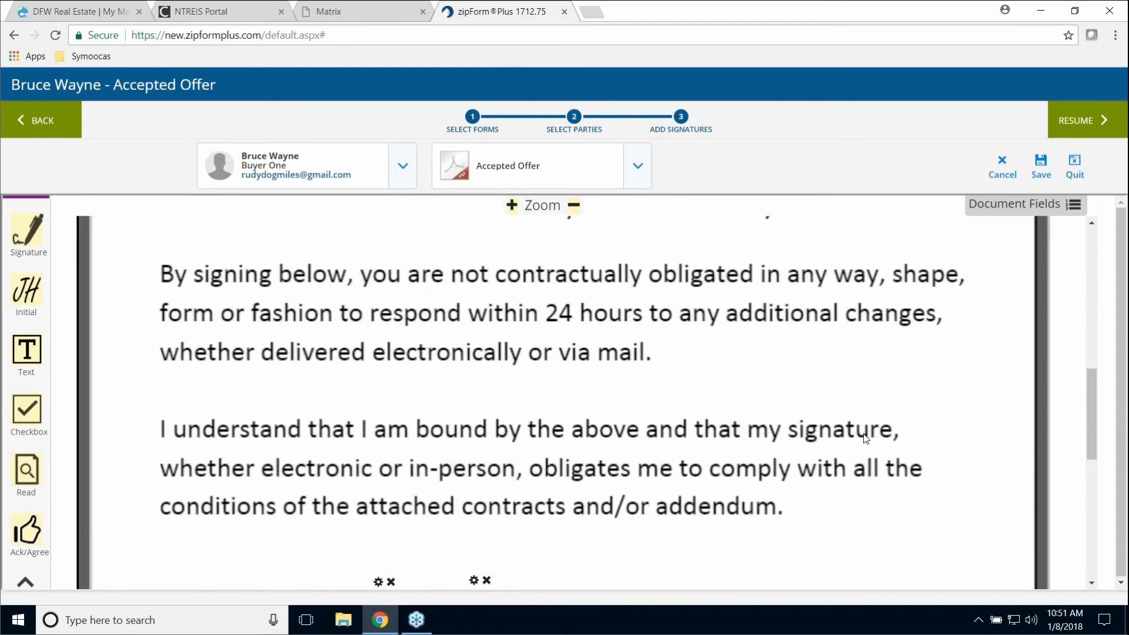
scroll(863, 438, up, 7)
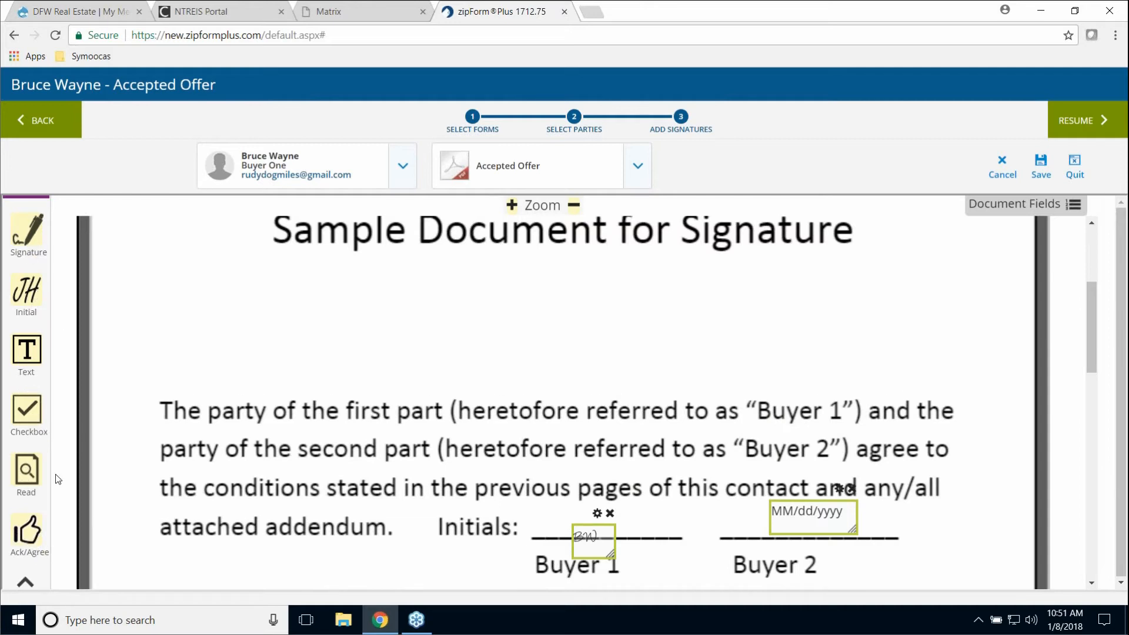
scroll(55, 479, down, 3)
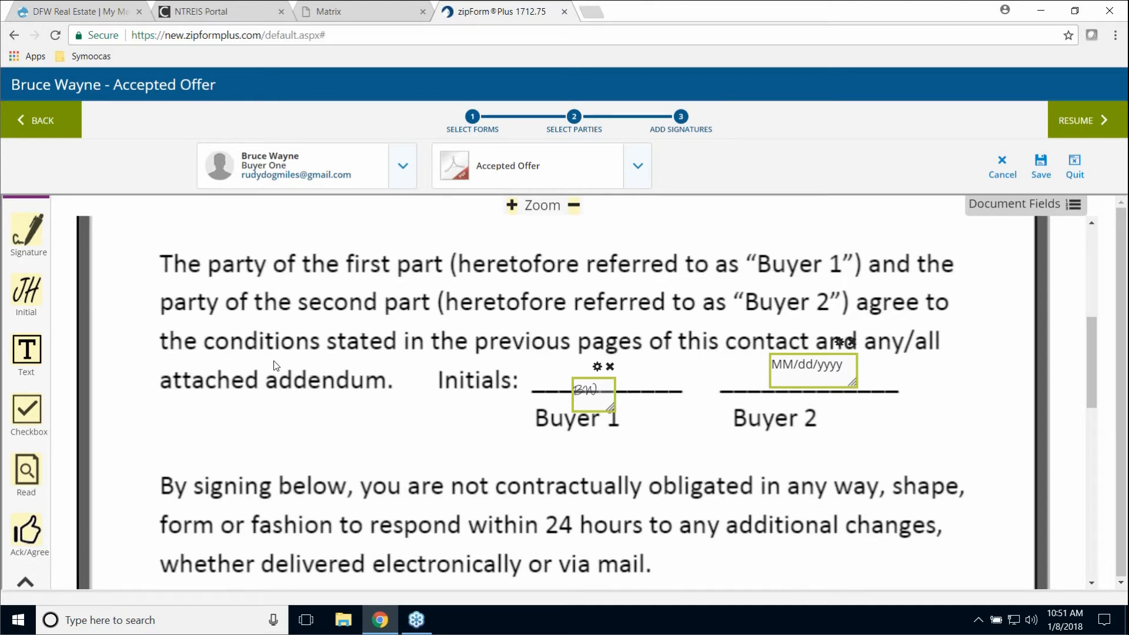
scroll(1058, 440, down, 10)
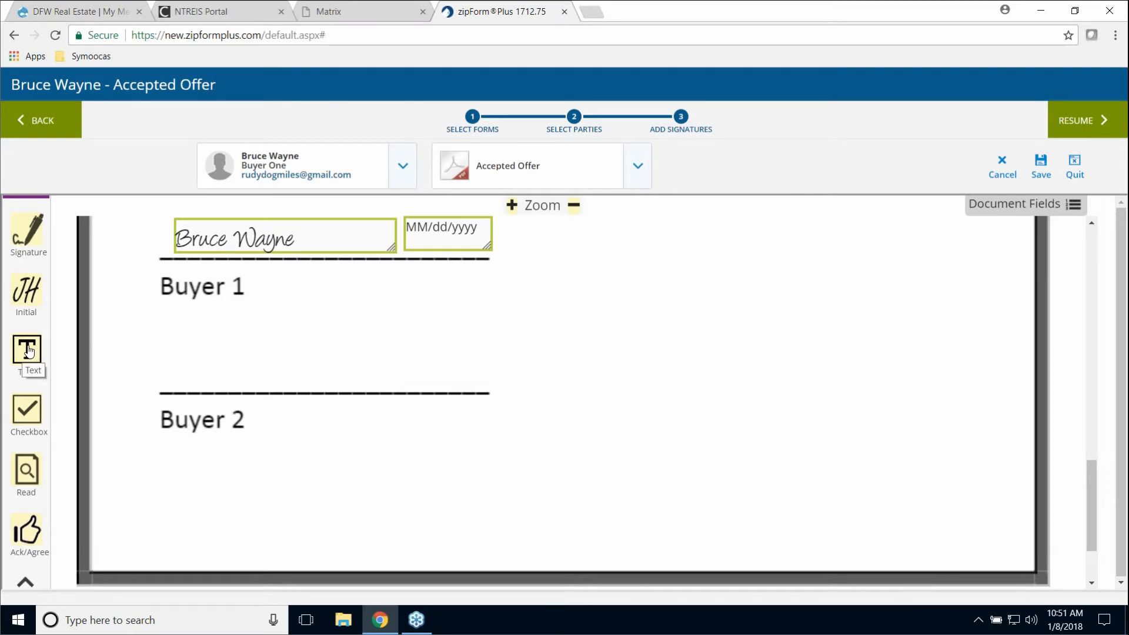
drag(30, 351, 627, 402)
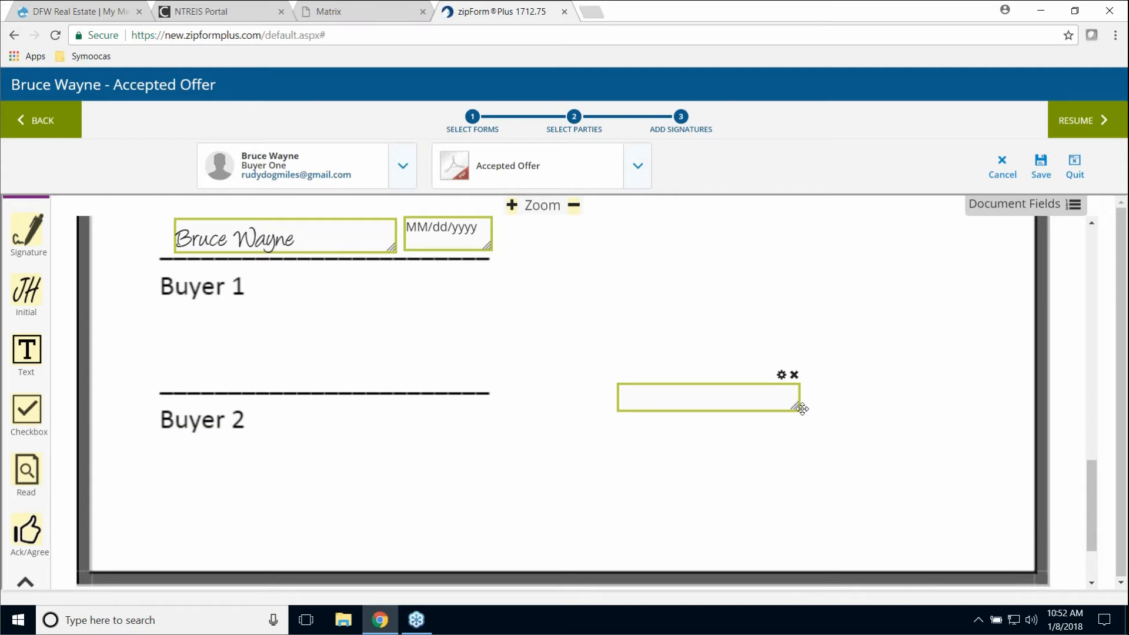
drag(796, 406, 1001, 521)
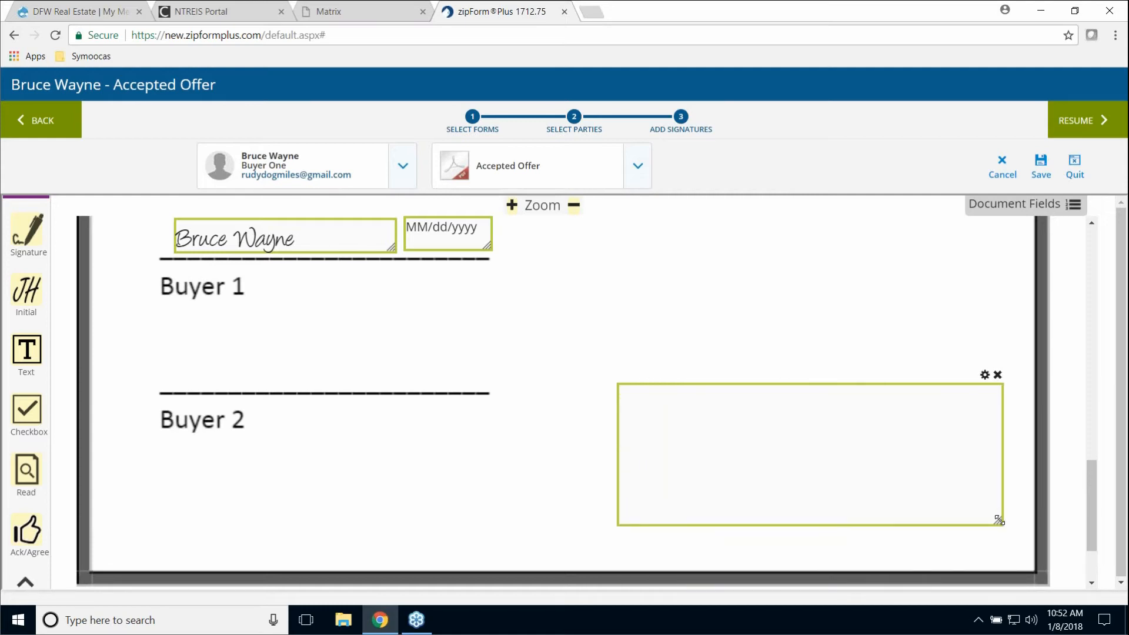
click(764, 429)
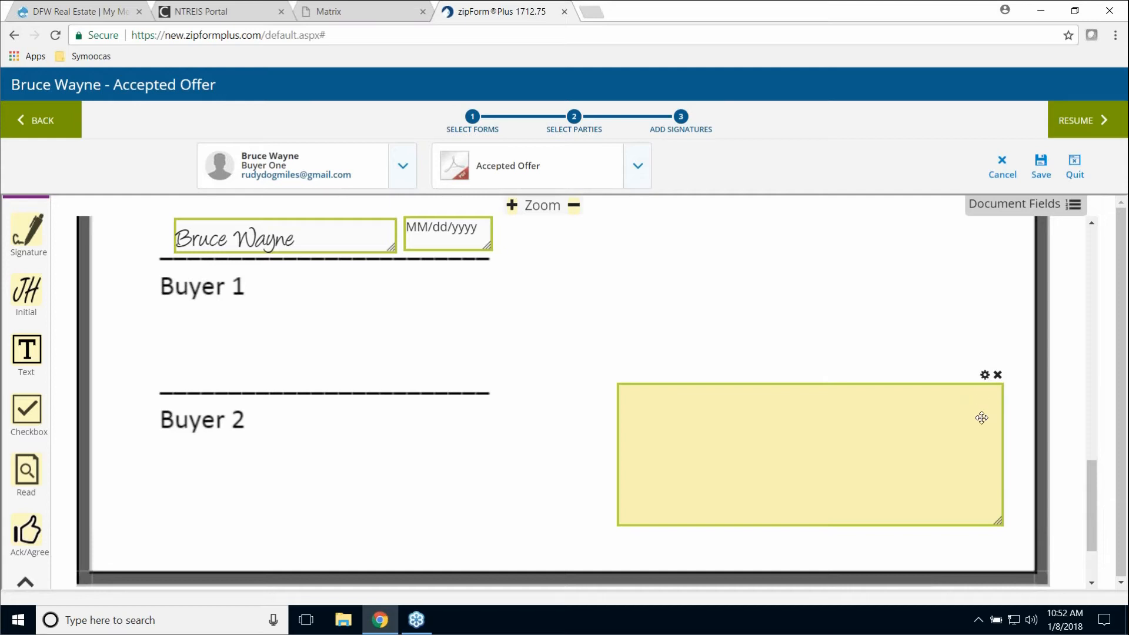
click(986, 376)
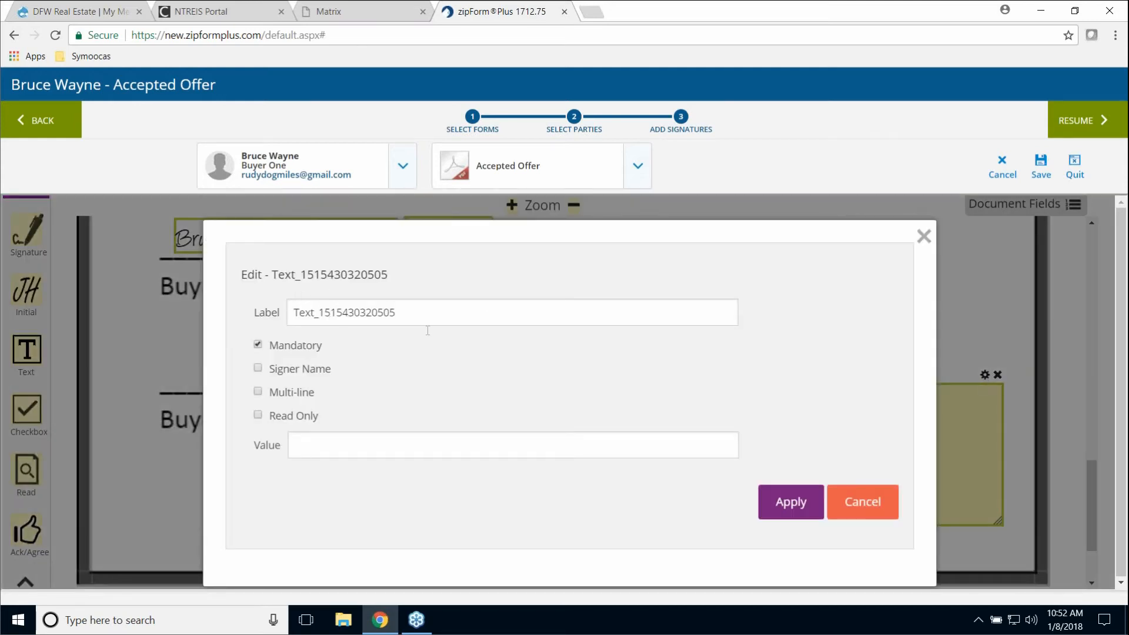
- Enter a placeholder gibberish value in the new text field and apply it
click(301, 453)
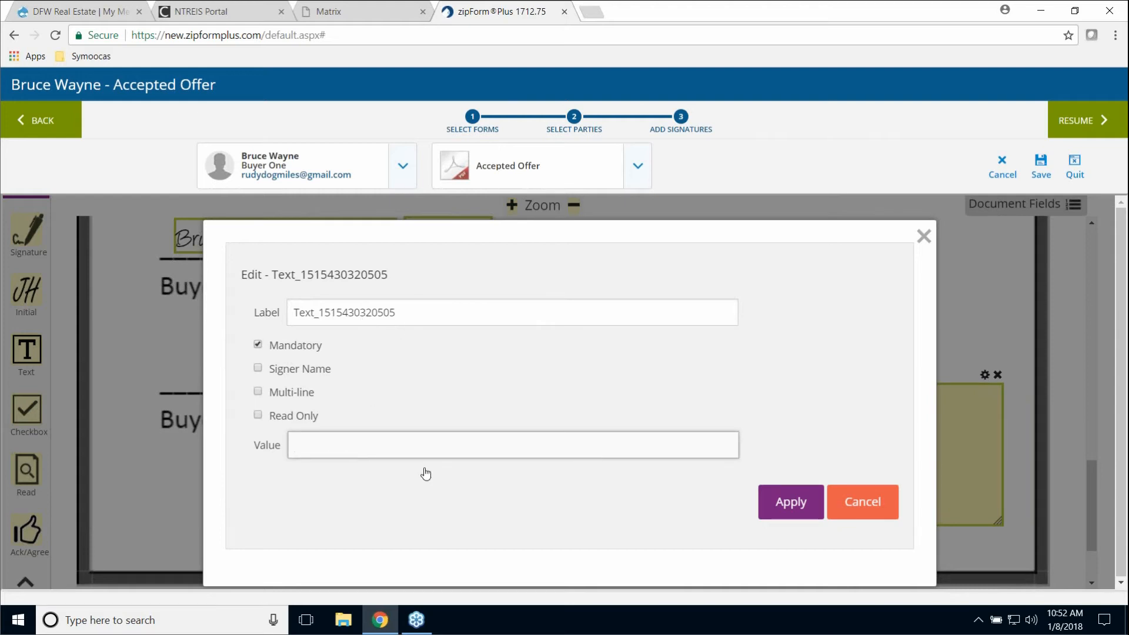
text(dskfja;lksjdf;alkjsdf;lkajsdf;lkjas;ldkjf)
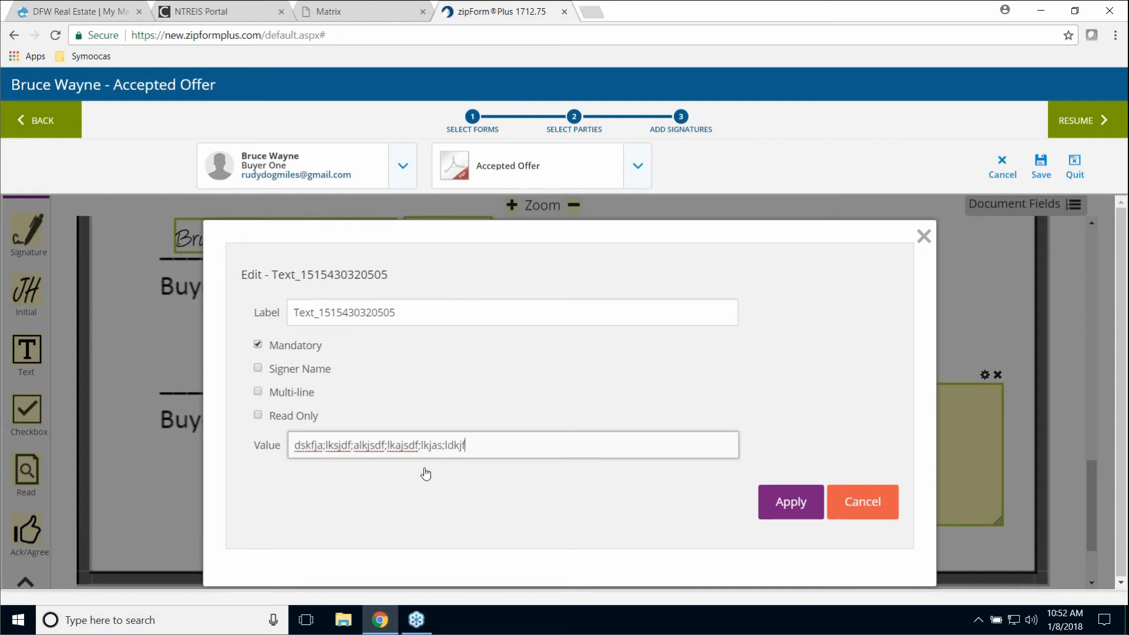
click(801, 494)
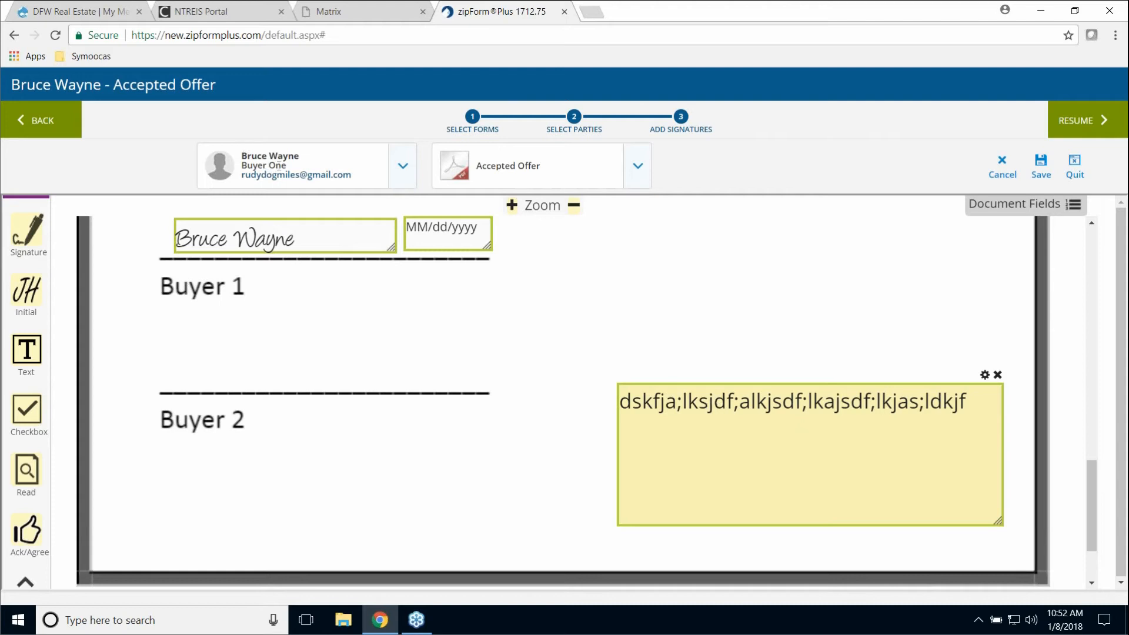
- Replace the field's value with 'Please put your address here' and apply it
click(986, 376)
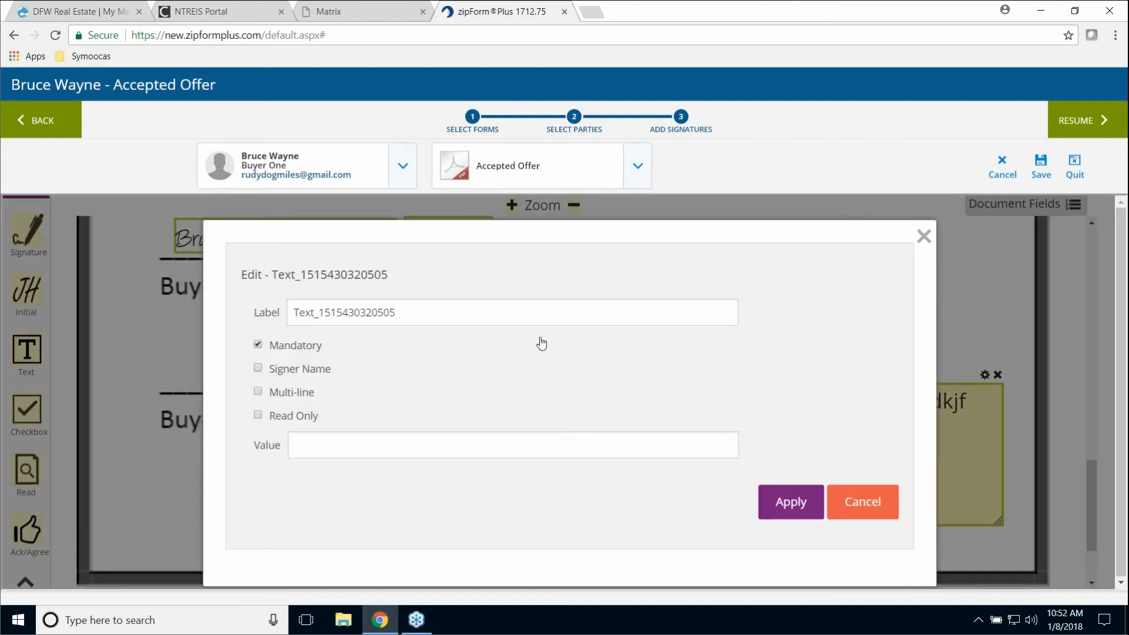
click(364, 450)
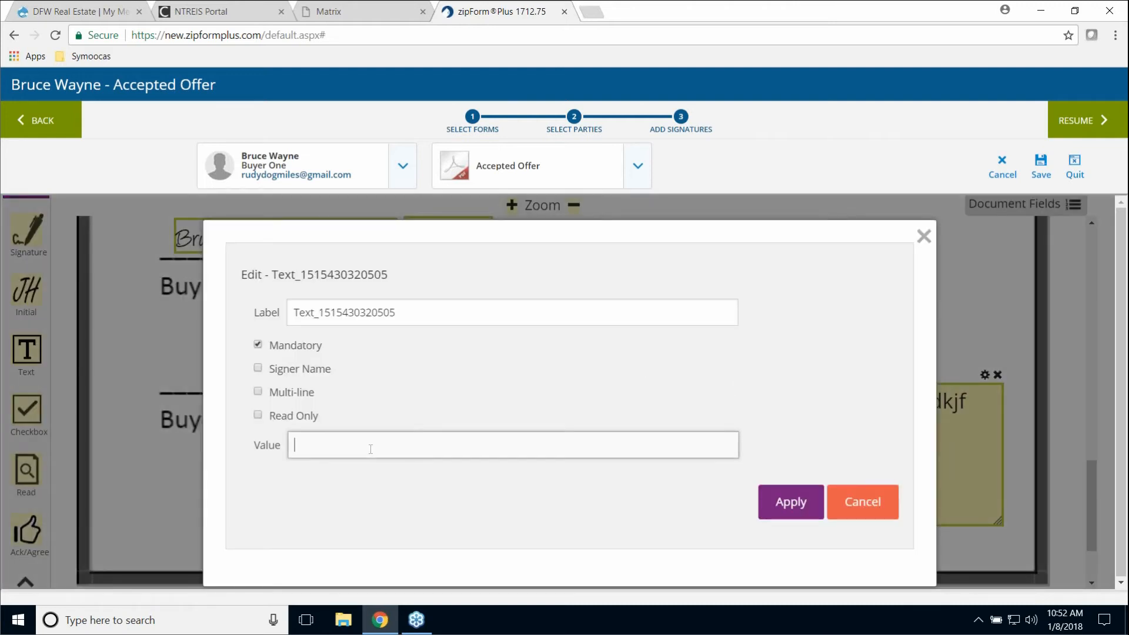
text(Please put your address here)
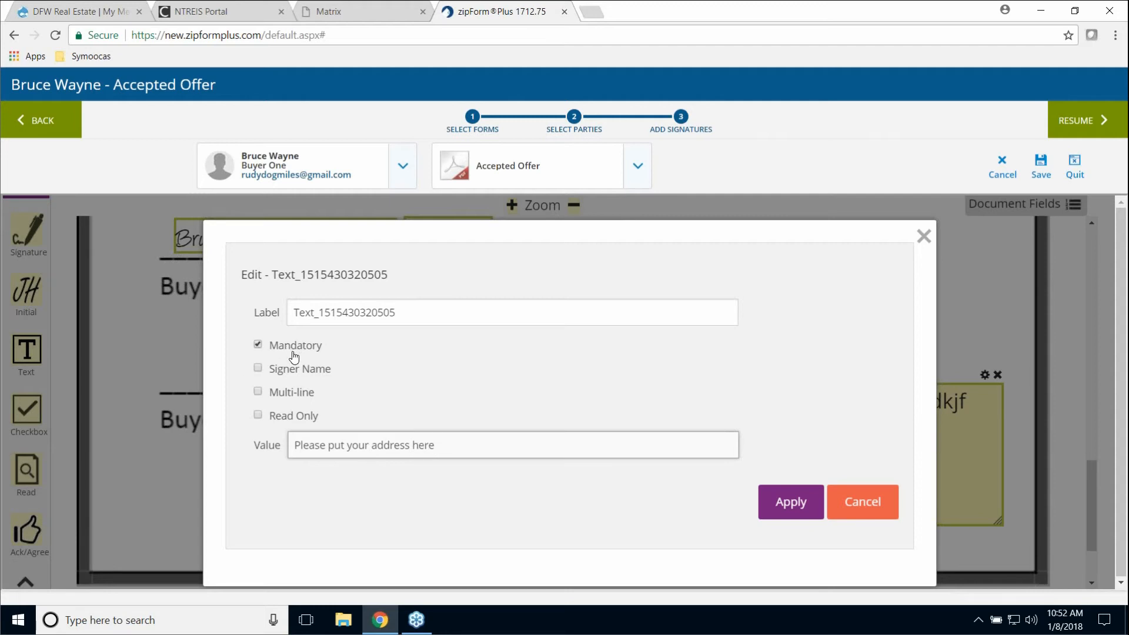
click(790, 504)
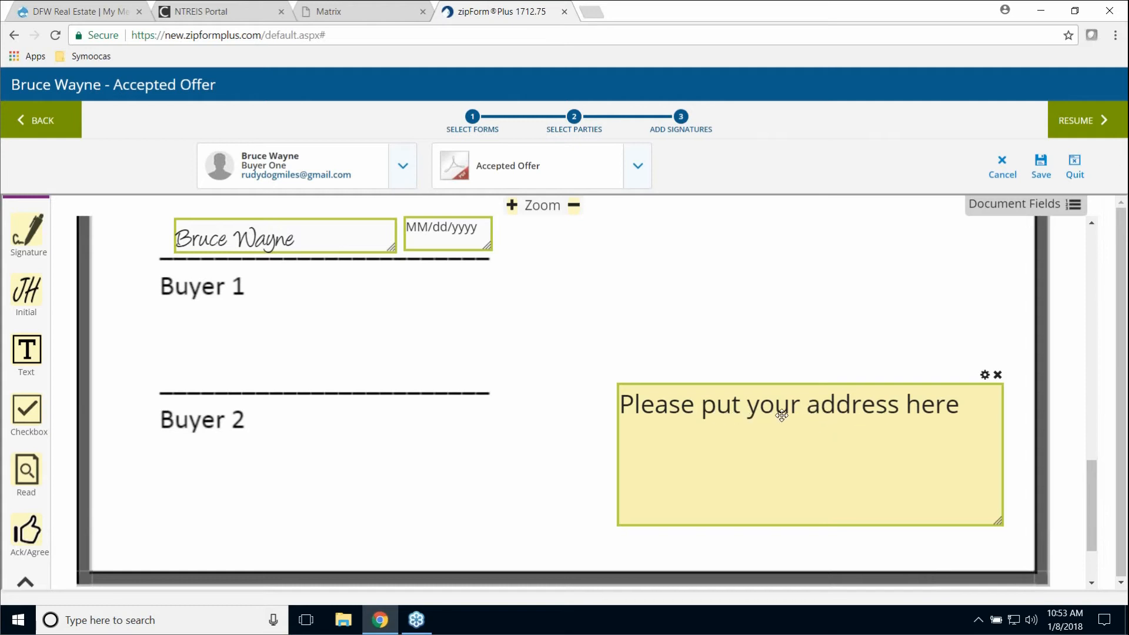
click(985, 376)
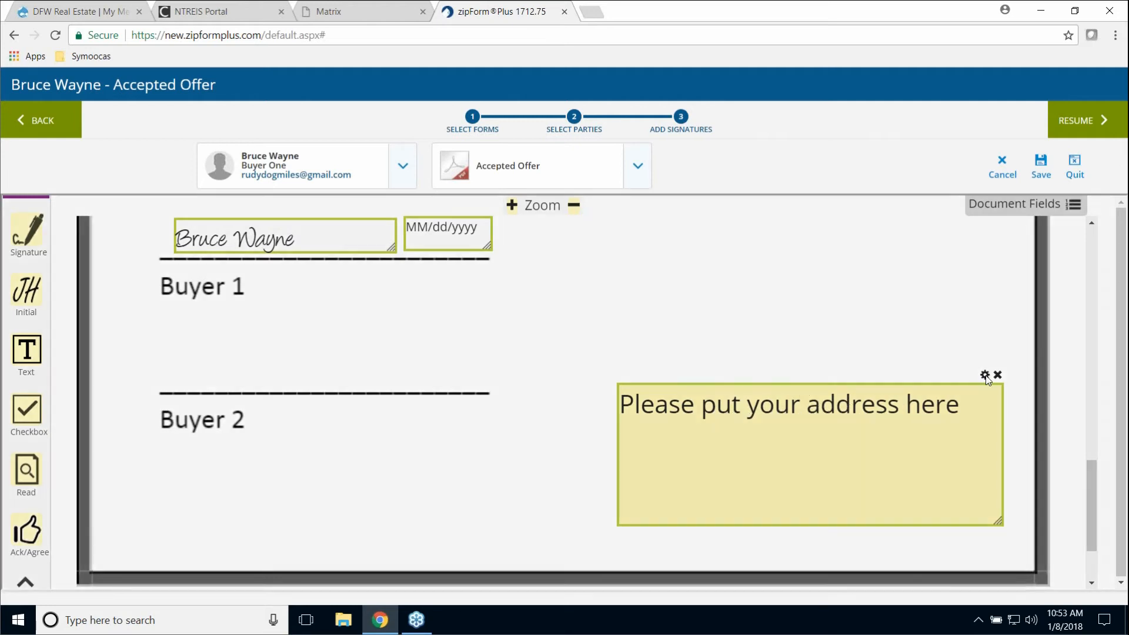
click(262, 417)
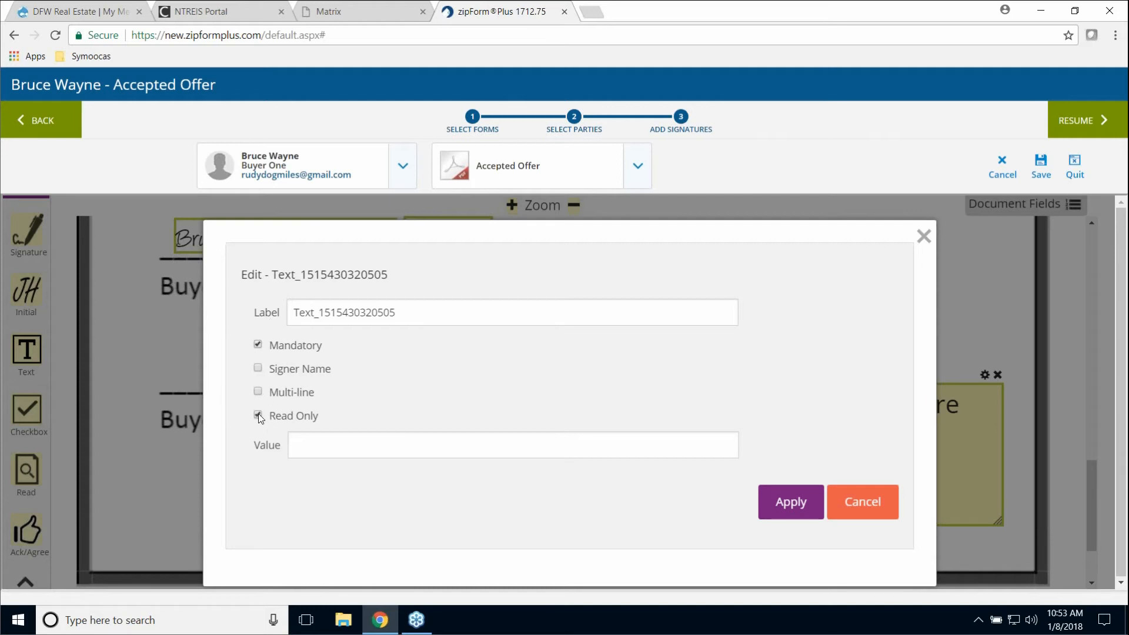
click(259, 346)
click(259, 416)
click(259, 415)
click(258, 344)
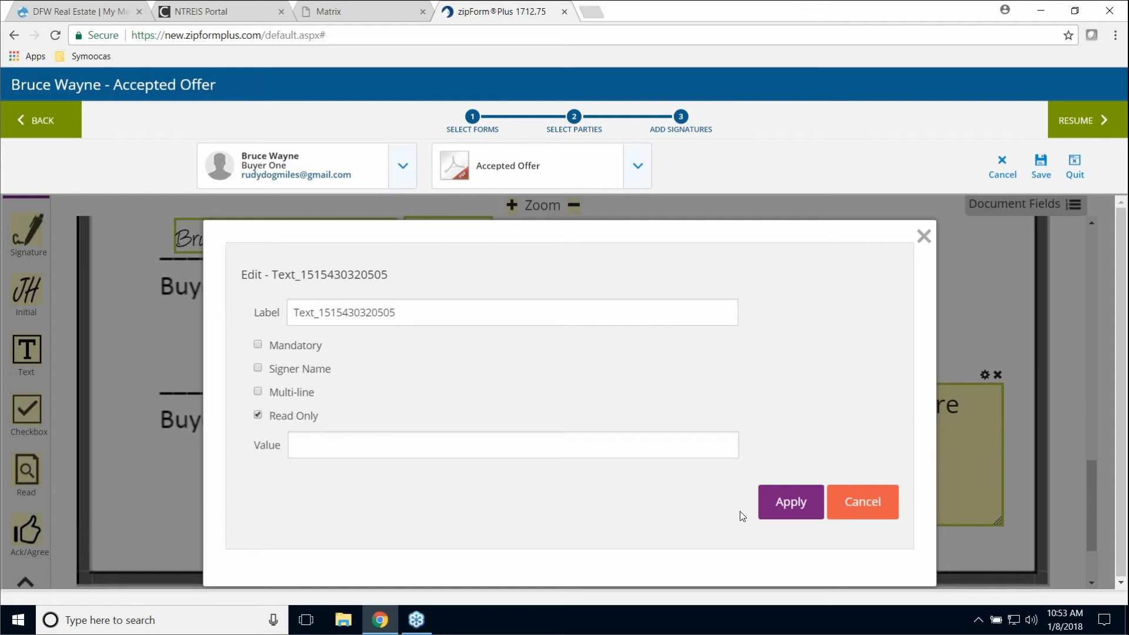
click(799, 507)
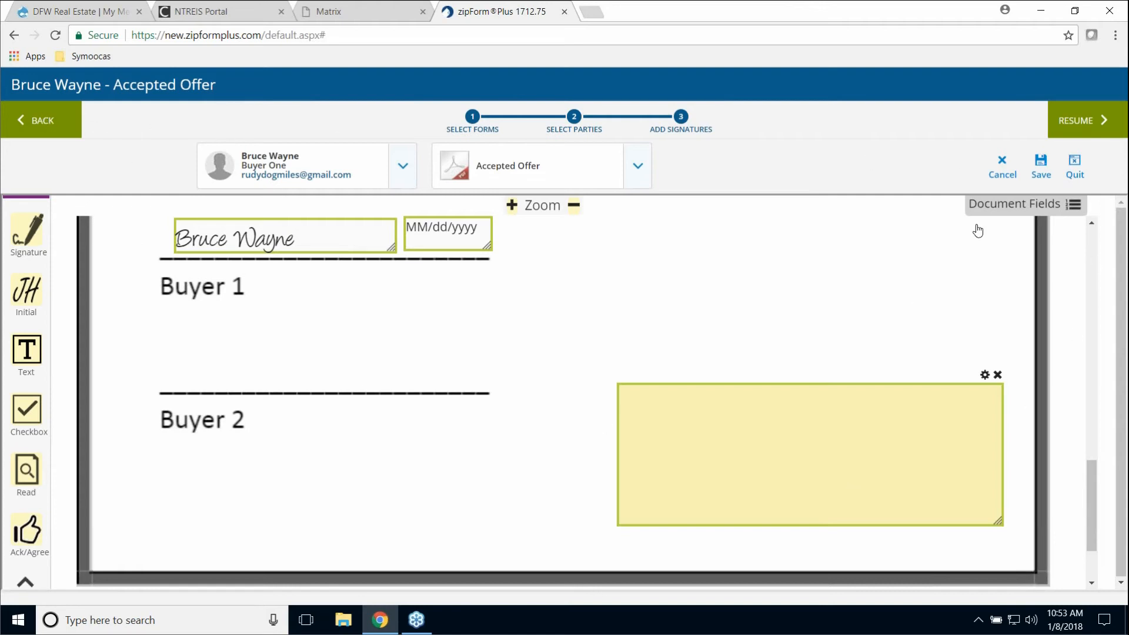
- Quit Digital Ink, answer Yes to saving the Accepted Offer transaction, and go to the Dashboard
click(1075, 171)
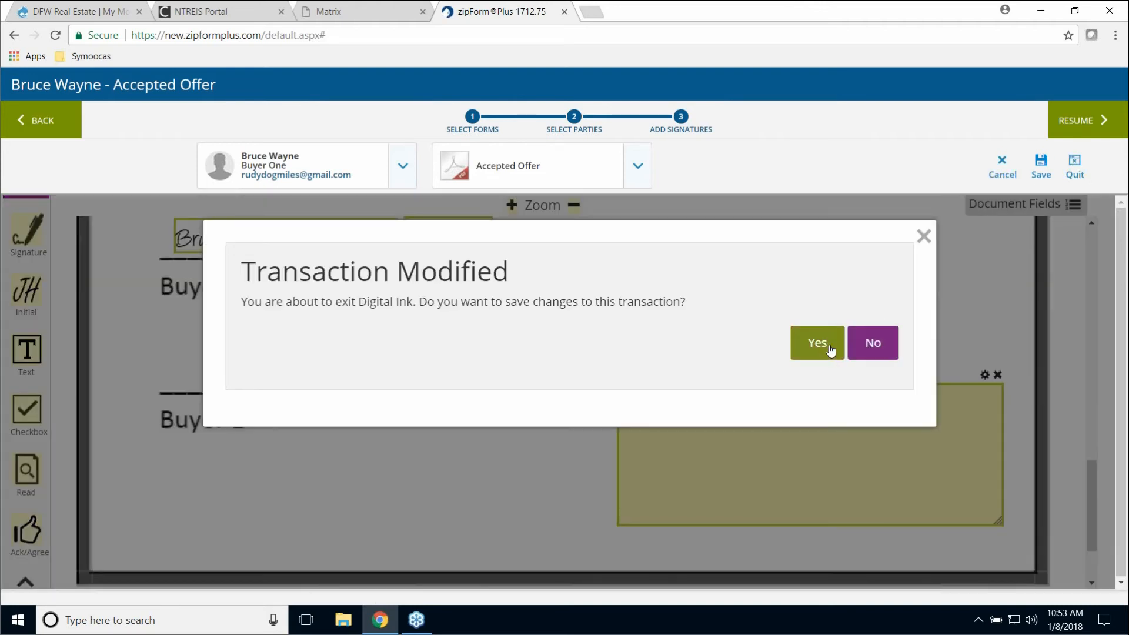
click(818, 343)
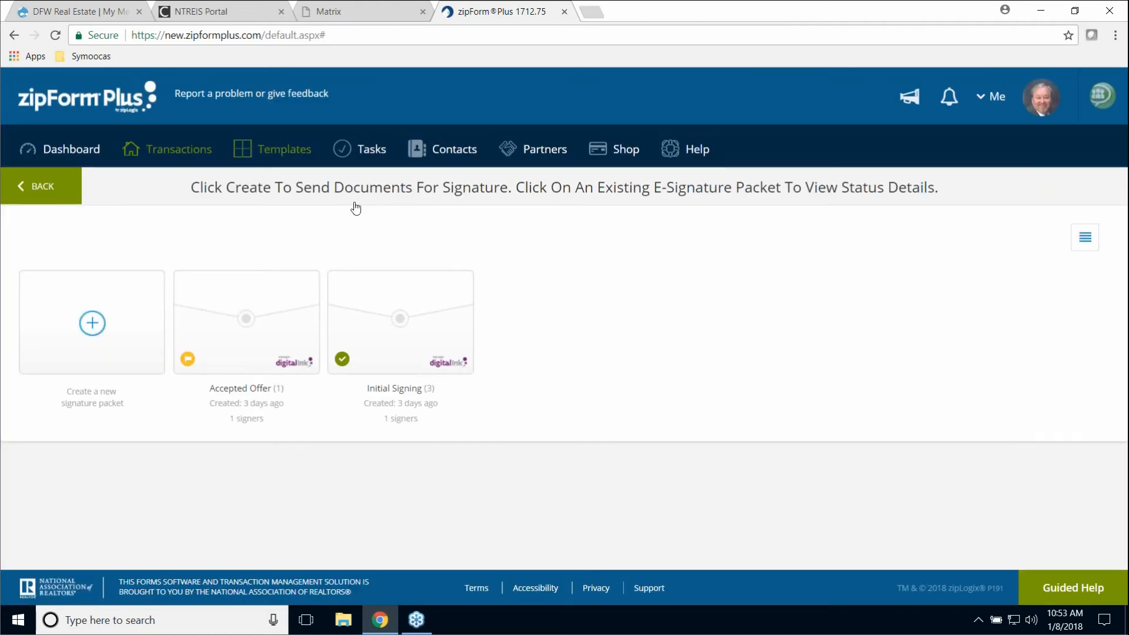
click(75, 154)
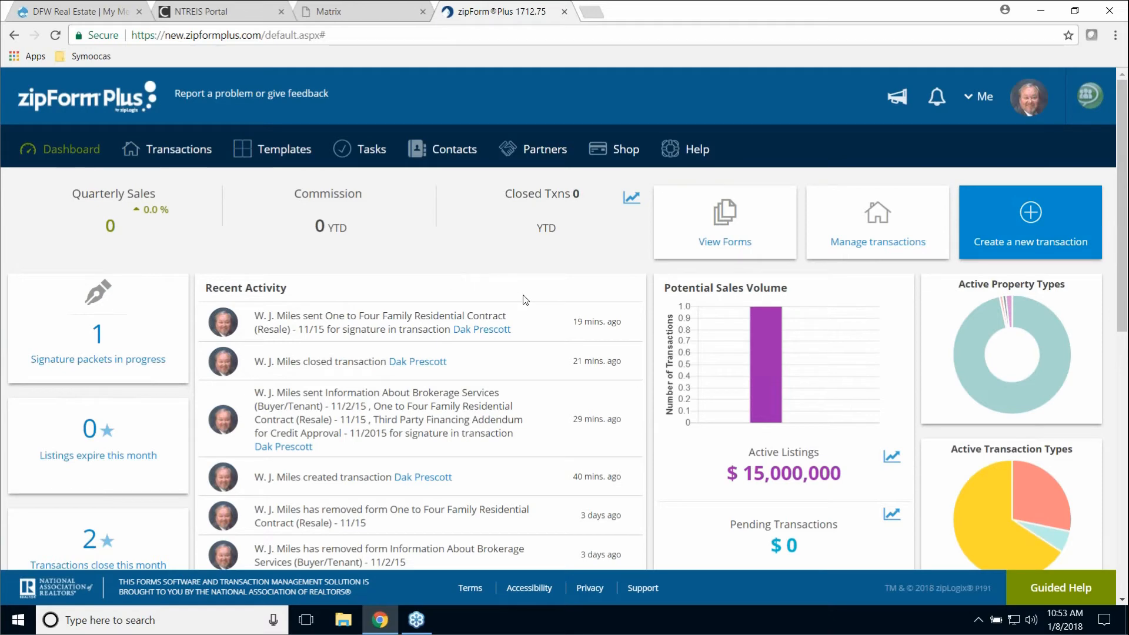
scroll(524, 298, down, 6)
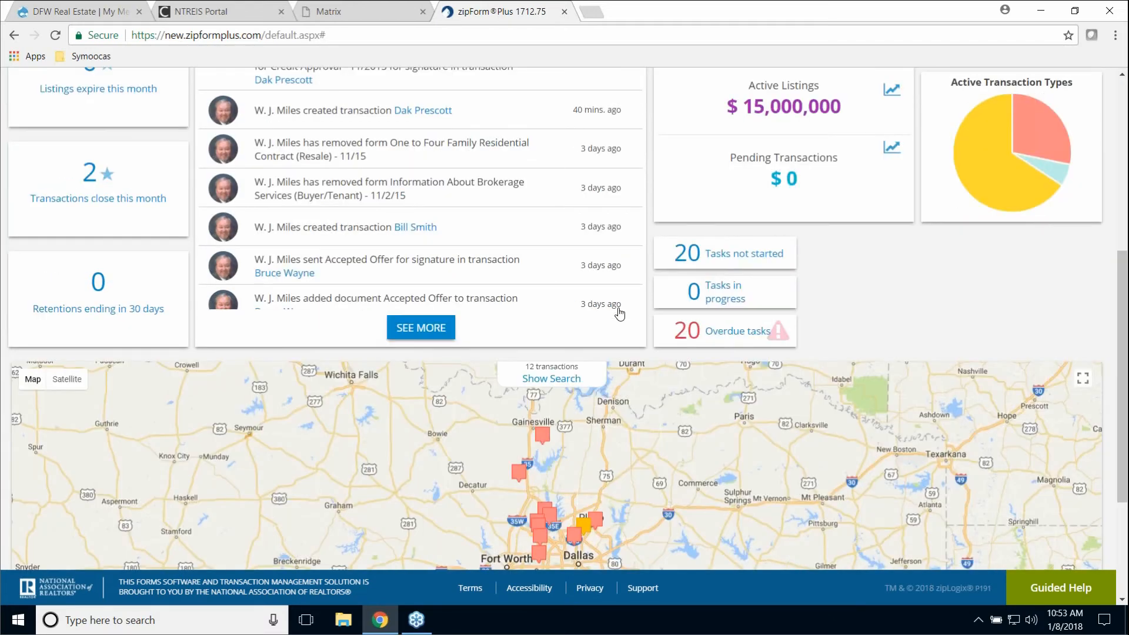
scroll(619, 314, up, 6)
click(165, 150)
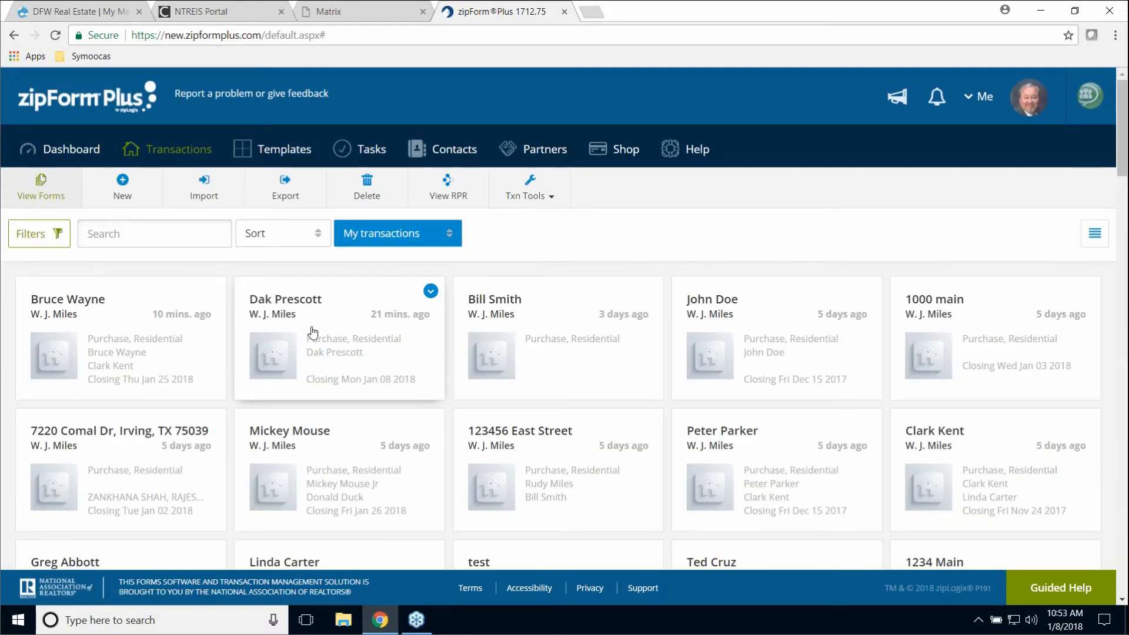
click(88, 152)
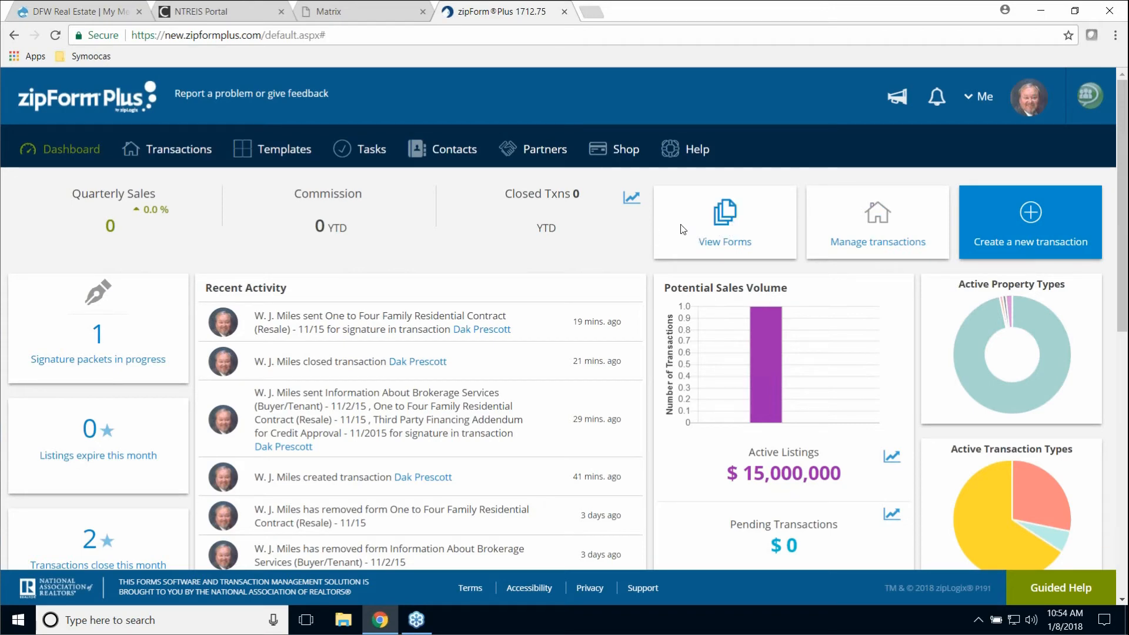
scroll(597, 335, down, 6)
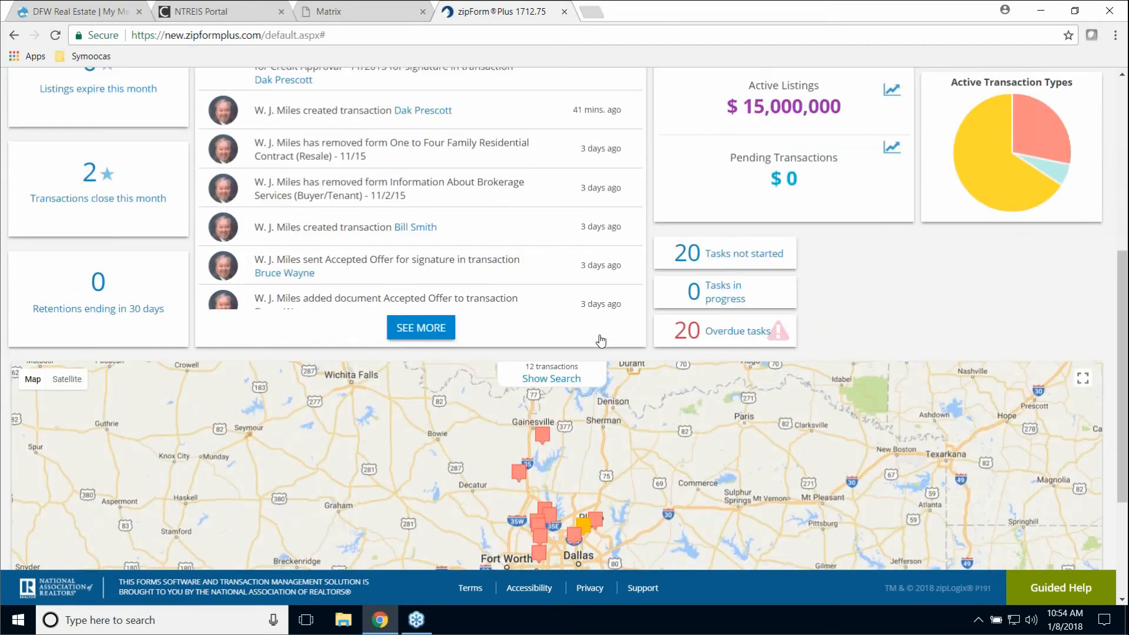
scroll(601, 340, up, 4)
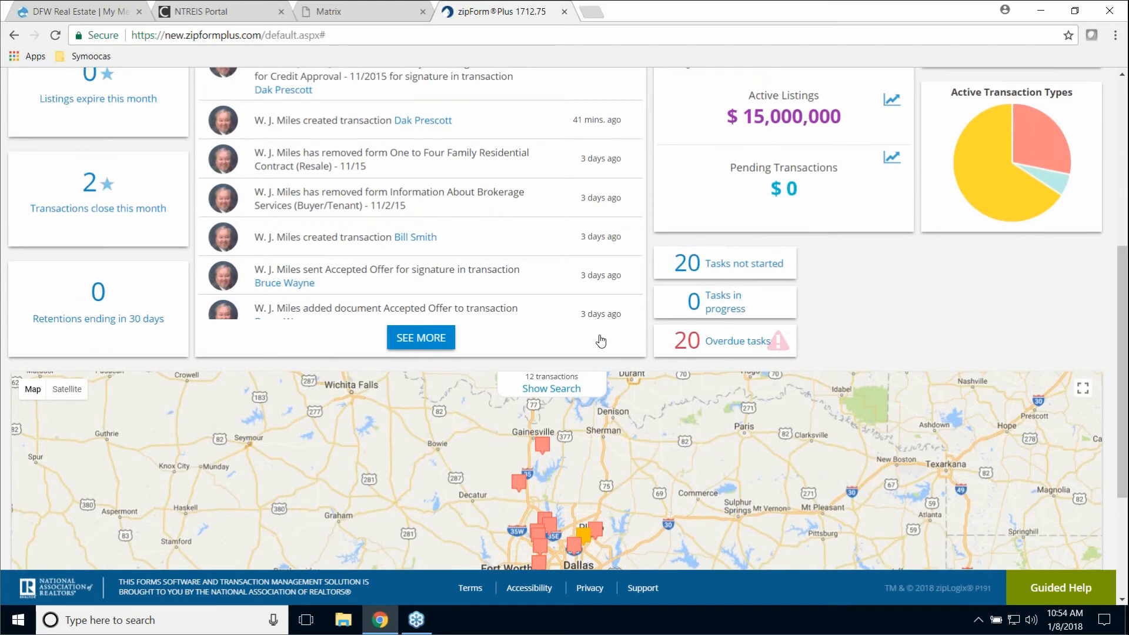
scroll(601, 340, up, 3)
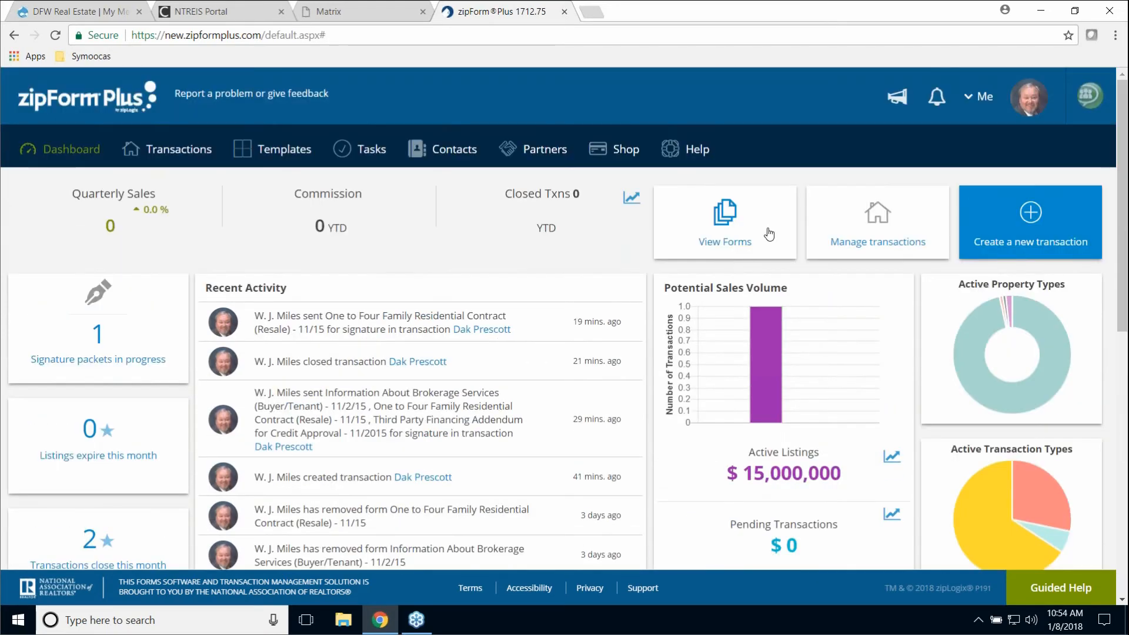
- Open View Forms, close the FORMS panel, then go to the My transactions list
click(729, 233)
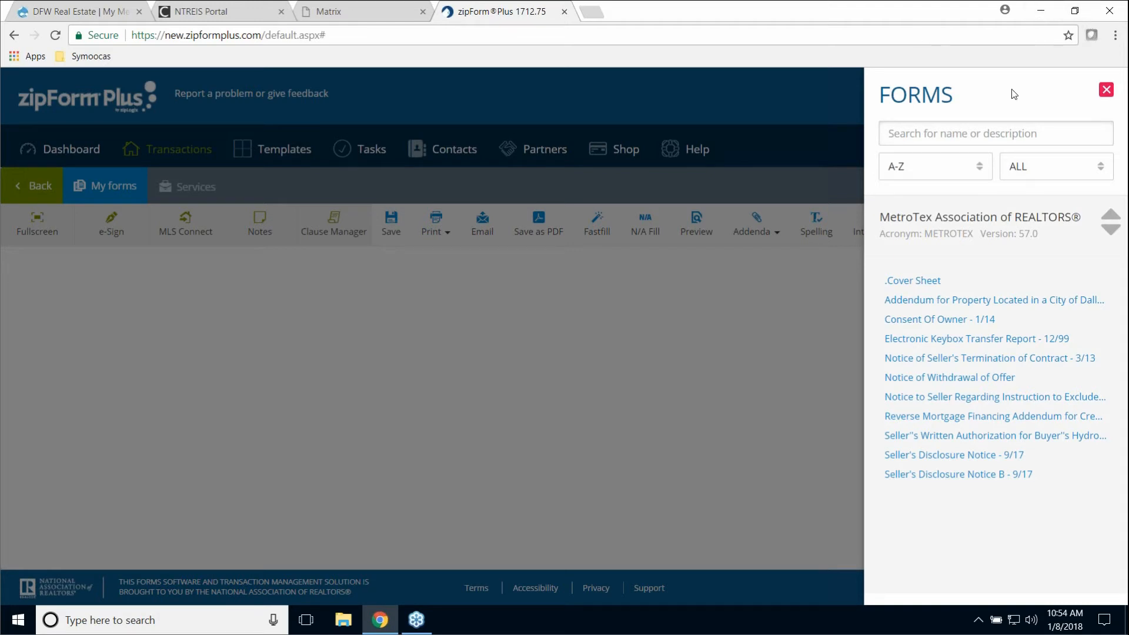
click(1104, 95)
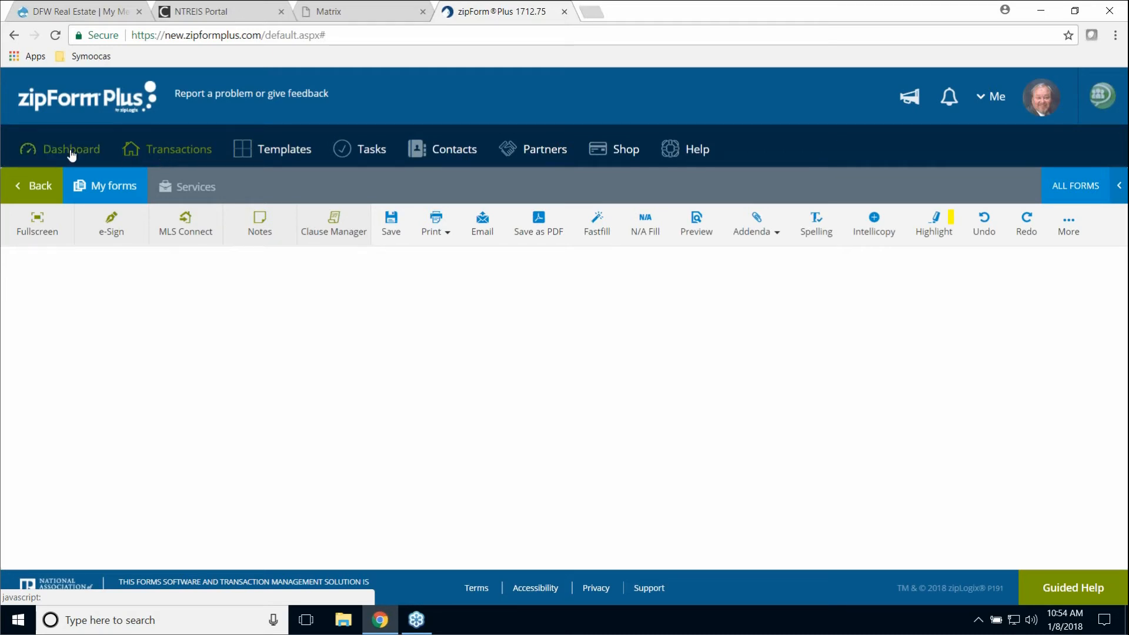
click(154, 158)
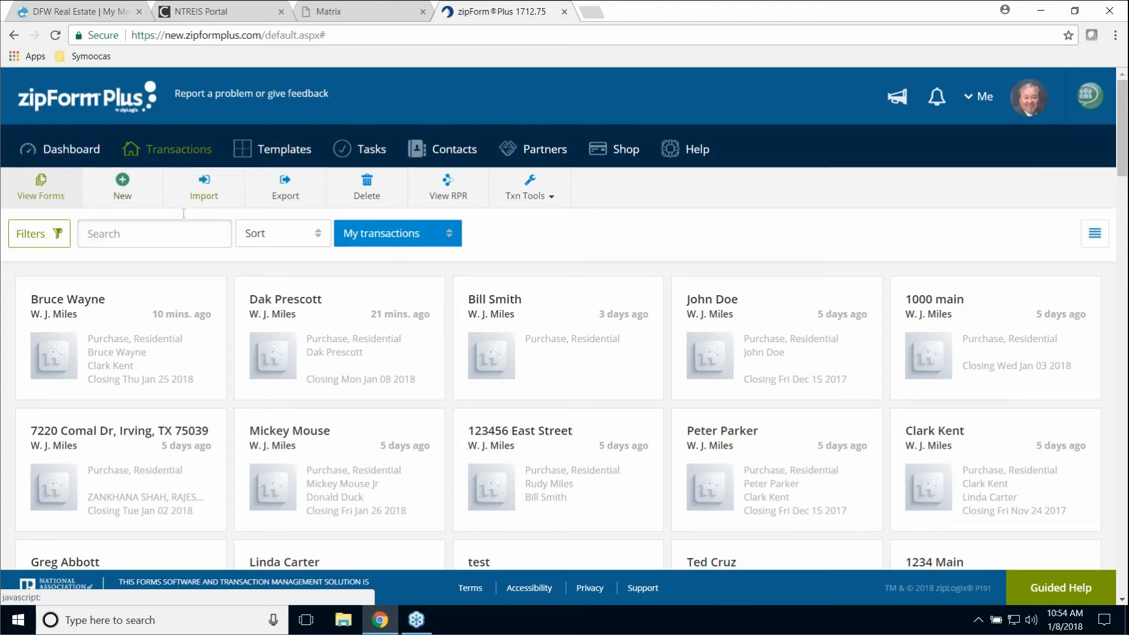
- Open the newest transaction card's property summary, then go back to the Dashboard
click(83, 300)
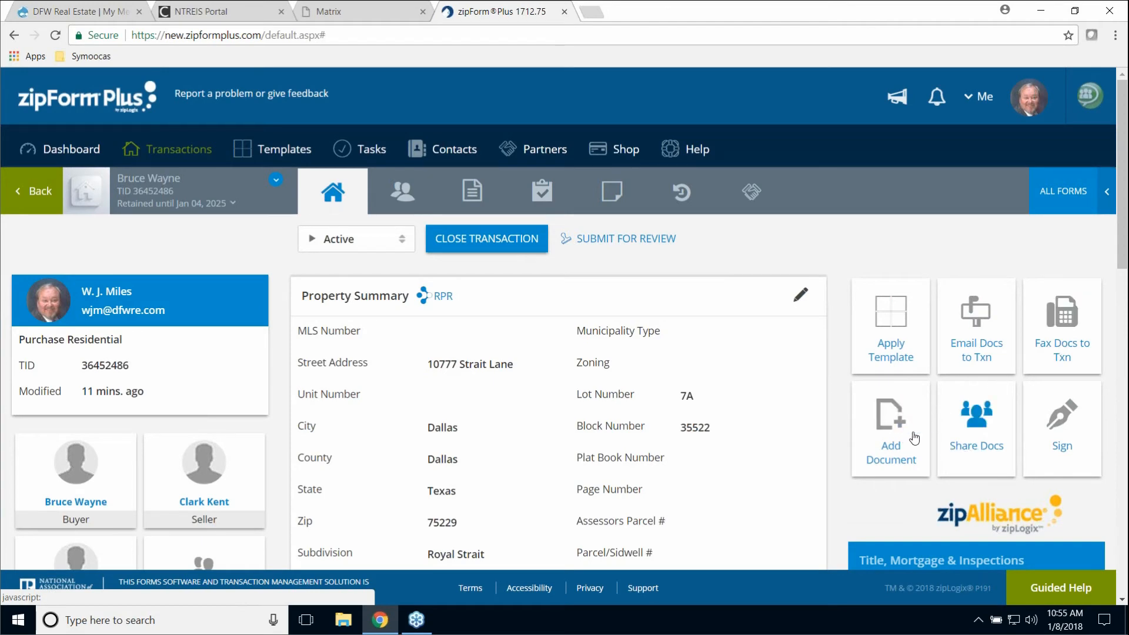
click(69, 151)
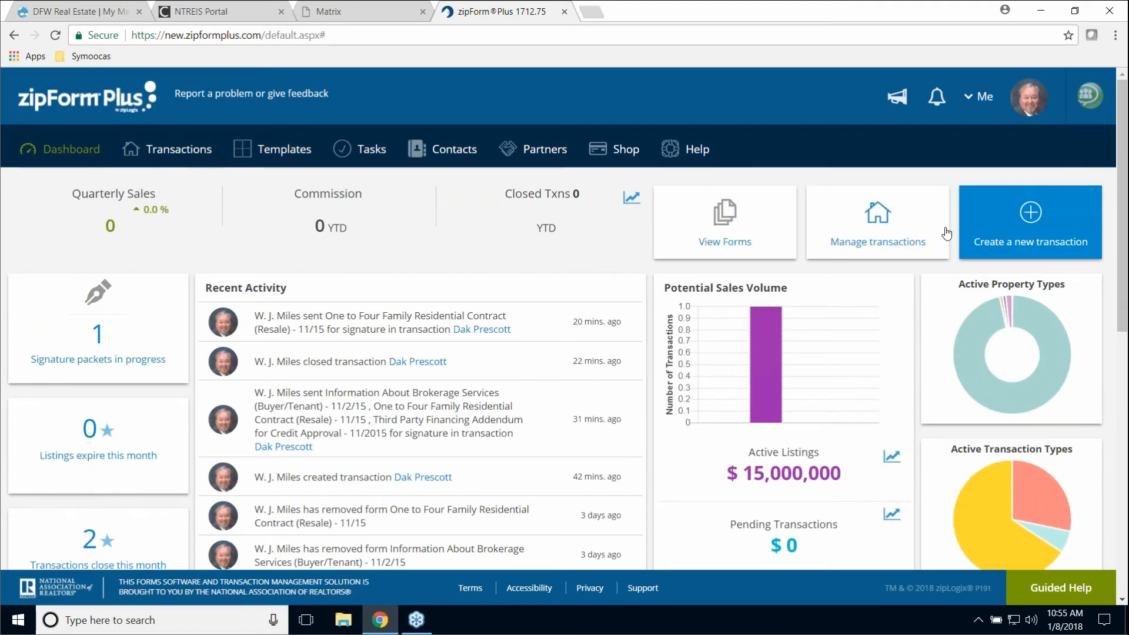
scroll(918, 332, down, 1)
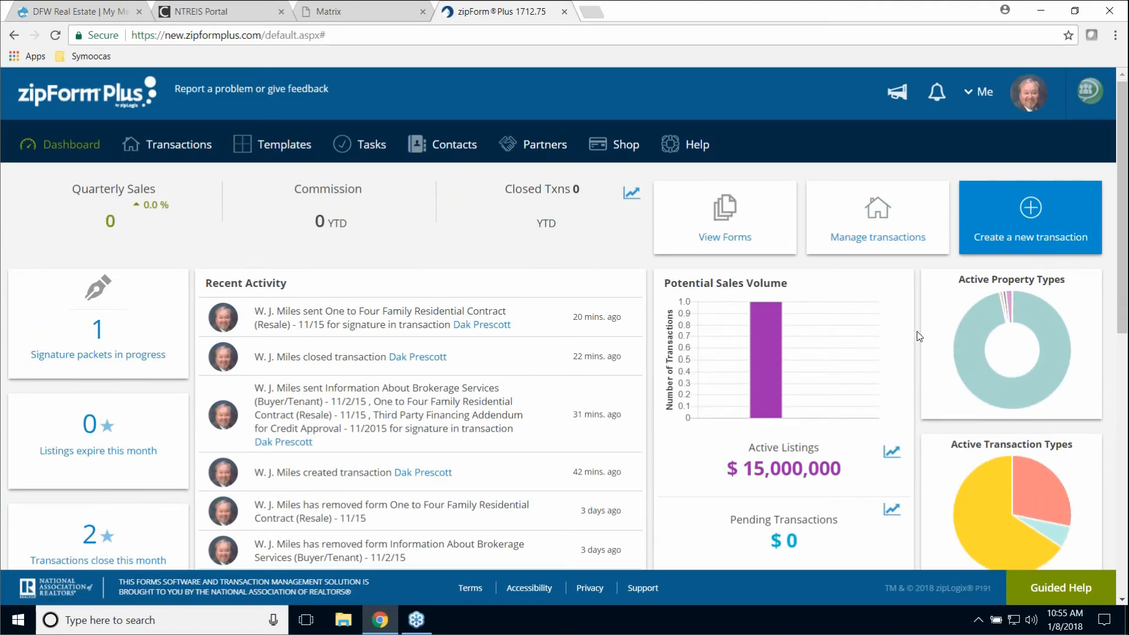
scroll(918, 335, down, 5)
scroll(908, 334, up, 4)
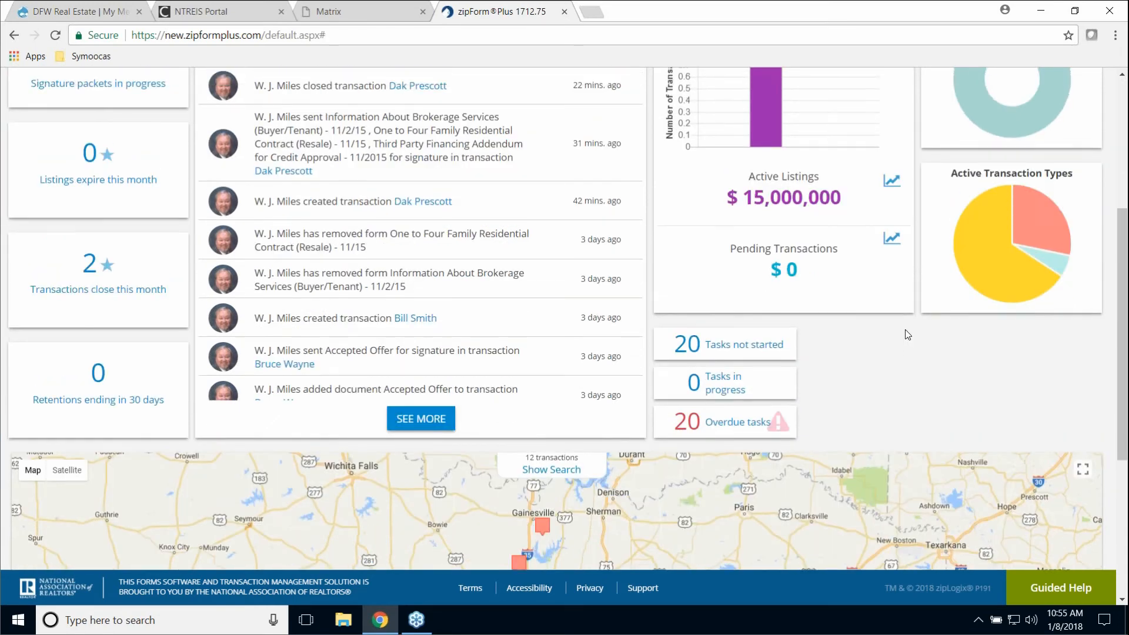
scroll(908, 335, up, 2)
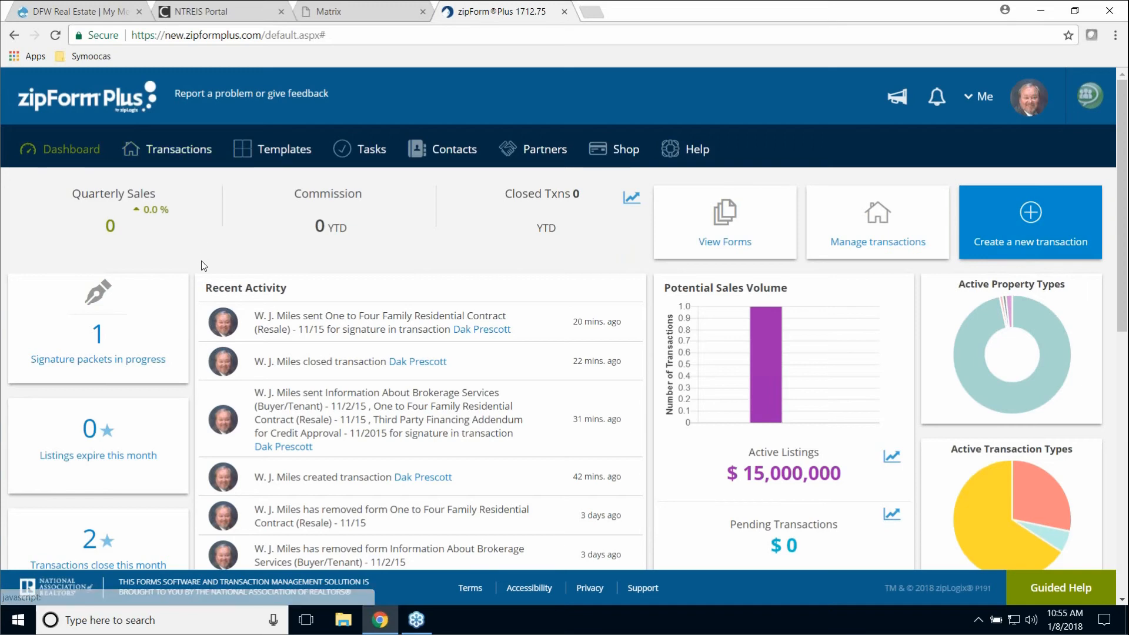
scroll(206, 268, down, 3)
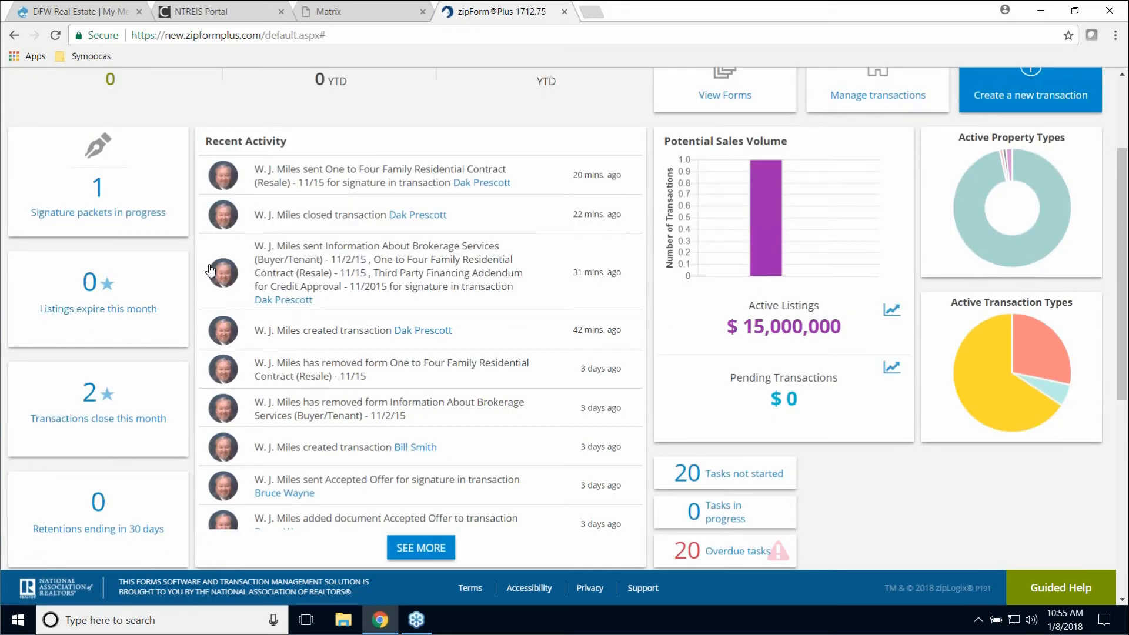
scroll(210, 270, down, 3)
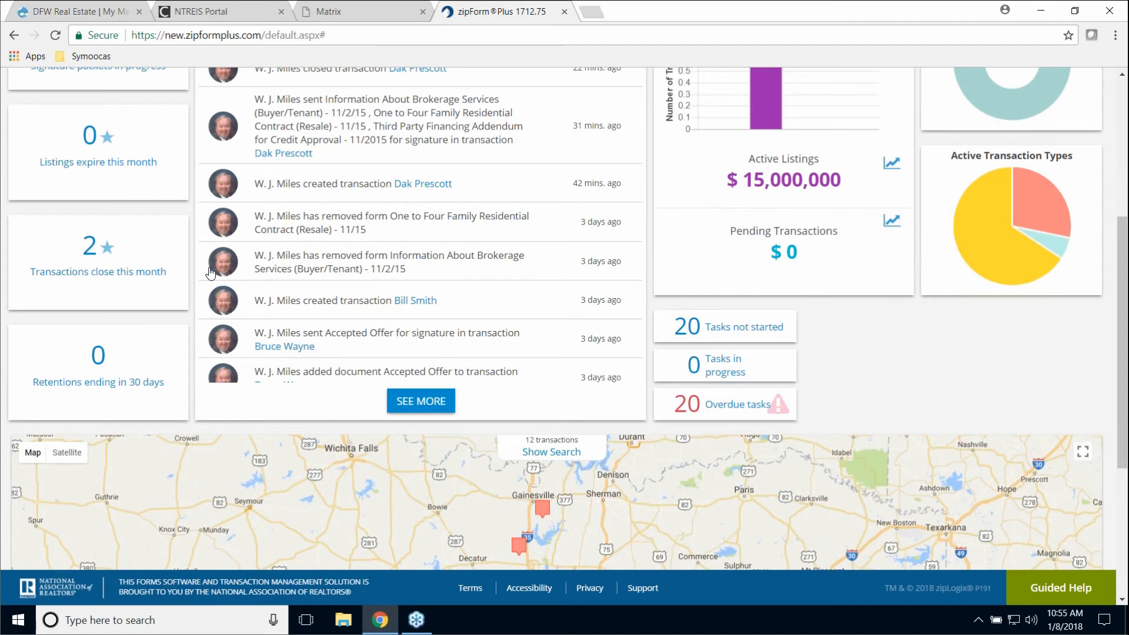
scroll(210, 273, up, 6)
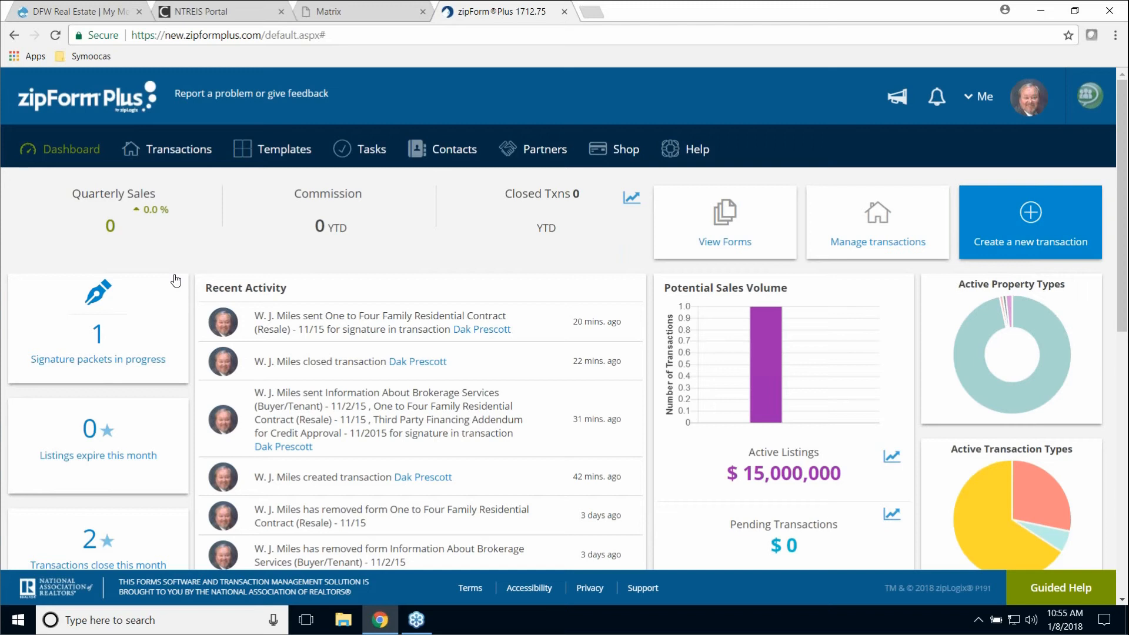
click(63, 160)
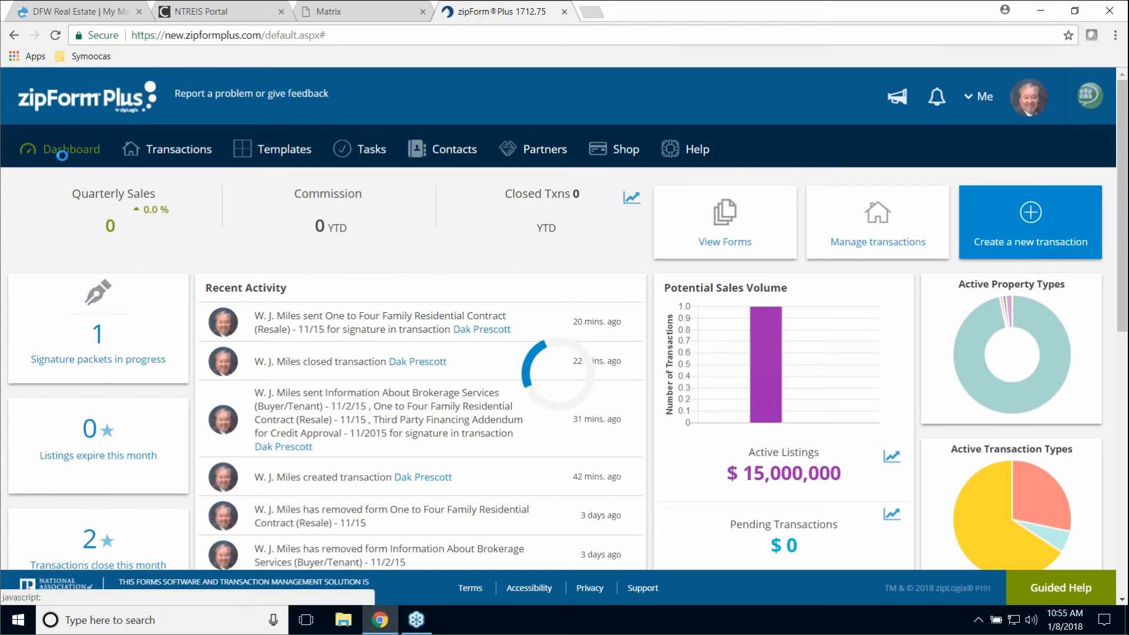
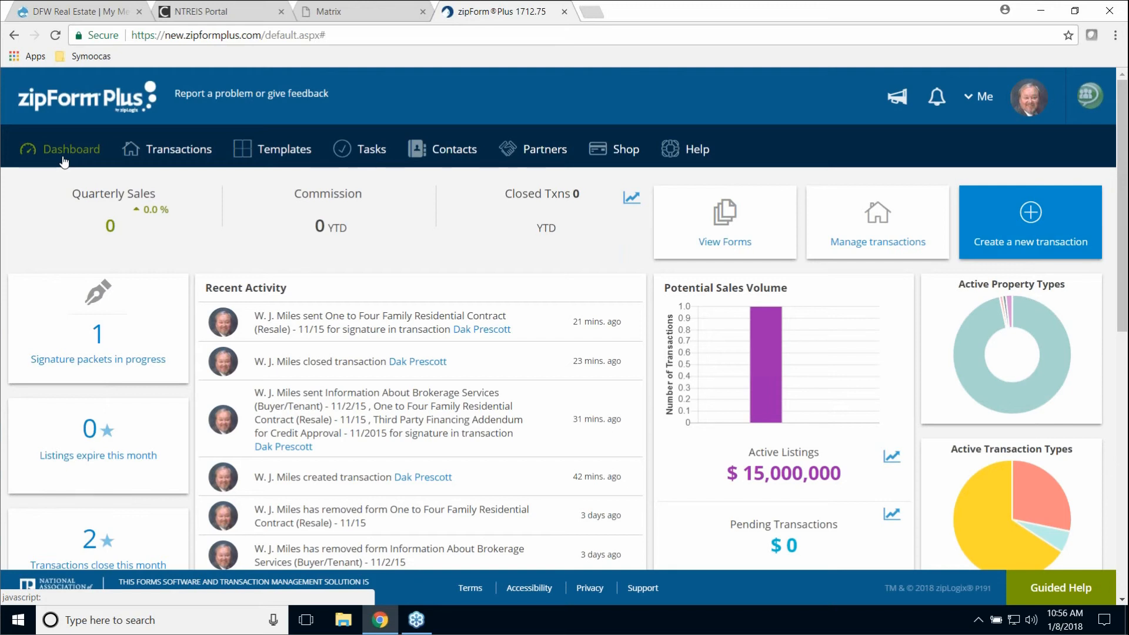
- Open the most recently updated transaction from the Transactions list and view its Documents tab
click(184, 156)
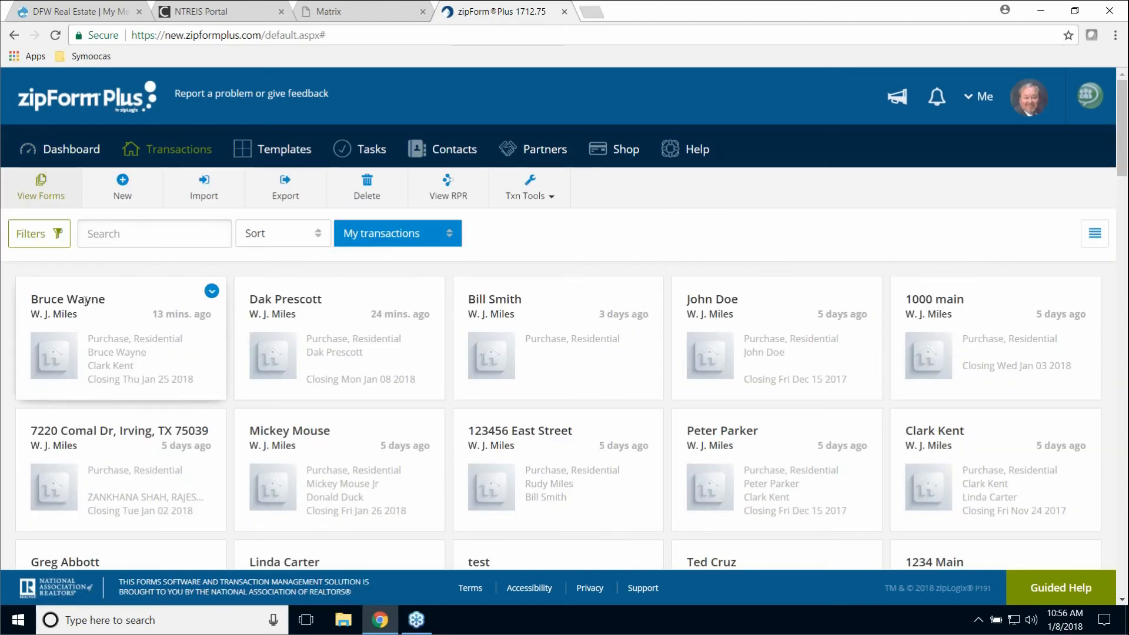
click(84, 297)
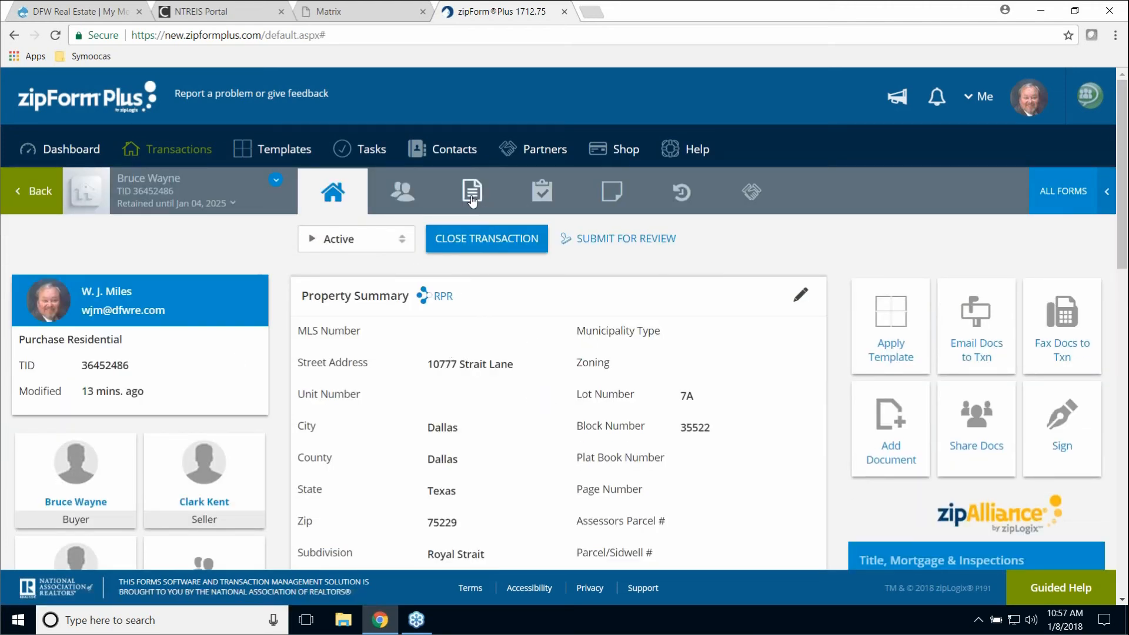
click(483, 212)
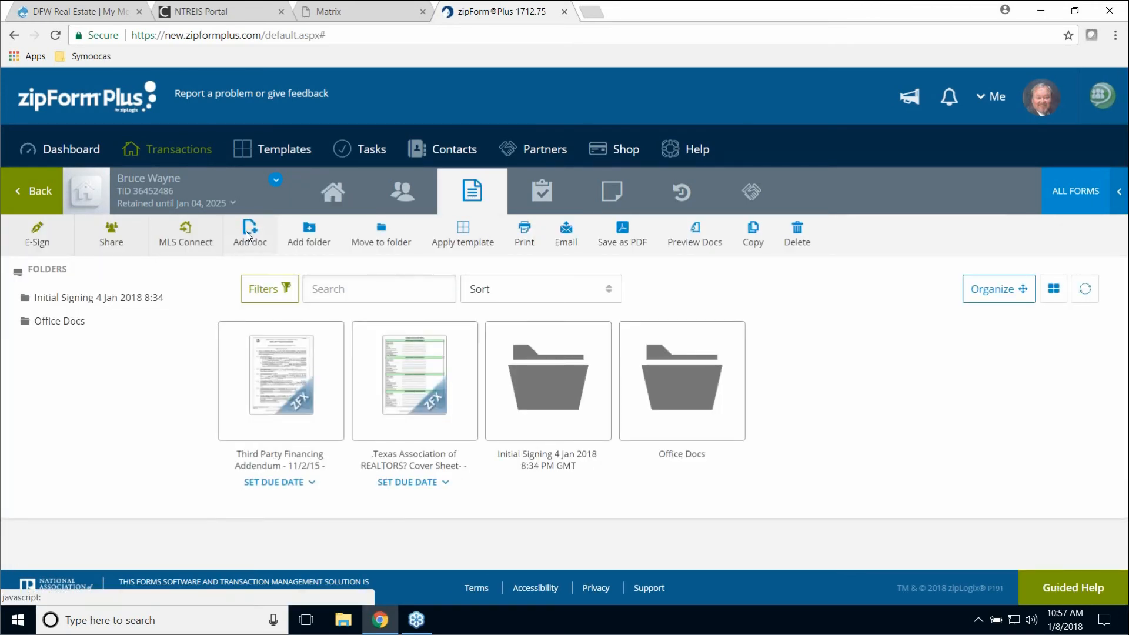
- Start adding a document via Add doc > Browse for Document, then cancel
click(248, 236)
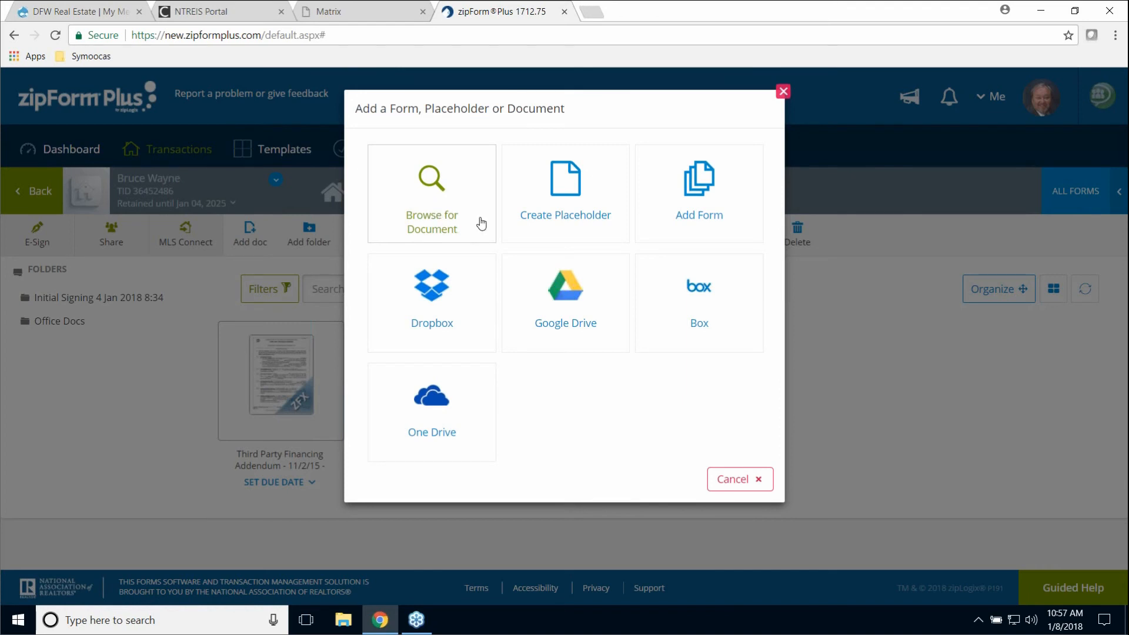
click(433, 194)
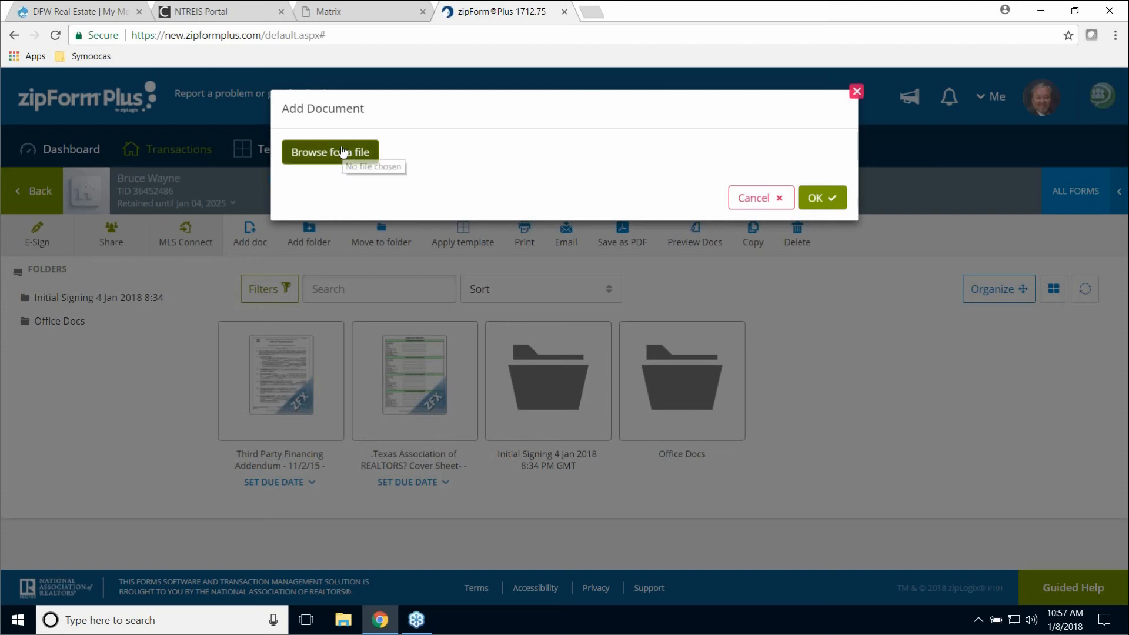
click(857, 92)
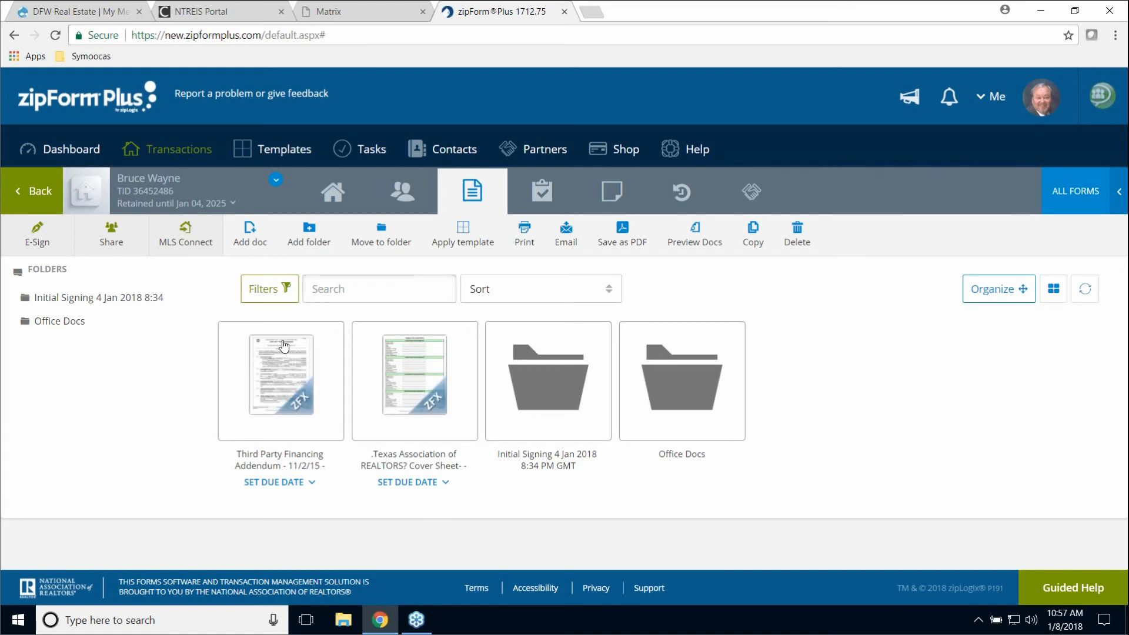
- Return to the transaction's property summary, then go to the Dashboard and the Transactions list
click(334, 194)
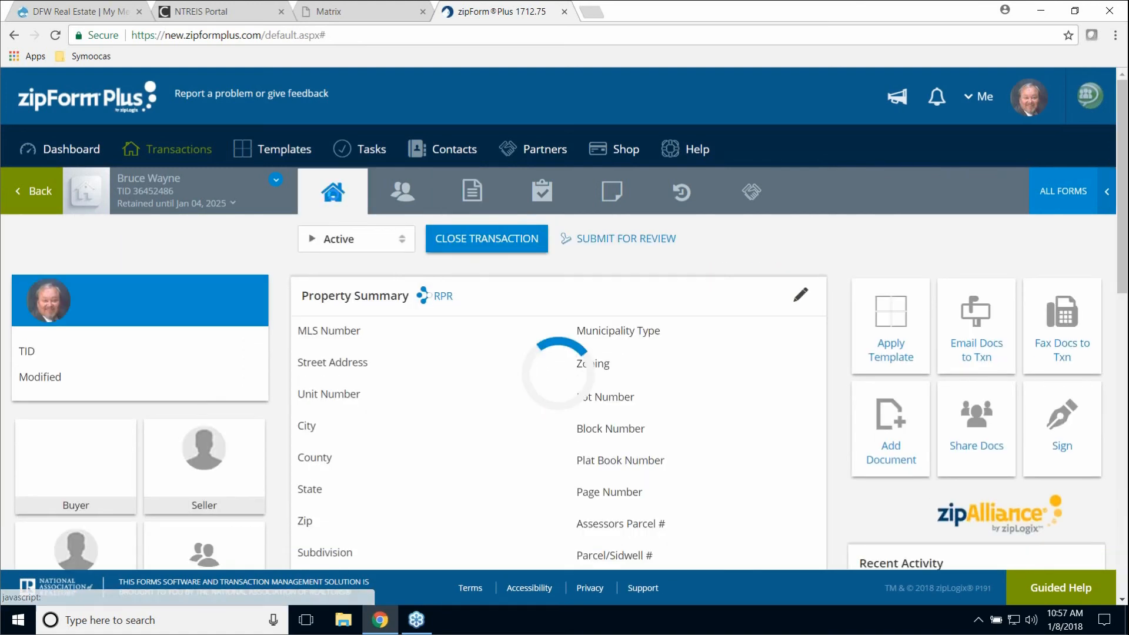
click(80, 155)
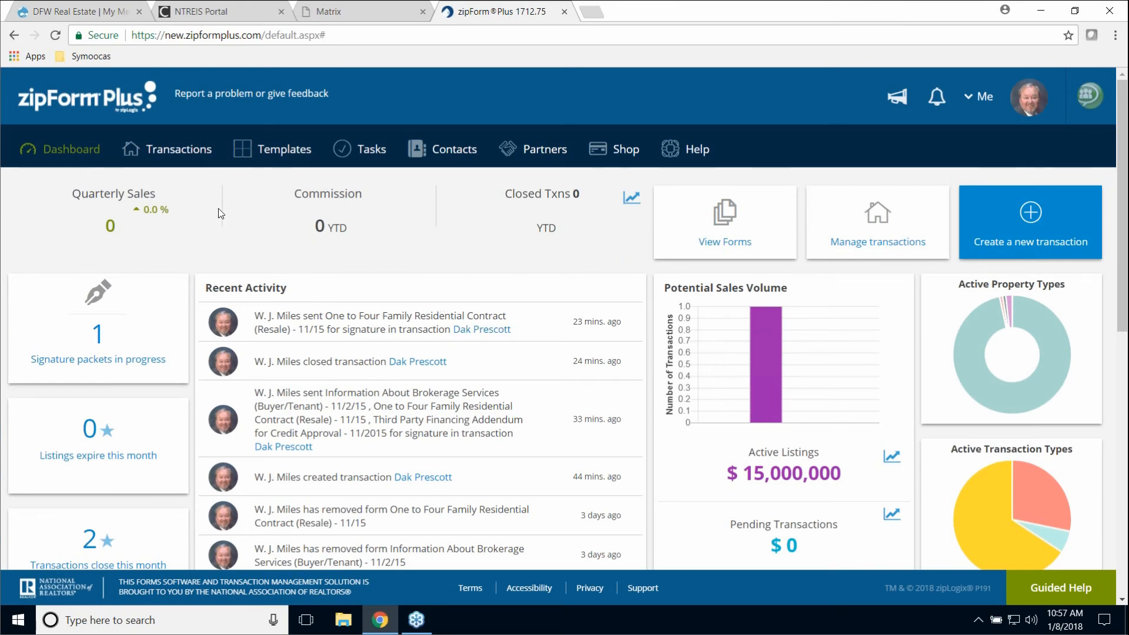
click(174, 151)
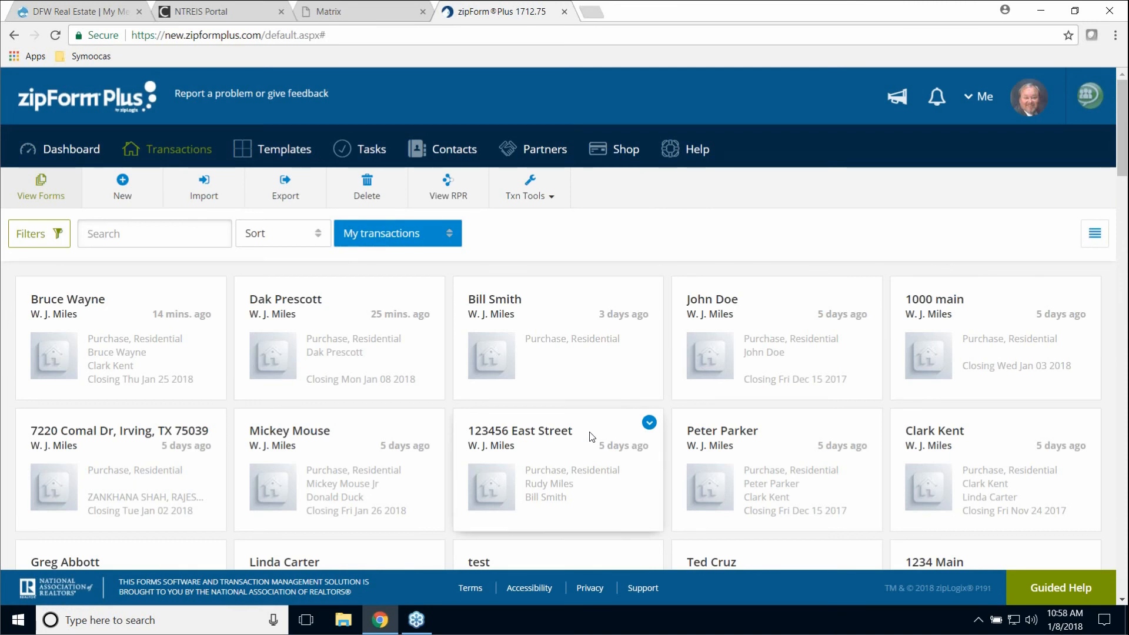
- Look at the Templates page, then move through Transactions and Dashboard back to Transactions
click(301, 160)
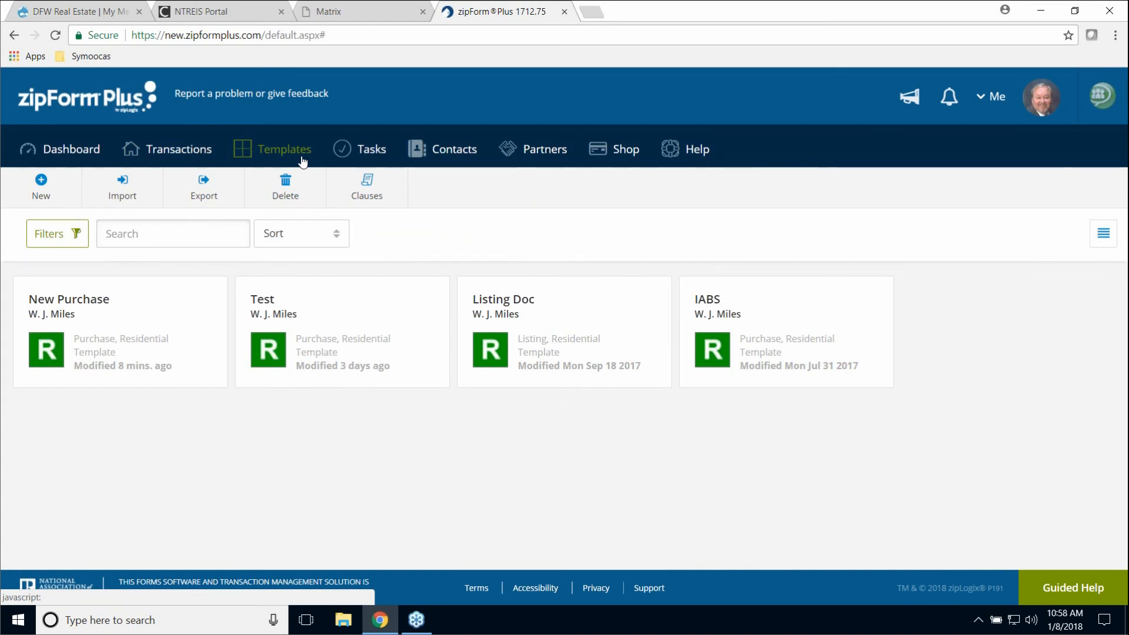
click(160, 160)
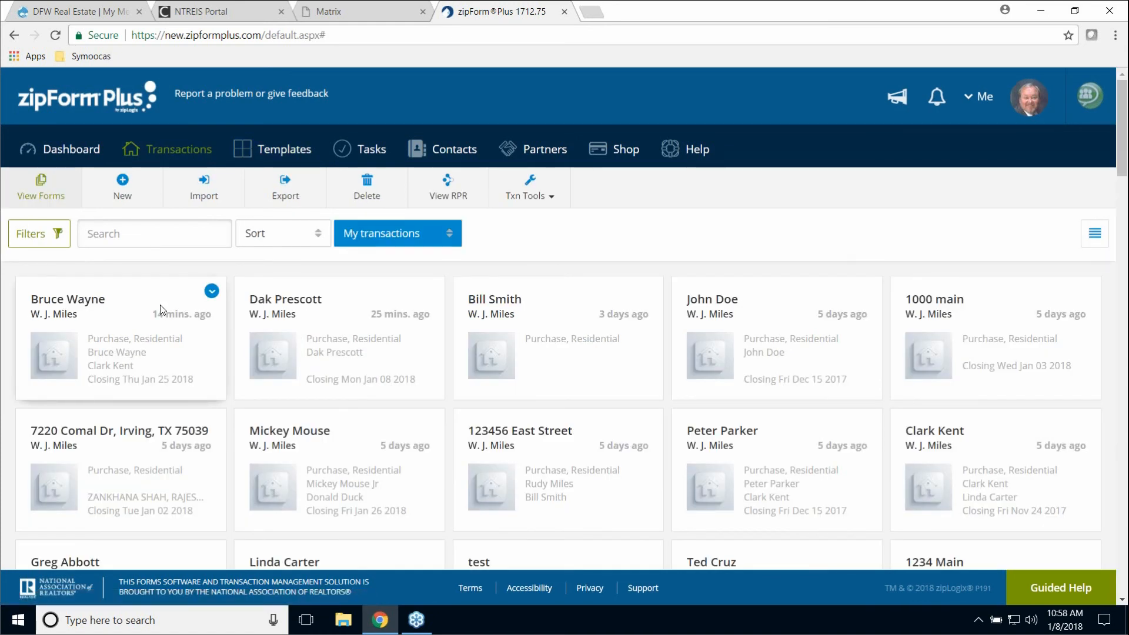
click(72, 154)
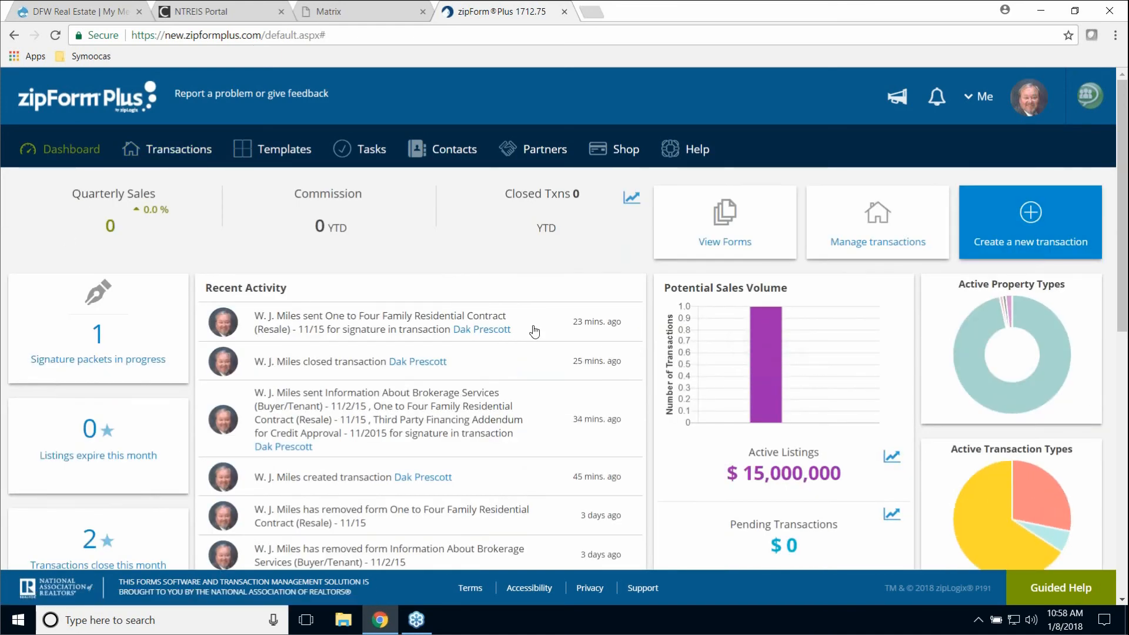
click(193, 154)
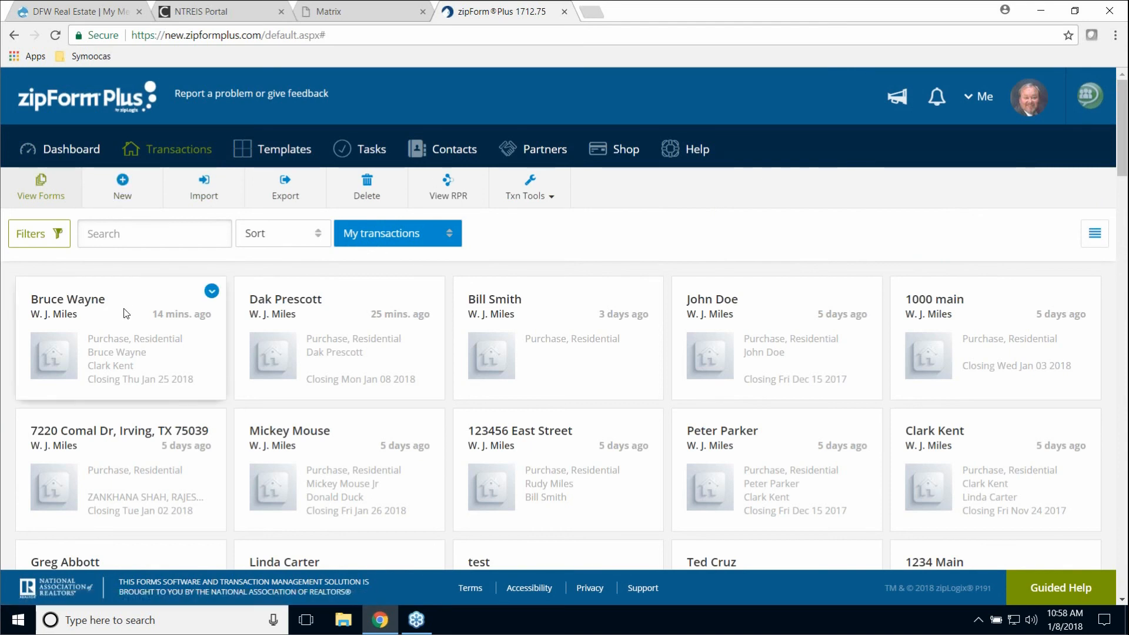
- Open the top transaction card and review its Parties and Documents tabs
click(78, 293)
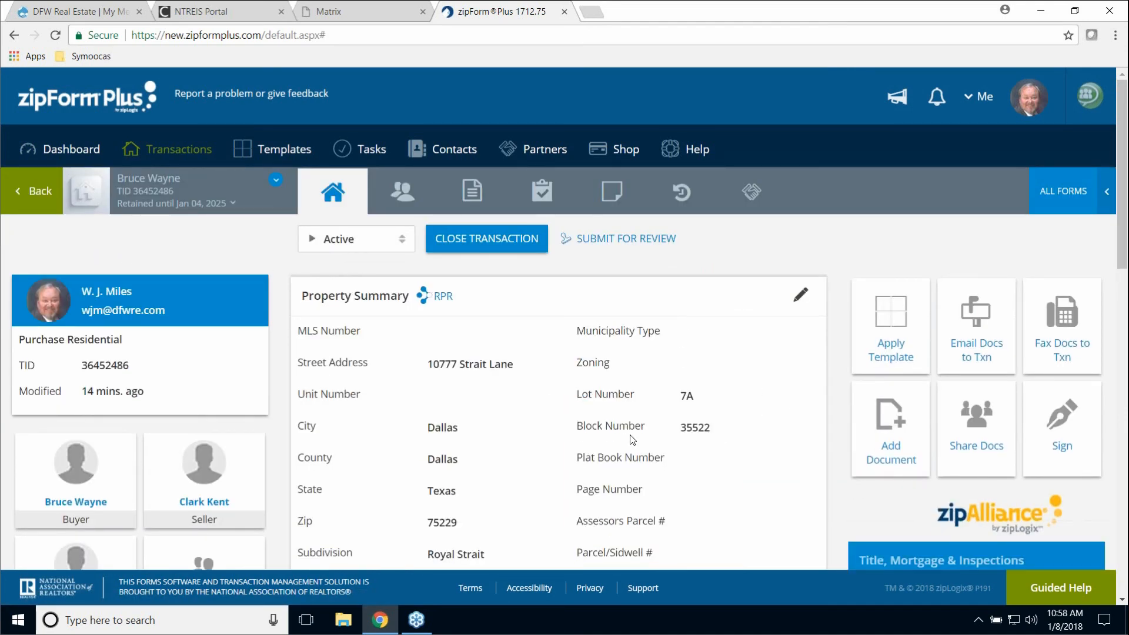
click(413, 211)
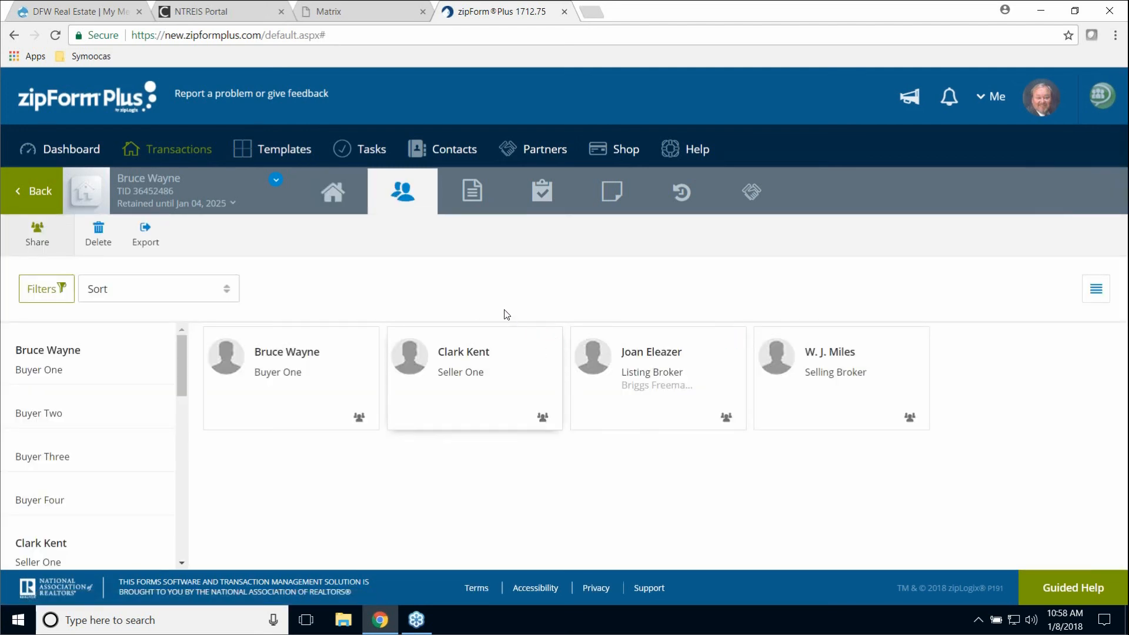
click(473, 203)
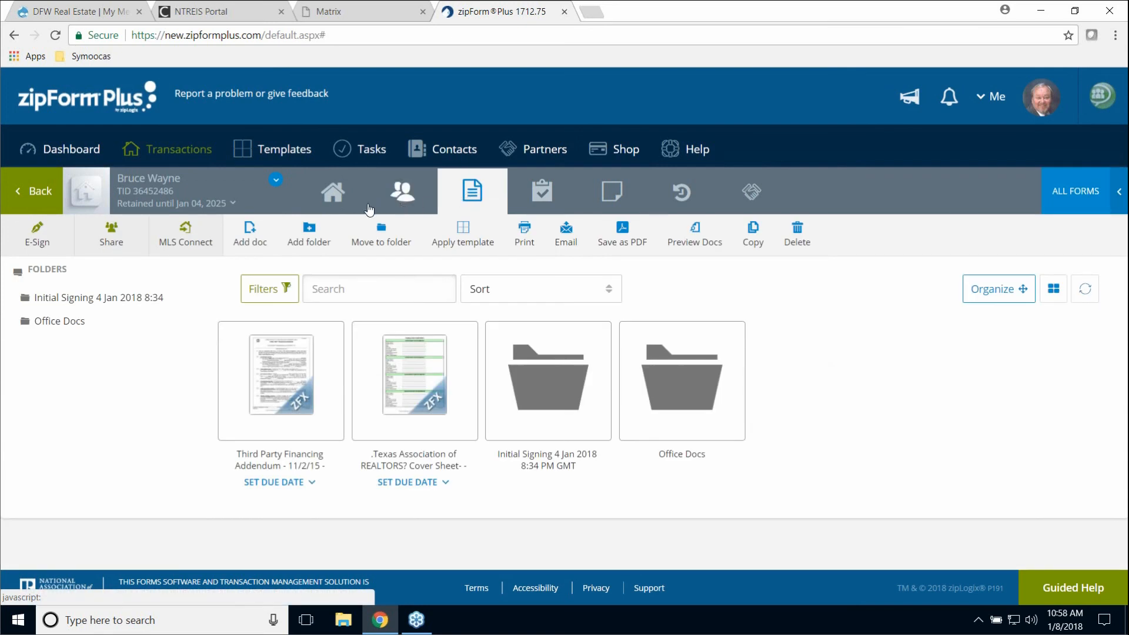
- Revisit the property summary and the Documents tab, then return to the Dashboard
click(332, 198)
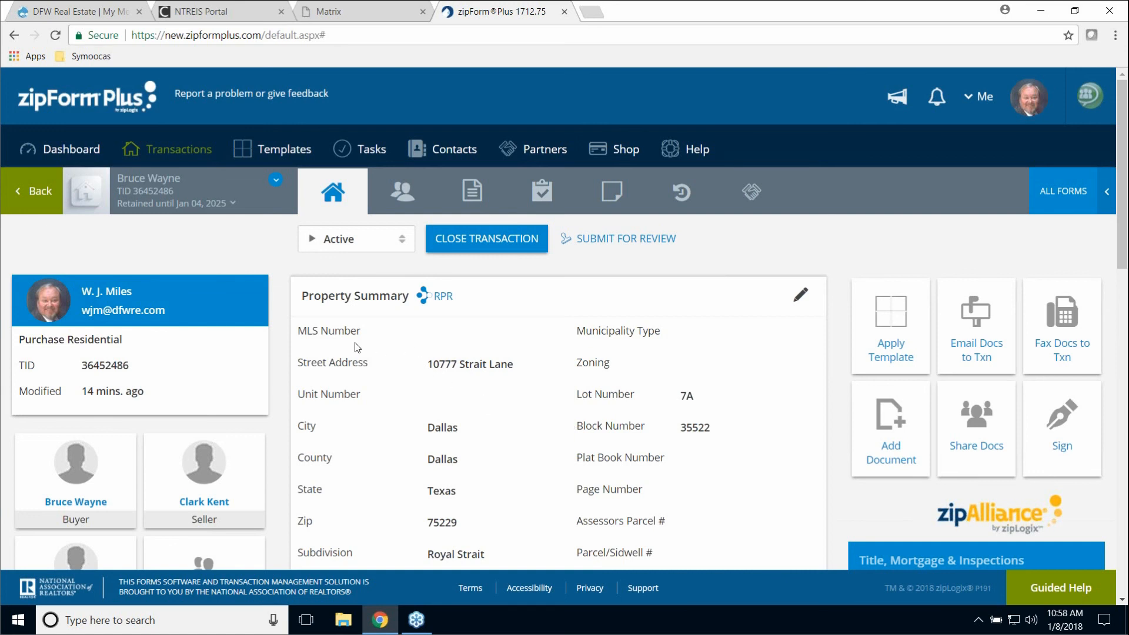
click(472, 199)
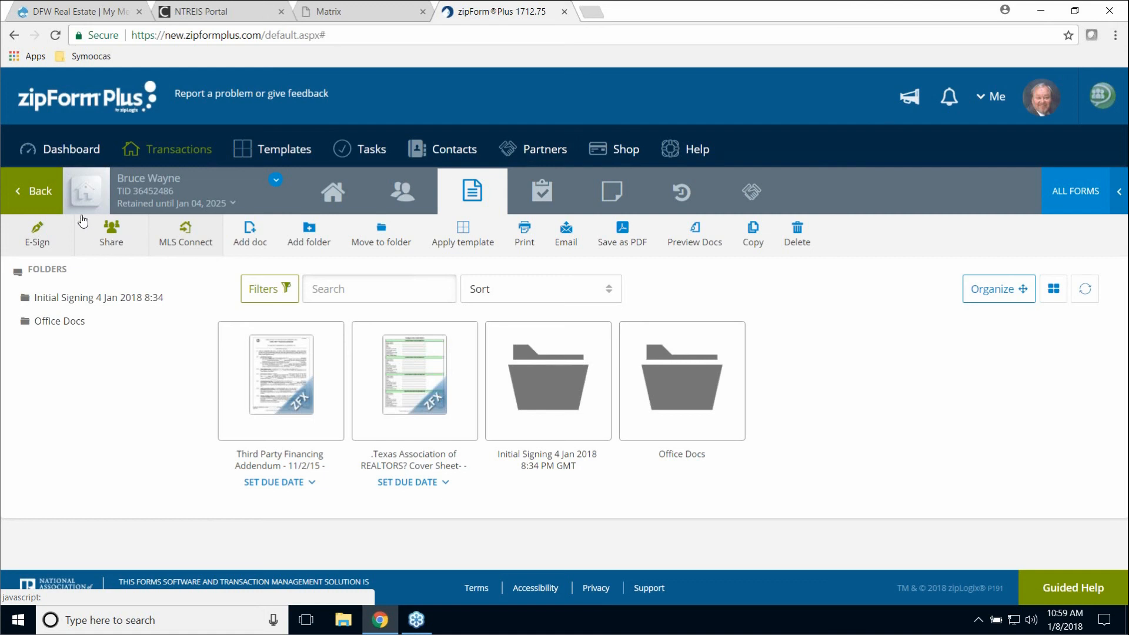
click(68, 152)
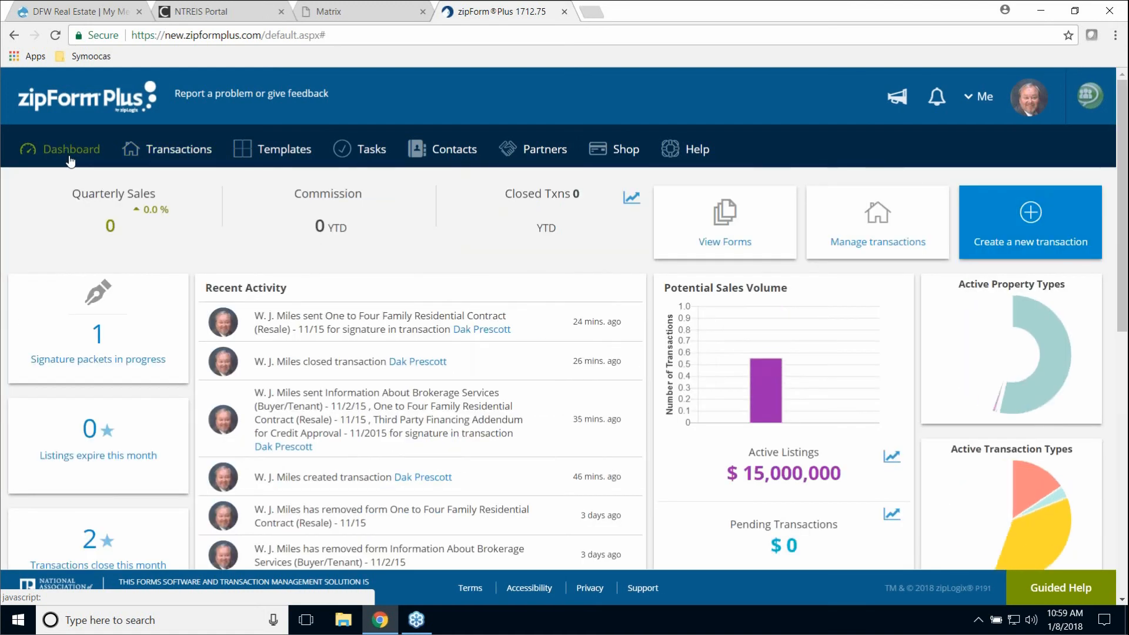